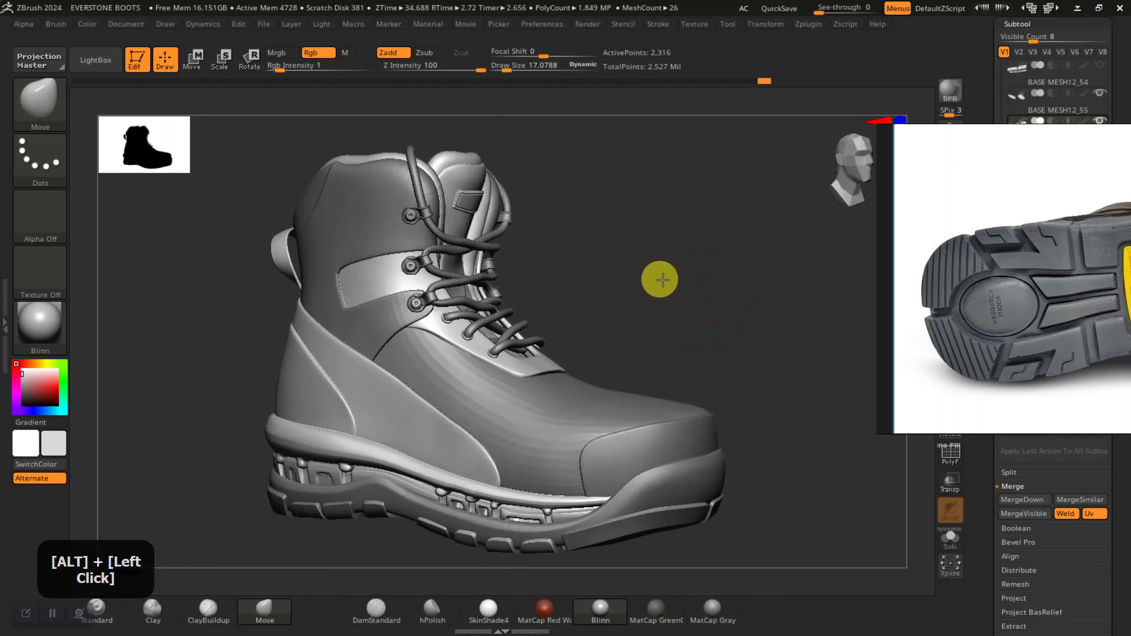
Examine the boot model and its subtool list alongside the sole reference image.
{"action": "right_click_drag", "start_coordinate": [990, 234], "coordinate": [220, 242]}
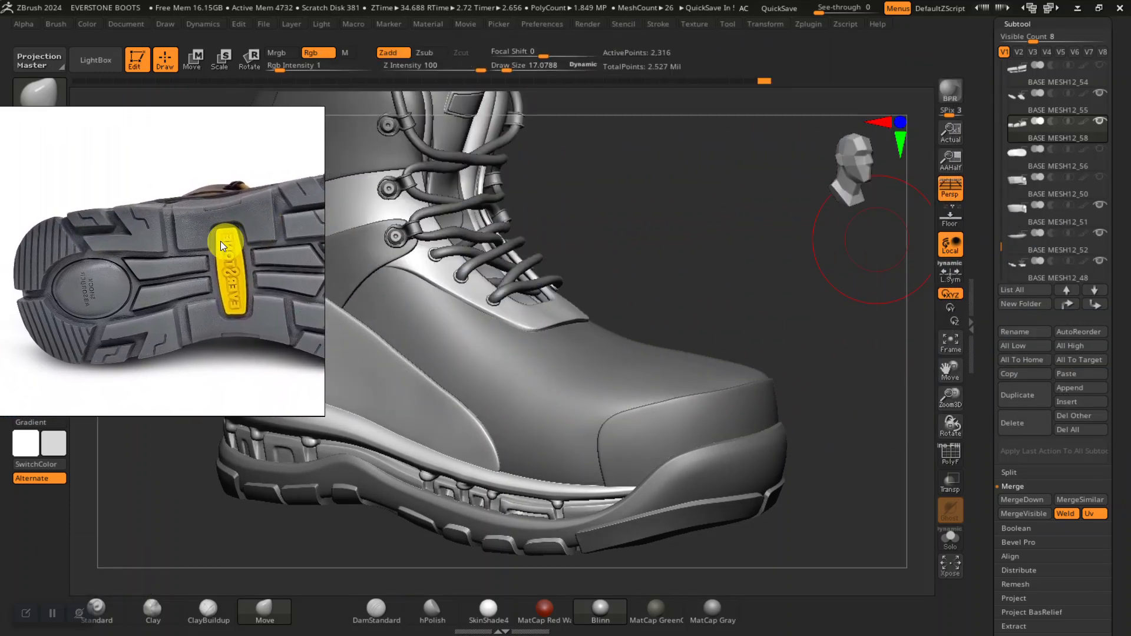
{"action": "left_click_drag", "start_coordinate": [738, 274], "coordinate": [868, 221]}
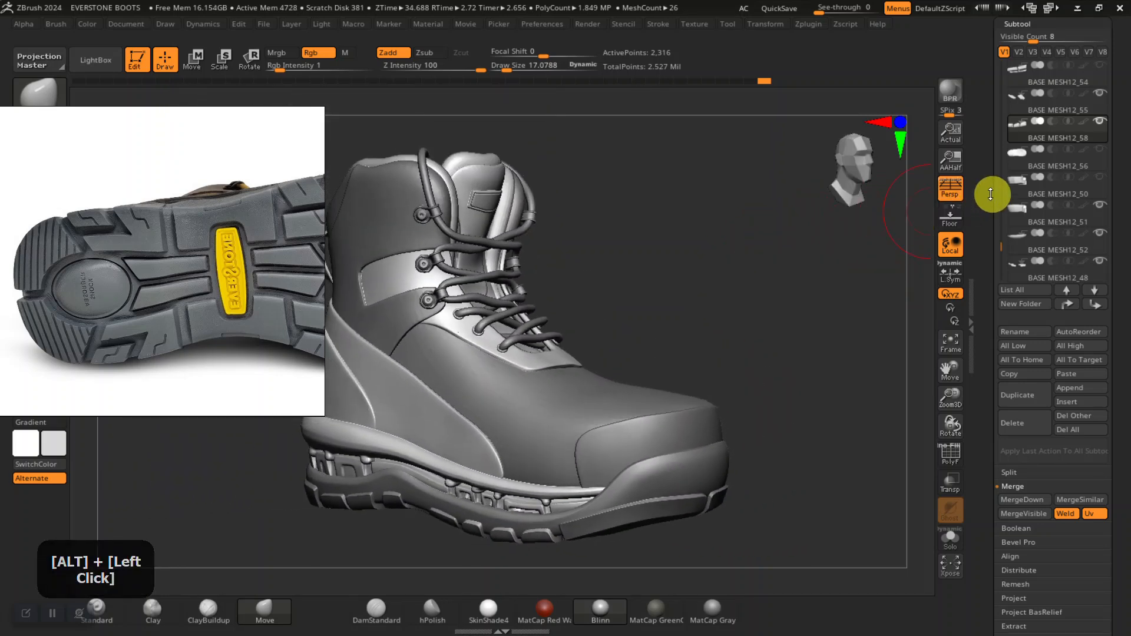
{"action": "left_click_drag", "start_coordinate": [1000, 246], "coordinate": [995, 182]}
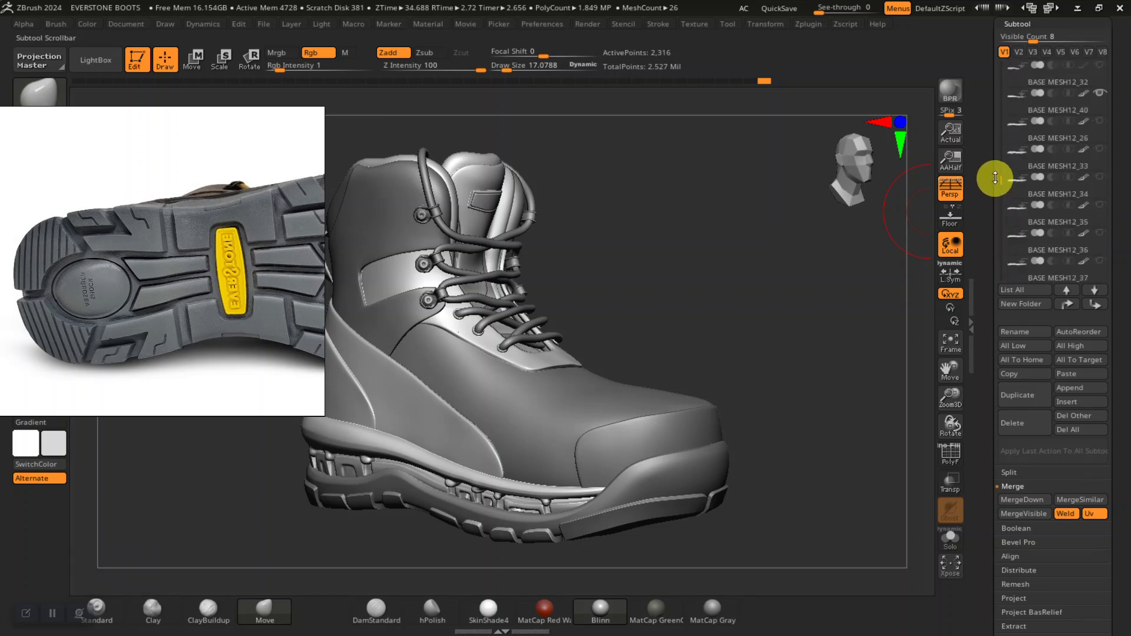
{"action": "left_click_drag", "start_coordinate": [995, 139], "coordinate": [998, 94]}
{"action": "left_click_drag", "start_coordinate": [790, 271], "coordinate": [865, 272]}
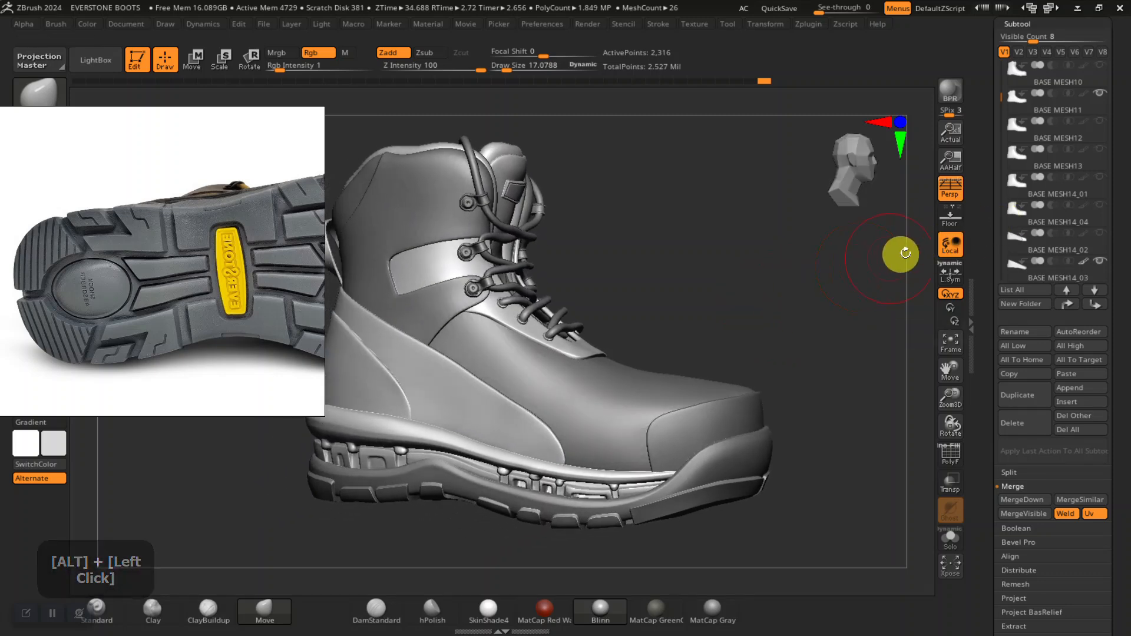
{"action": "mouse_move", "coordinate": [770, 320]}
{"action": "left_mouse_down", "text": "alt"}
{"action": "mouse_move", "coordinate": [760, 308]}
{"action": "mouse_move", "coordinate": [816, 313]}
{"action": "mouse_move", "coordinate": [810, 298]}
{"action": "mouse_move", "coordinate": [830, 293]}
{"action": "mouse_move", "coordinate": [773, 300]}
{"action": "left_mouse_up", "text": "alt"}
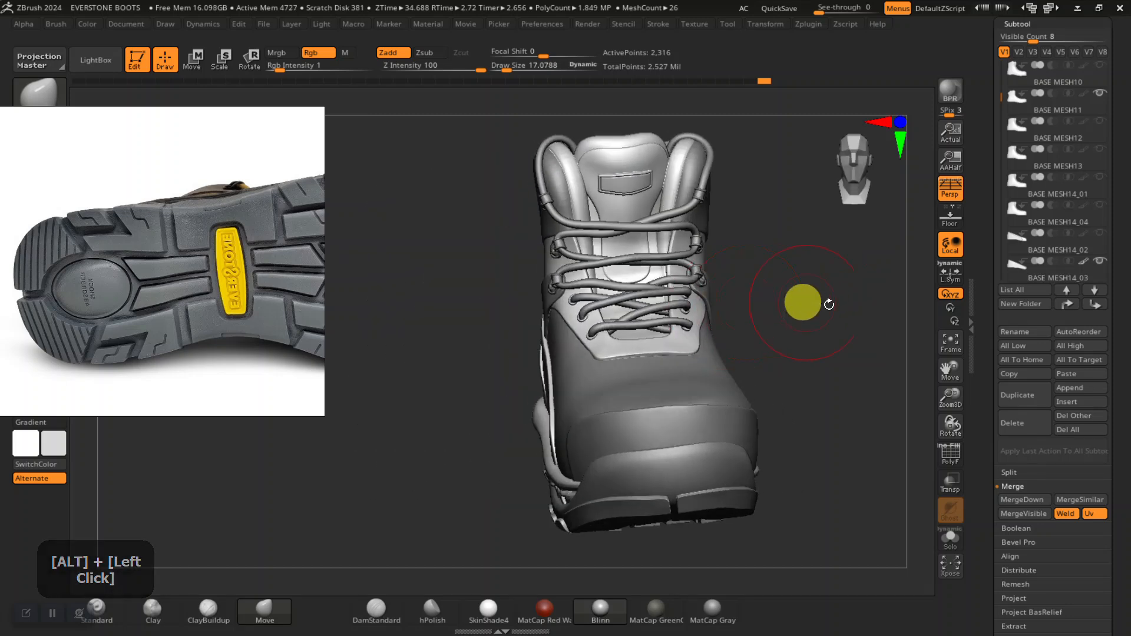
{"action": "left_click_drag", "start_coordinate": [823, 341], "coordinate": [857, 325]}
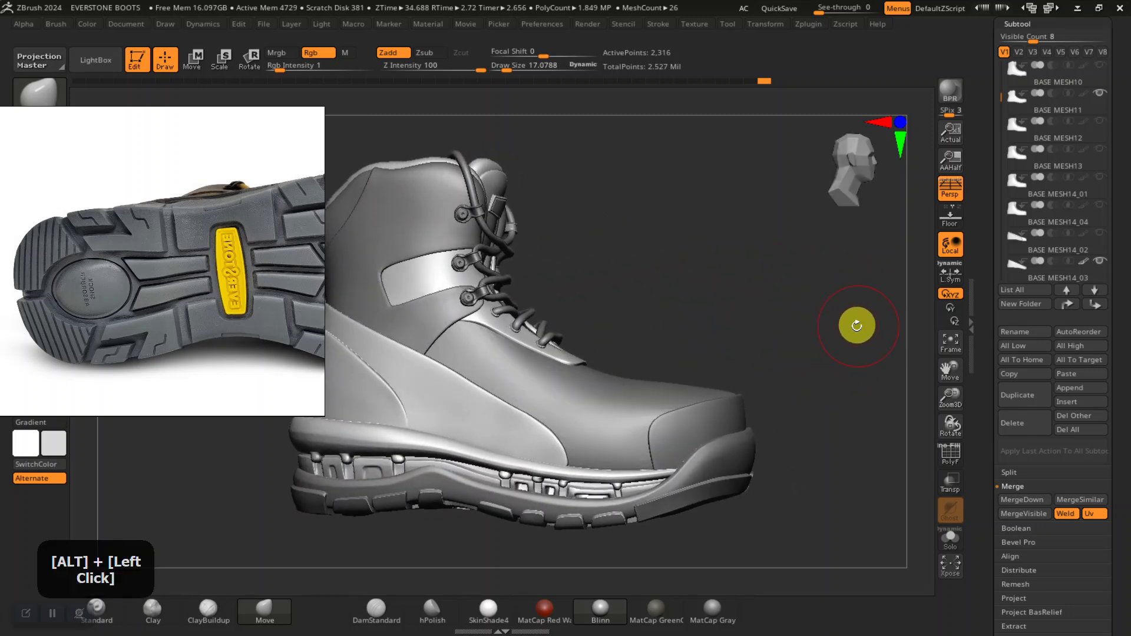
{"action": "left_click_drag", "start_coordinate": [986, 261], "coordinate": [982, 271]}
{"action": "left_click_drag", "start_coordinate": [783, 295], "coordinate": [752, 306], "text": "alt"}
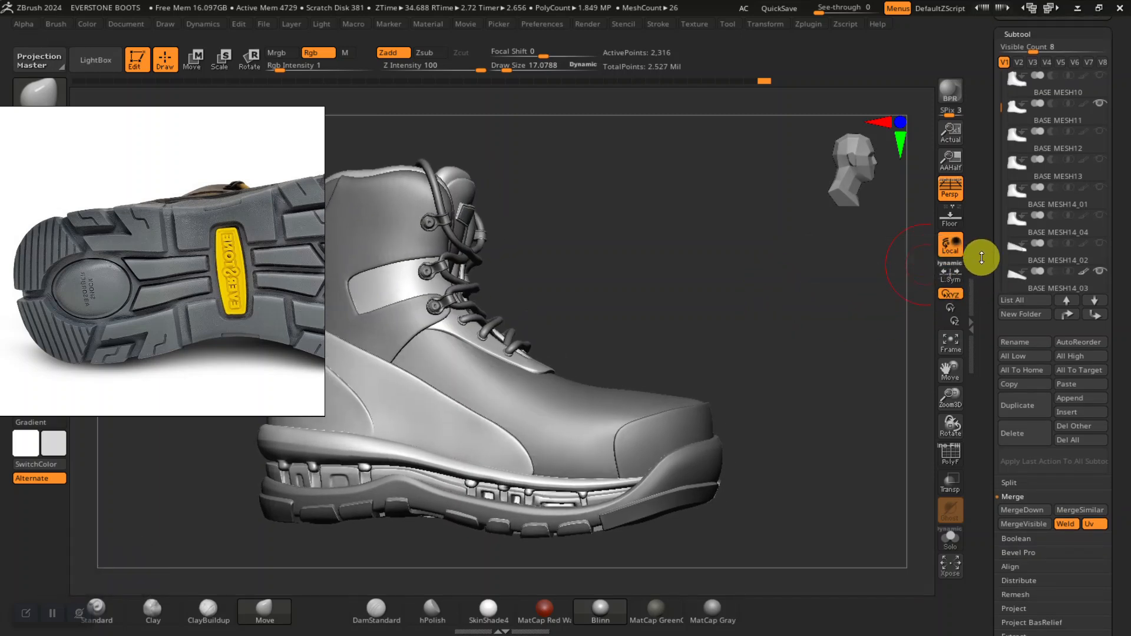
{"action": "left_click_drag", "start_coordinate": [978, 252], "coordinate": [984, 246]}
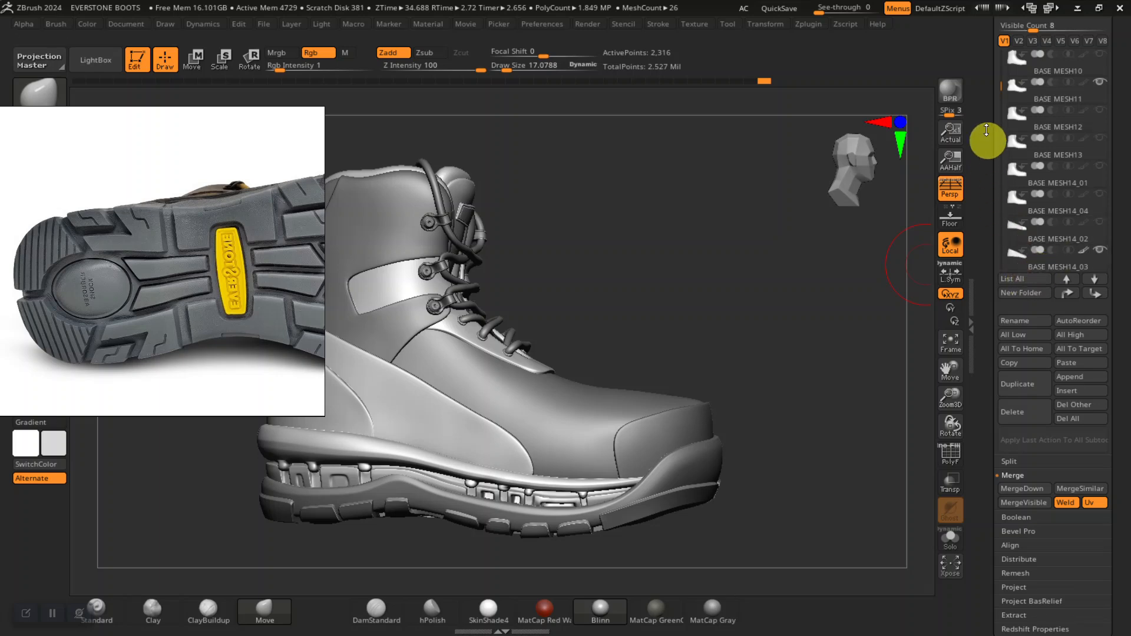
{"action": "left_click_drag", "start_coordinate": [997, 88], "coordinate": [998, 251]}
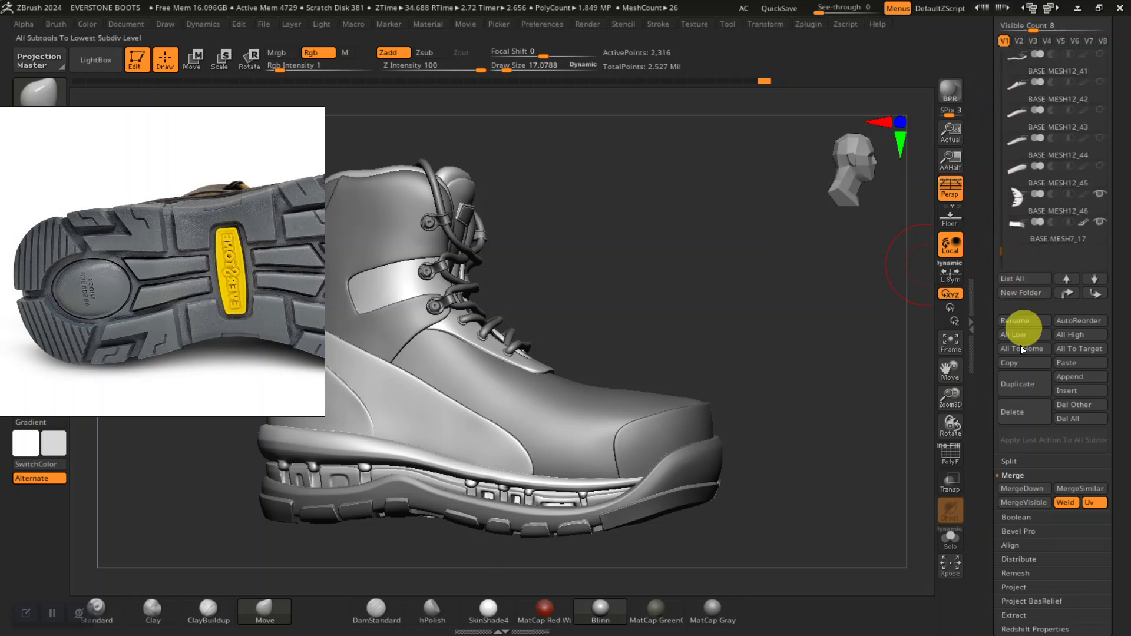
Create a new subtool folder named HIKING BOOT.
{"action": "left_click", "coordinate": [1018, 294]}
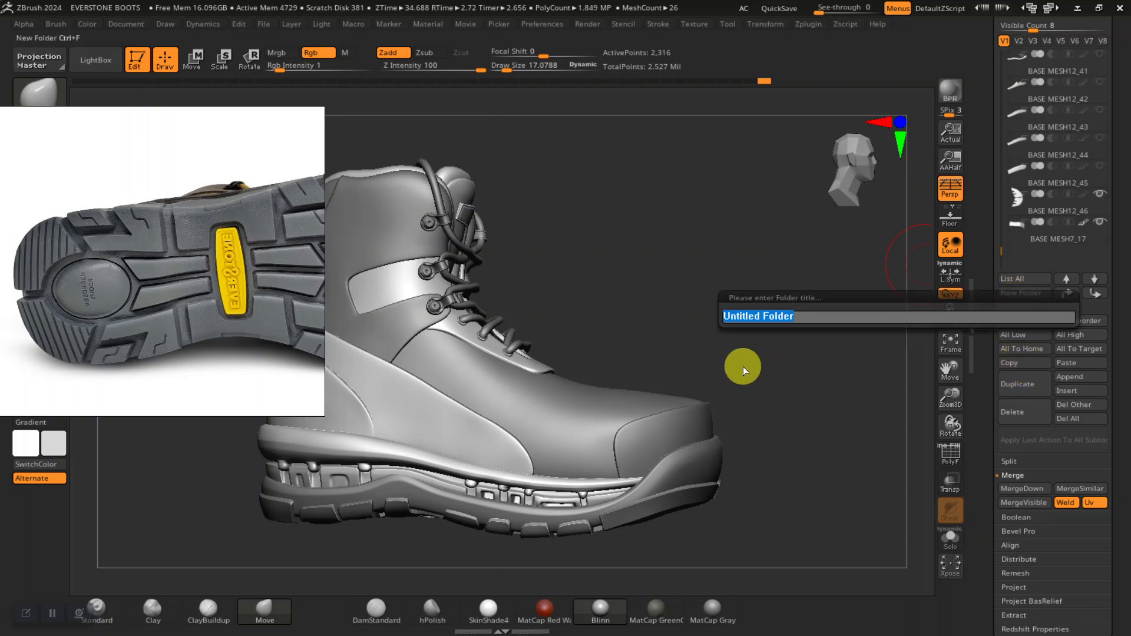
{"action": "type", "text": "Kl"}
{"action": "key", "text": "BackSpace"}
{"action": "key", "text": "BackSpace"}
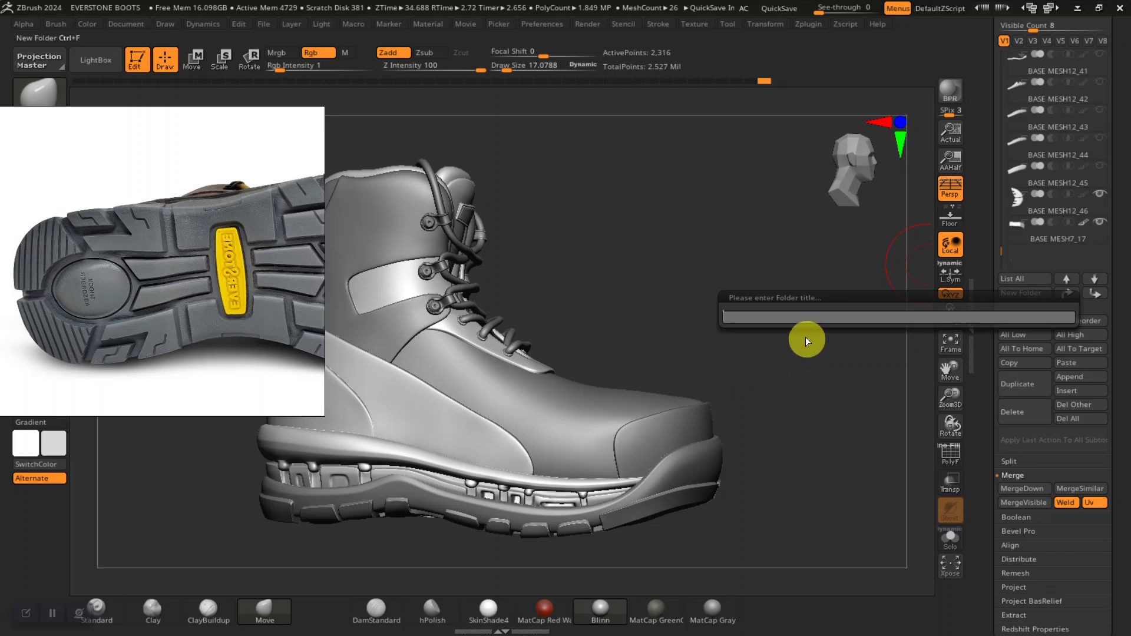
{"action": "type", "text": "HIKING"}
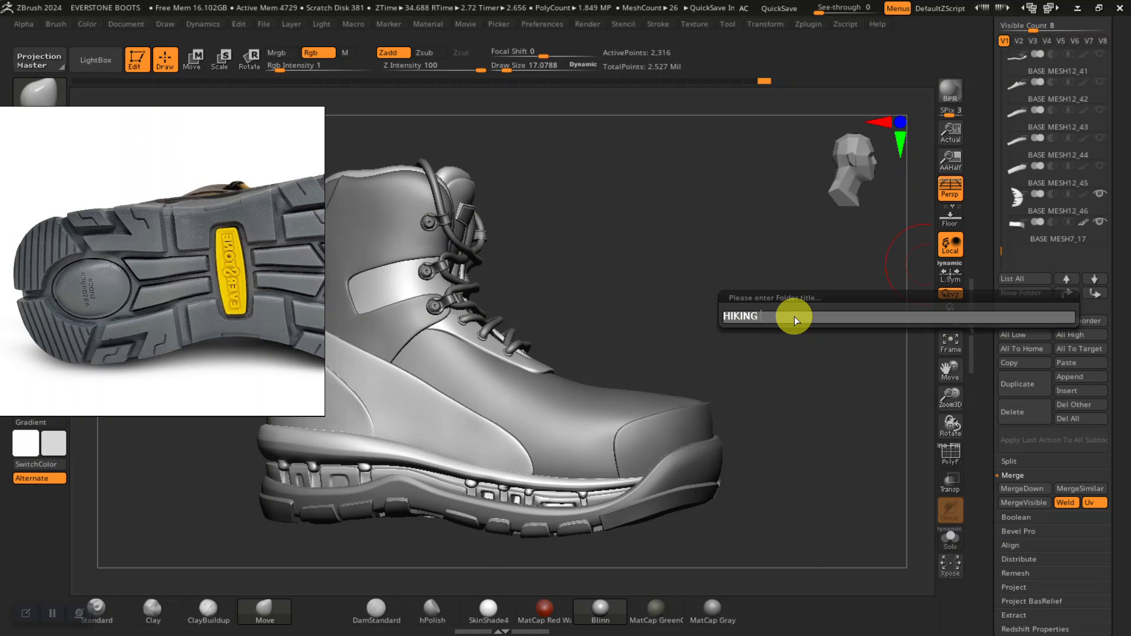
{"action": "type", "text": " BOOT"}
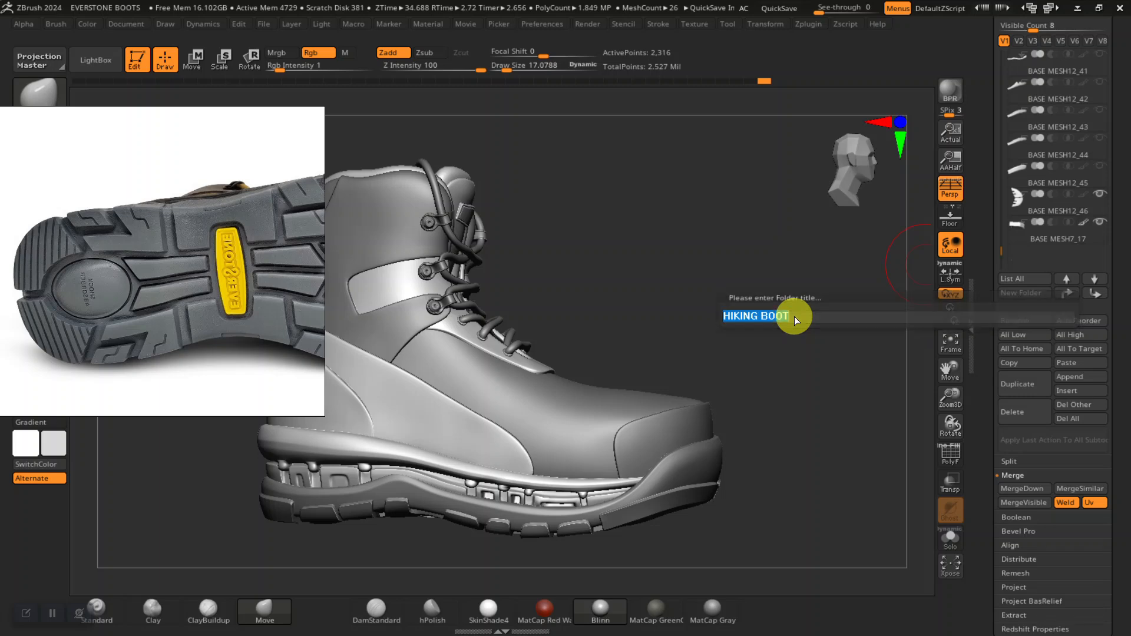
{"action": "key", "text": "Return"}
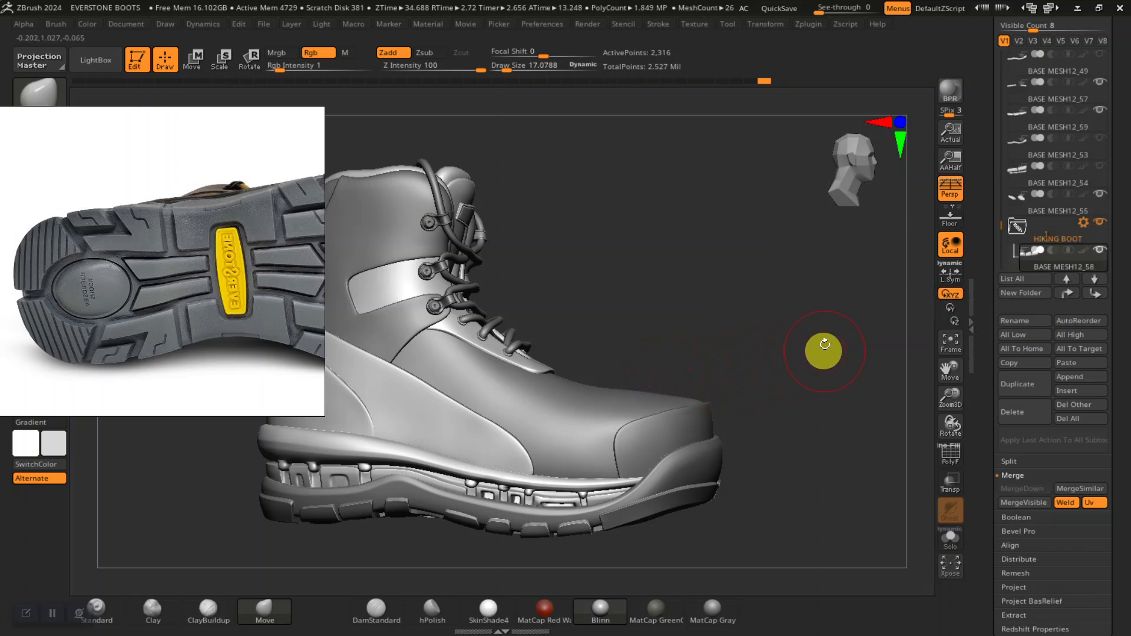
Move the sole reference image off the boot model to clear the viewport.
{"action": "left_click_drag", "start_coordinate": [806, 310], "coordinate": [805, 308]}
{"action": "mouse_move", "coordinate": [1070, 258]}
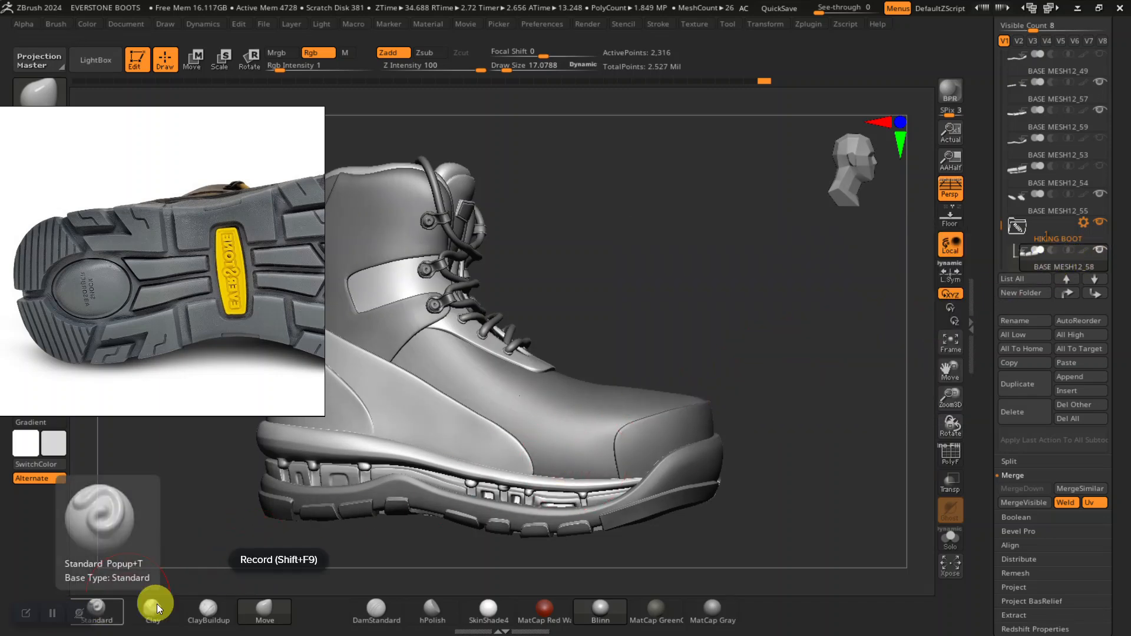
{"action": "left_click_drag", "start_coordinate": [745, 347], "coordinate": [893, 273]}
{"action": "mouse_move", "coordinate": [1052, 204]}
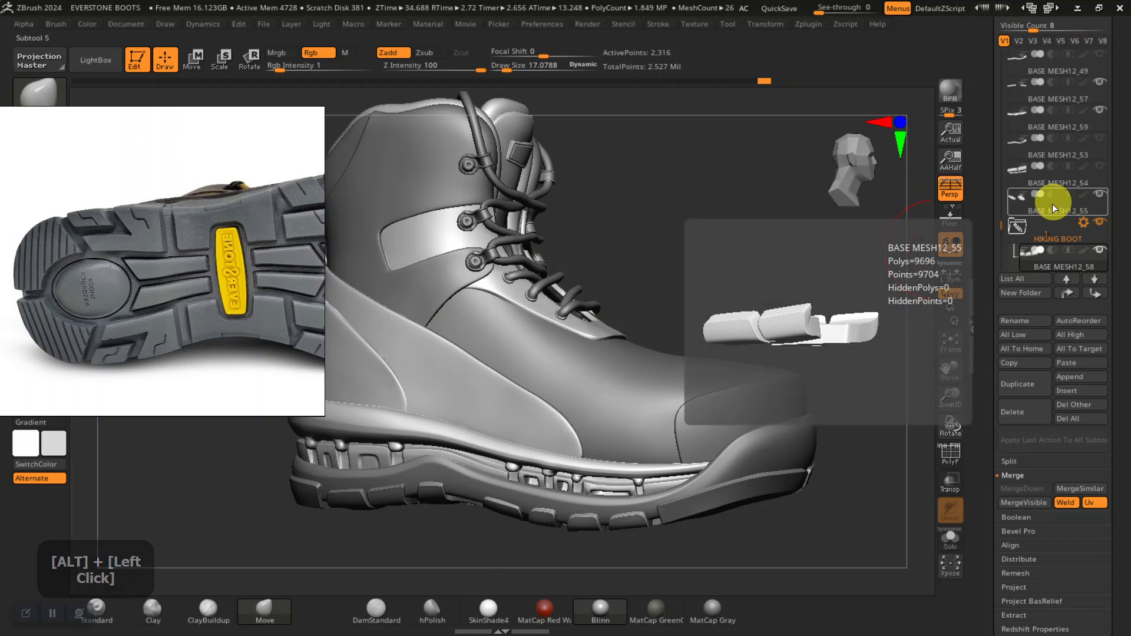
{"action": "left_click_drag", "start_coordinate": [779, 271], "coordinate": [734, 257]}
{"action": "left_click_drag", "start_coordinate": [248, 305], "coordinate": [701, 15]}
{"action": "left_click_drag", "start_coordinate": [702, 221], "coordinate": [716, 228]}
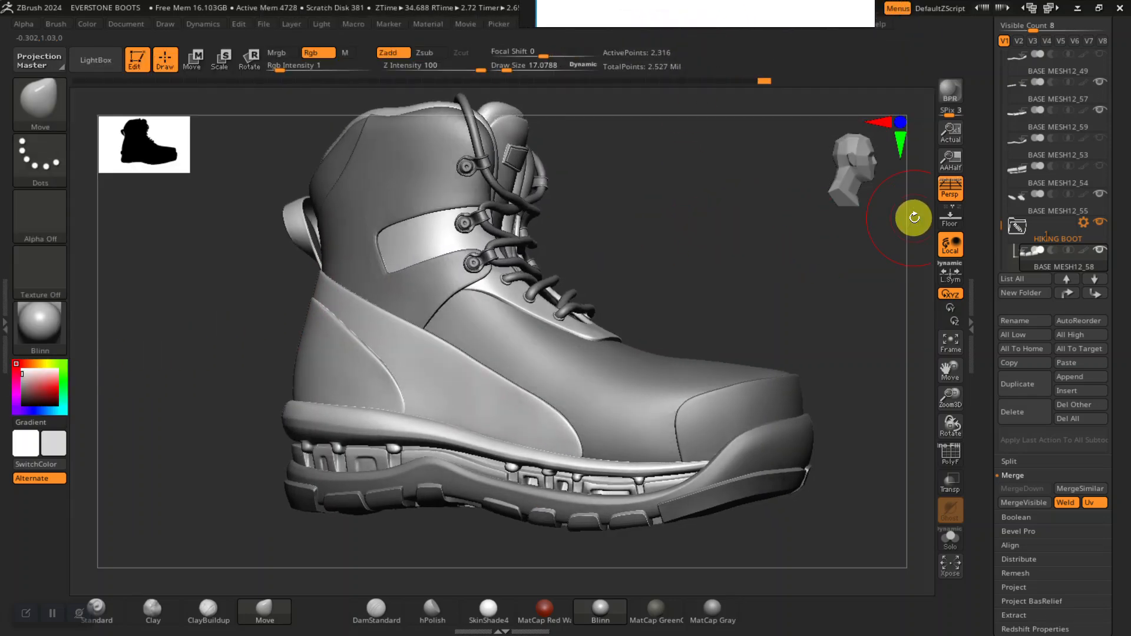
Move the subtools BASE MESH12_55, BASE MESH12_59 and BASE MESH12_57 into the HIKING BOOT folder.
{"action": "mouse_move", "coordinate": [1059, 212]}
{"action": "left_click_drag", "start_coordinate": [1059, 207], "coordinate": [1059, 255]}
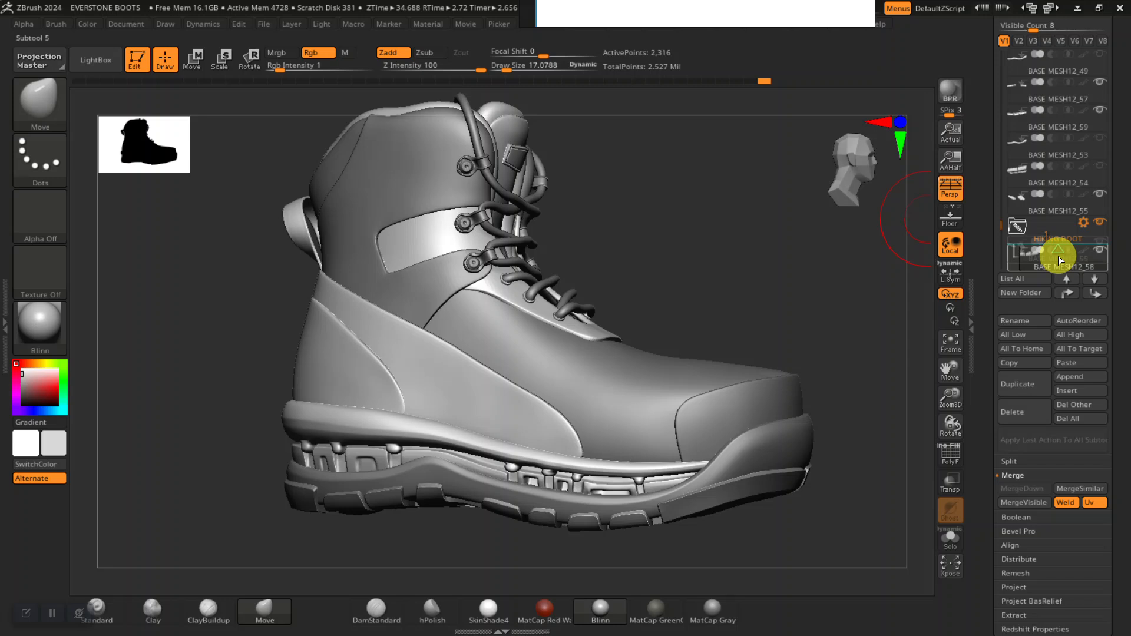
{"action": "left_click", "coordinate": [1067, 126]}
{"action": "left_click_drag", "start_coordinate": [1069, 123], "coordinate": [1064, 230]}
{"action": "left_click", "coordinate": [1073, 97]}
{"action": "left_click_drag", "start_coordinate": [1072, 97], "coordinate": [1003, 208]}
Collapse the HIKING BOOT folder and move it to the end of the subtool list, below BASE MESH7_17.
{"action": "mouse_move", "coordinate": [1053, 182]}
{"action": "mouse_move", "coordinate": [1051, 176]}
{"action": "left_mouse_down"}
{"action": "mouse_move", "coordinate": [1060, 294]}
{"action": "mouse_move", "coordinate": [1056, 168]}
{"action": "left_mouse_up"}
{"action": "mouse_move", "coordinate": [1005, 228]}
{"action": "left_mouse_down"}
{"action": "mouse_move", "coordinate": [1002, 245]}
{"action": "mouse_move", "coordinate": [1006, 214]}
{"action": "left_mouse_up"}
{"action": "left_click", "coordinate": [1018, 172]}
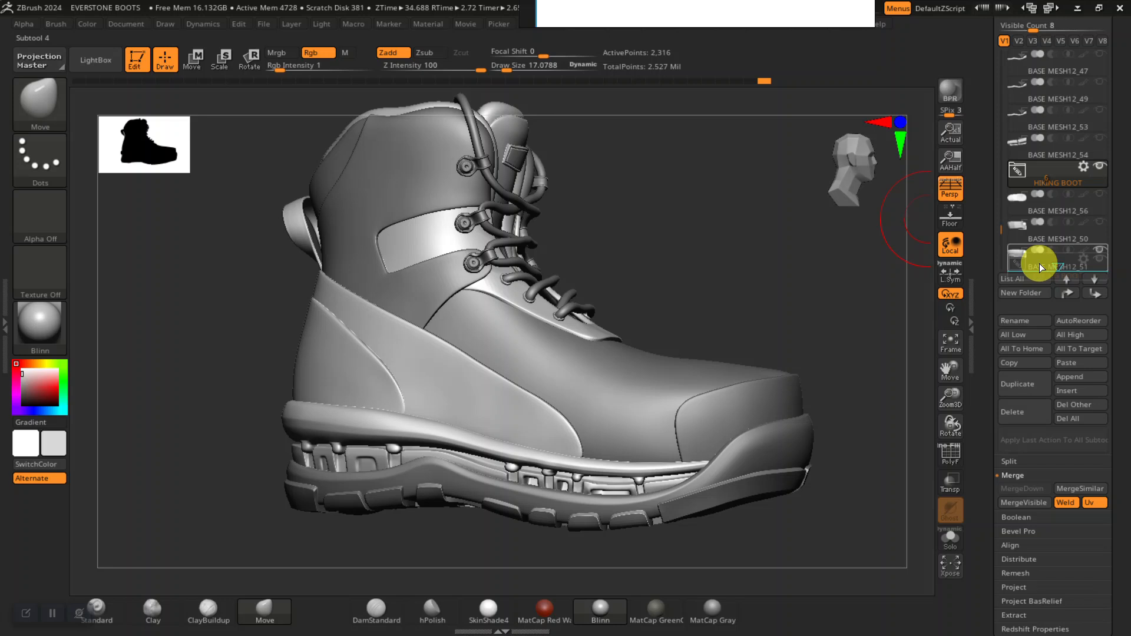
{"action": "scroll", "coordinate": [1038, 273], "scroll_direction": "down", "scroll_amount": 3}
{"action": "scroll", "coordinate": [1038, 276], "scroll_direction": "down", "scroll_amount": 4}
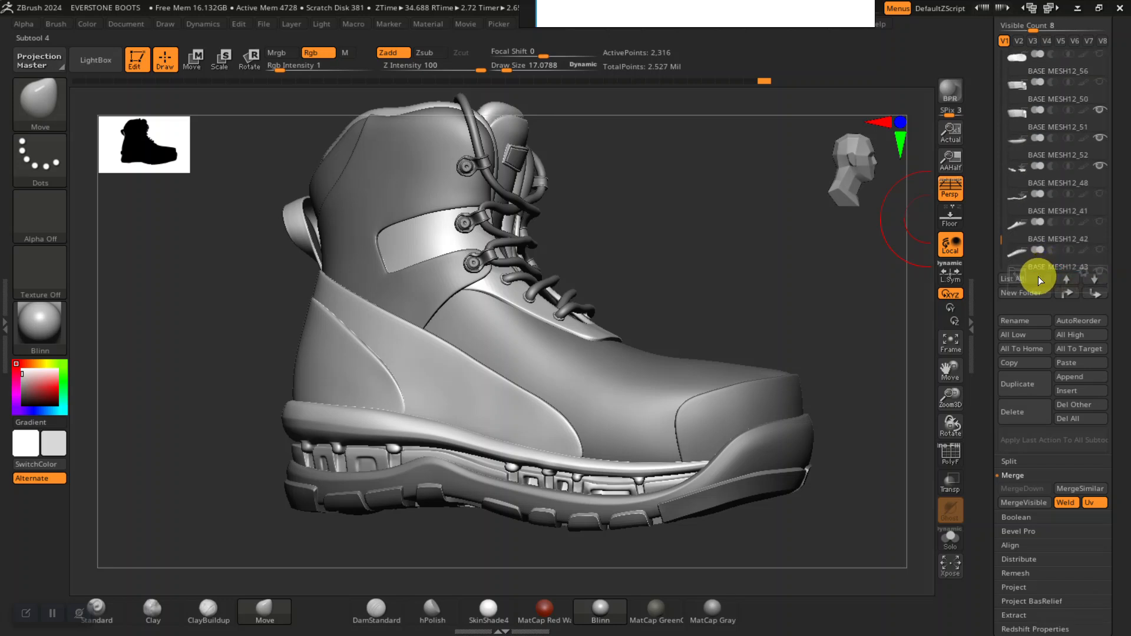
{"action": "scroll", "coordinate": [1038, 274], "scroll_direction": "down", "scroll_amount": 3}
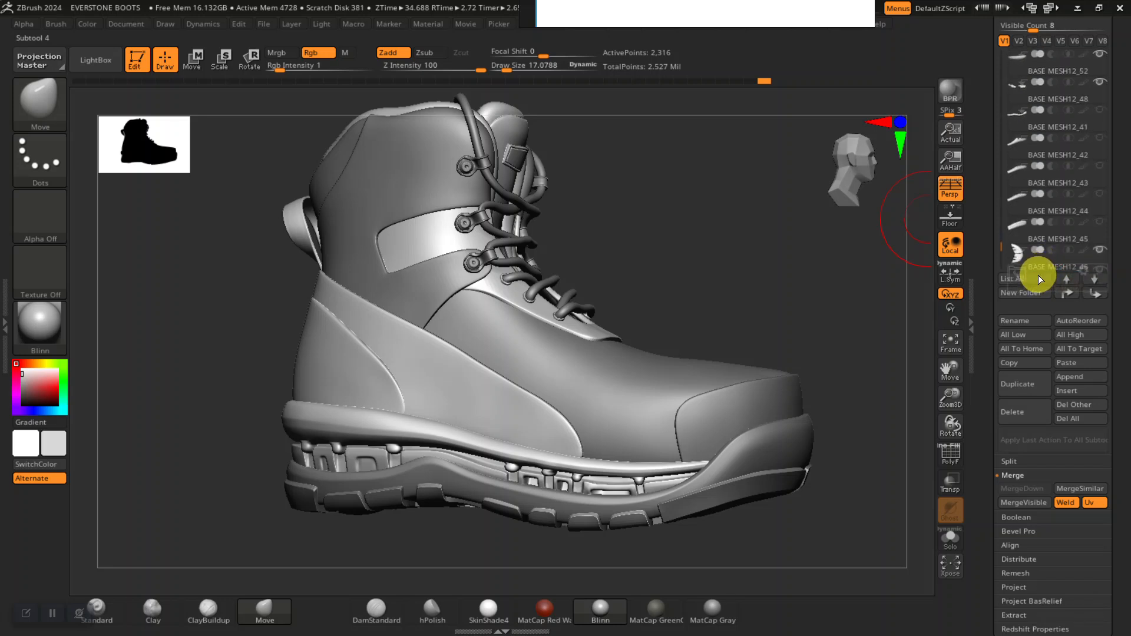
{"action": "left_click_drag", "start_coordinate": [1038, 273], "coordinate": [1040, 243]}
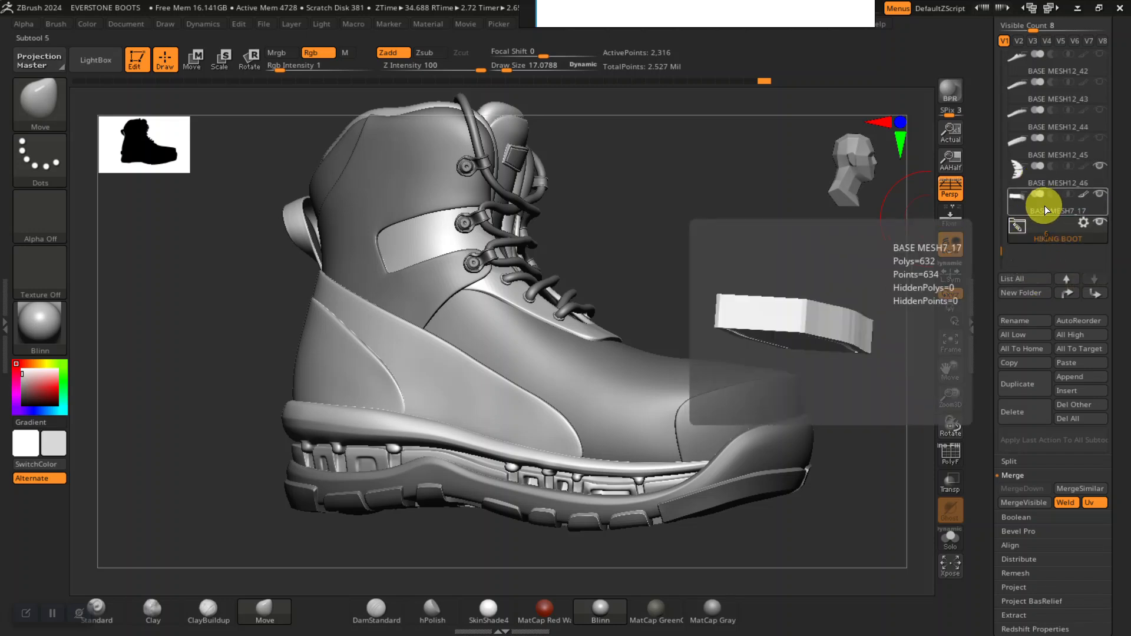
Add BASE MESH7_17 and BASE MESH12_46 to the HIKING BOOT folder and hide the folder's contents.
{"action": "left_click_drag", "start_coordinate": [874, 274], "coordinate": [870, 302]}
{"action": "left_click_drag", "start_coordinate": [1043, 202], "coordinate": [1048, 235]}
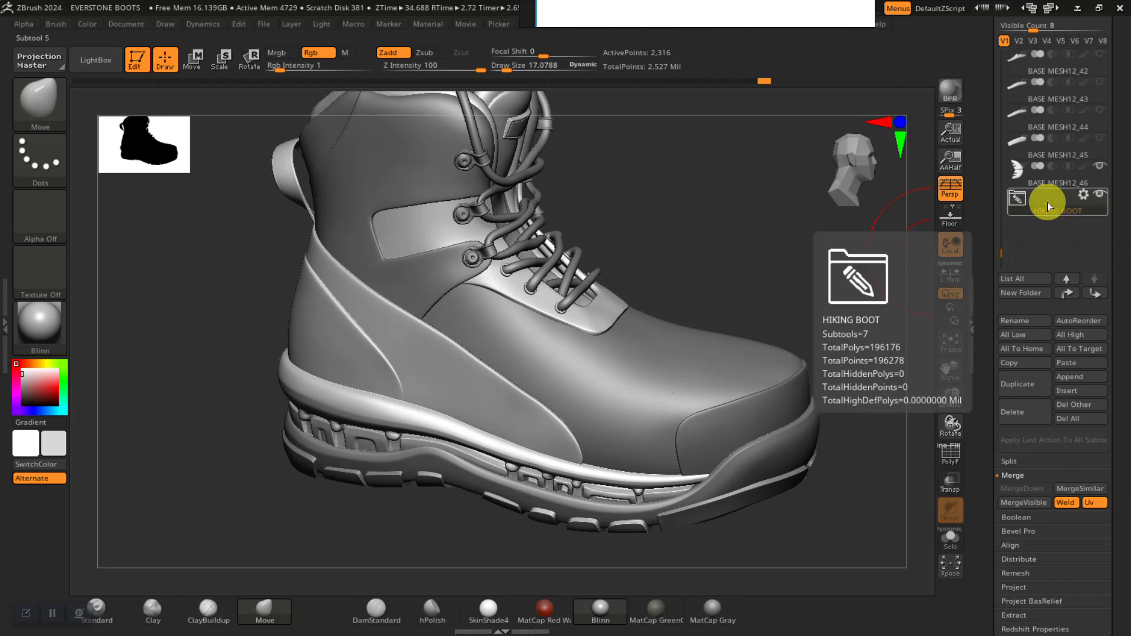
{"action": "left_click", "coordinate": [1045, 180]}
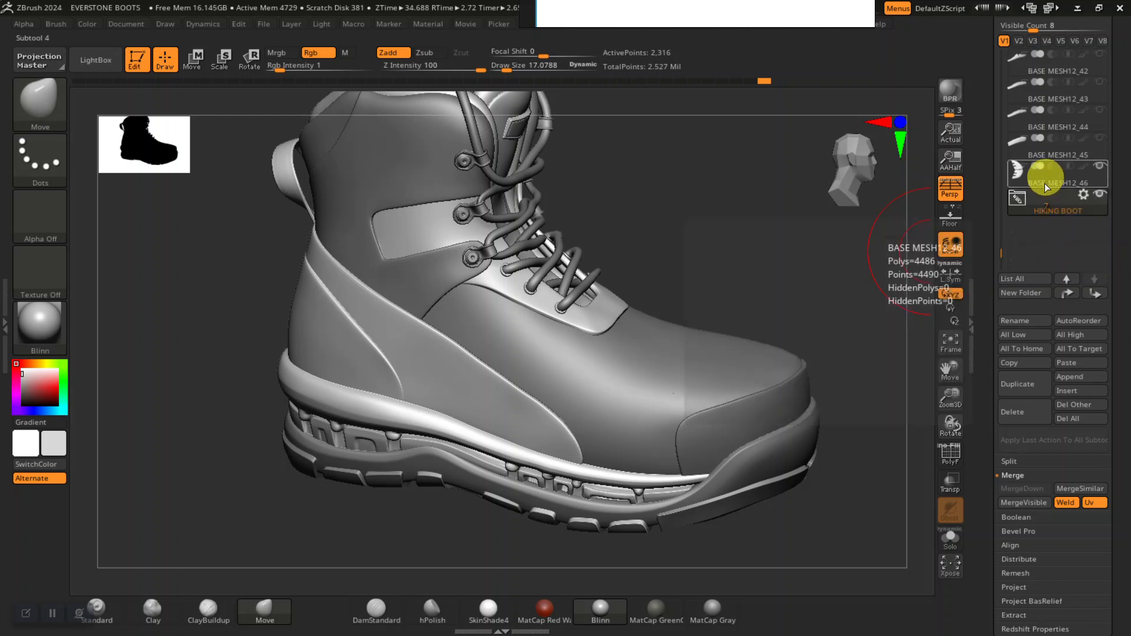
{"action": "left_click_drag", "start_coordinate": [1045, 179], "coordinate": [1045, 210]}
{"action": "left_click_drag", "start_coordinate": [1000, 257], "coordinate": [1000, 240]}
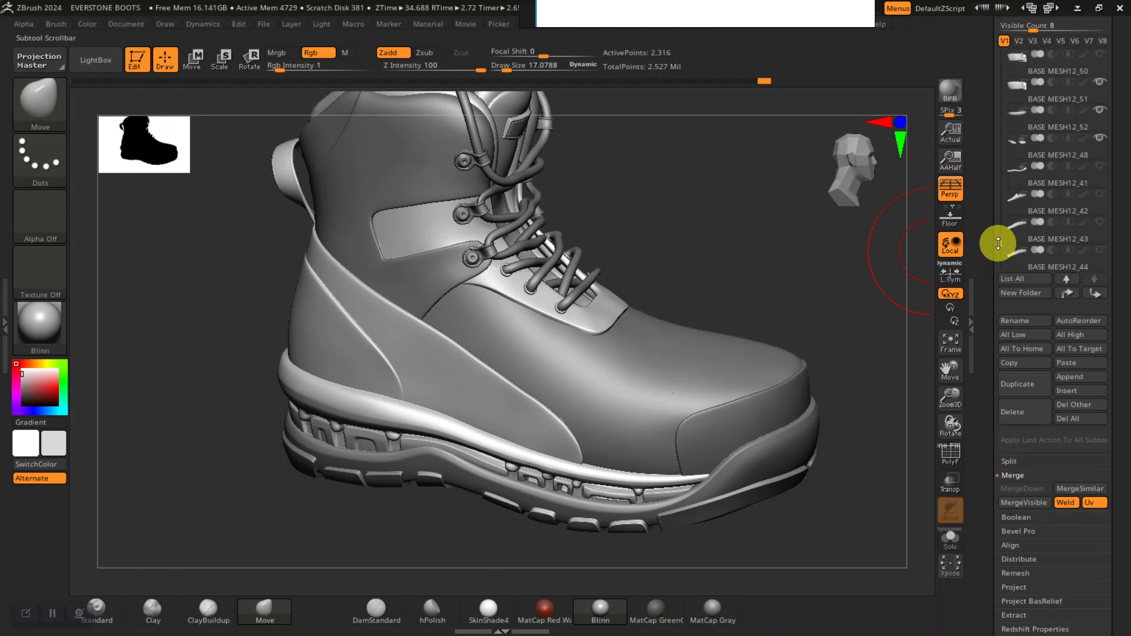
{"action": "left_click", "coordinate": [1101, 253]}
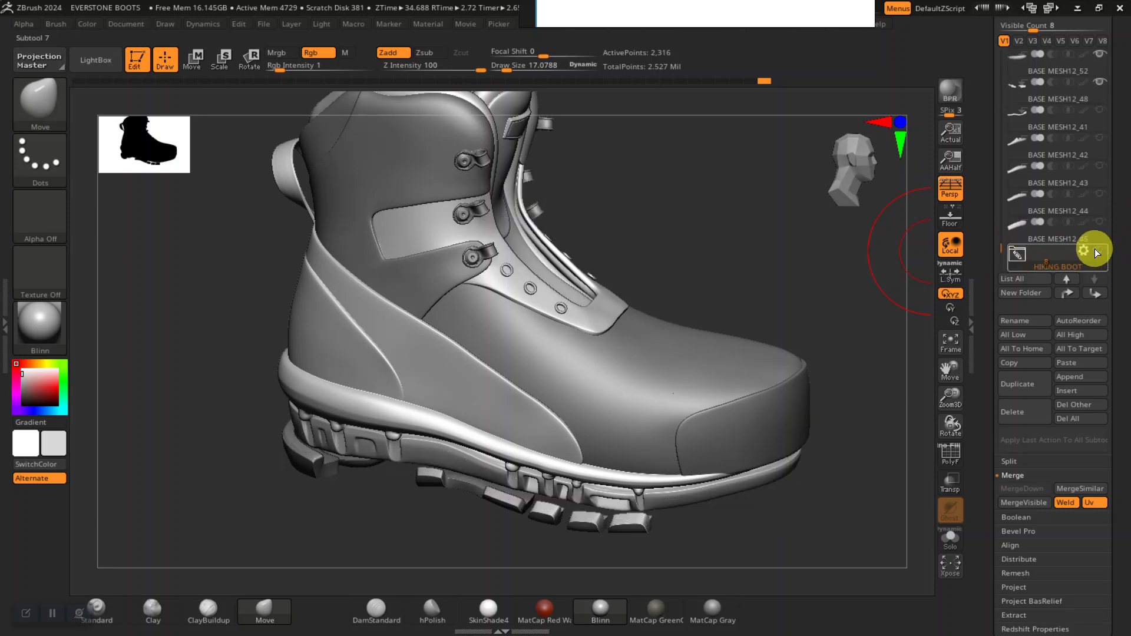
Move the subtool BASE MESH12_51 to the end of the list, below the HIKING BOOT folder.
{"action": "left_click_drag", "start_coordinate": [1001, 243], "coordinate": [1001, 237]}
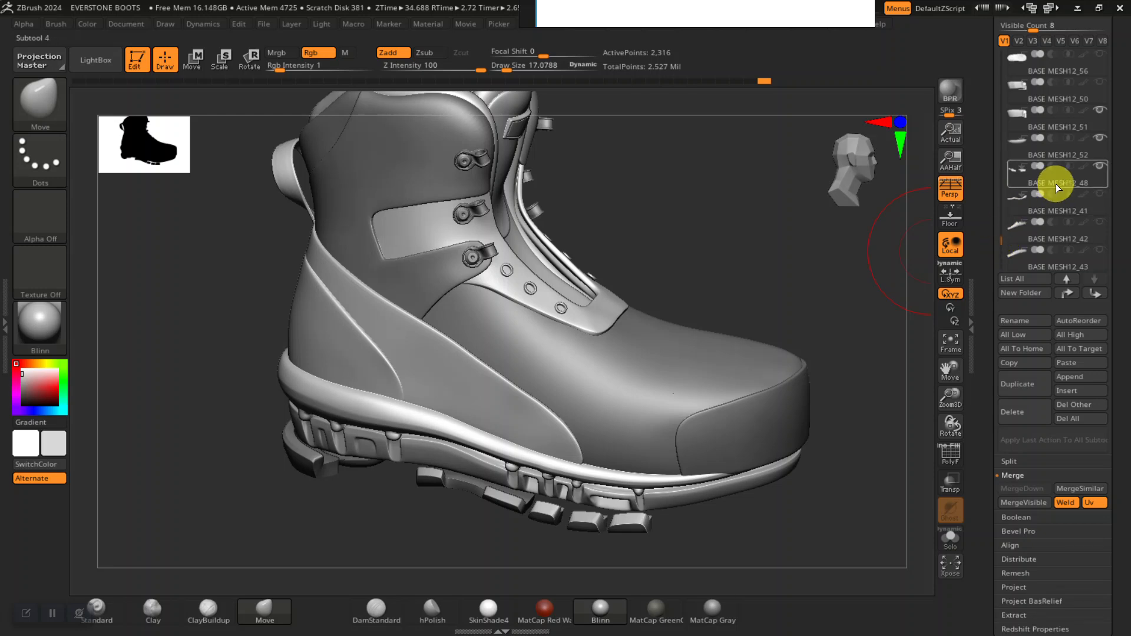
{"action": "left_click", "coordinate": [1067, 123]}
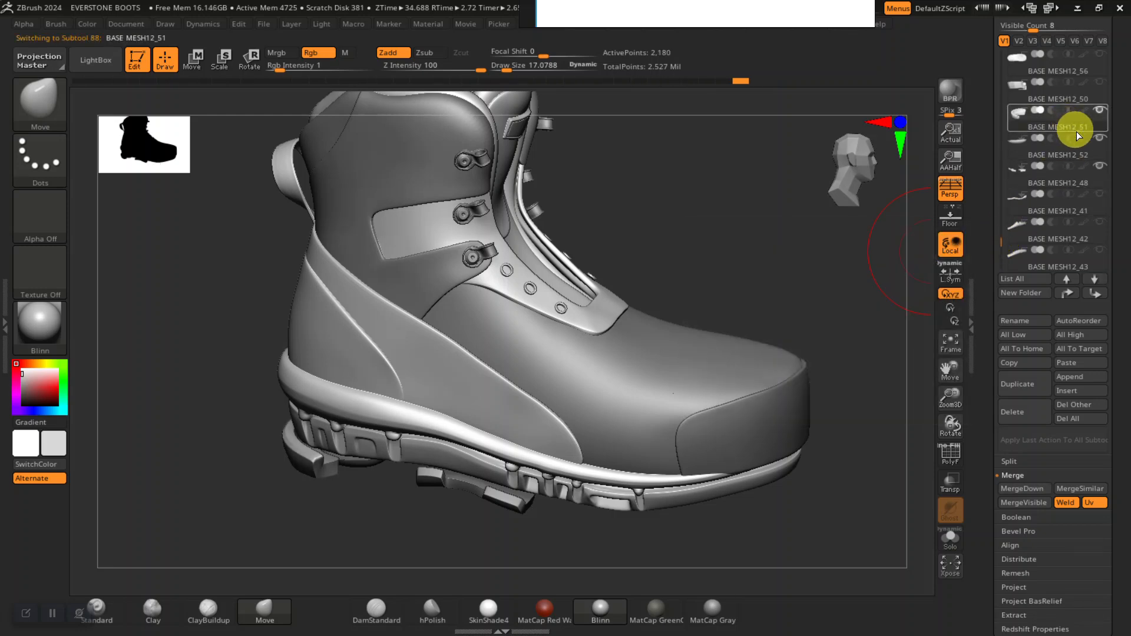
{"action": "left_click", "coordinate": [1097, 295], "text": "shift"}
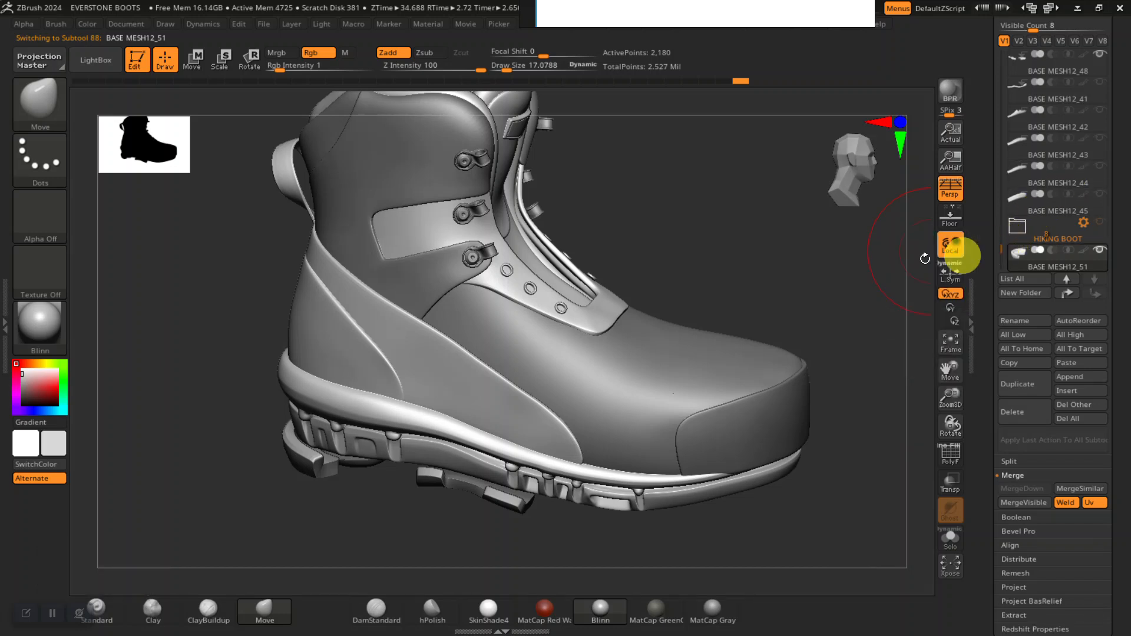
Select the lace eyelet rings, turn on polyframe display and isolate them in Solo mode.
{"action": "left_click_drag", "start_coordinate": [826, 266], "coordinate": [866, 252]}
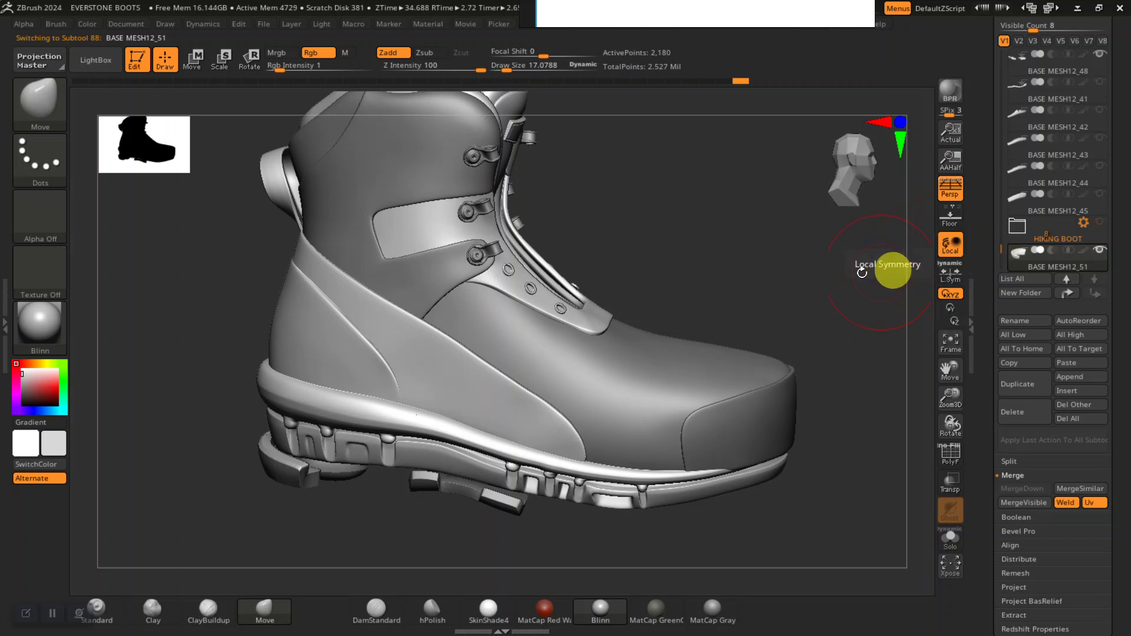
{"action": "left_click_drag", "start_coordinate": [898, 244], "coordinate": [584, 269], "text": "alt"}
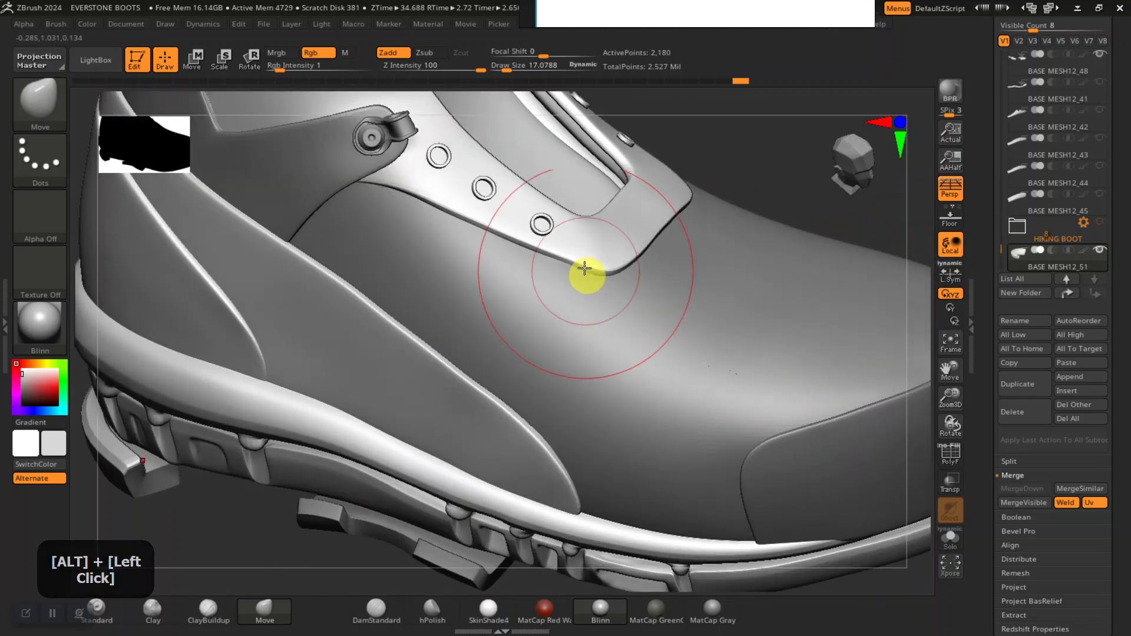
{"action": "left_click", "coordinate": [540, 227], "text": "alt"}
{"action": "key", "text": "shift+f"}
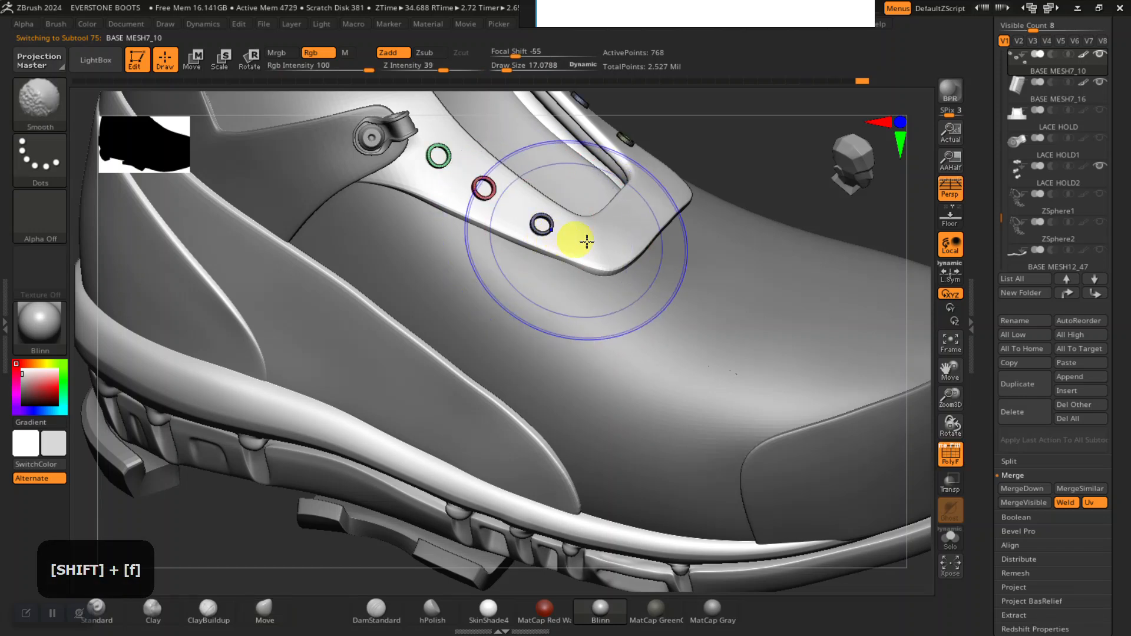
{"action": "left_click", "coordinate": [950, 533]}
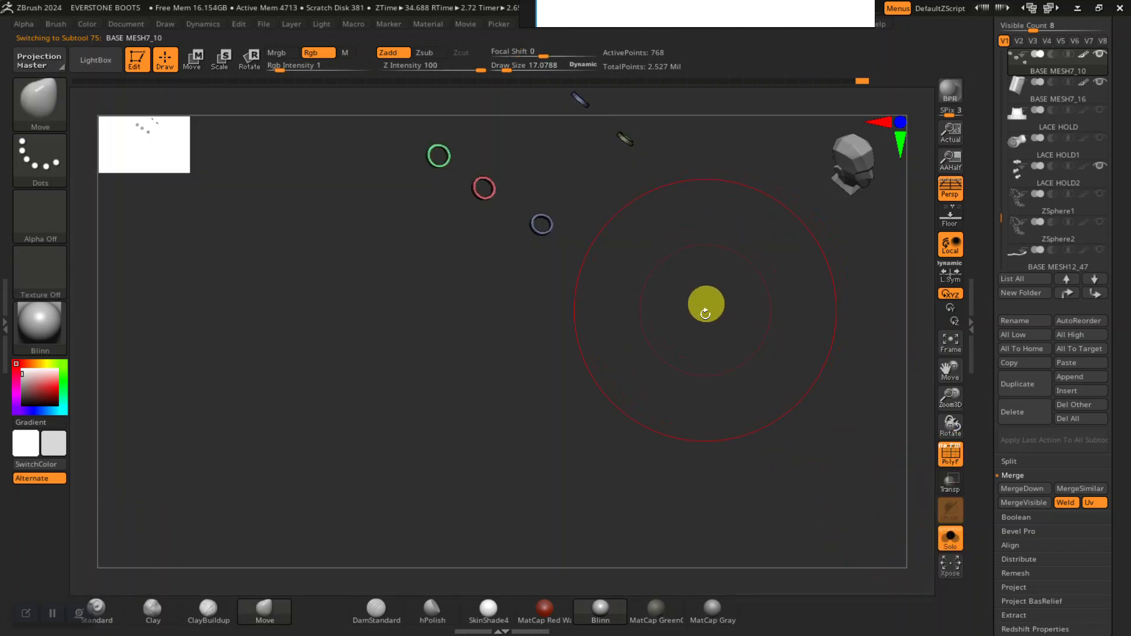
{"action": "key", "text": "f"}
Reduce the Move brush's draw size to about 4.56 for working on the eyelet rings.
{"action": "key", "text": "space"}
{"action": "left_click_drag", "start_coordinate": [660, 339], "coordinate": [658, 342]}
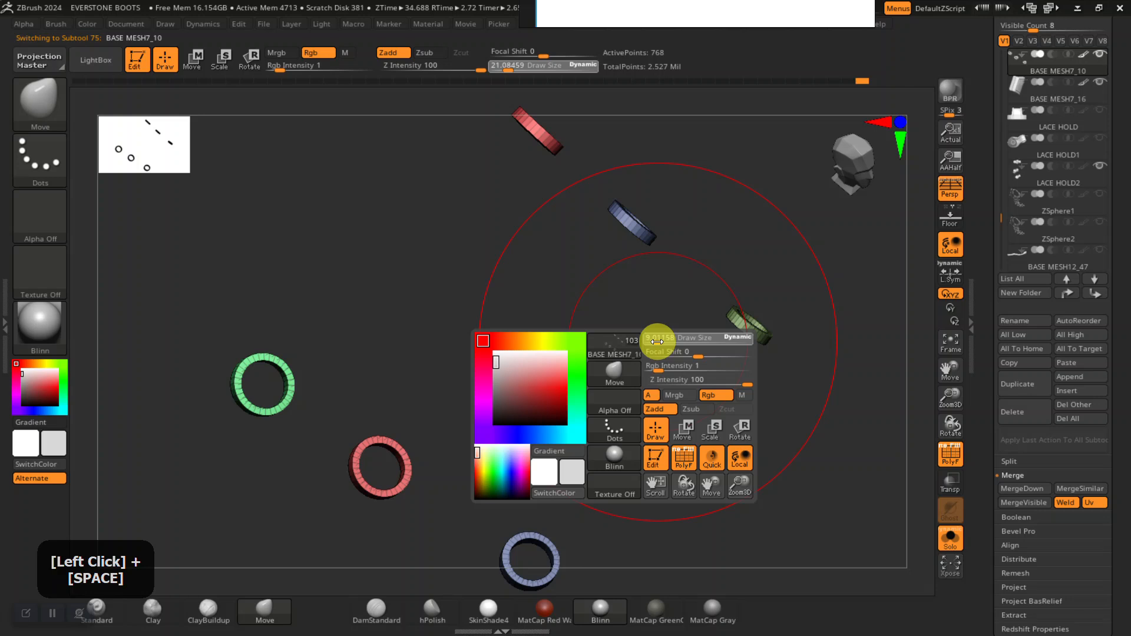
{"action": "mouse_move", "coordinate": [606, 369]}
{"action": "left_mouse_down"}
{"action": "mouse_move", "coordinate": [619, 348]}
{"action": "mouse_move", "coordinate": [611, 401]}
{"action": "mouse_move", "coordinate": [626, 421]}
{"action": "mouse_move", "coordinate": [631, 386]}
{"action": "mouse_move", "coordinate": [871, 371]}
{"action": "left_mouse_up"}
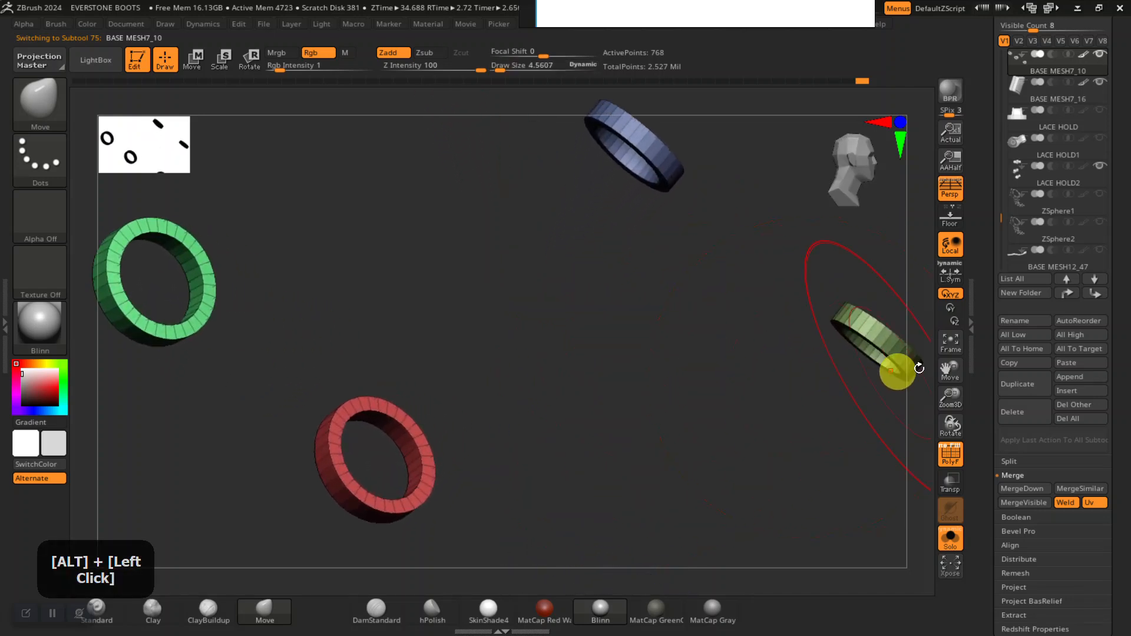
Subdivide the lace eyelet rings once and turn off their polyframe display.
{"action": "key", "text": "ctrl"}
{"action": "key", "text": "ctrl+d"}
{"action": "mouse_move", "coordinate": [613, 397]}
{"action": "left_mouse_down", "text": "alt"}
{"action": "mouse_move", "coordinate": [634, 391]}
{"action": "mouse_move", "coordinate": [646, 403]}
{"action": "mouse_move", "coordinate": [627, 412]}
{"action": "mouse_move", "coordinate": [694, 387]}
{"action": "mouse_move", "coordinate": [677, 392]}
{"action": "left_mouse_up", "text": "alt"}
{"action": "key", "text": "shift+f"}
{"action": "key", "text": "shift+f"}
{"action": "key", "text": "shift+f"}
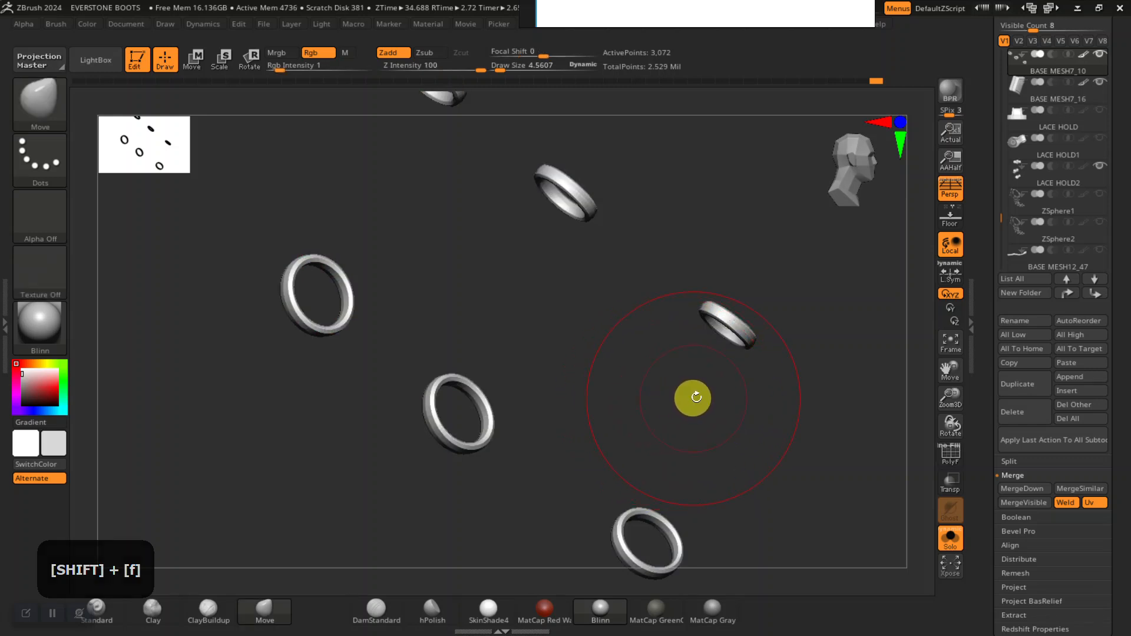
Duplicate the lace eyelet rings subtool and delete the copy's lower subdivision levels.
{"action": "left_click_drag", "start_coordinate": [985, 174], "coordinate": [988, 254]}
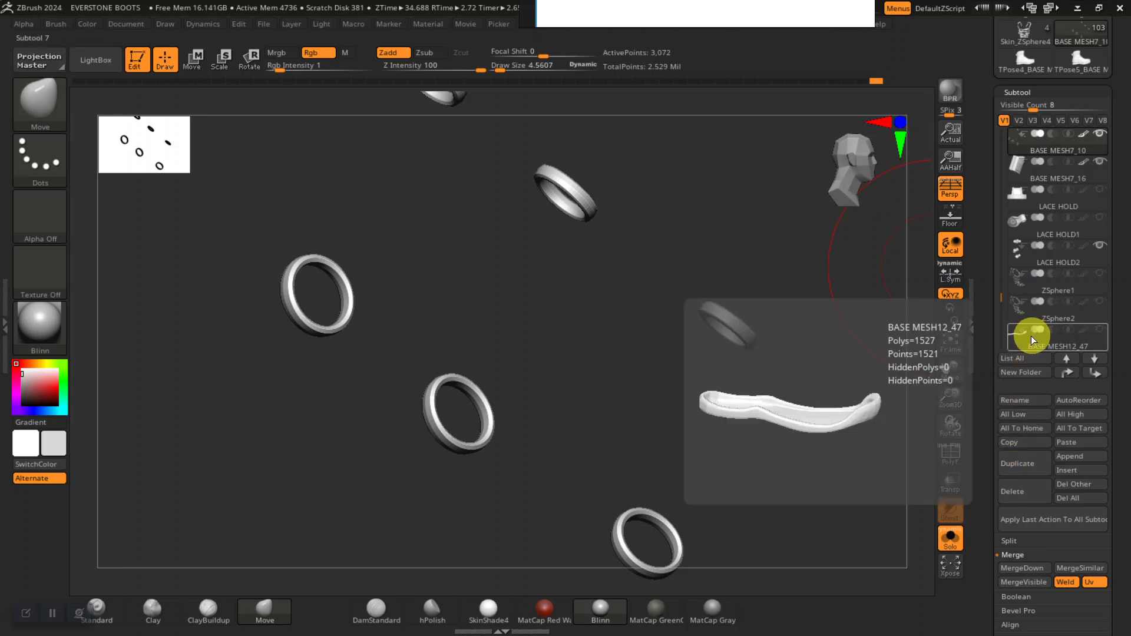
{"action": "left_click", "coordinate": [1027, 464]}
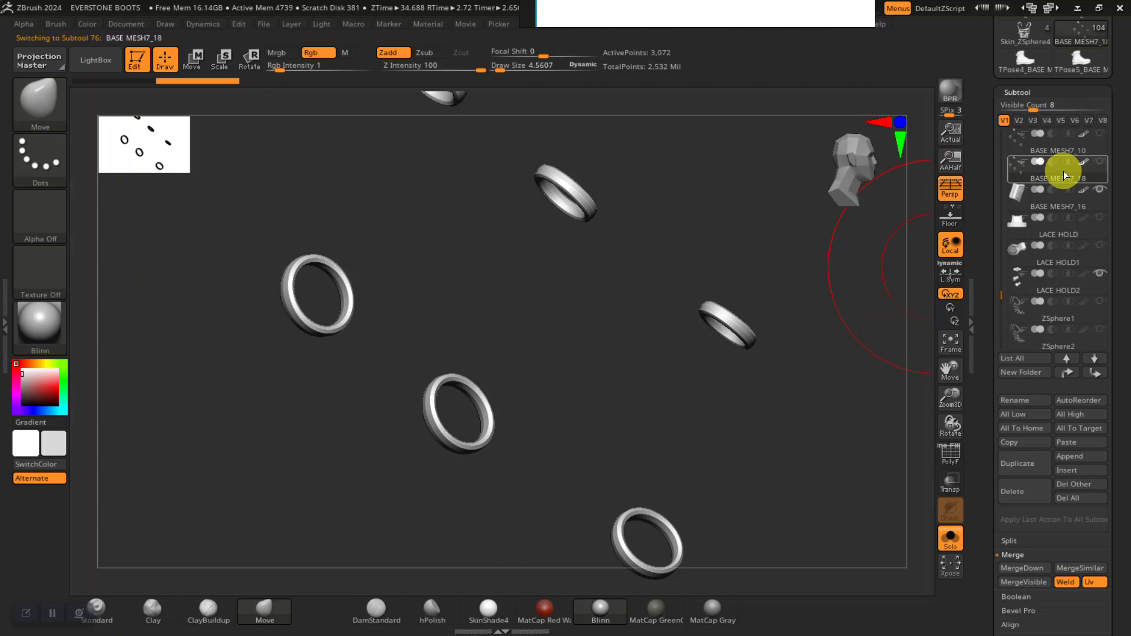
{"action": "left_click", "coordinate": [1024, 91]}
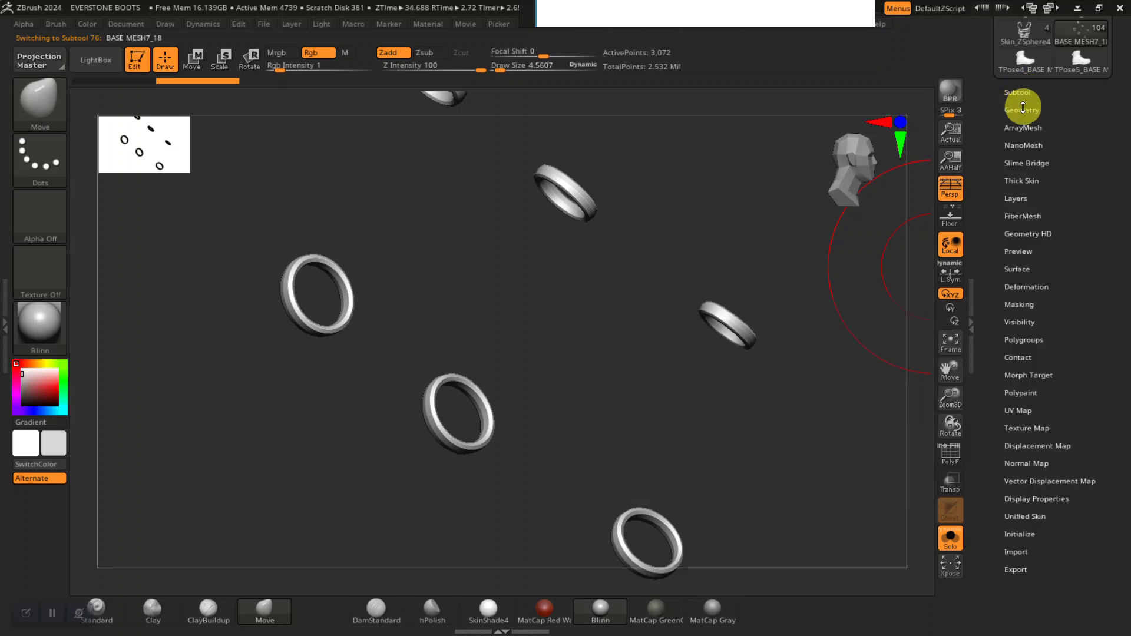
{"action": "left_click", "coordinate": [1022, 109]}
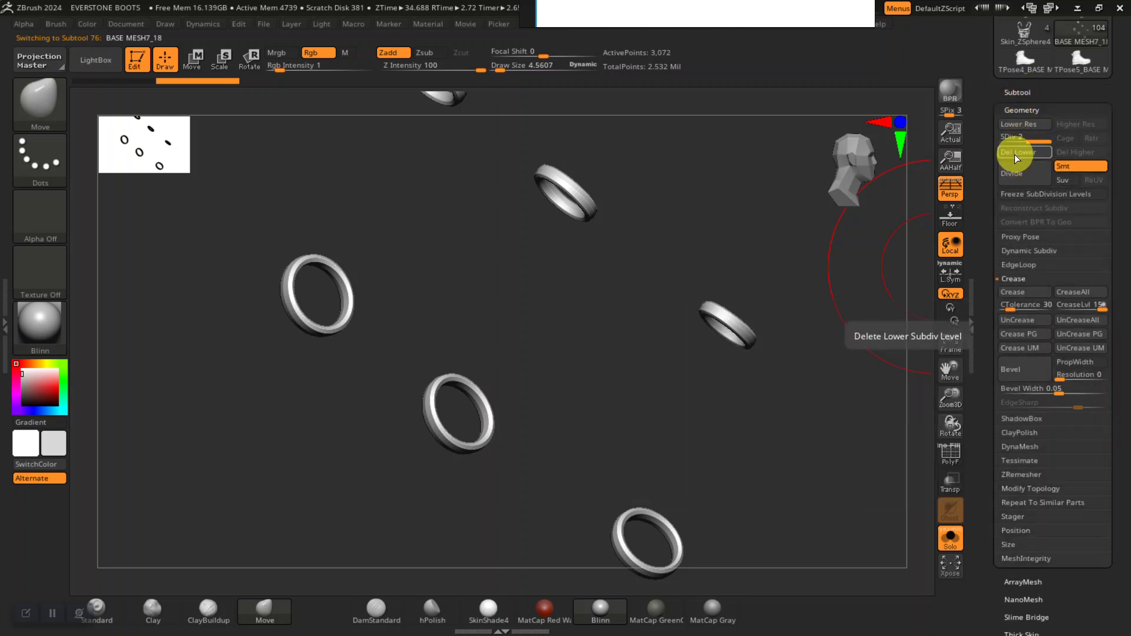
{"action": "left_click", "coordinate": [1014, 153]}
Leave Solo mode and move the duplicated eyelet rings BASE MESH7_18 into the HIKING BOOT folder.
{"action": "left_click", "coordinate": [955, 546]}
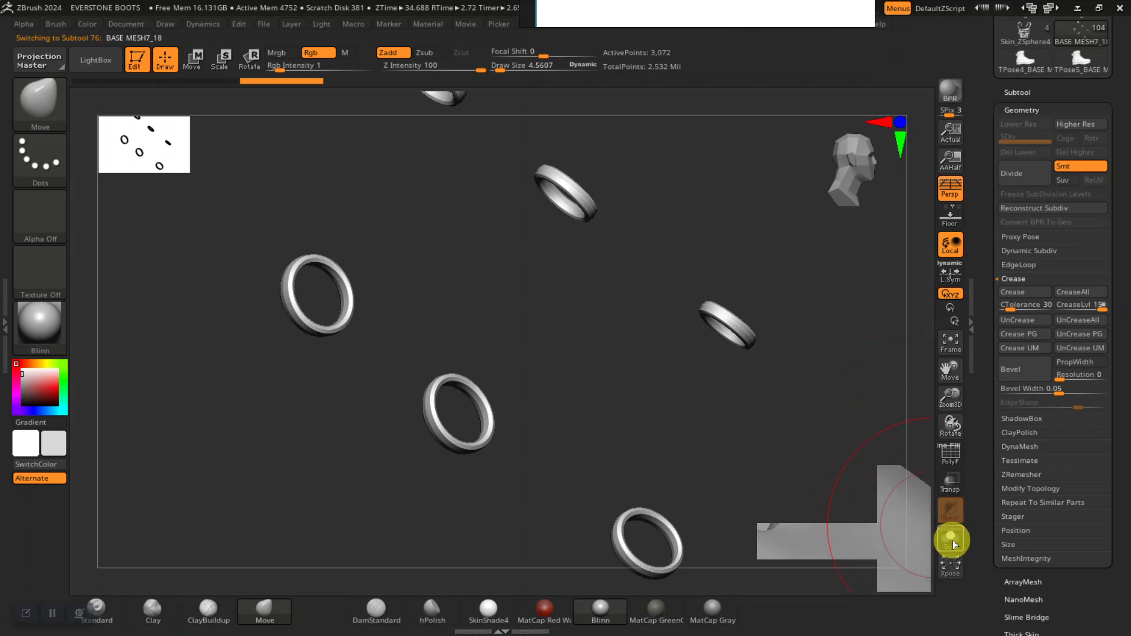
{"action": "left_click_drag", "start_coordinate": [863, 330], "coordinate": [913, 218], "text": "alt"}
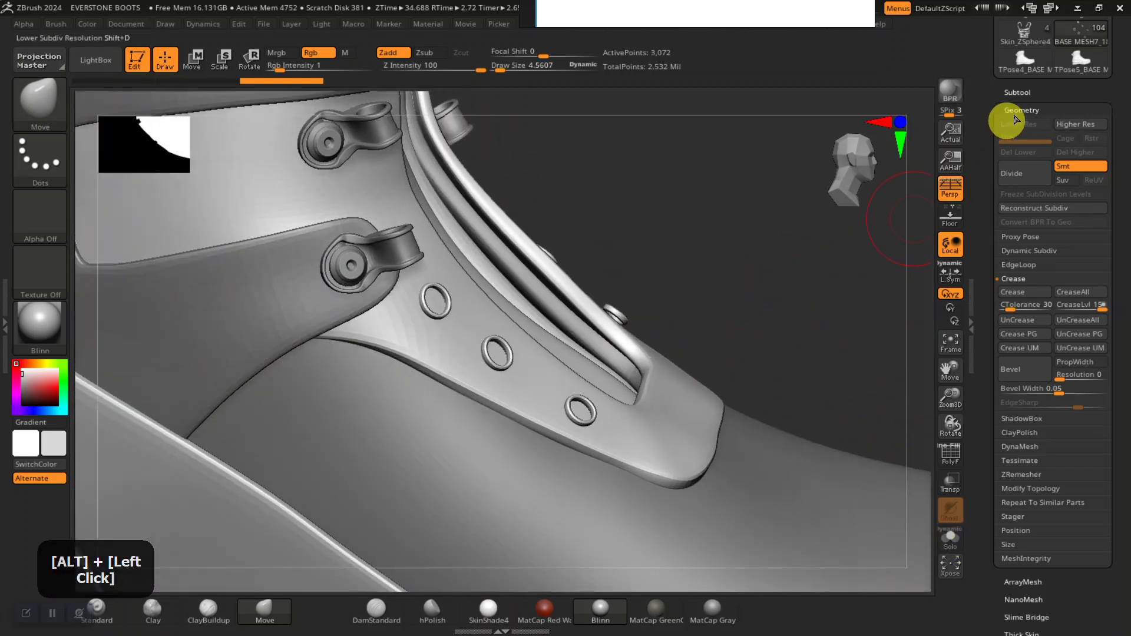
{"action": "left_click", "coordinate": [1020, 88]}
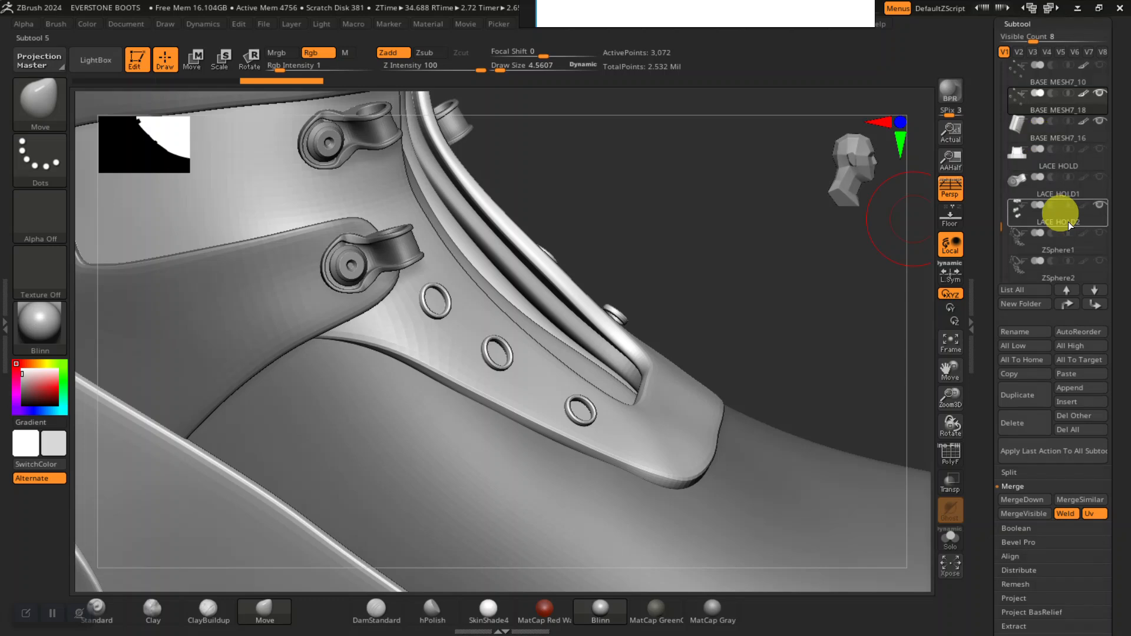
{"action": "left_click", "coordinate": [1095, 306], "text": "shift"}
{"action": "mouse_move", "coordinate": [1059, 250]}
{"action": "left_mouse_down"}
{"action": "mouse_move", "coordinate": [1063, 222]}
{"action": "mouse_move", "coordinate": [1053, 230]}
{"action": "left_mouse_up"}
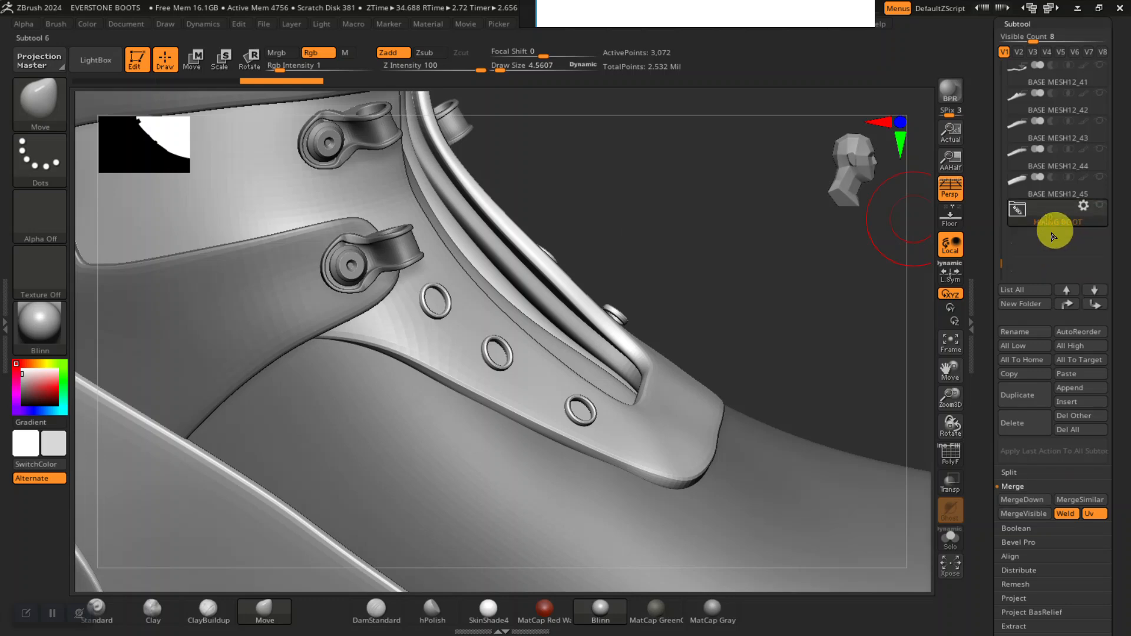
Add the subtools BASE MESH12_48 and BASE MESH12_52 to the HIKING BOOT folder.
{"action": "left_click_drag", "start_coordinate": [1002, 260], "coordinate": [1001, 255]}
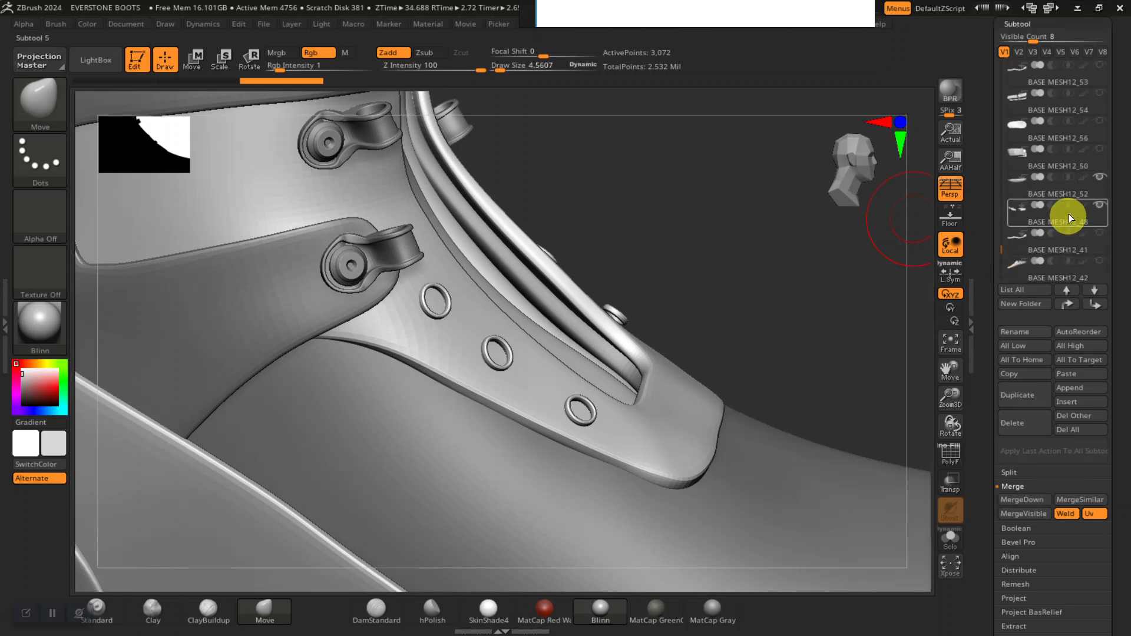
{"action": "mouse_move", "coordinate": [1068, 218]}
{"action": "left_click", "coordinate": [1082, 219]}
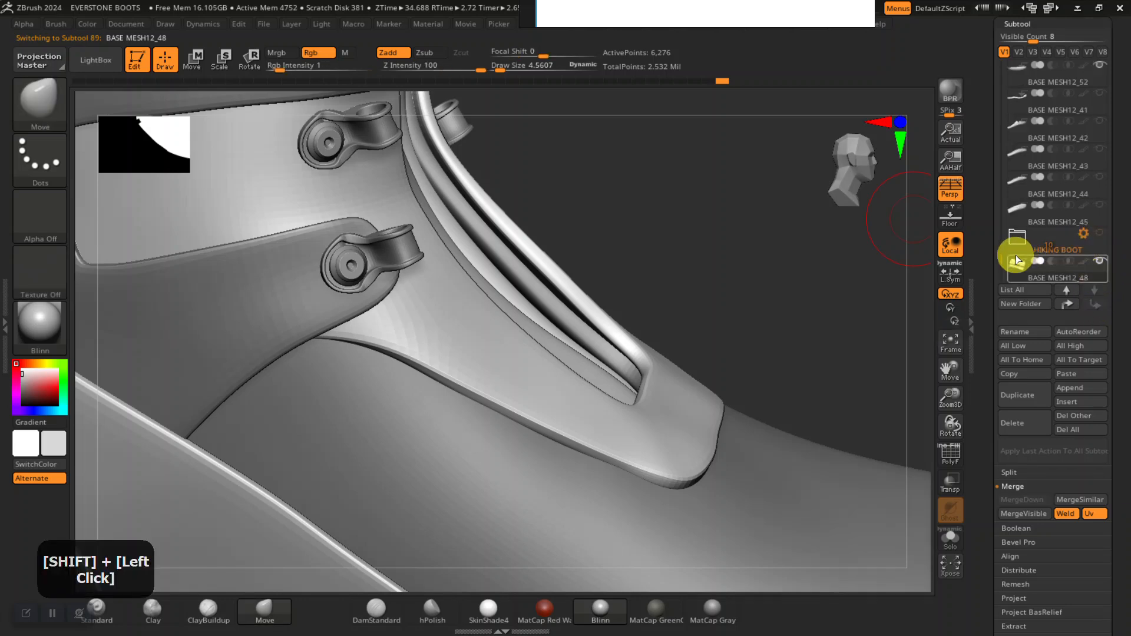
{"action": "mouse_move", "coordinate": [1053, 271]}
{"action": "left_mouse_down"}
{"action": "mouse_move", "coordinate": [1056, 248]}
{"action": "mouse_move", "coordinate": [997, 245]}
{"action": "left_mouse_up"}
{"action": "left_click", "coordinate": [1063, 221]}
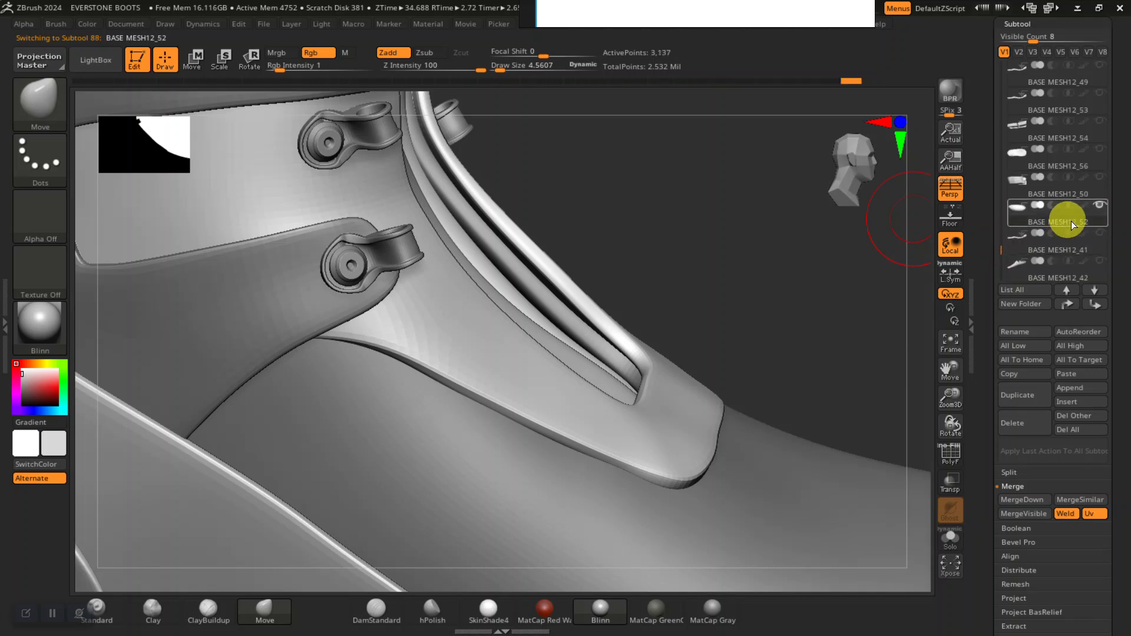
{"action": "left_click", "coordinate": [1095, 304], "text": "shift"}
{"action": "left_click_drag", "start_coordinate": [1053, 272], "coordinate": [1055, 245]}
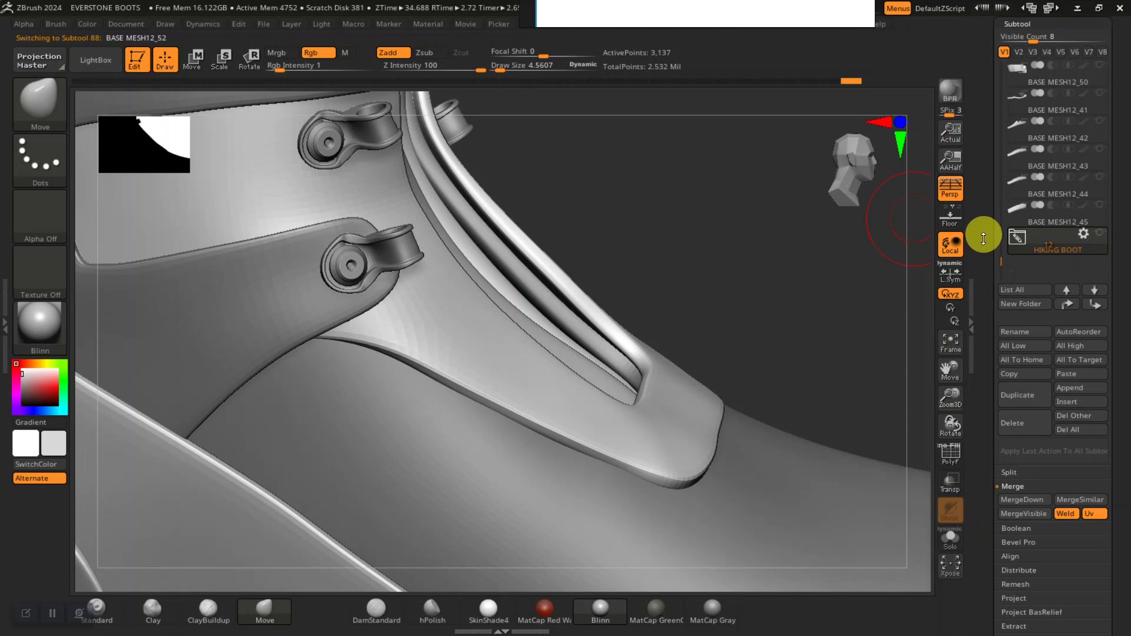
Select the midsole subtool BASE MESH12_40 through the boot opening and turn on polyframe display.
{"action": "left_click_drag", "start_coordinate": [861, 280], "coordinate": [469, 289], "text": "alt"}
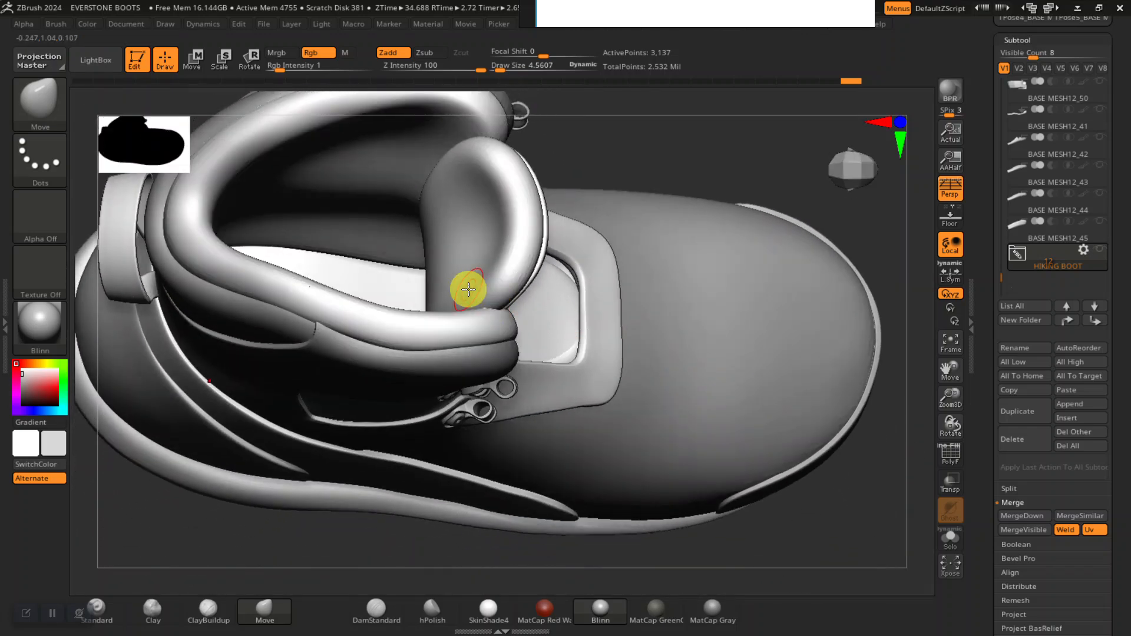
{"action": "left_click", "coordinate": [348, 280], "text": "alt"}
{"action": "key", "text": "shift+f"}
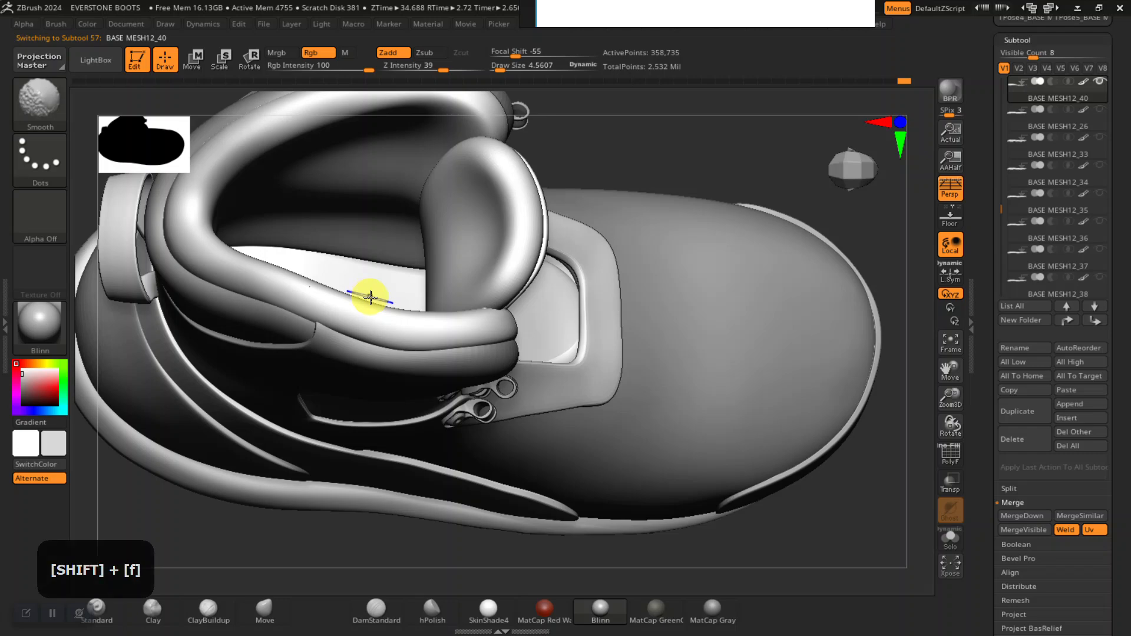
{"action": "mouse_move", "coordinate": [631, 114]}
{"action": "left_mouse_down", "text": "alt"}
{"action": "mouse_move", "coordinate": [611, 159]}
{"action": "mouse_move", "coordinate": [624, 116]}
{"action": "left_mouse_up", "text": "alt"}
{"action": "left_click_drag", "start_coordinate": [608, 161], "coordinate": [613, 253]}
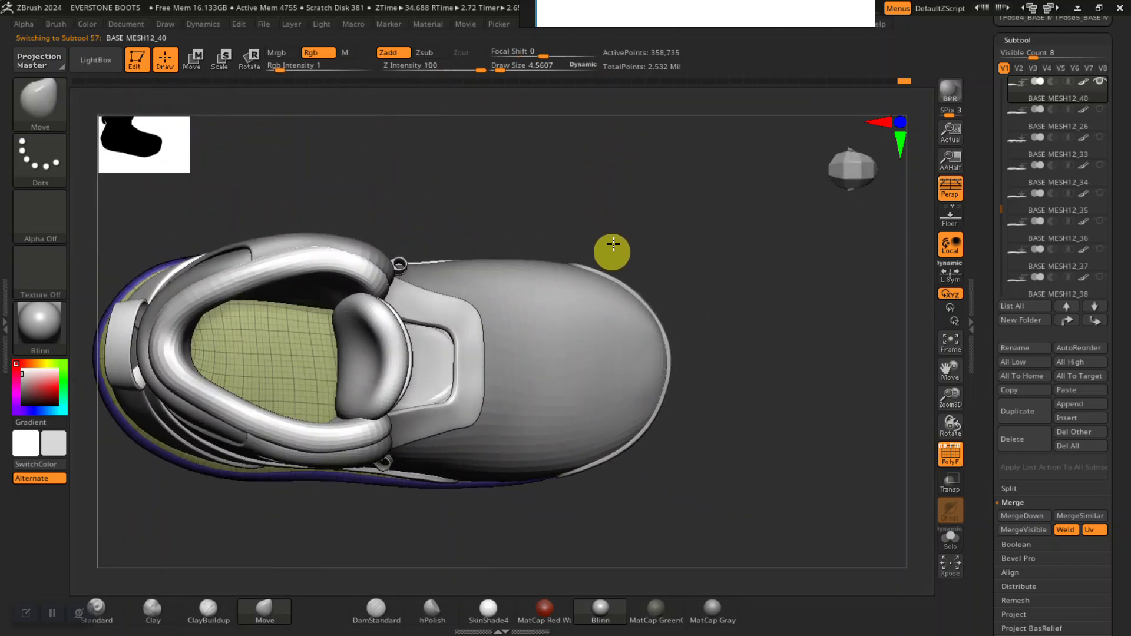
{"action": "left_click_drag", "start_coordinate": [613, 159], "coordinate": [616, 317]}
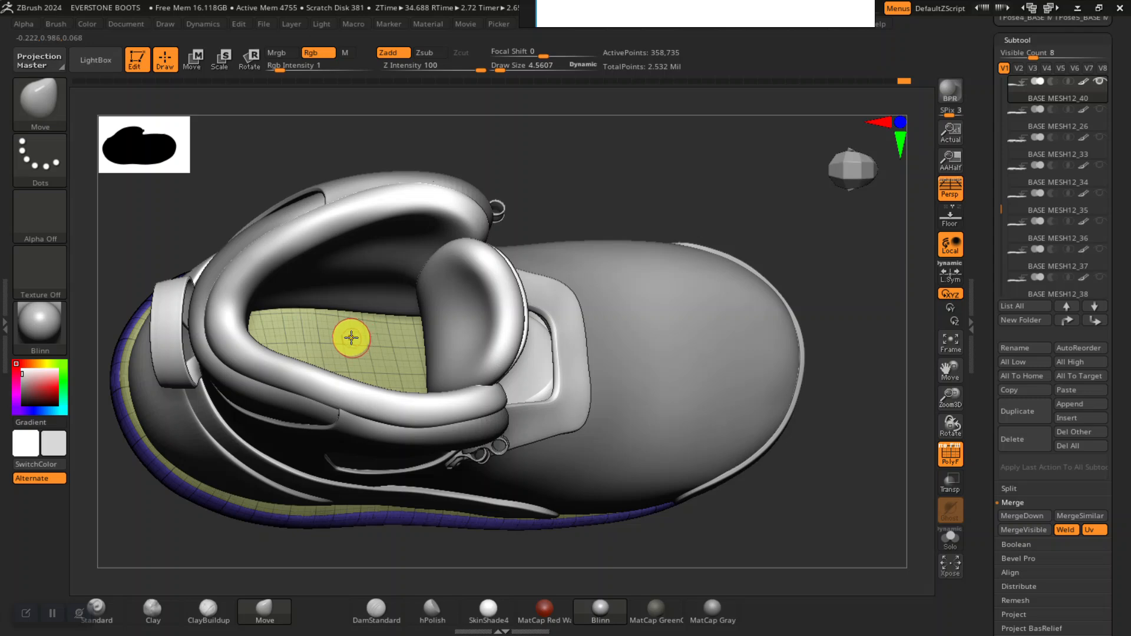
{"action": "left_click_drag", "start_coordinate": [521, 219], "coordinate": [925, 205]}
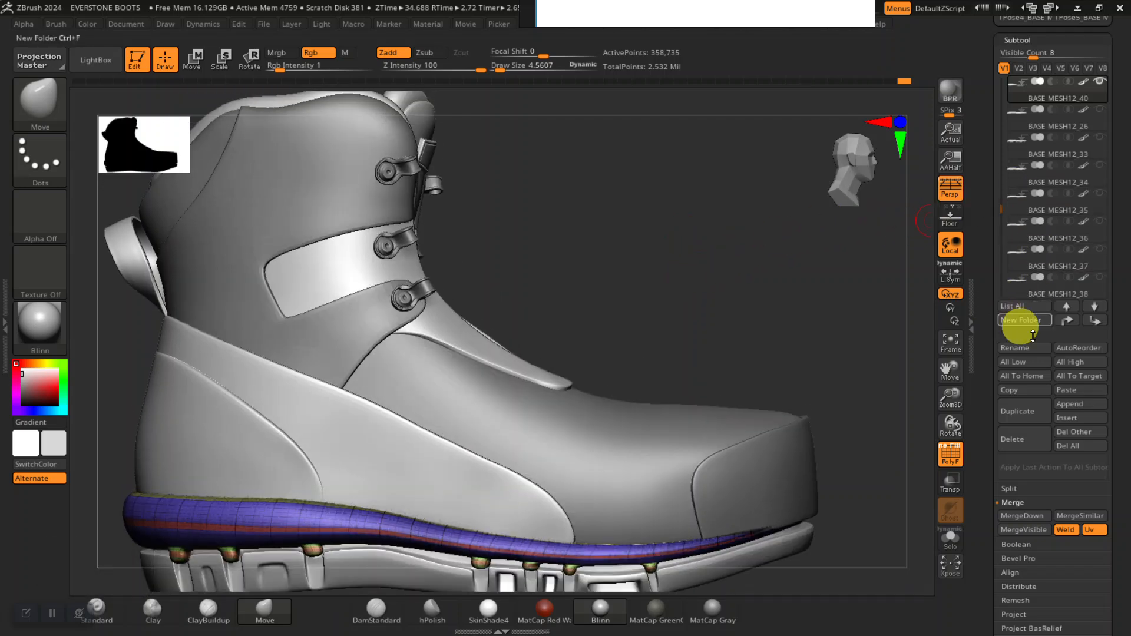
Move BASE MESH12_40 to the end of the subtool list below the HIKING BOOT folder and duplicate it.
{"action": "left_click", "coordinate": [1093, 320], "text": "shift"}
{"action": "mouse_move", "coordinate": [1066, 277]}
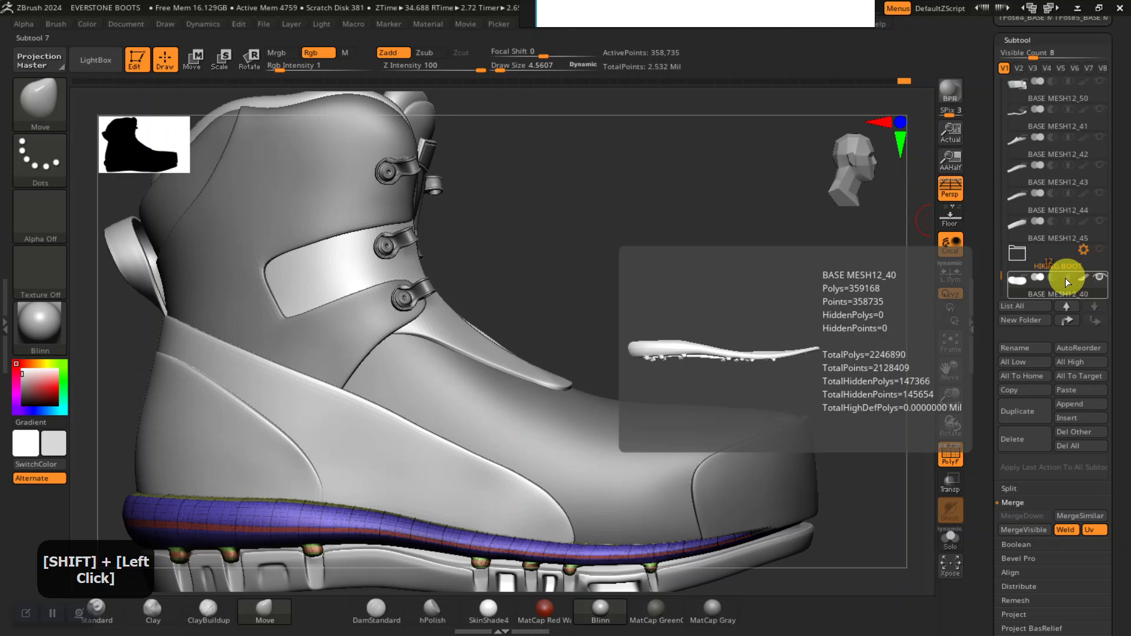
{"action": "mouse_move", "coordinate": [993, 269]}
{"action": "left_mouse_down"}
{"action": "mouse_move", "coordinate": [993, 249]}
{"action": "mouse_move", "coordinate": [1004, 257]}
{"action": "left_mouse_up"}
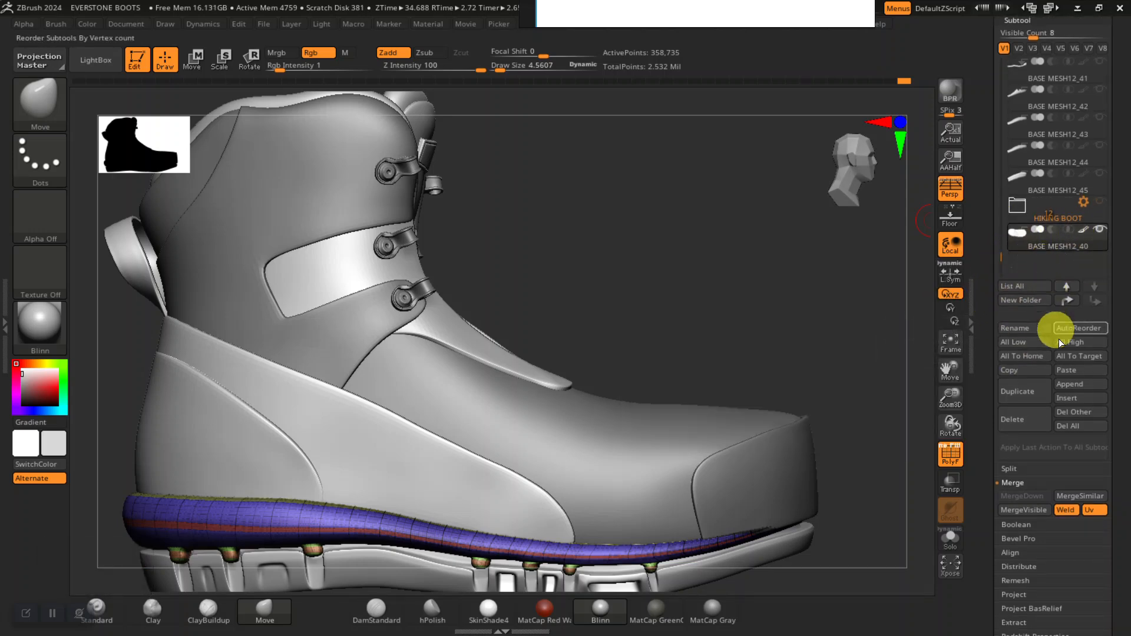
{"action": "left_click", "coordinate": [1017, 391]}
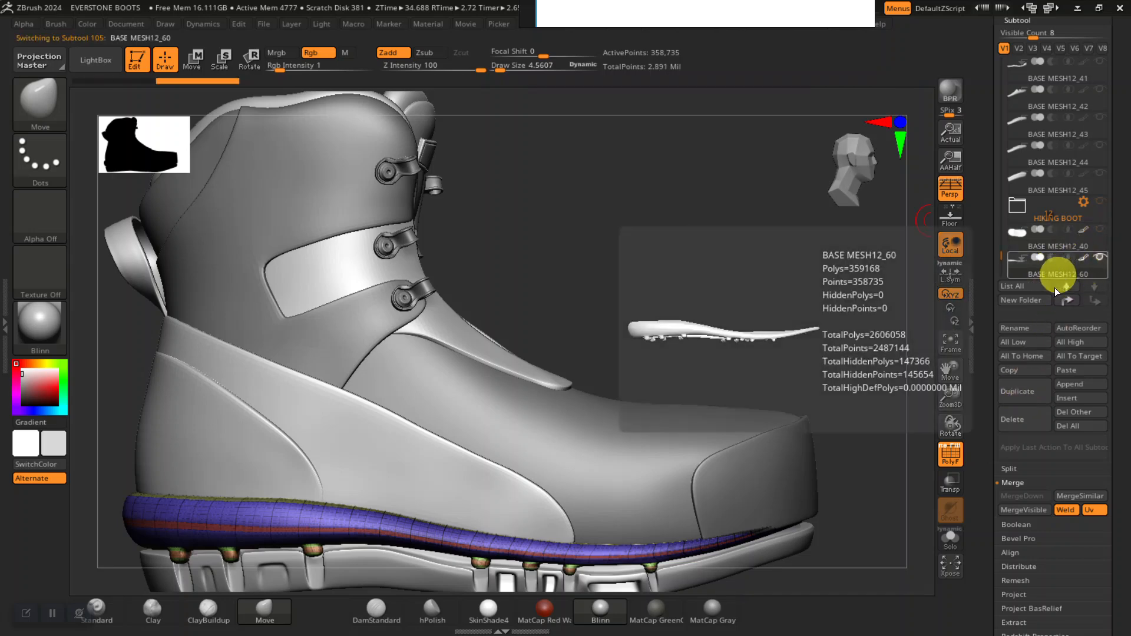
Isolate the duplicated midsole in Solo mode and delete its higher subdivision levels, keeping only SDiv 1.
{"action": "left_click", "coordinate": [950, 537]}
{"action": "left_click_drag", "start_coordinate": [854, 346], "coordinate": [859, 429]}
{"action": "left_click_drag", "start_coordinate": [869, 375], "coordinate": [870, 336], "text": "alt"}
{"action": "left_click_drag", "start_coordinate": [983, 293], "coordinate": [982, 383]}
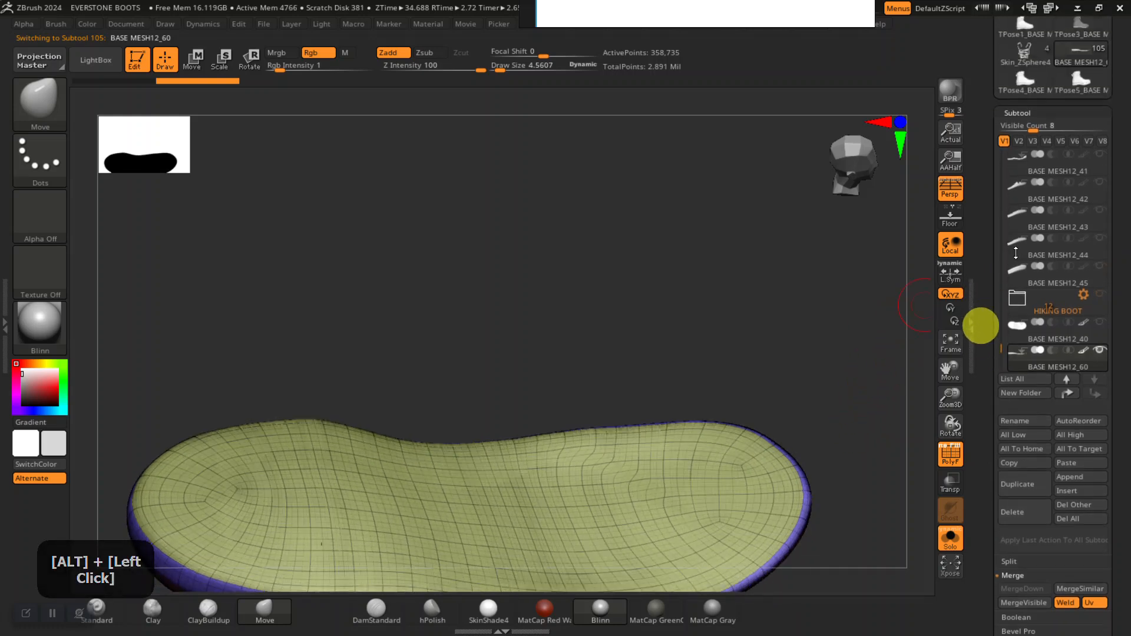
{"action": "left_click", "coordinate": [1016, 114]}
{"action": "left_click", "coordinate": [1022, 128]}
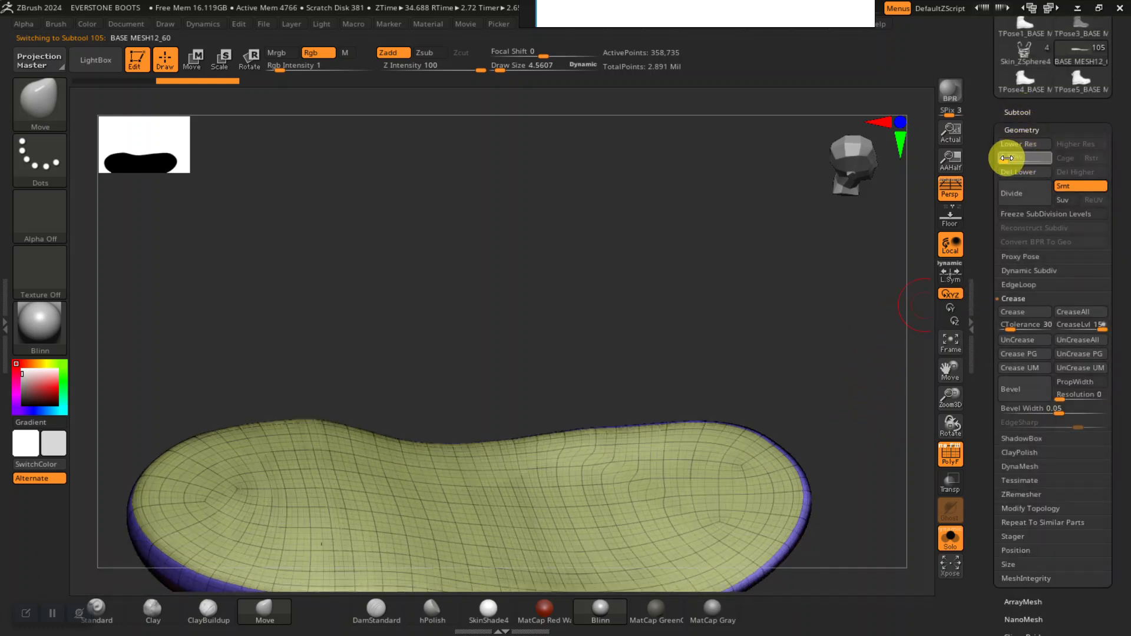
{"action": "left_click", "coordinate": [1008, 158]}
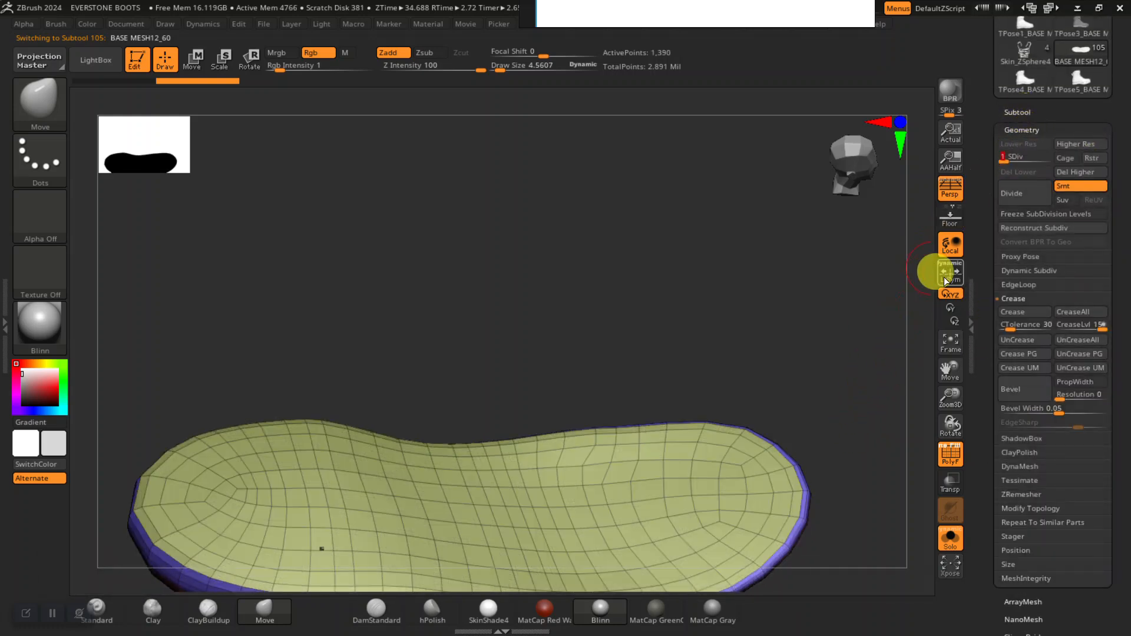
{"action": "left_click", "coordinate": [1072, 173]}
Show only the midsole copy's green top-surface polygroup and delete the hidden geometry to leave an insole sheet.
{"action": "left_click_drag", "start_coordinate": [863, 308], "coordinate": [603, 303], "text": "alt"}
{"action": "left_click", "coordinate": [578, 425], "text": "ctrl+shift"}
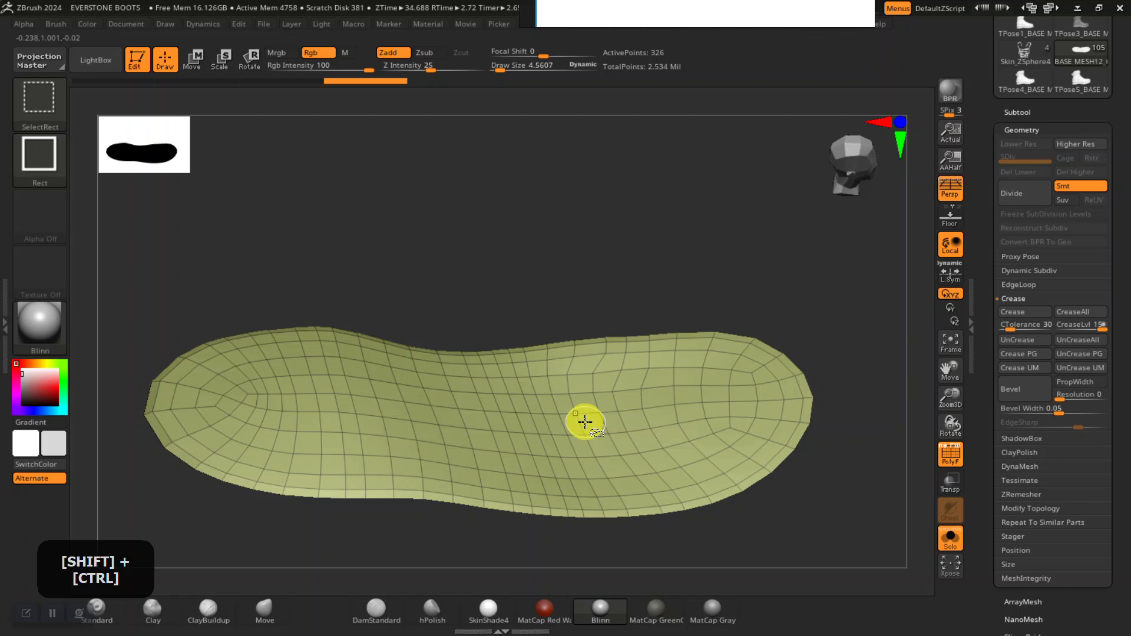
{"action": "left_click", "coordinate": [1020, 109]}
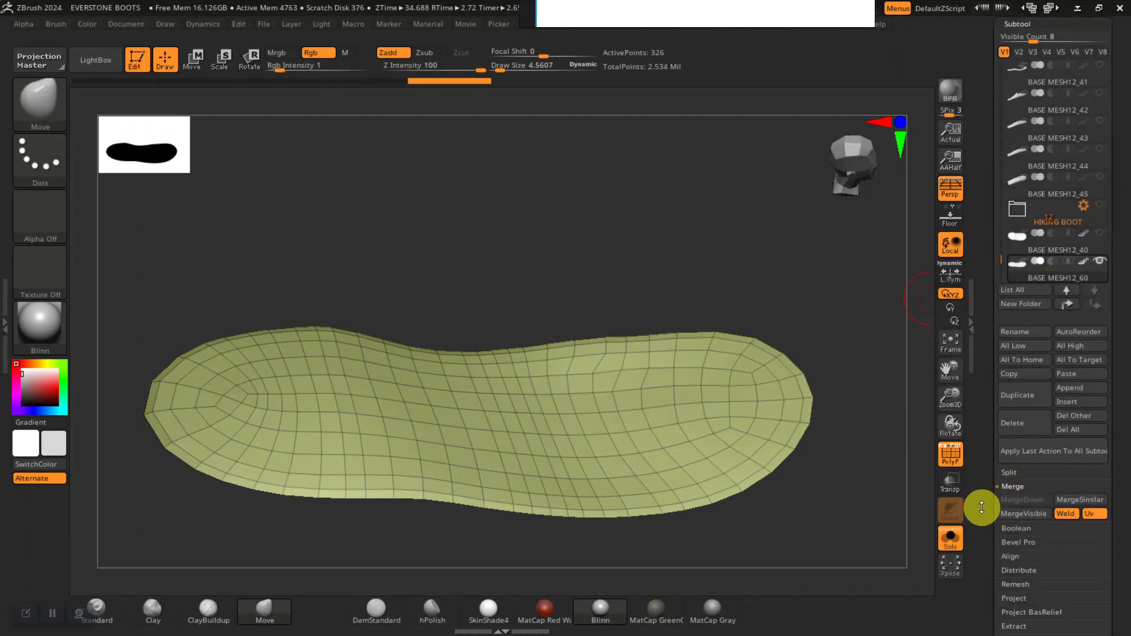
{"action": "left_click_drag", "start_coordinate": [982, 508], "coordinate": [986, 412]}
{"action": "left_click", "coordinate": [1019, 502]}
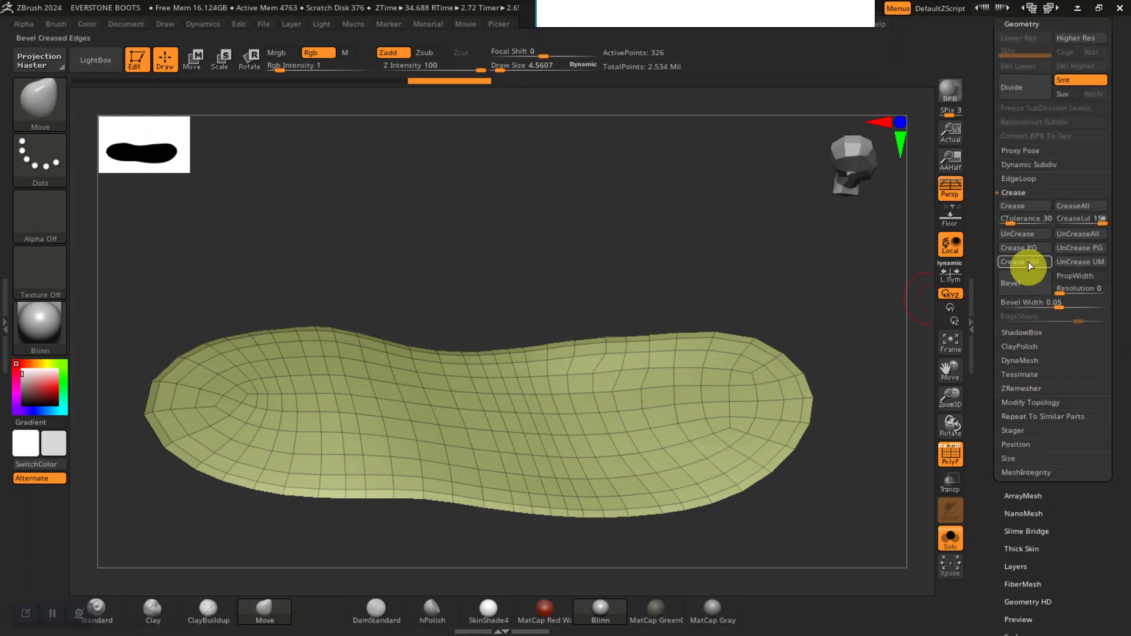
{"action": "left_click", "coordinate": [1023, 402]}
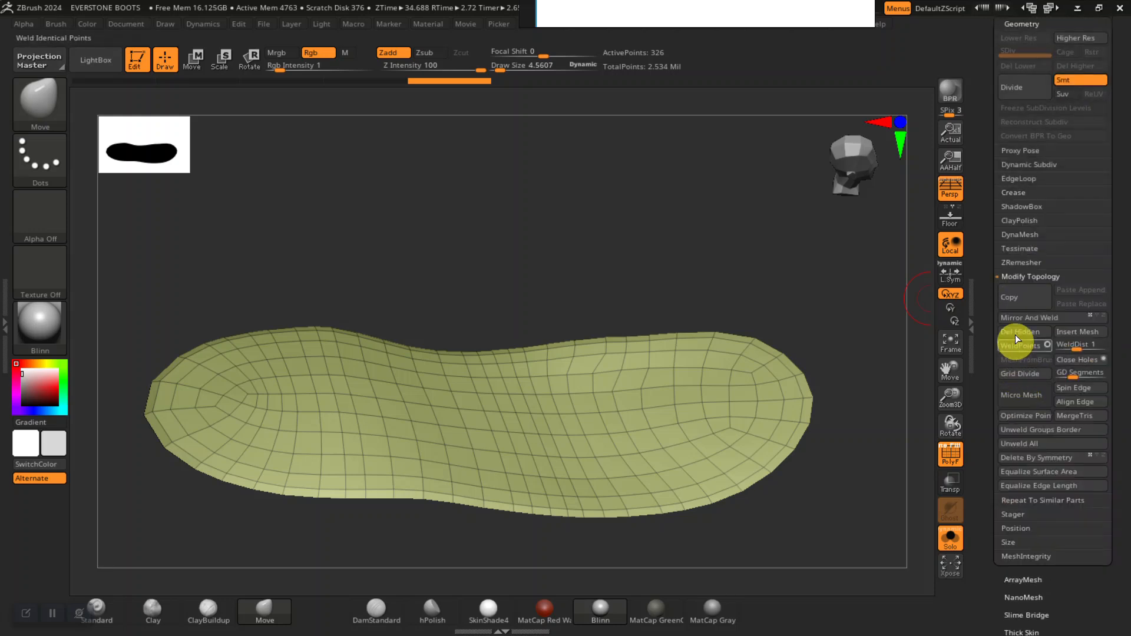
{"action": "left_click", "coordinate": [1017, 333]}
Raise the insole sheet slightly with the Move gizmo and leave Solo mode to show the whole boot.
{"action": "mouse_move", "coordinate": [869, 346]}
{"action": "left_mouse_down", "text": "alt"}
{"action": "mouse_move", "coordinate": [859, 337]}
{"action": "mouse_move", "coordinate": [861, 347]}
{"action": "left_mouse_up", "text": "alt"}
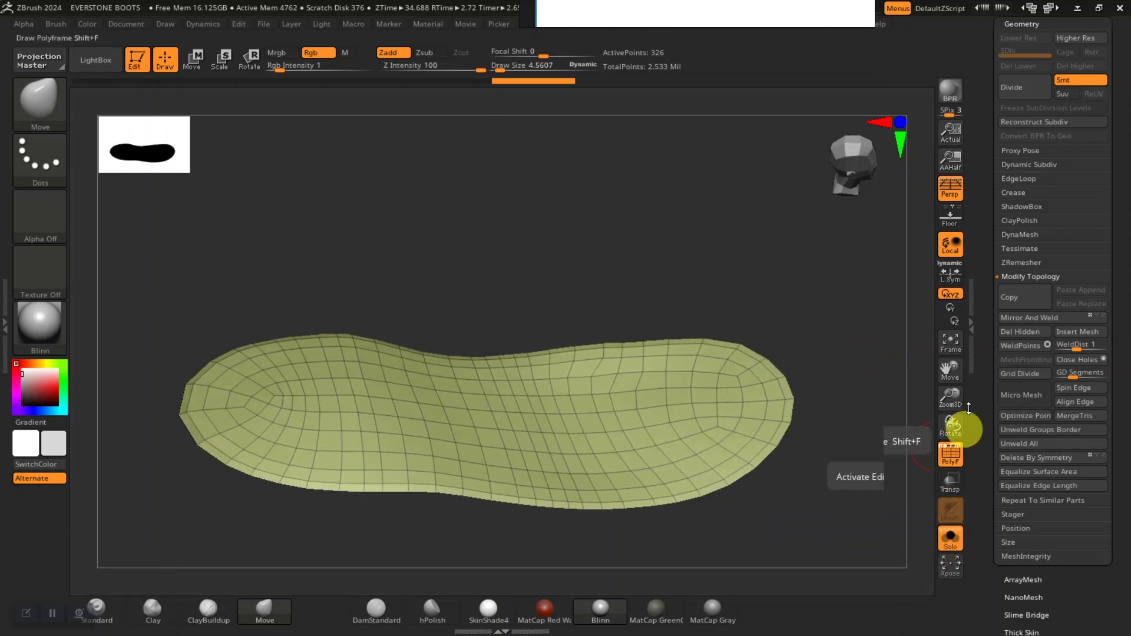
{"action": "scroll", "coordinate": [982, 306], "scroll_direction": "up", "scroll_amount": 1}
{"action": "left_click_drag", "start_coordinate": [746, 283], "coordinate": [744, 229]}
{"action": "key", "text": "w"}
{"action": "left_click_drag", "start_coordinate": [661, 343], "coordinate": [661, 335]}
{"action": "left_click", "coordinate": [951, 539]}
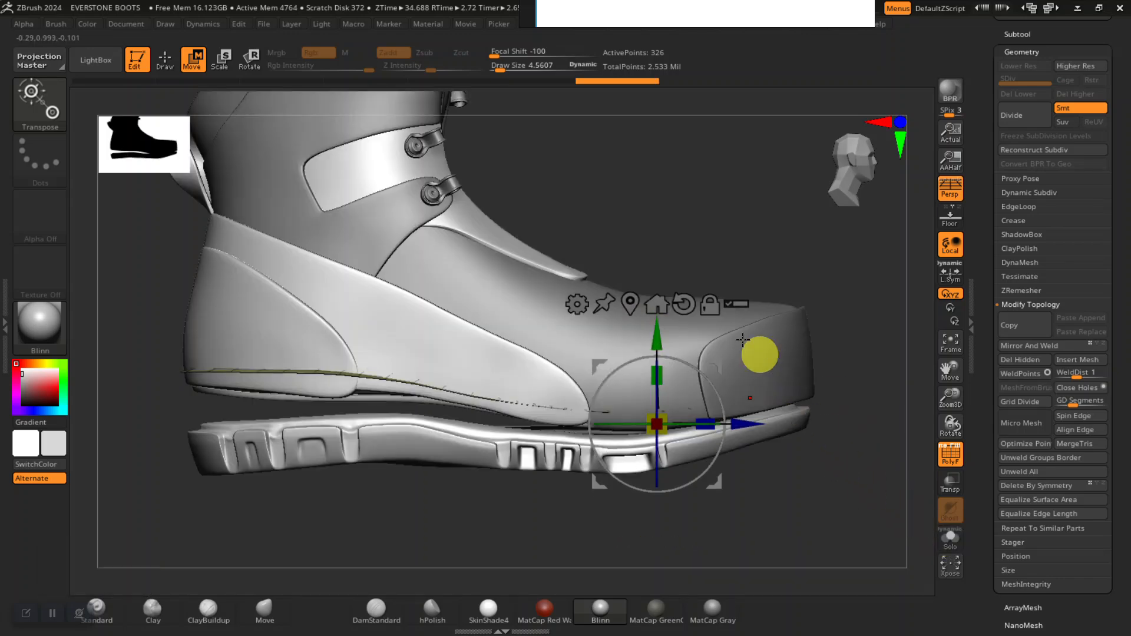
Center the gizmo on the unmasked insole mesh and reposition the insole inside the boot.
{"action": "left_click_drag", "start_coordinate": [682, 203], "coordinate": [858, 329]}
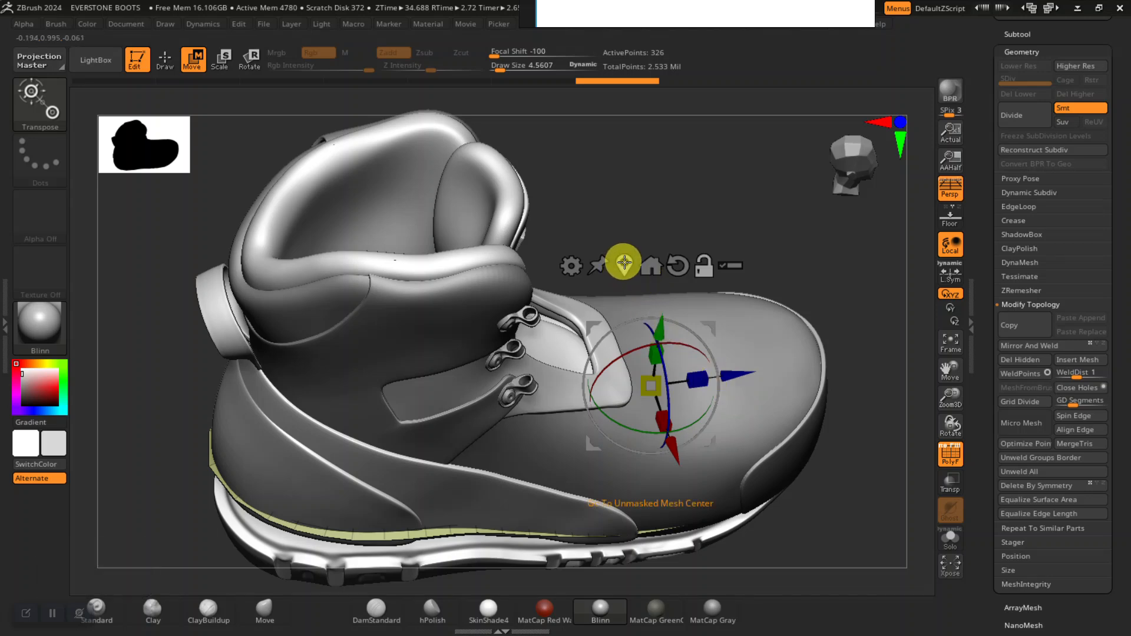
{"action": "left_click", "coordinate": [624, 261], "text": "alt"}
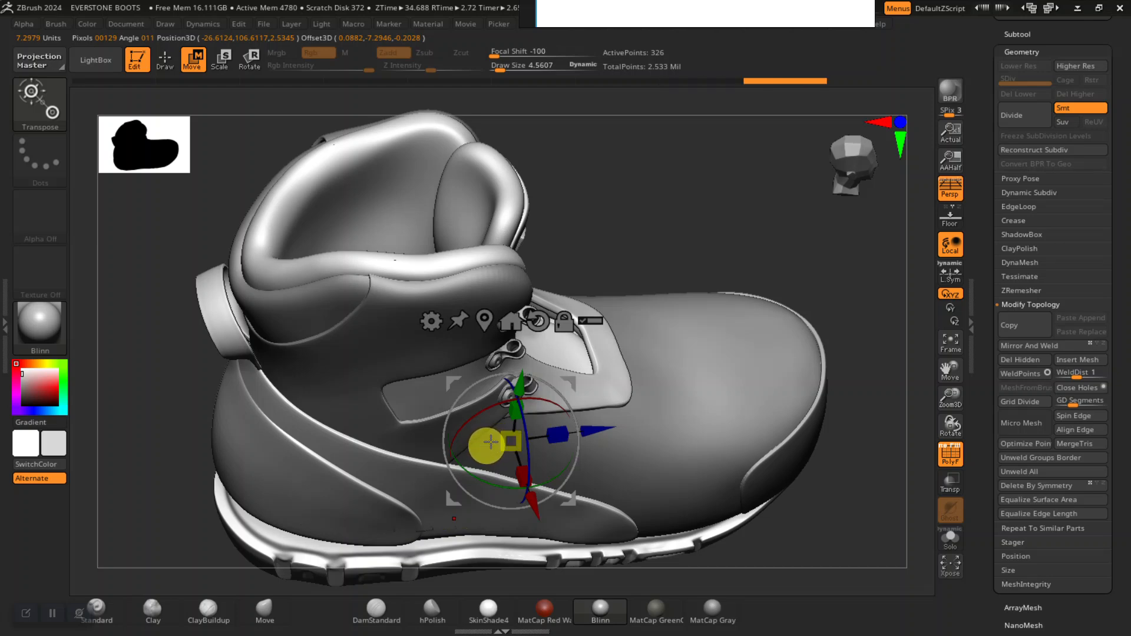
{"action": "mouse_move", "coordinate": [646, 188]}
{"action": "left_mouse_down"}
{"action": "mouse_move", "coordinate": [652, 260]}
{"action": "mouse_move", "coordinate": [646, 242]}
{"action": "mouse_move", "coordinate": [665, 230]}
{"action": "mouse_move", "coordinate": [705, 252]}
{"action": "mouse_move", "coordinate": [730, 245]}
{"action": "mouse_move", "coordinate": [733, 144]}
{"action": "mouse_move", "coordinate": [658, 233]}
{"action": "mouse_move", "coordinate": [642, 187]}
{"action": "mouse_move", "coordinate": [636, 255]}
{"action": "mouse_move", "coordinate": [602, 222]}
{"action": "mouse_move", "coordinate": [540, 245]}
{"action": "mouse_move", "coordinate": [568, 232]}
{"action": "mouse_move", "coordinate": [491, 345]}
{"action": "mouse_move", "coordinate": [511, 344]}
{"action": "left_mouse_up"}
{"action": "key", "text": "q"}
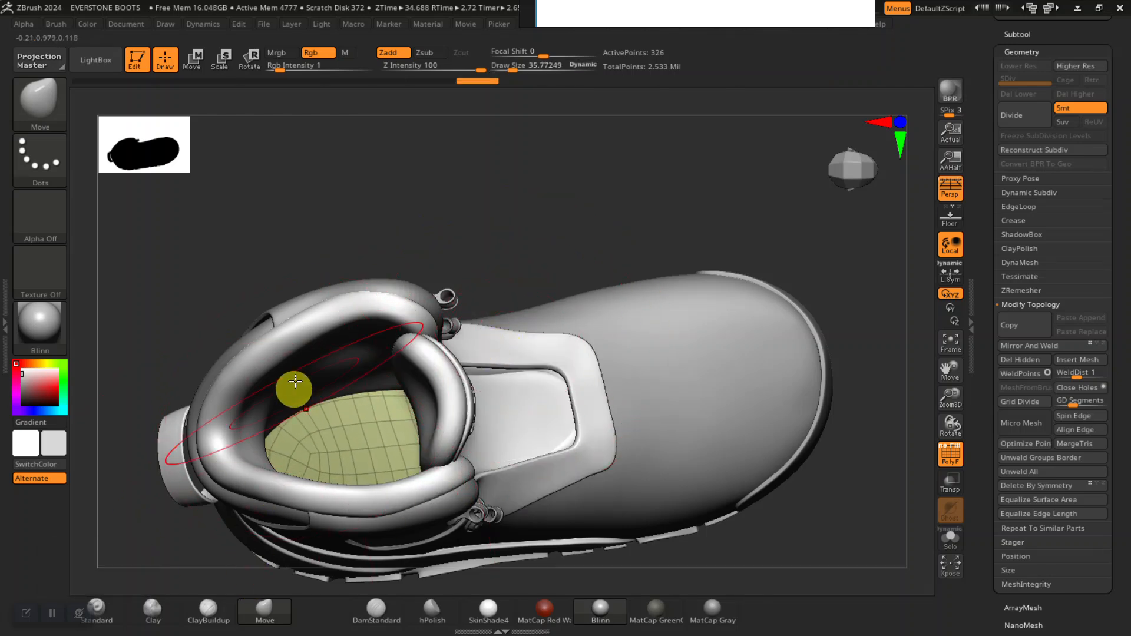
Undo the latest adjustments to the insole.
{"action": "key", "text": "ctrl+z"}
{"action": "key", "text": "ctrl+z"}
{"action": "key", "text": "ctrl+z"}
{"action": "key", "text": "ctrl+z"}
{"action": "key", "text": "ctrl+z"}
{"action": "key", "text": "ctrl+z"}
{"action": "key", "text": "ctrl+z"}
{"action": "key", "text": "ctrl+z"}
Isolate the insole sheet, give it a Dynamic Subdiv thickness of 0.00581, and check it inside the whole boot.
{"action": "mouse_move", "coordinate": [420, 216]}
{"action": "left_mouse_down"}
{"action": "mouse_move", "coordinate": [370, 260]}
{"action": "mouse_move", "coordinate": [430, 217]}
{"action": "mouse_move", "coordinate": [414, 207]}
{"action": "mouse_move", "coordinate": [535, 202]}
{"action": "mouse_move", "coordinate": [578, 136]}
{"action": "mouse_move", "coordinate": [613, 168]}
{"action": "mouse_move", "coordinate": [563, 346]}
{"action": "left_mouse_up"}
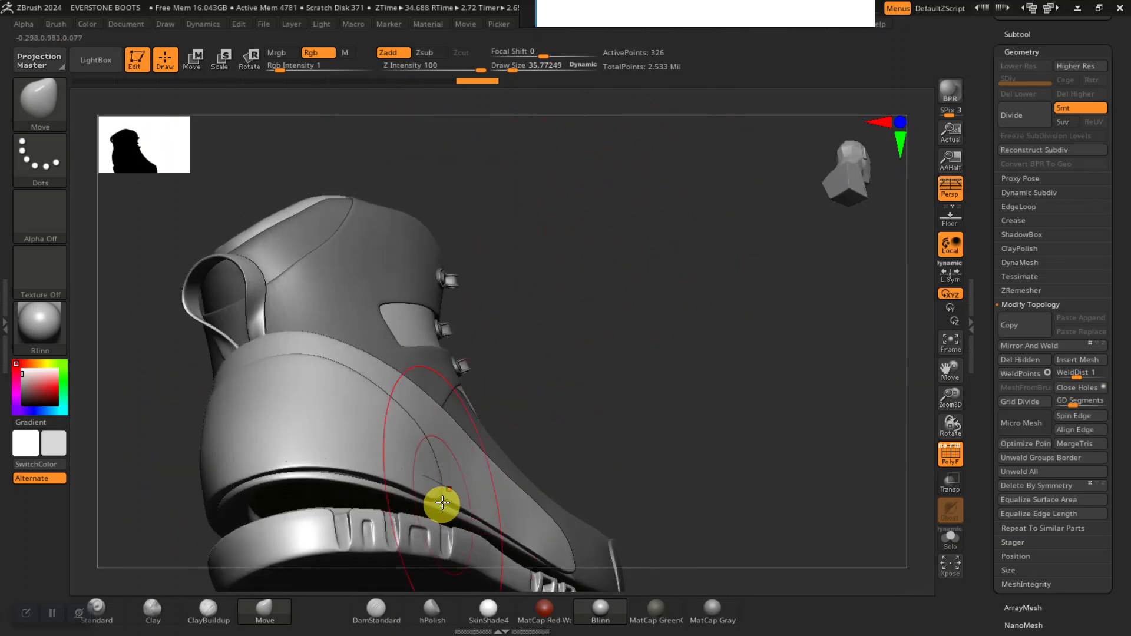
{"action": "left_click_drag", "start_coordinate": [446, 493], "coordinate": [773, 380]}
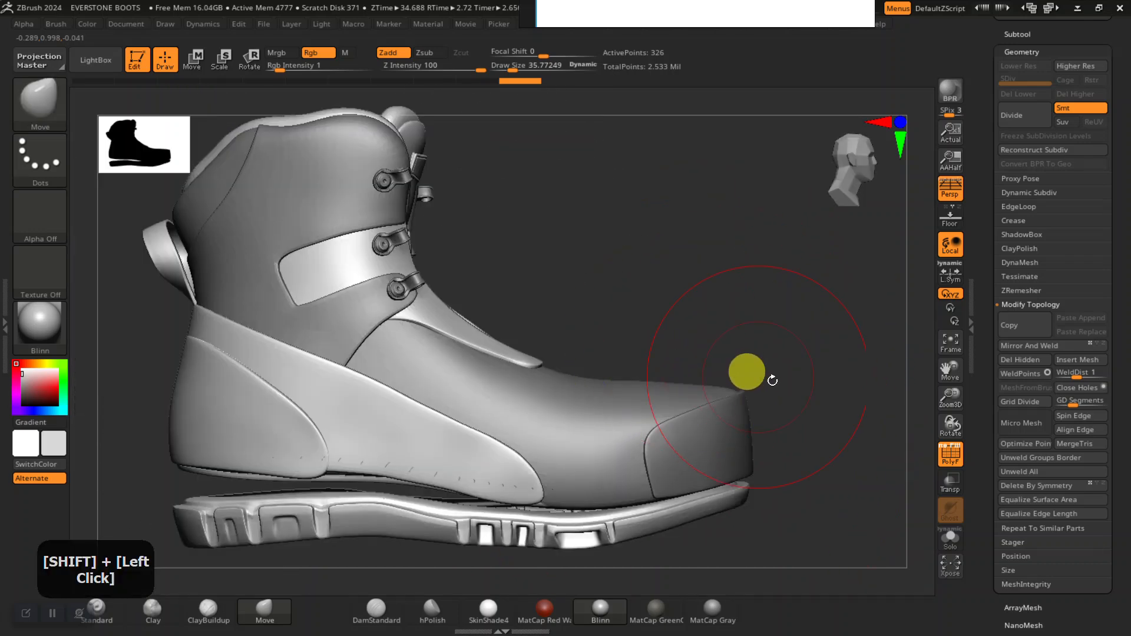
{"action": "left_click", "coordinate": [948, 537]}
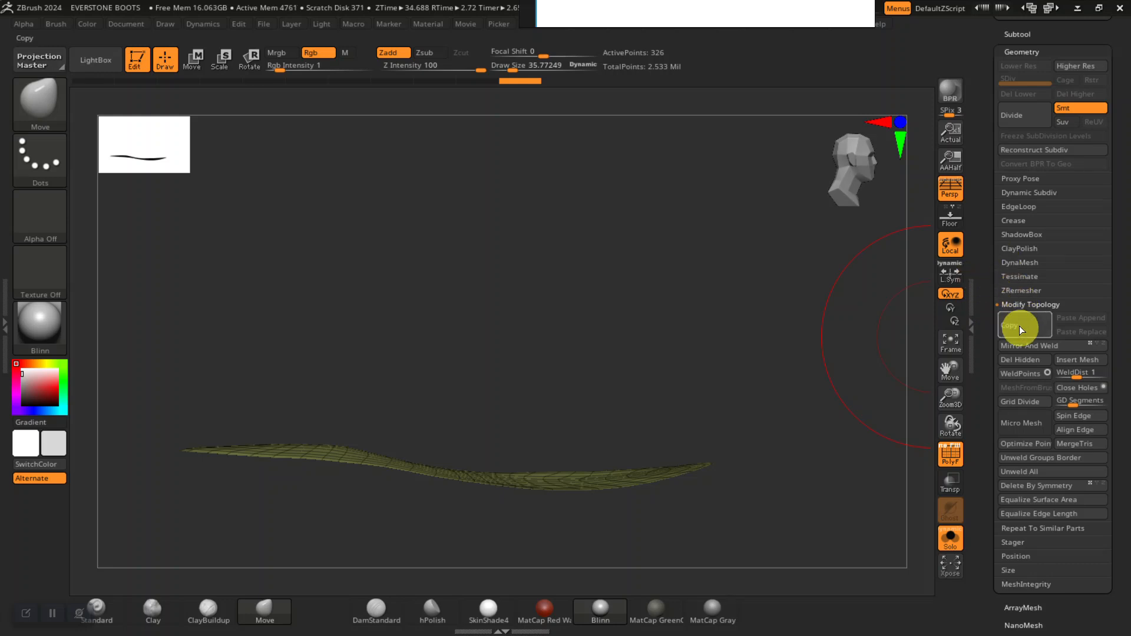
{"action": "left_click", "coordinate": [1024, 196]}
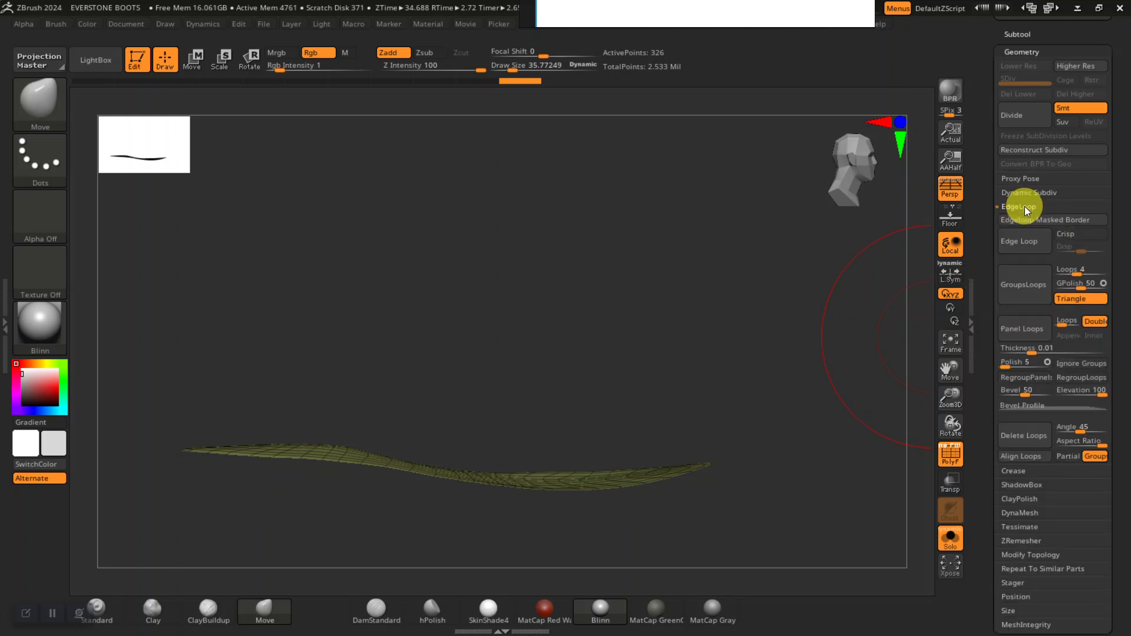
{"action": "left_click", "coordinate": [1024, 206]}
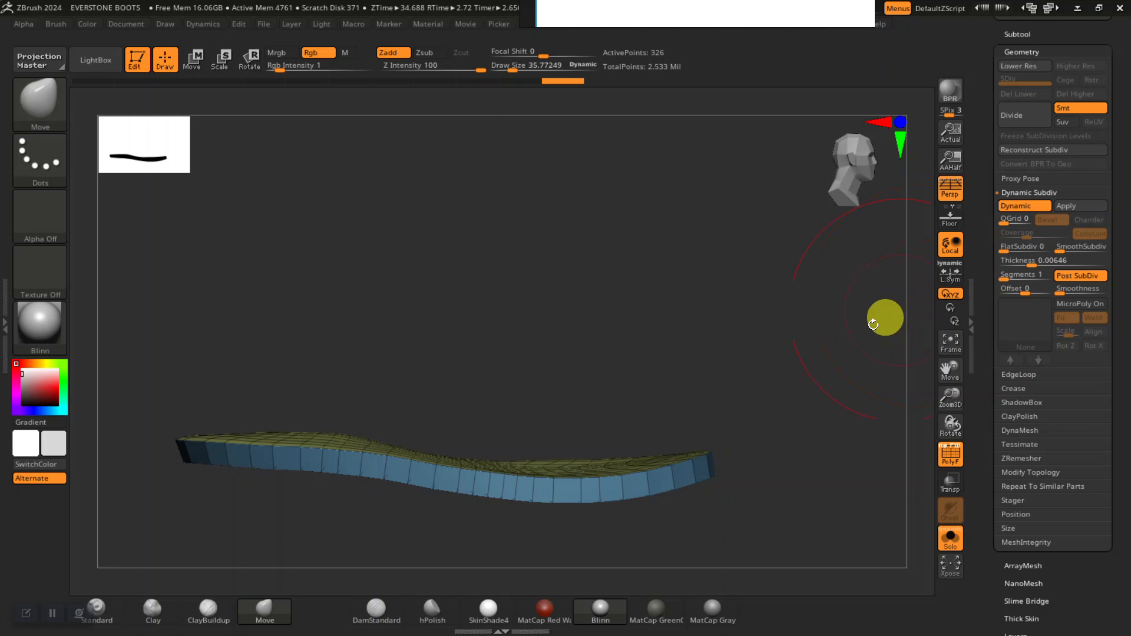
{"action": "left_click", "coordinate": [766, 354], "text": "alt"}
{"action": "left_click", "coordinate": [1011, 288]}
{"action": "left_click_drag", "start_coordinate": [1039, 255], "coordinate": [1024, 254]}
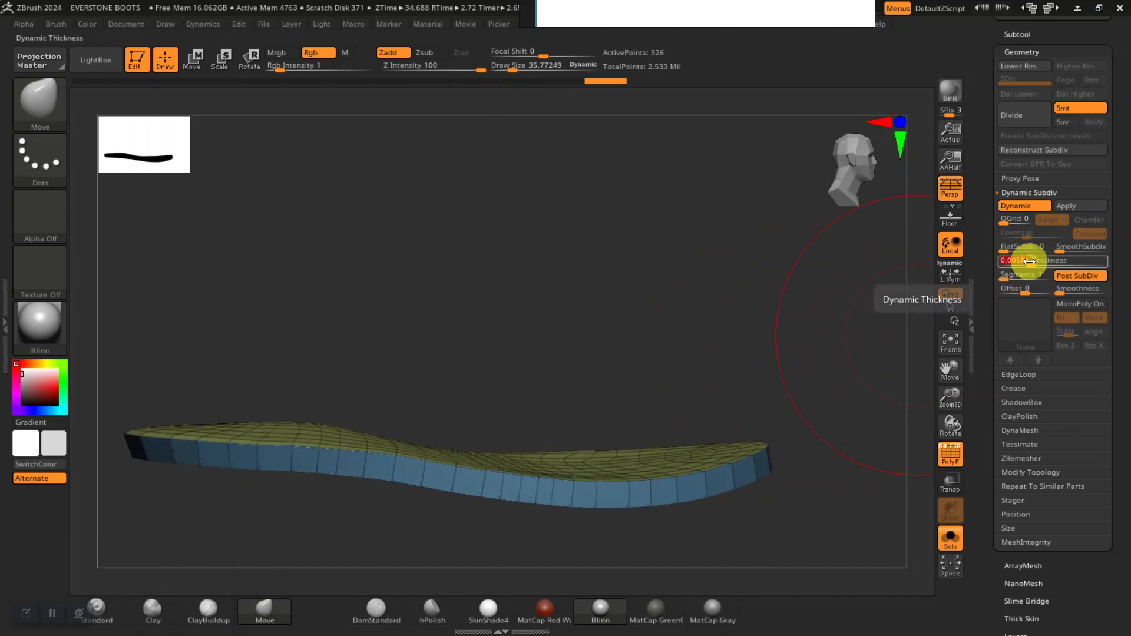
{"action": "left_click_drag", "start_coordinate": [953, 392], "coordinate": [965, 406]}
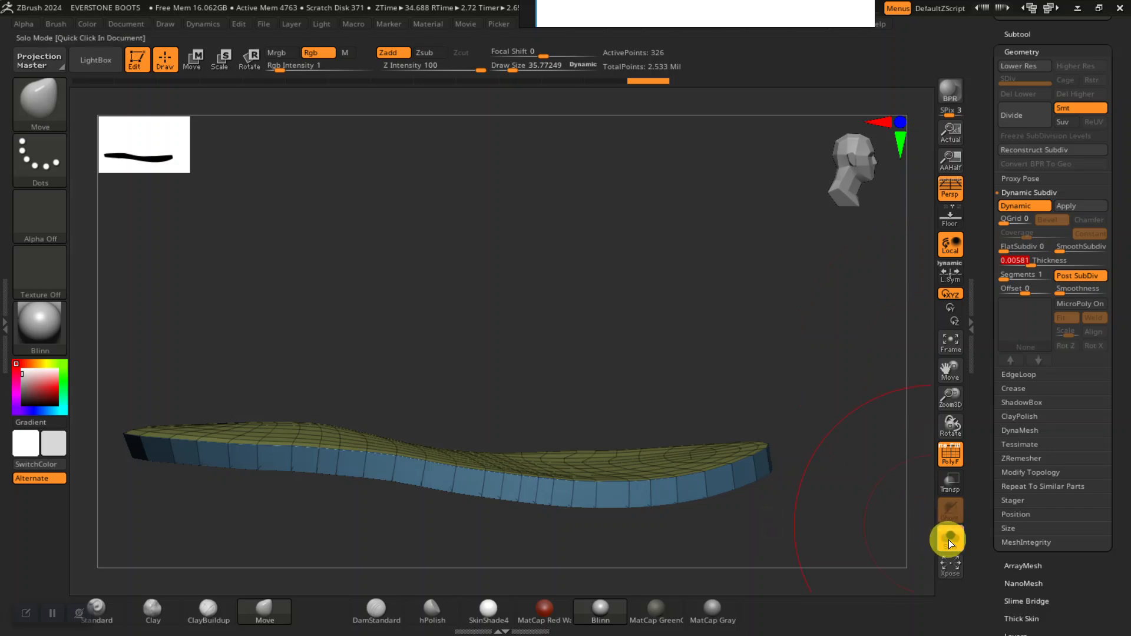
{"action": "left_click", "coordinate": [948, 537]}
{"action": "left_click_drag", "start_coordinate": [769, 234], "coordinate": [815, 280]}
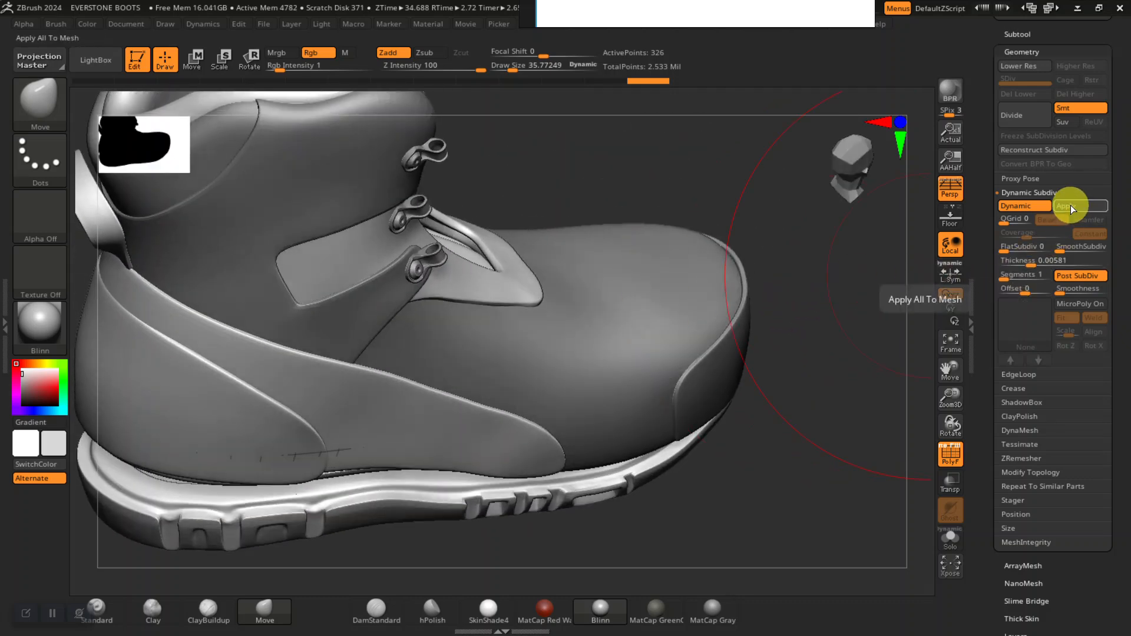
Increase the insole's thickness segments, apply the dynamic thickness to the mesh and divide it once.
{"action": "left_click", "coordinate": [951, 538]}
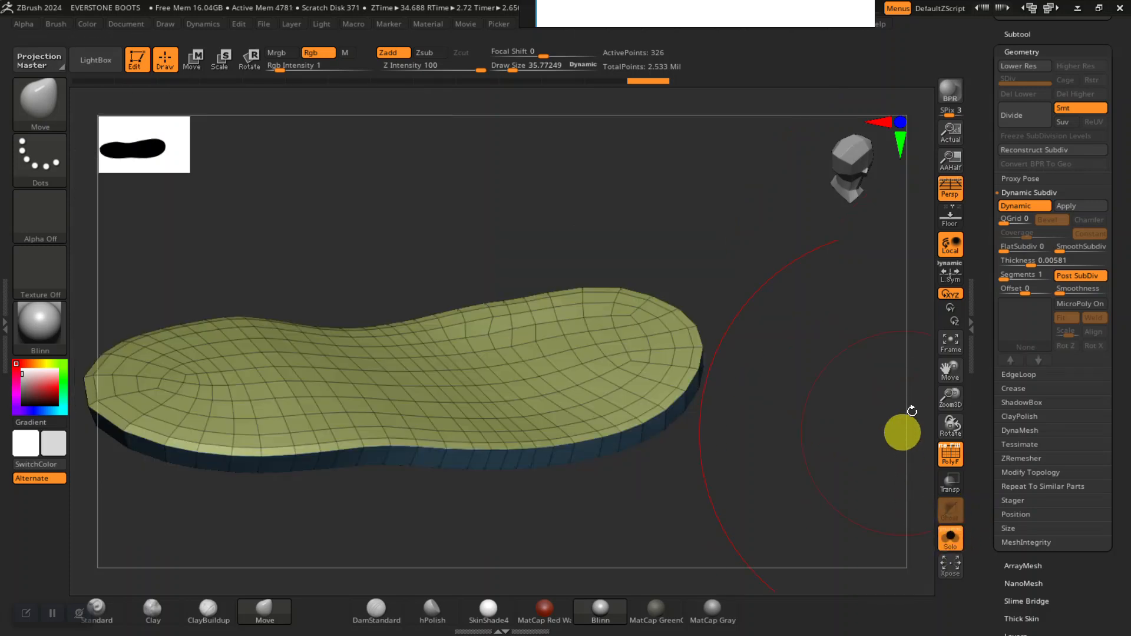
{"action": "left_click_drag", "start_coordinate": [896, 328], "coordinate": [1002, 277]}
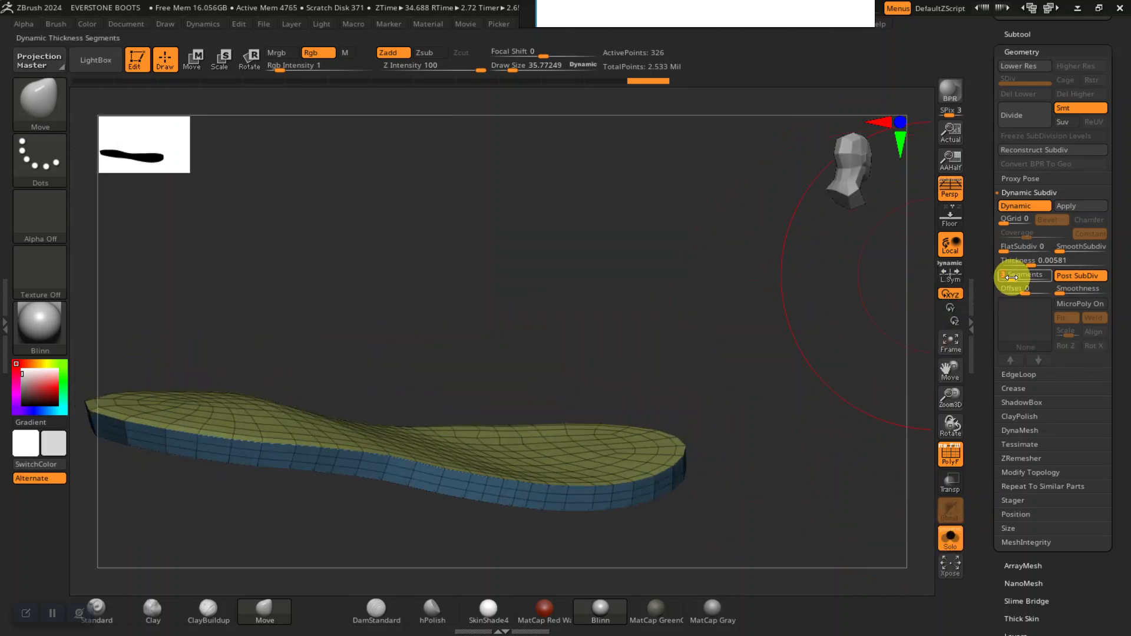
{"action": "left_click", "coordinate": [1068, 204]}
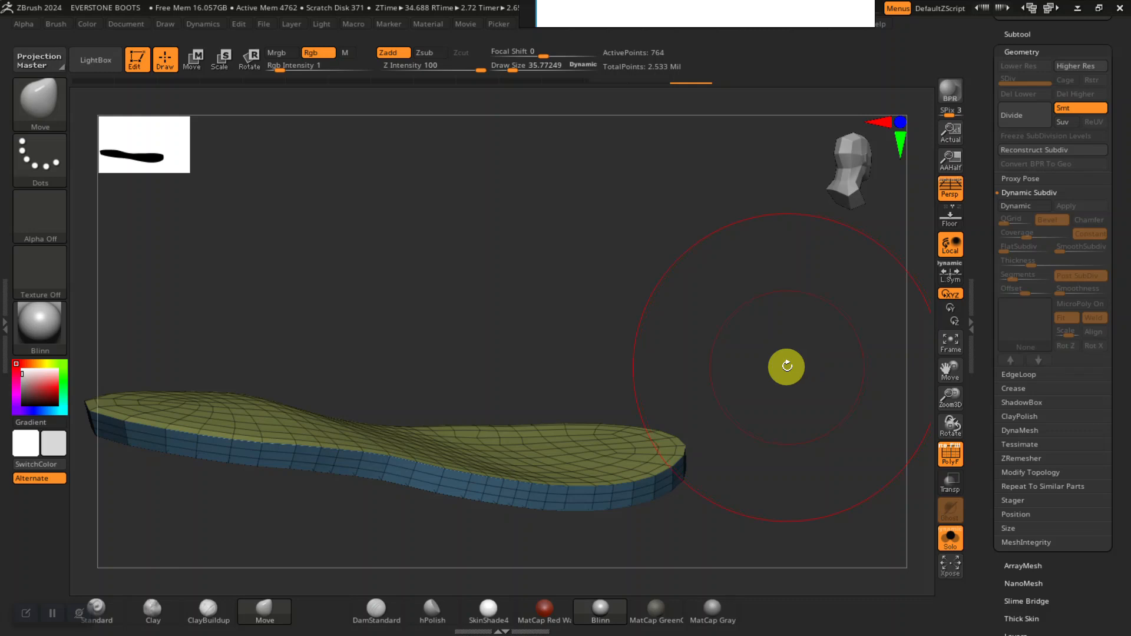
{"action": "left_click_drag", "start_coordinate": [792, 354], "coordinate": [793, 440]}
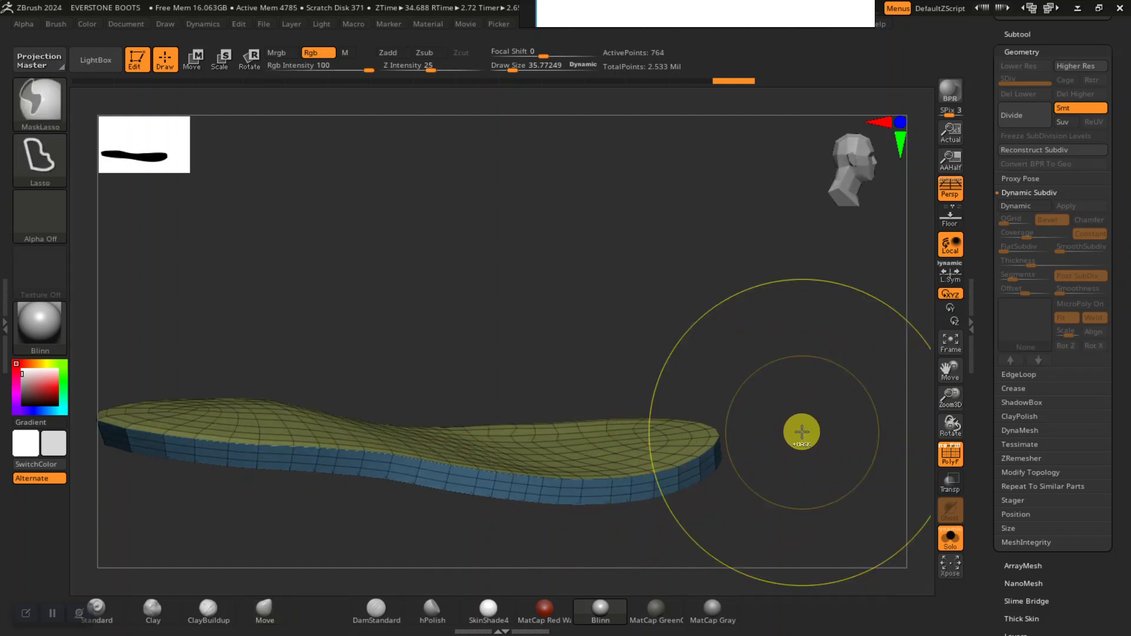
{"action": "key", "text": "ctrl+d"}
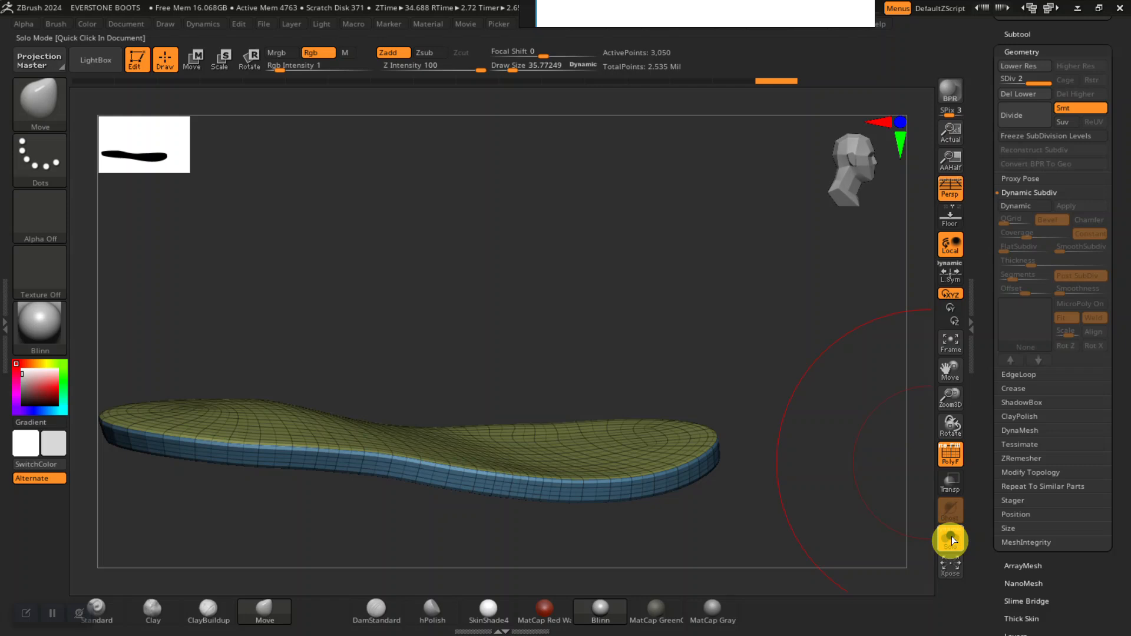
Show the whole boot again and put the insole BASE MESH12_60 into the HIKING BOOT folder.
{"action": "left_click", "coordinate": [950, 541]}
{"action": "left_click_drag", "start_coordinate": [977, 253], "coordinate": [996, 281]}
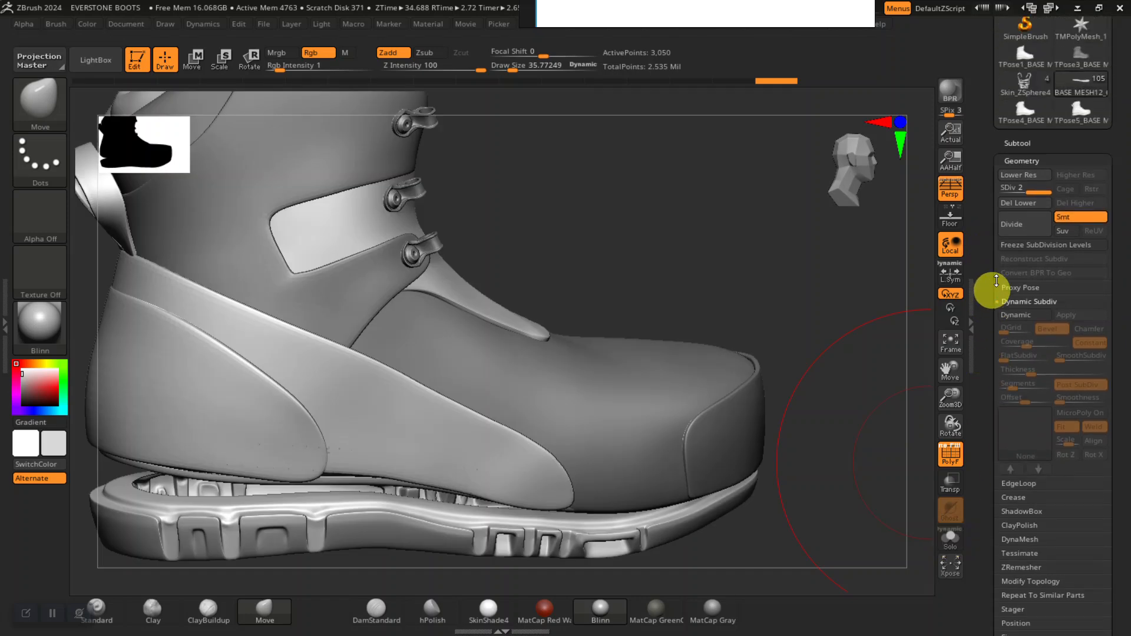
{"action": "left_click", "coordinate": [1030, 143]}
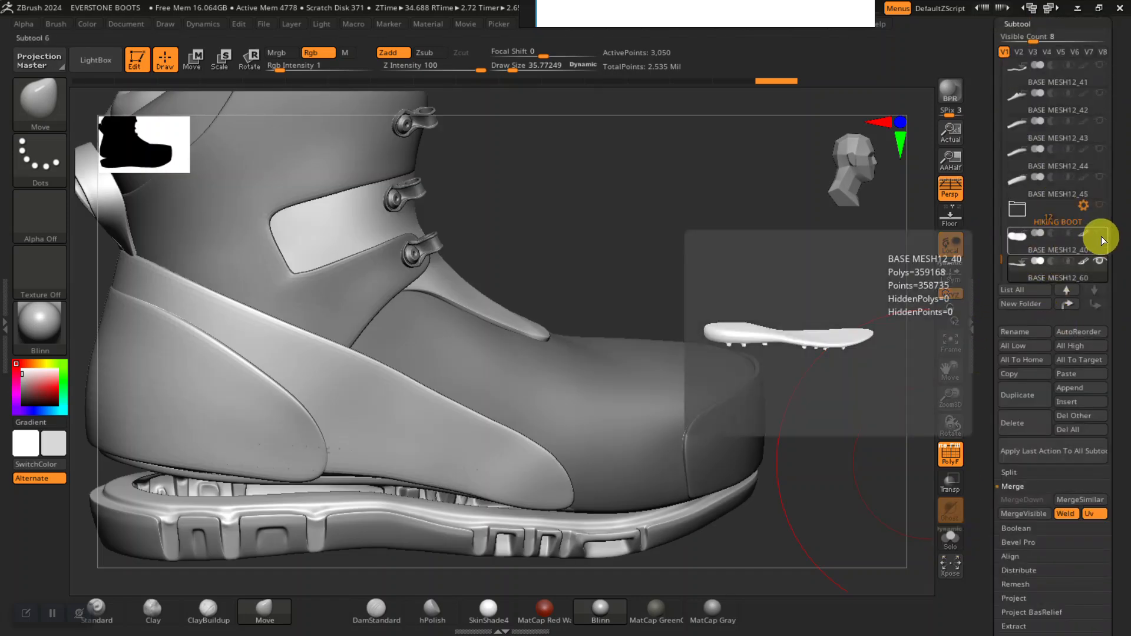
{"action": "left_click_drag", "start_coordinate": [760, 268], "coordinate": [765, 324]}
{"action": "left_click", "coordinate": [1037, 271]}
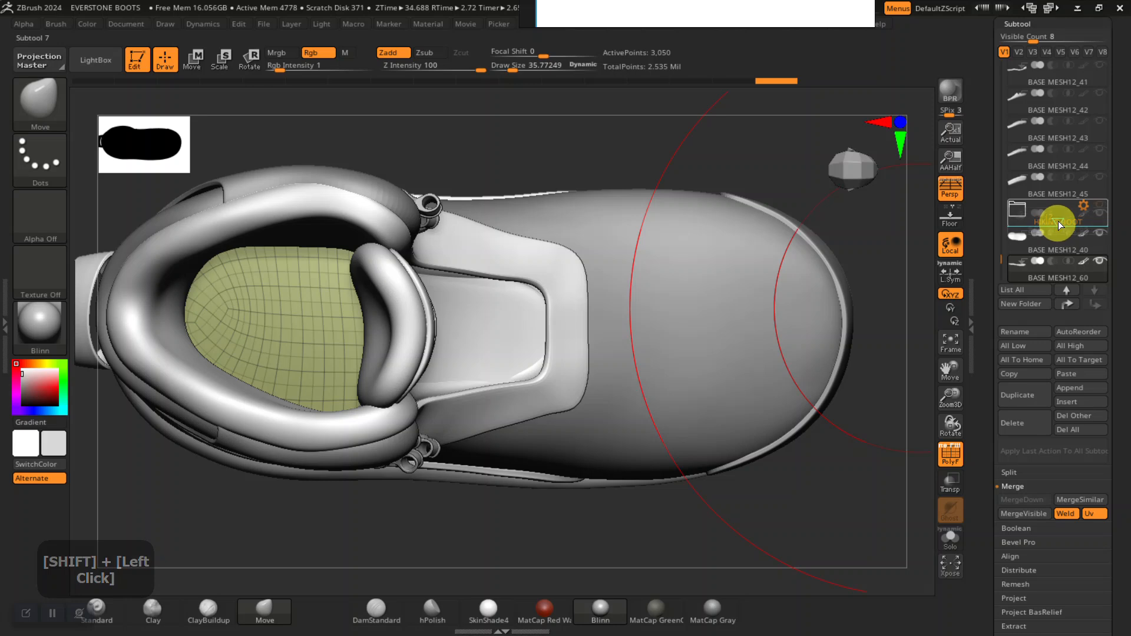
{"action": "left_click", "coordinate": [1060, 216]}
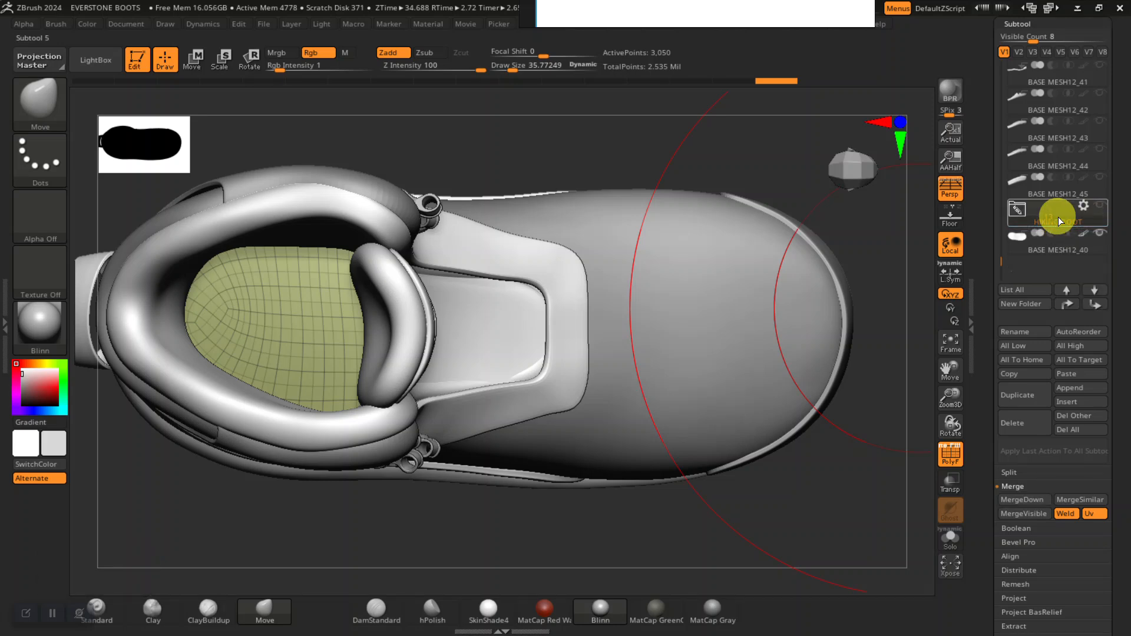
Place the HIKING BOOT folder below the midsole BASE MESH12_40 and put that midsole into the folder.
{"action": "left_click_drag", "start_coordinate": [1057, 217], "coordinate": [1056, 216]}
{"action": "left_click_drag", "start_coordinate": [875, 478], "coordinate": [878, 342]}
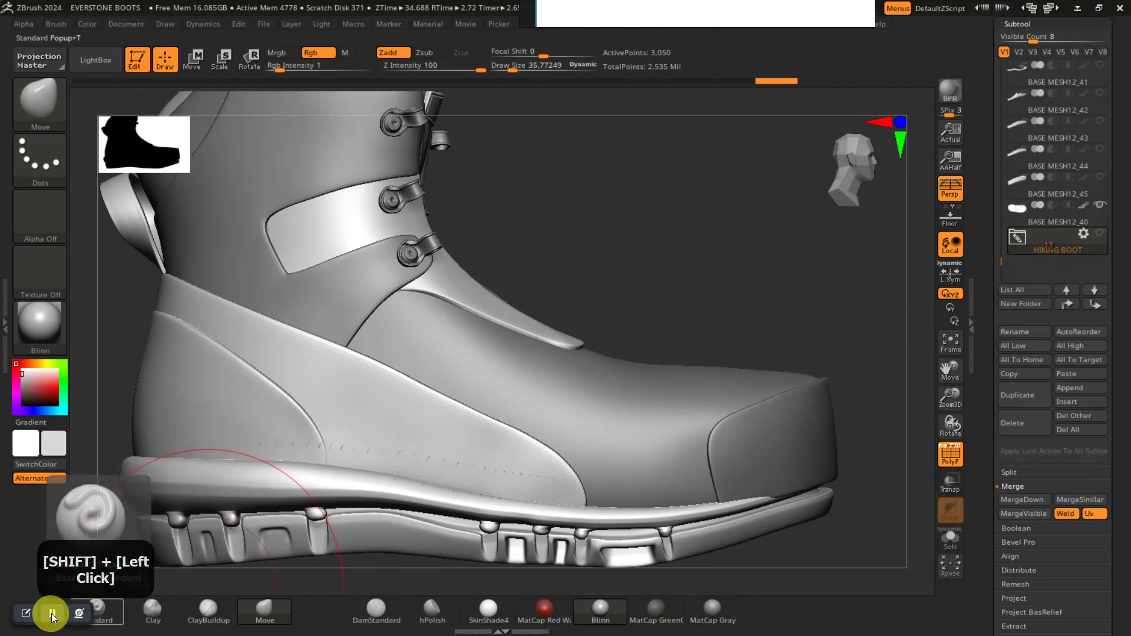
{"action": "left_click_drag", "start_coordinate": [653, 220], "coordinate": [900, 232]}
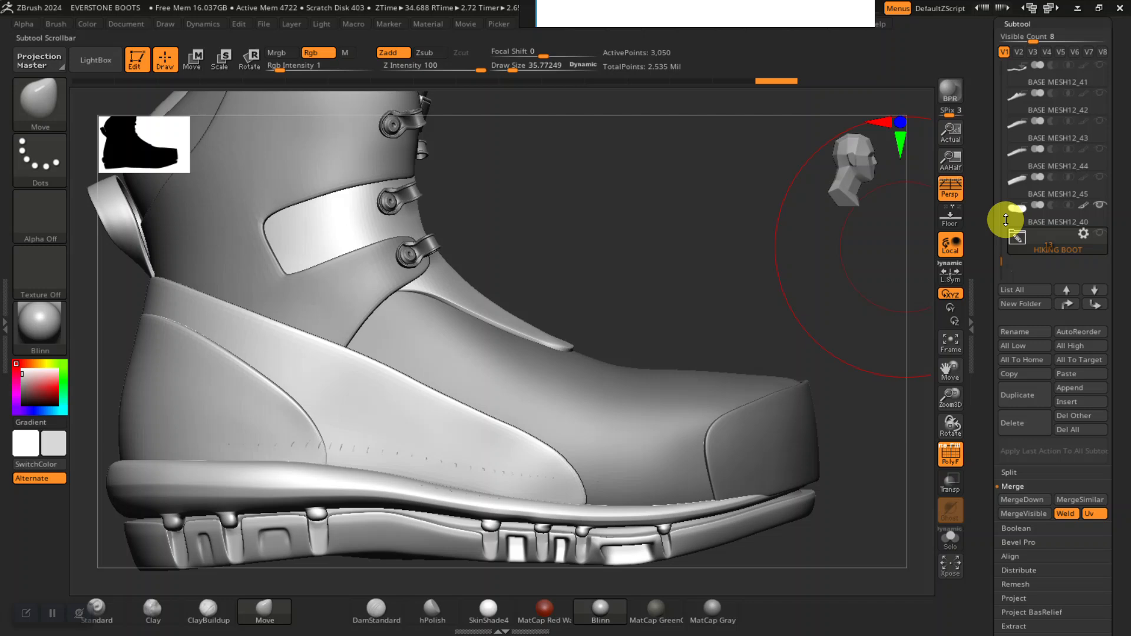
{"action": "left_click", "coordinate": [1046, 221]}
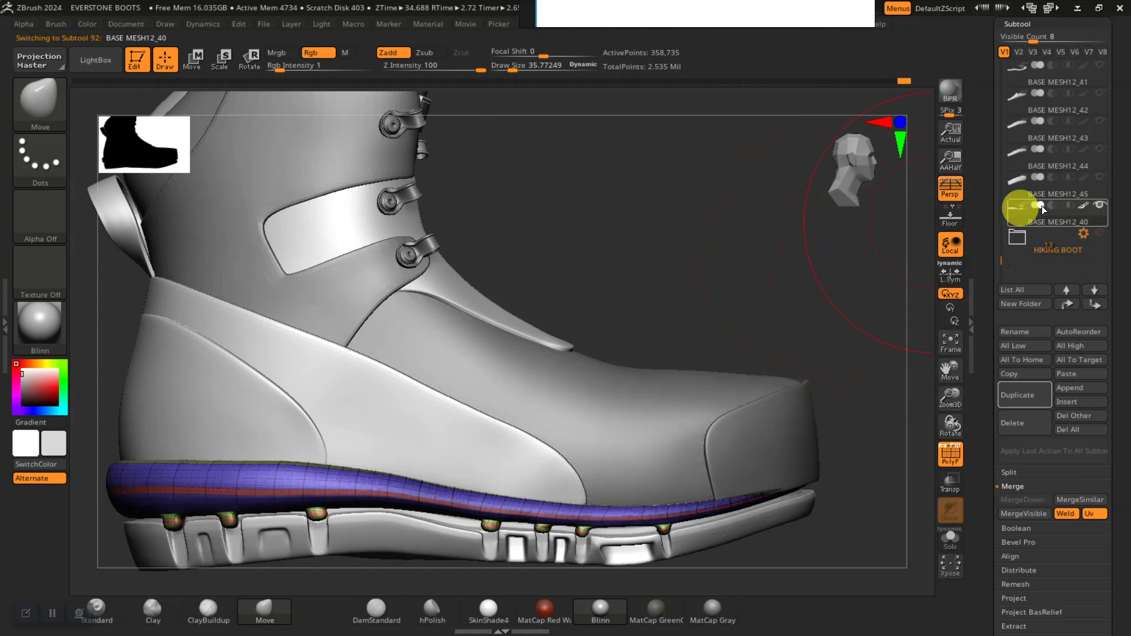
{"action": "left_click", "coordinate": [1053, 247]}
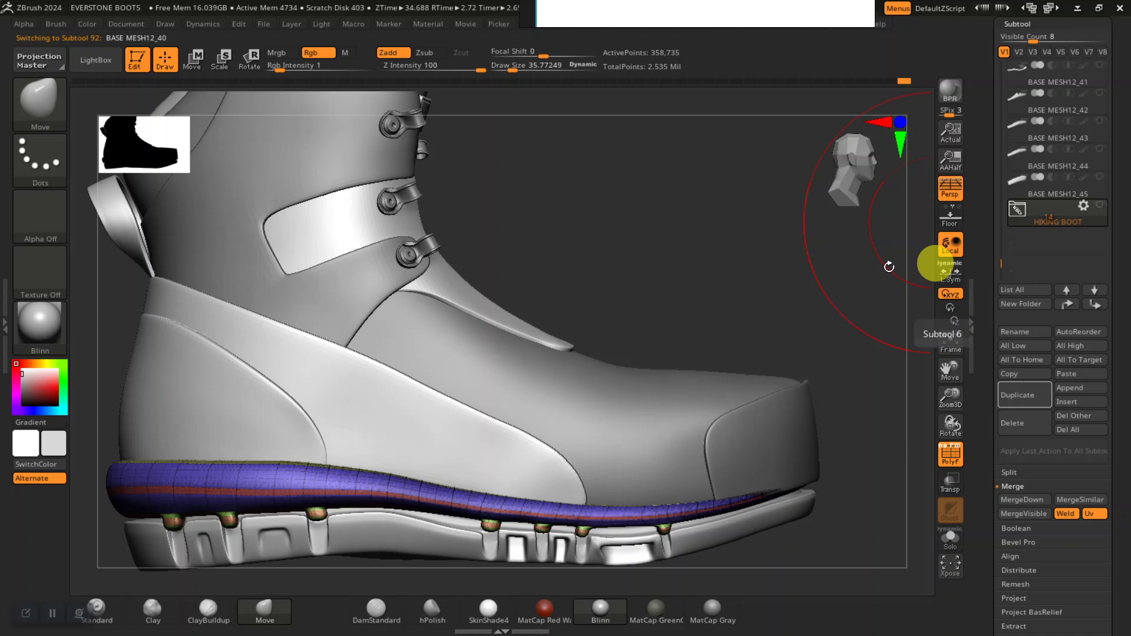
Move the lace hooks LACE HOLD2 and the heel pull loop BASE MESH7_15 to the end of the subtool list.
{"action": "left_click_drag", "start_coordinate": [999, 265], "coordinate": [1001, 240]}
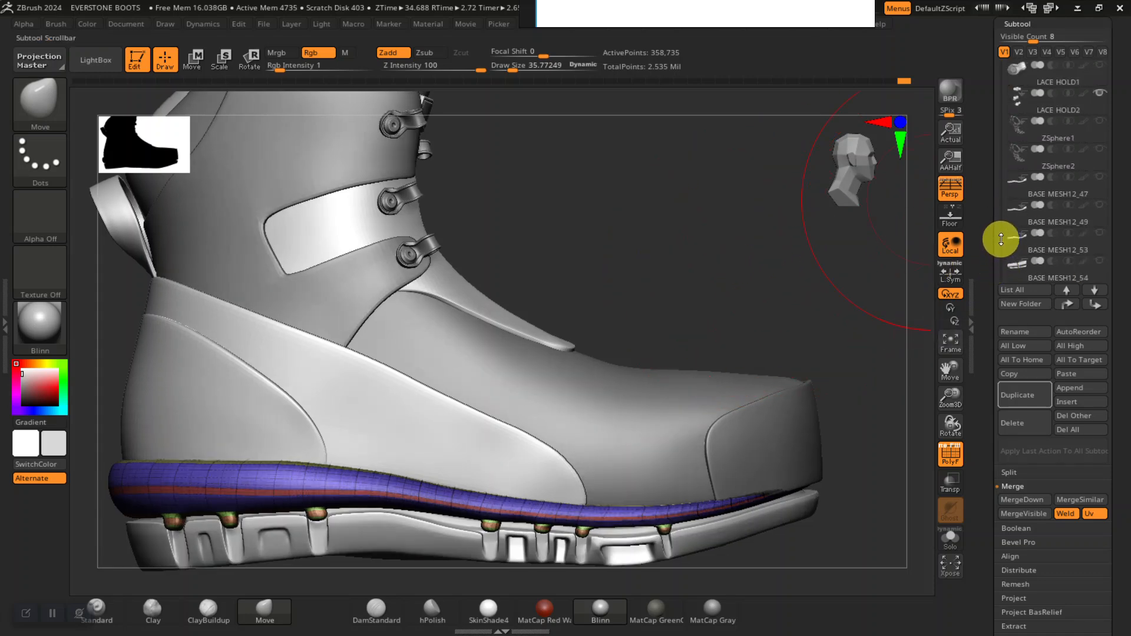
{"action": "left_click", "coordinate": [1062, 138]}
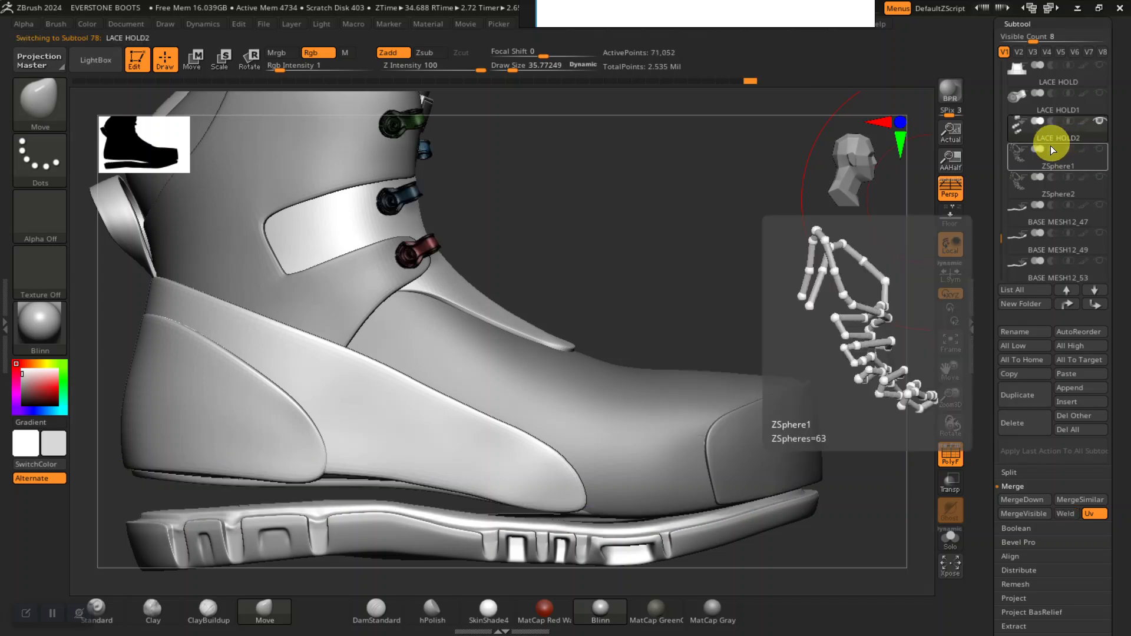
{"action": "left_click", "coordinate": [1094, 290], "text": "shift"}
{"action": "left_click_drag", "start_coordinate": [997, 255], "coordinate": [1000, 212]}
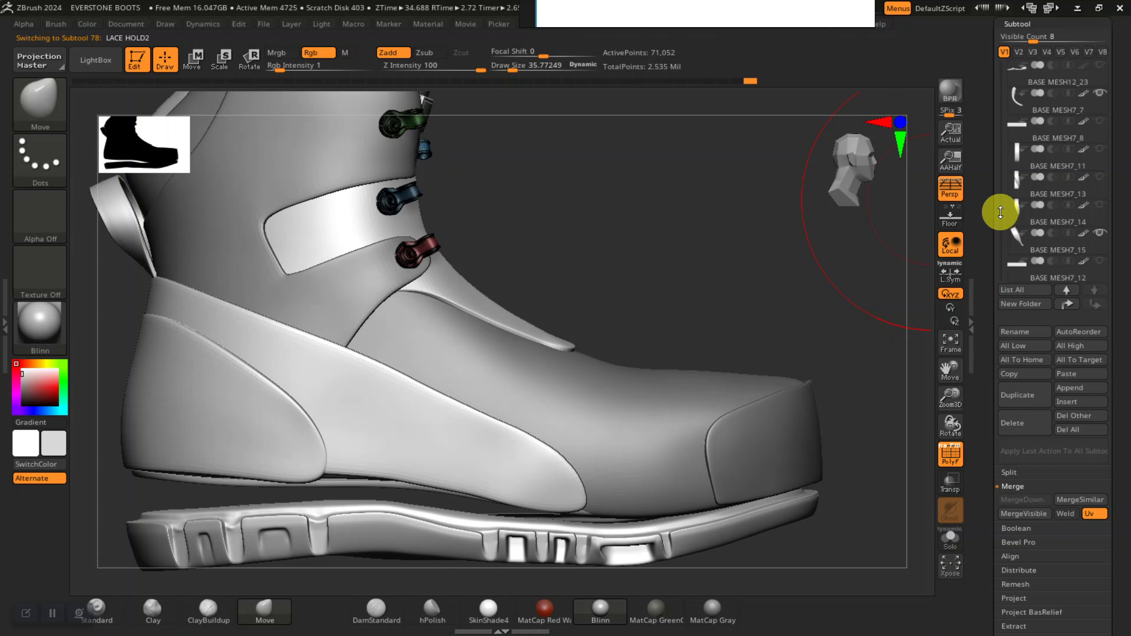
{"action": "left_click", "coordinate": [1060, 243]}
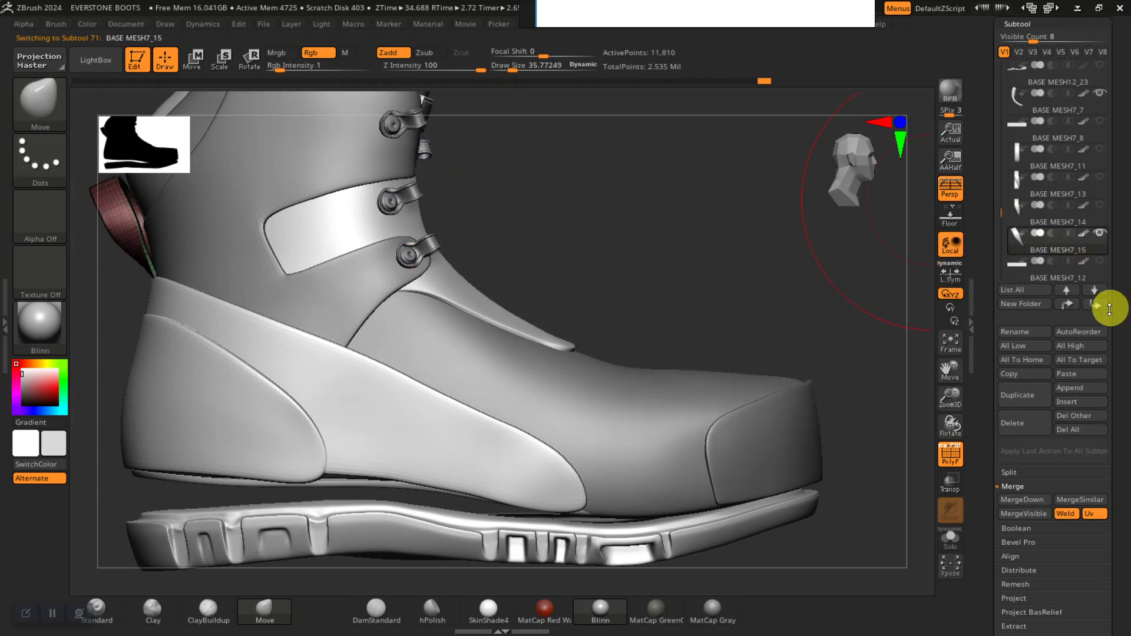
{"action": "left_click", "coordinate": [1097, 307], "text": "shift"}
Move the visible subtools BASE MESH7_16 and BASE MESH7_7 to the end of the subtool list.
{"action": "left_click_drag", "start_coordinate": [1003, 263], "coordinate": [1004, 227]}
{"action": "left_click", "coordinate": [1064, 172]}
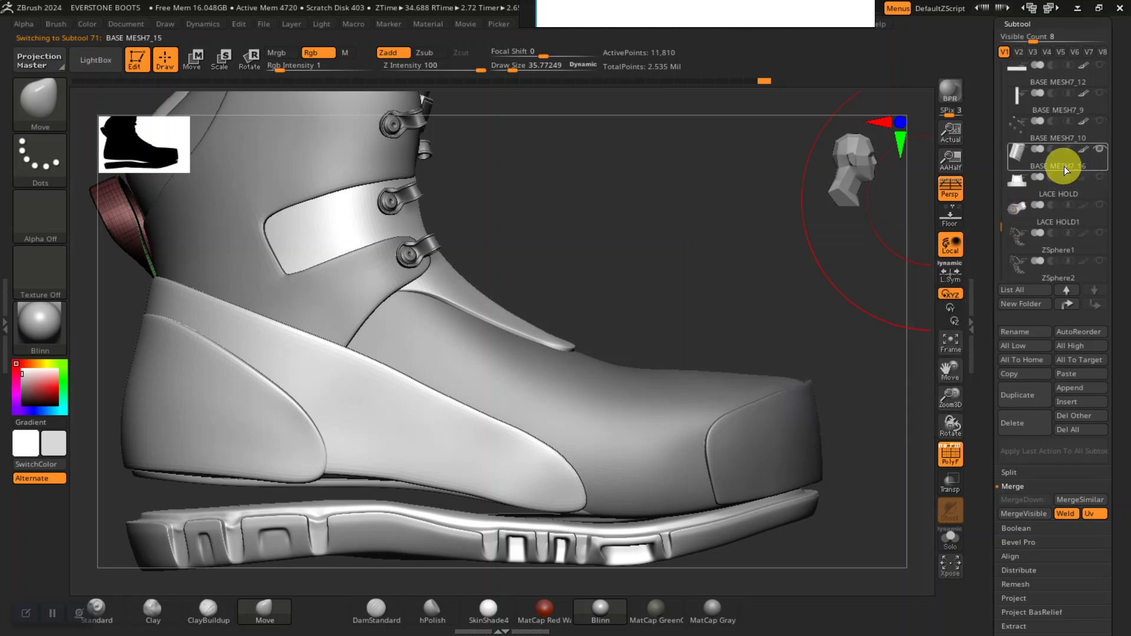
{"action": "left_click", "coordinate": [1094, 303], "text": "shift"}
{"action": "left_click_drag", "start_coordinate": [1003, 255], "coordinate": [1002, 202]}
{"action": "left_click", "coordinate": [1071, 162]}
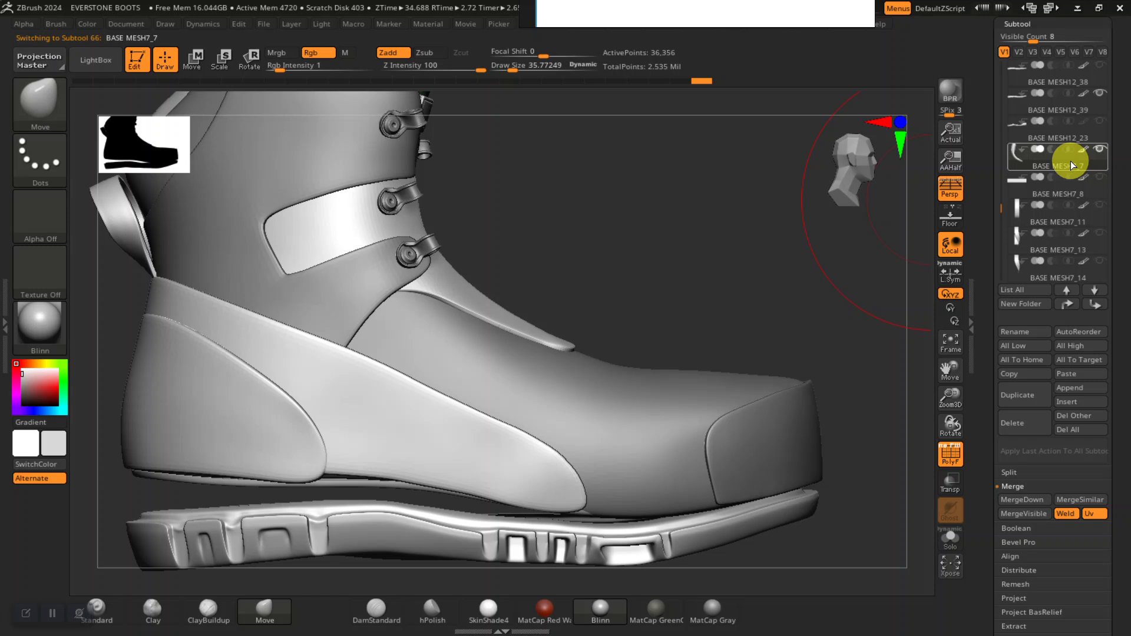
{"action": "left_click", "coordinate": [1094, 304], "text": "shift"}
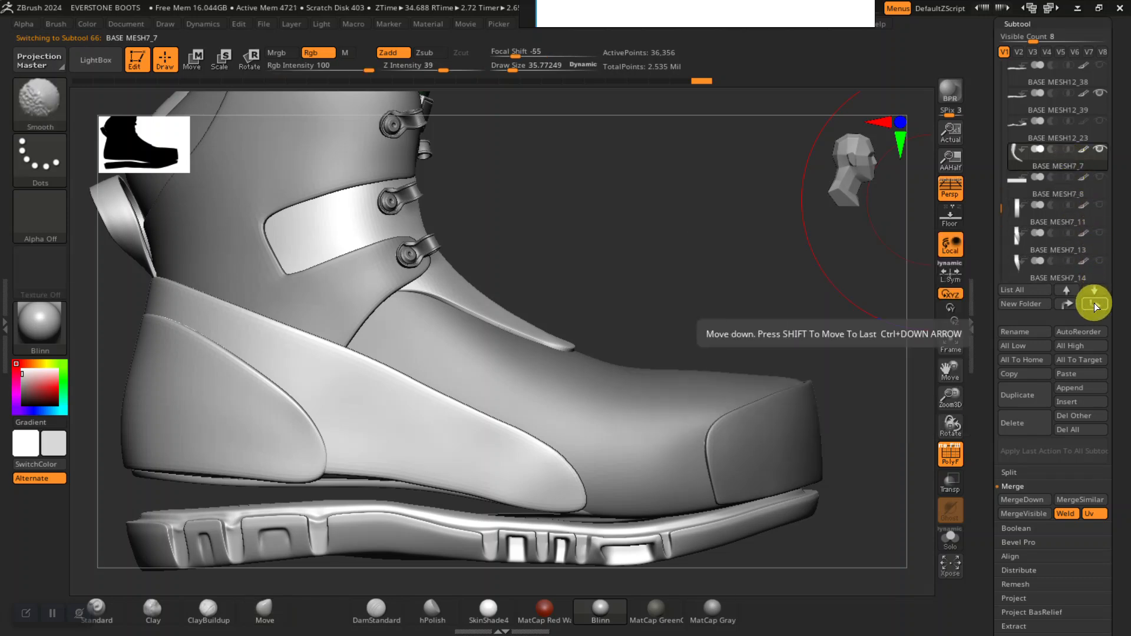
Move the outsole BASE MESH12_39 and the rear collar panel BASE MESH12_10 to the end of the subtool list.
{"action": "left_click", "coordinate": [1021, 203]}
{"action": "left_click_drag", "start_coordinate": [1002, 247], "coordinate": [1009, 198]}
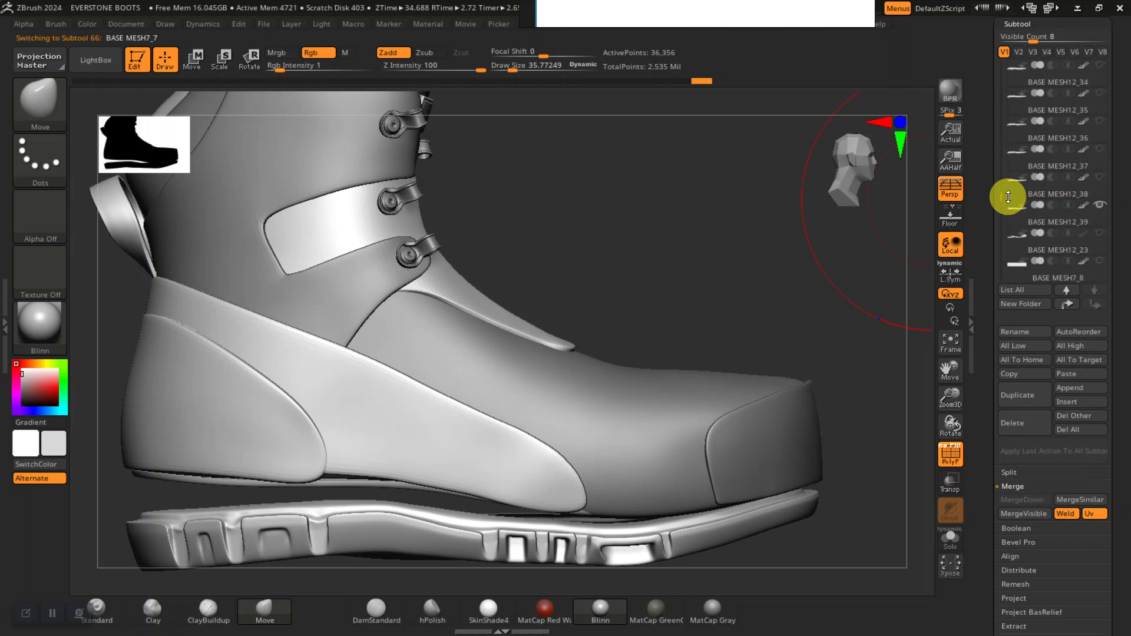
{"action": "left_click", "coordinate": [1061, 219]}
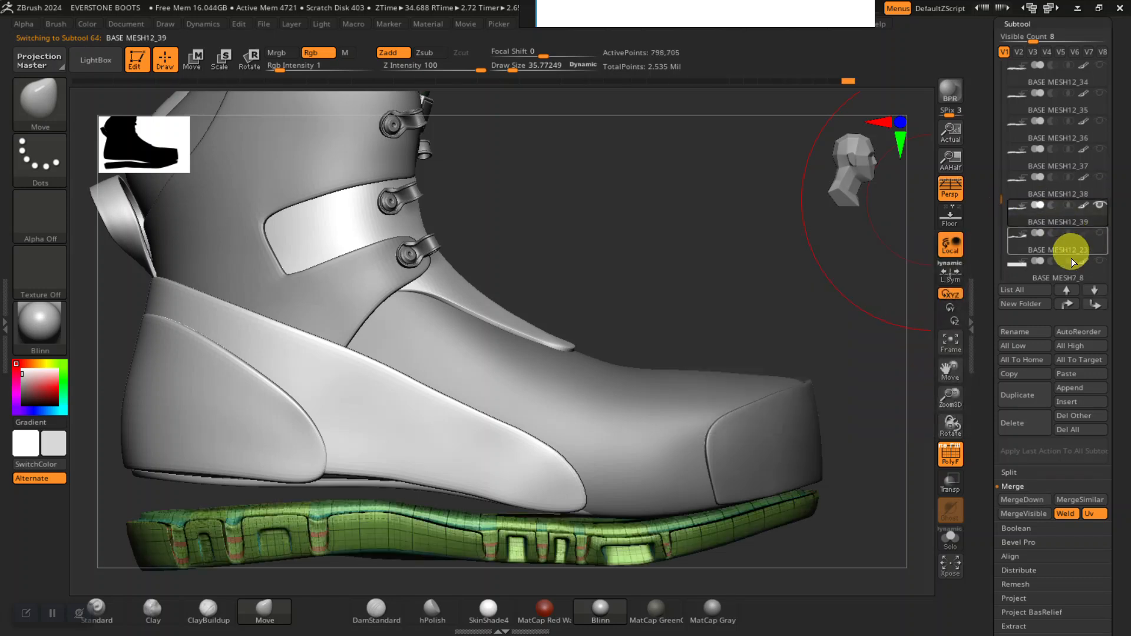
{"action": "left_click", "coordinate": [1094, 304], "text": "shift"}
{"action": "left_click_drag", "start_coordinate": [1002, 253], "coordinate": [1005, 208]}
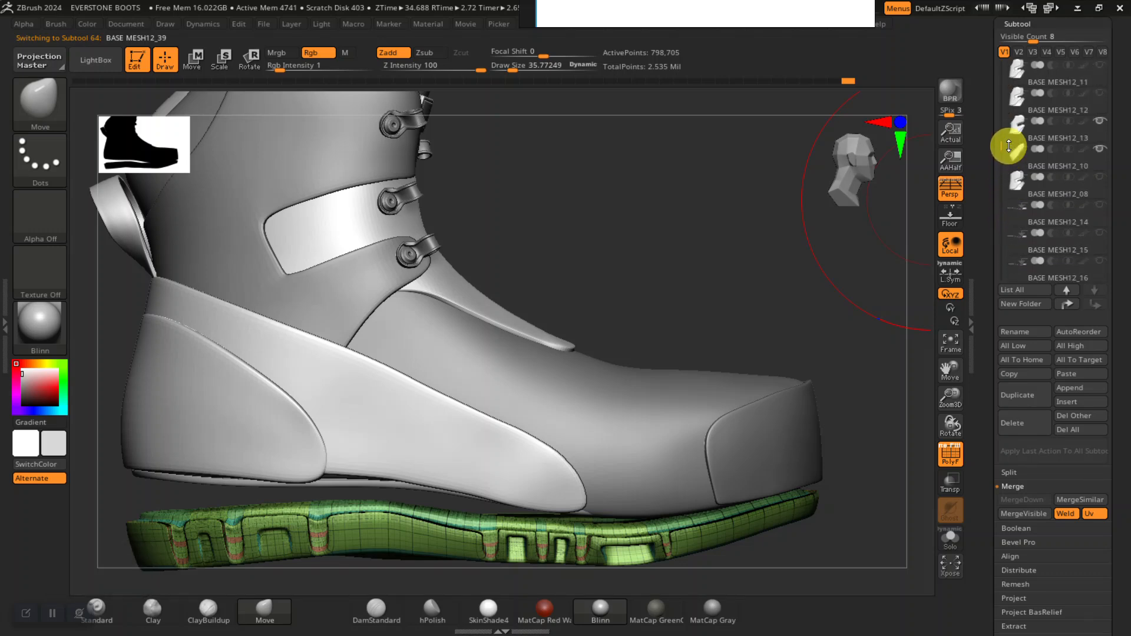
{"action": "left_click_drag", "start_coordinate": [1010, 146], "coordinate": [1021, 148]}
{"action": "left_click", "coordinate": [1062, 132]}
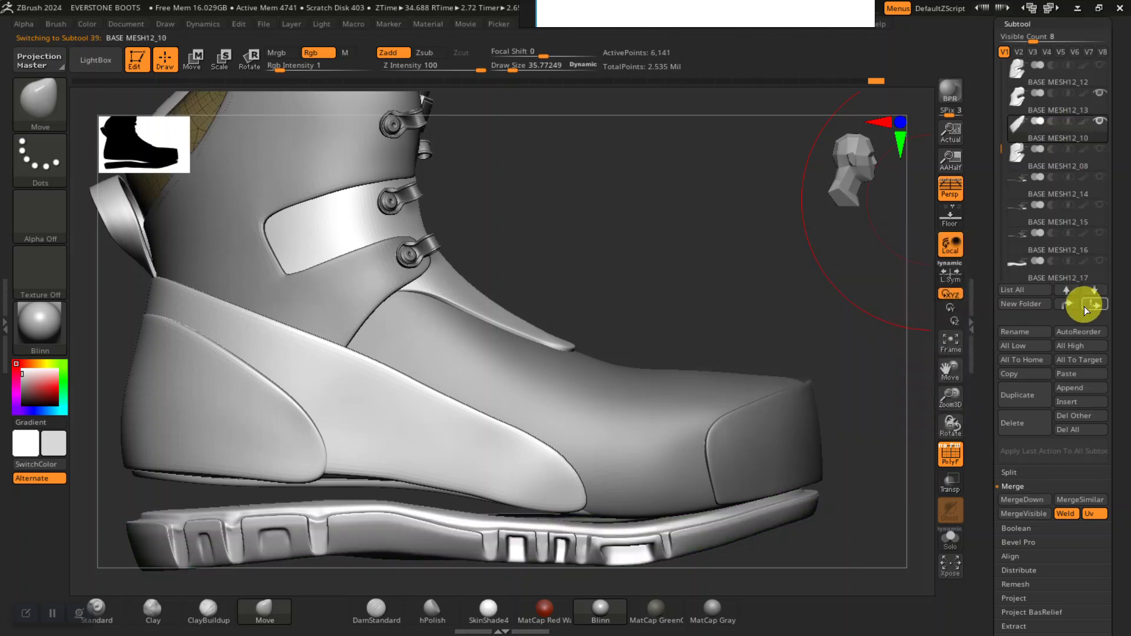
{"action": "left_click", "coordinate": [1086, 304], "text": "shift"}
Move the ankle panel BASE MESH12_13 and the visible subtool BASE MESH12_07 to the end of the subtool list.
{"action": "left_click_drag", "start_coordinate": [1005, 259], "coordinate": [1008, 138]}
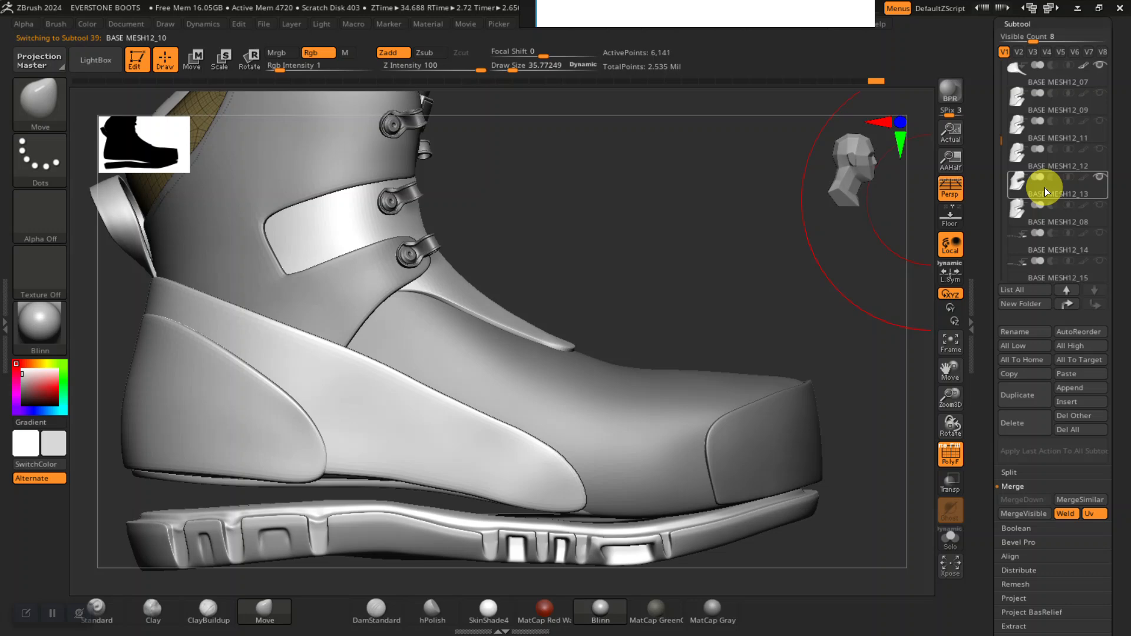
{"action": "left_click", "coordinate": [1046, 187]}
{"action": "left_click", "coordinate": [1094, 304], "text": "shift"}
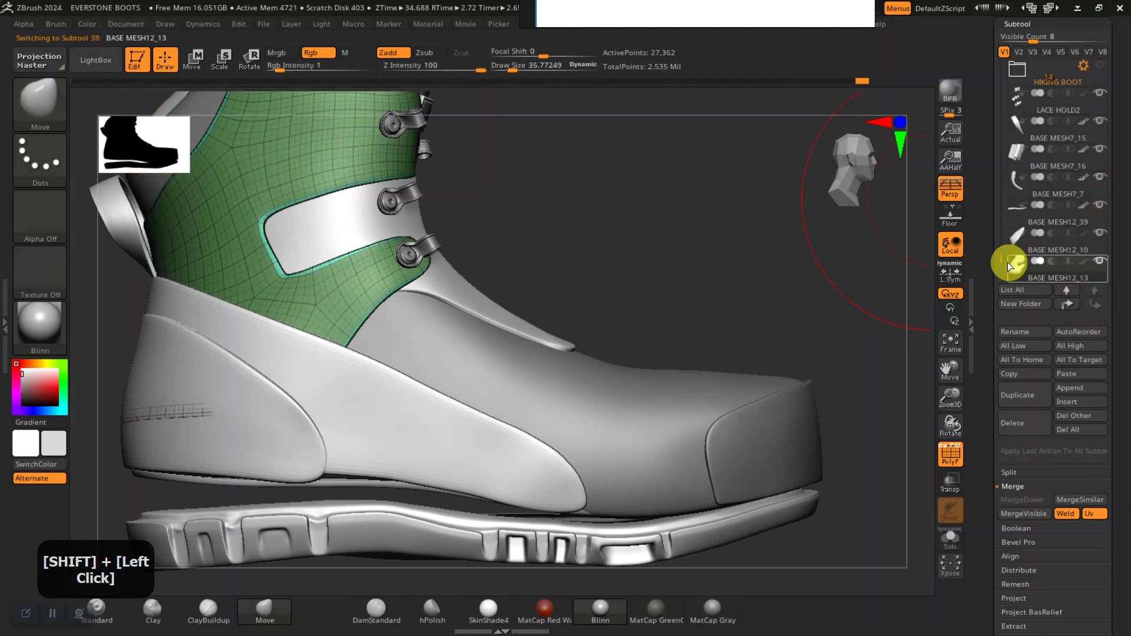
{"action": "left_click_drag", "start_coordinate": [1001, 256], "coordinate": [1008, 140]}
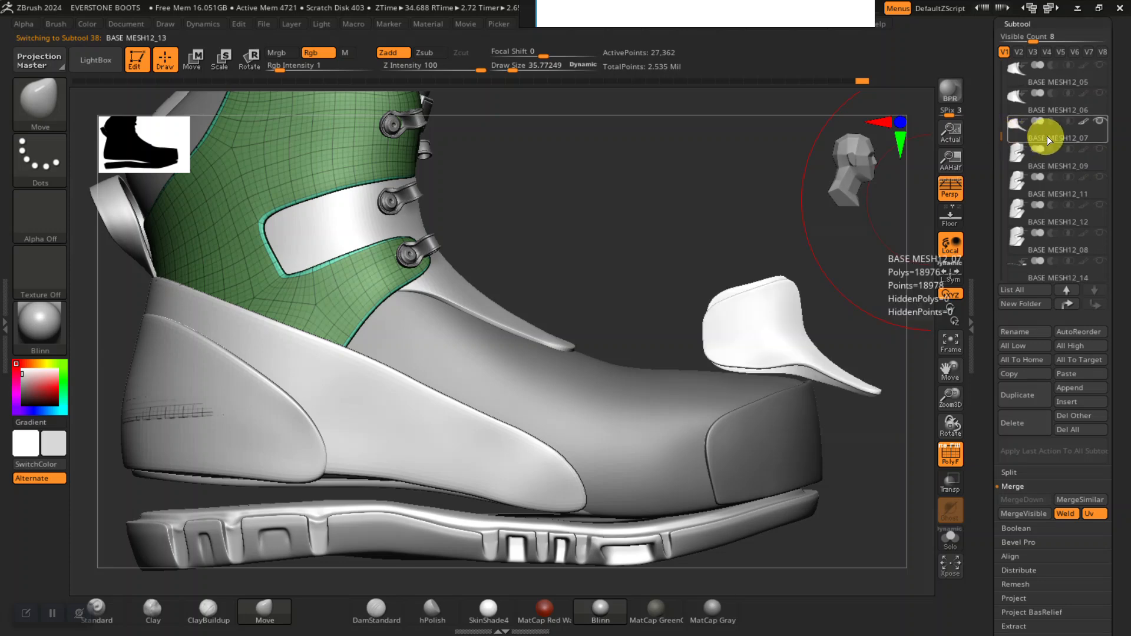
{"action": "left_click", "coordinate": [1045, 136]}
{"action": "left_click", "coordinate": [1091, 303], "text": "shift"}
Move the toe cap BASE MESH15 to the end of the subtool list.
{"action": "mouse_move", "coordinate": [999, 253]}
{"action": "left_mouse_down"}
{"action": "mouse_move", "coordinate": [1010, 112]}
{"action": "mouse_move", "coordinate": [1023, 119]}
{"action": "left_mouse_up"}
{"action": "left_click", "coordinate": [1066, 195]}
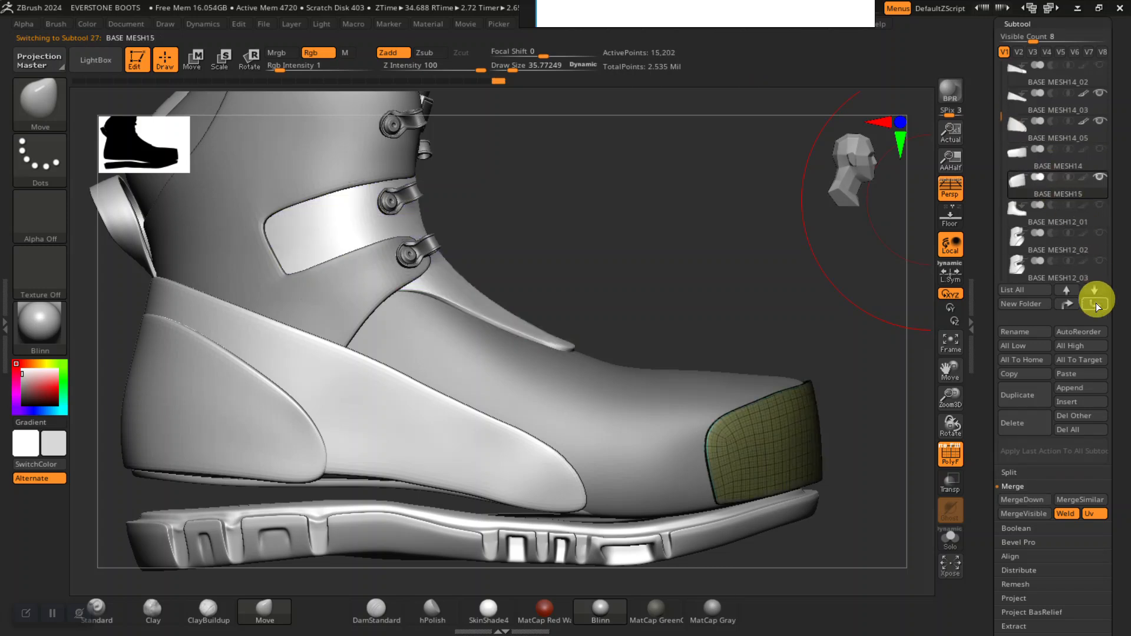
{"action": "left_click", "coordinate": [1094, 290], "text": "shift"}
{"action": "left_click_drag", "start_coordinate": [1002, 257], "coordinate": [1003, 249]}
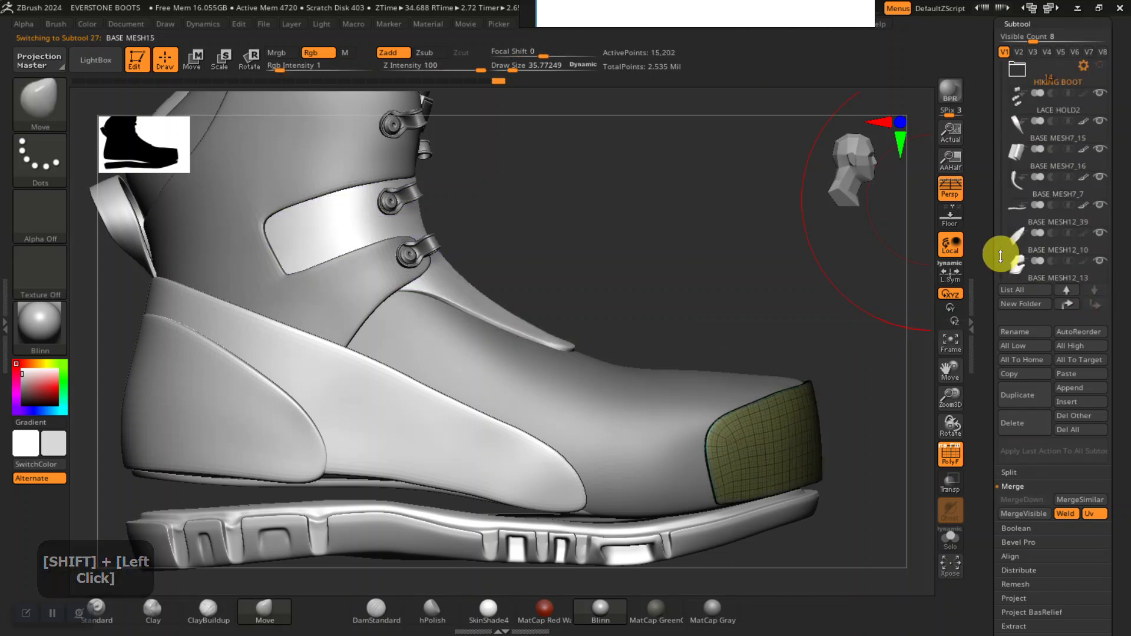
Move the side panel BASE MESH14_03 and the heel panel BASE MESH14_05 to the end of the subtool list.
{"action": "key", "text": "space"}
{"action": "left_click", "coordinate": [440, 439]}
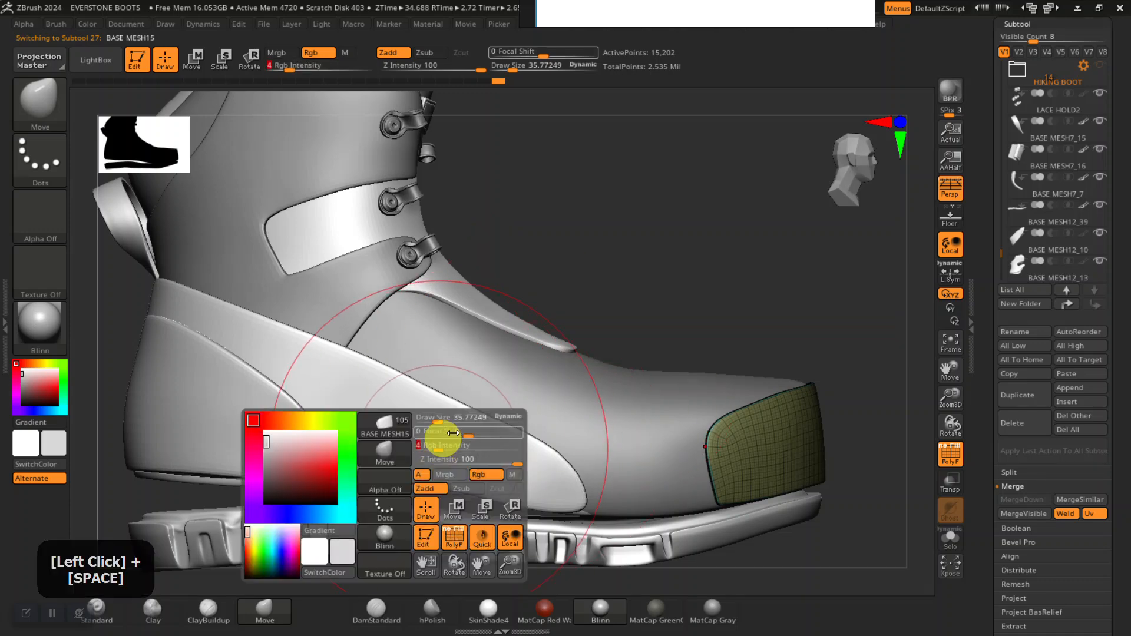
{"action": "left_click", "coordinate": [450, 435], "text": "alt"}
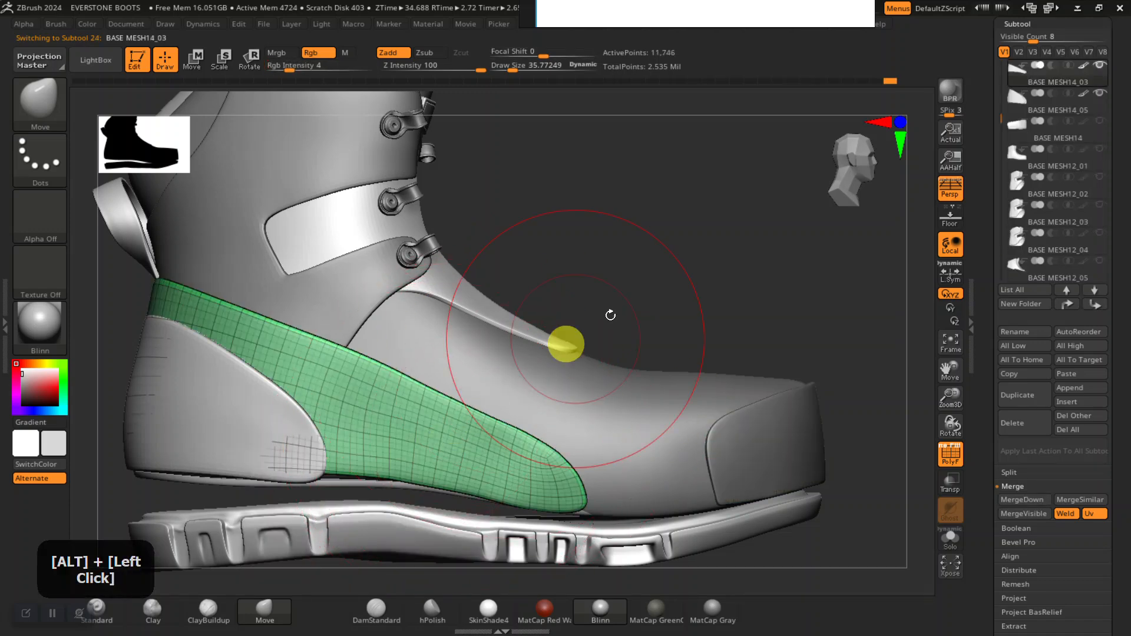
{"action": "left_click", "coordinate": [1096, 303], "text": "shift"}
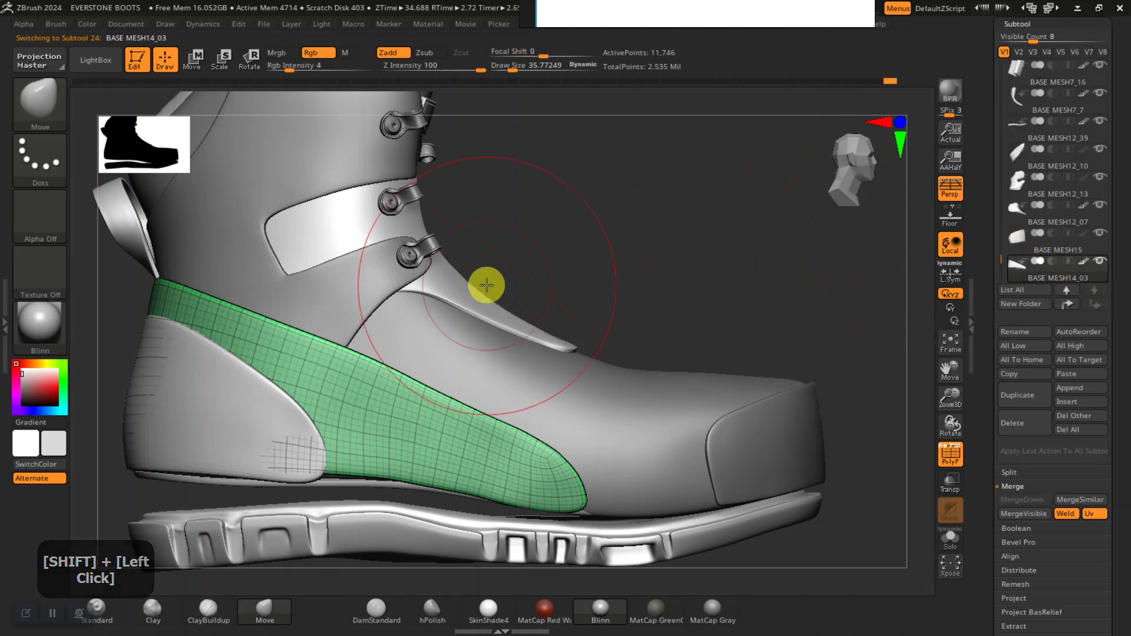
{"action": "left_click", "coordinate": [209, 392], "text": "alt"}
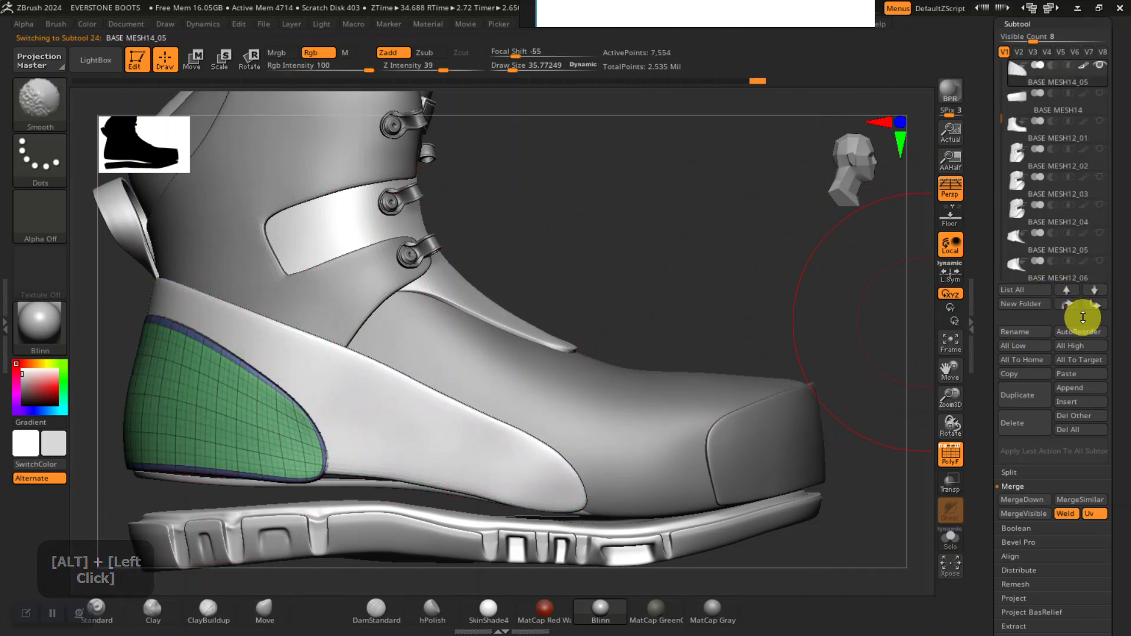
{"action": "left_click", "coordinate": [1094, 290], "text": "shift"}
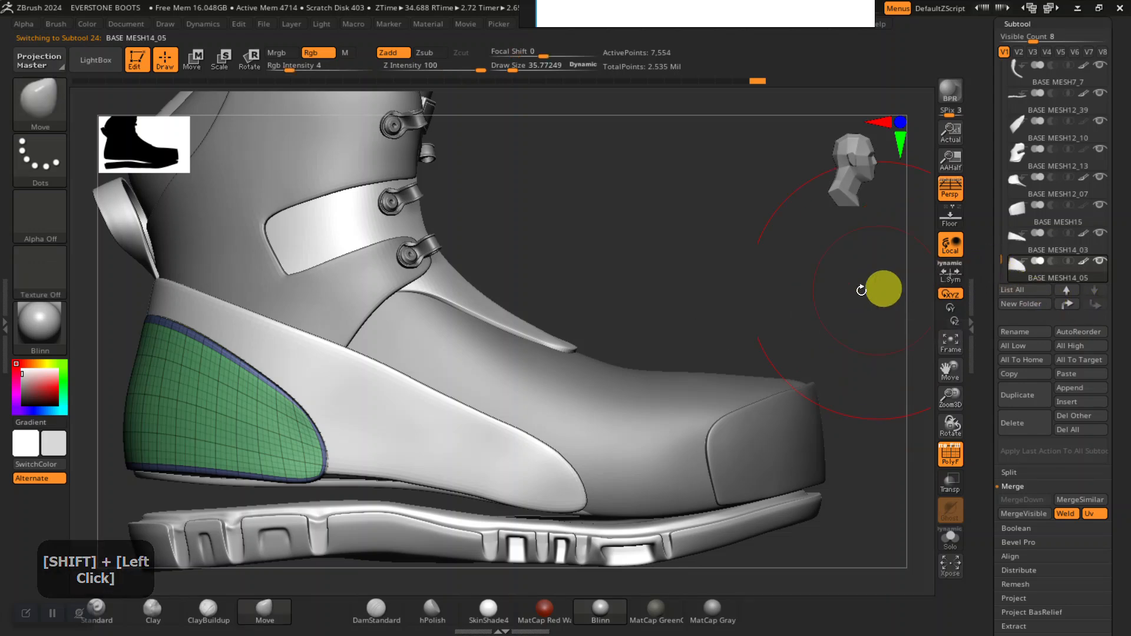
Put the boot parts collected at the end of the subtool list into the HIKING BOOT folder.
{"action": "left_click_drag", "start_coordinate": [1003, 258], "coordinate": [1003, 243]}
{"action": "left_click_drag", "start_coordinate": [1069, 162], "coordinate": [1072, 167]}
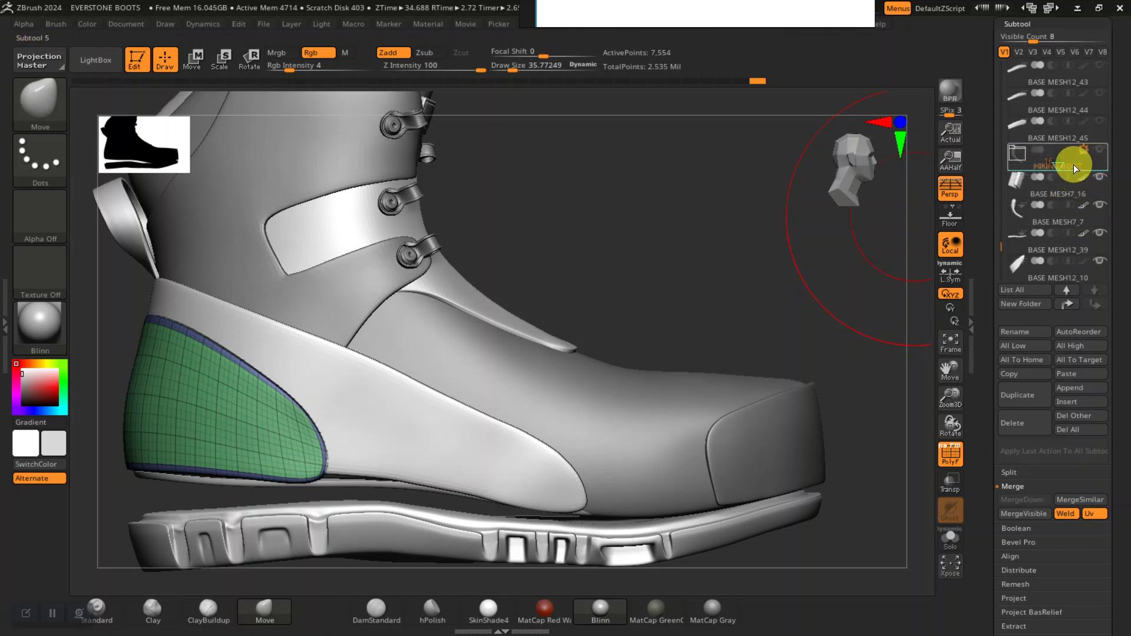
{"action": "left_click_drag", "start_coordinate": [1062, 214], "coordinate": [1068, 164]}
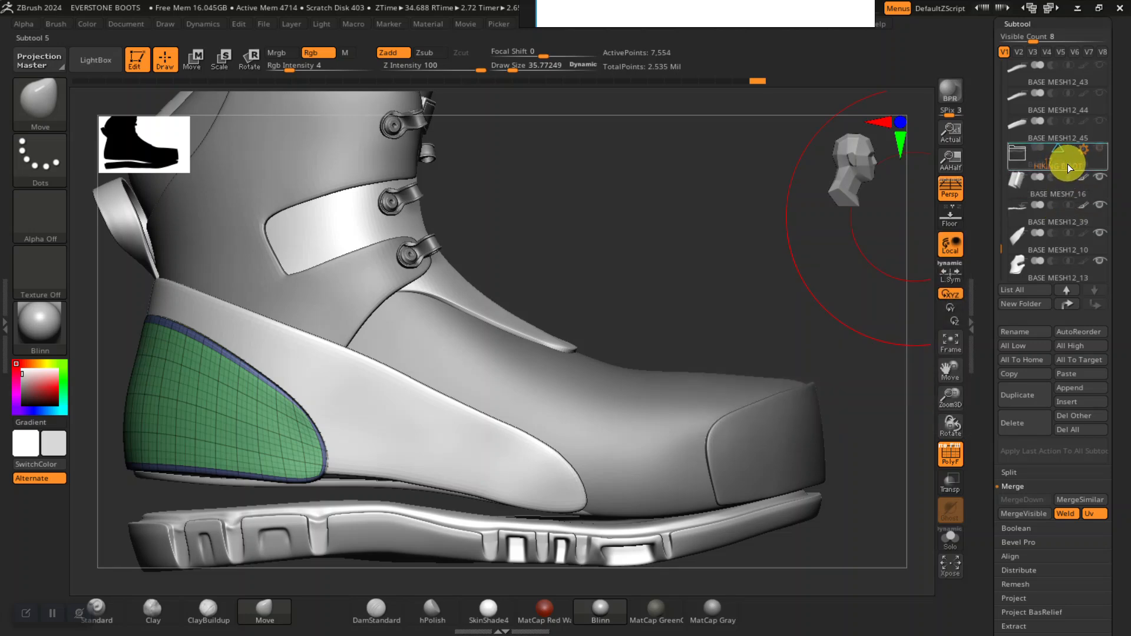
{"action": "left_click_drag", "start_coordinate": [1061, 213], "coordinate": [1065, 166]}
{"action": "mouse_move", "coordinate": [1059, 209]}
{"action": "left_click_drag", "start_coordinate": [1059, 209], "coordinate": [1067, 164]}
{"action": "left_click_drag", "start_coordinate": [1056, 210], "coordinate": [1065, 164]}
{"action": "mouse_move", "coordinate": [1056, 221]}
{"action": "left_click_drag", "start_coordinate": [1056, 221], "coordinate": [1046, 167]}
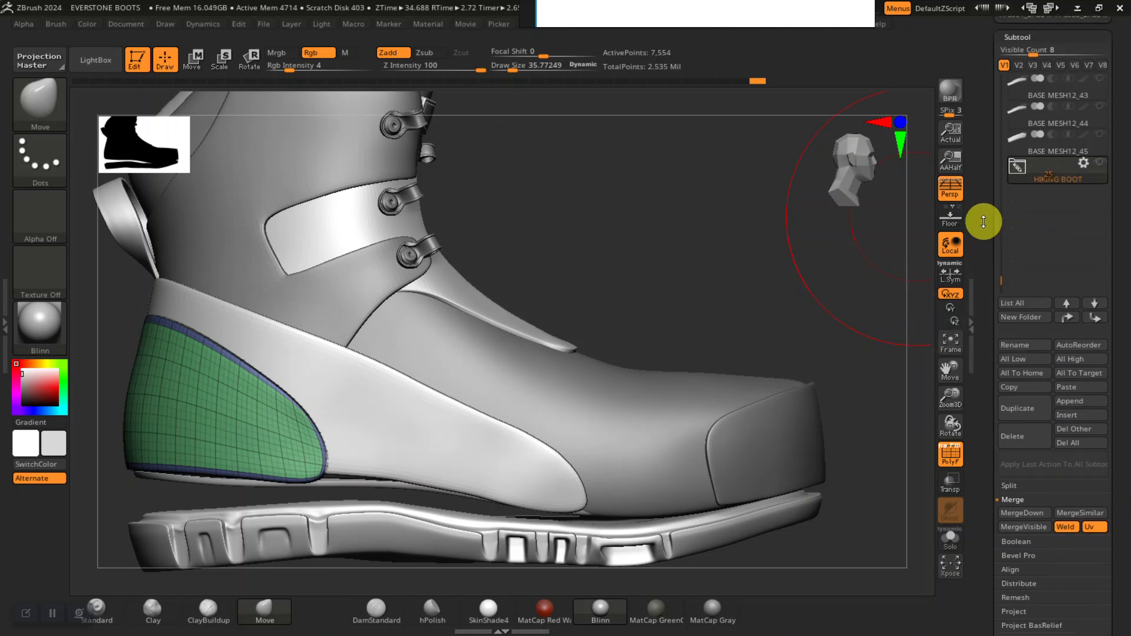
Move the boot upper BASE MESH11 to the end of the subtool list and put it into the HIKING BOOT folder.
{"action": "left_click_drag", "start_coordinate": [723, 287], "coordinate": [387, 295]}
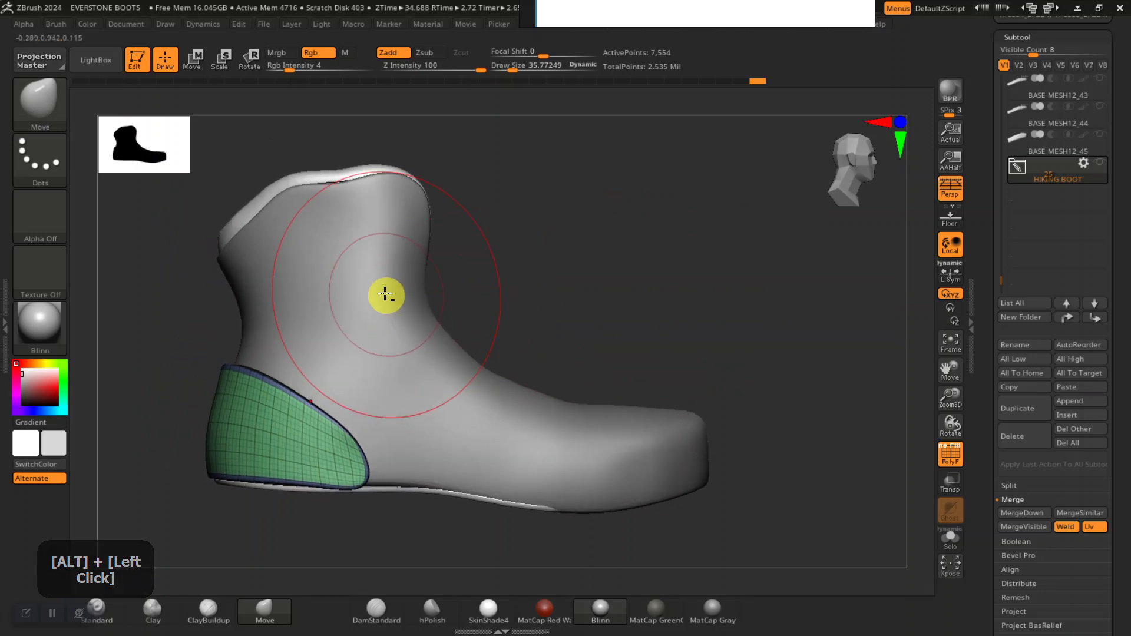
{"action": "left_click", "coordinate": [387, 295], "text": "alt"}
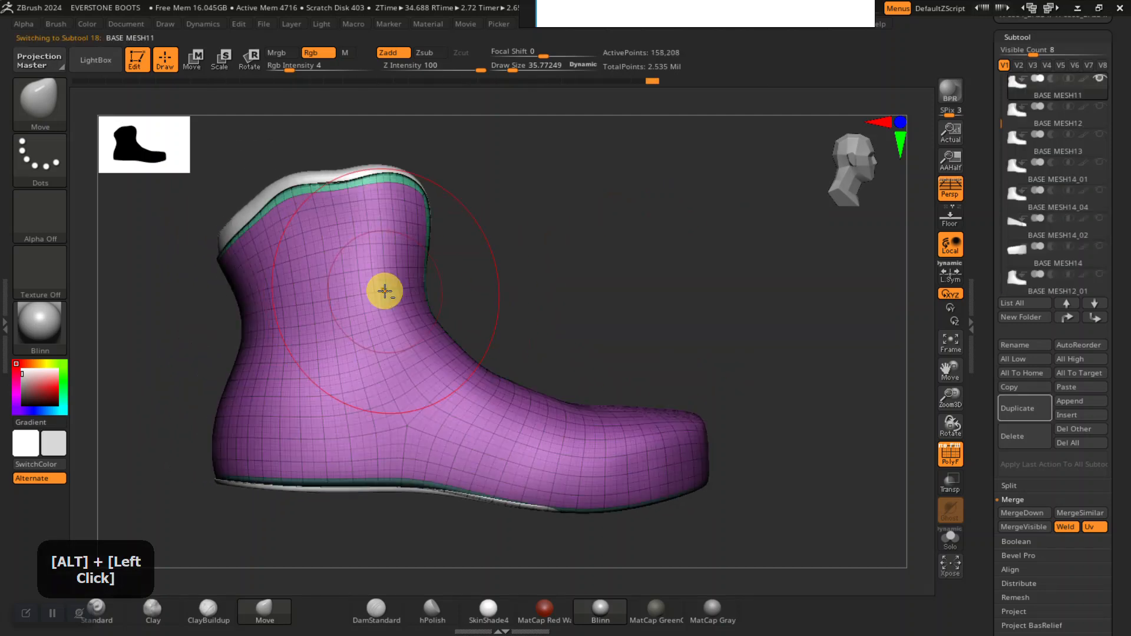
{"action": "left_click", "coordinate": [1094, 318], "text": "shift"}
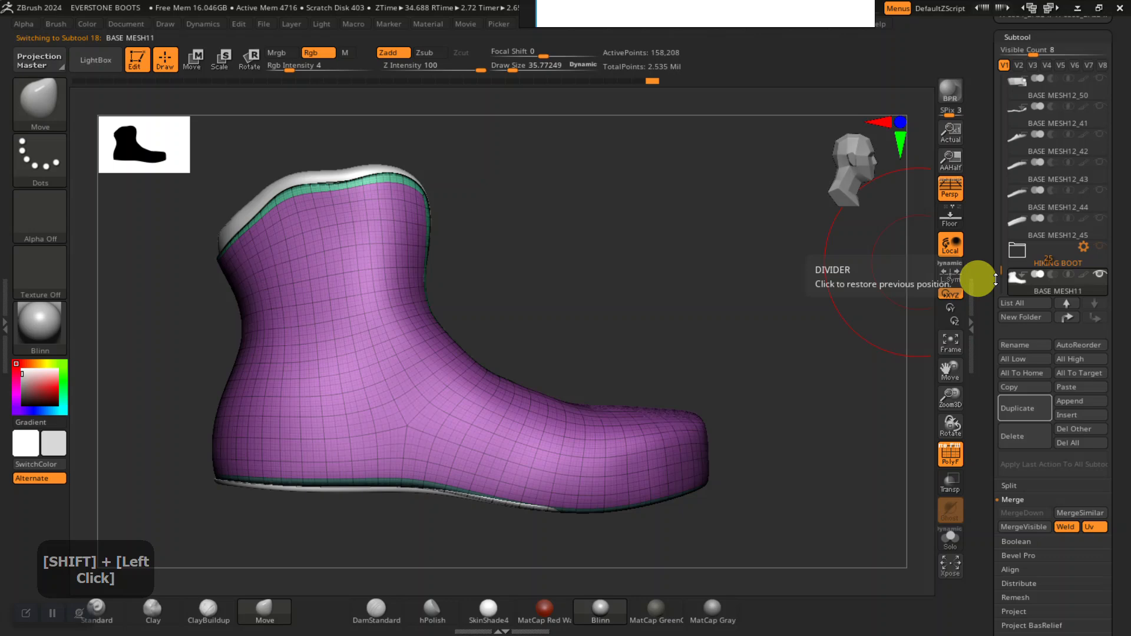
{"action": "left_click_drag", "start_coordinate": [1044, 285], "coordinate": [1044, 259]}
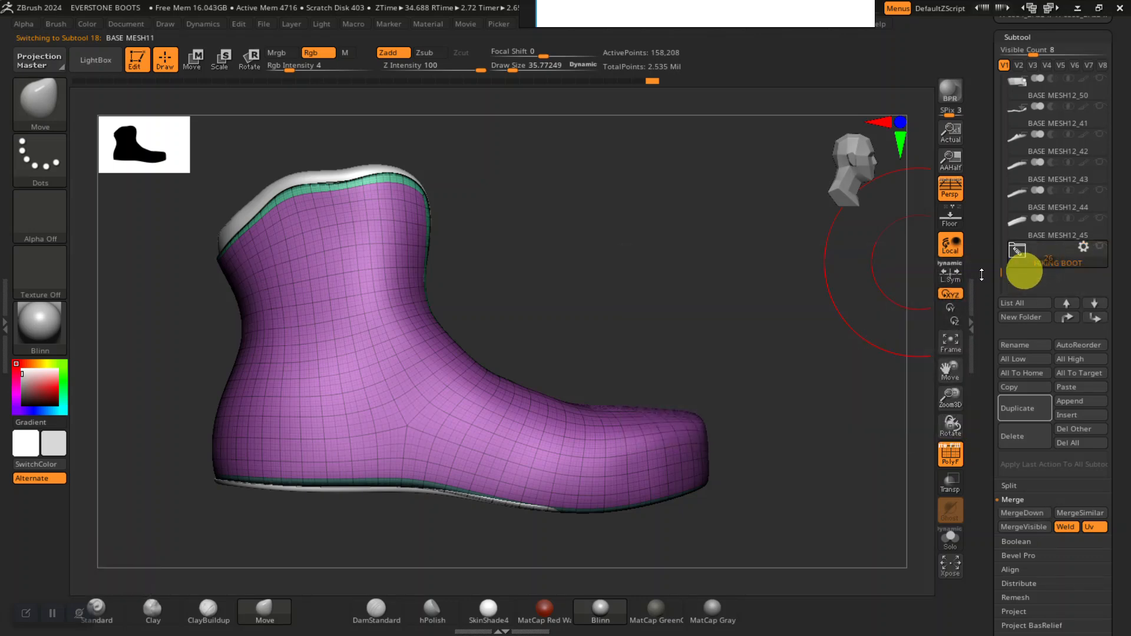
Move the inner lining BASE MESH10_01 to the end of the subtool list and put it into the HIKING BOOT folder.
{"action": "mouse_move", "coordinate": [680, 295]}
{"action": "left_mouse_down"}
{"action": "mouse_move", "coordinate": [682, 219]}
{"action": "mouse_move", "coordinate": [675, 296]}
{"action": "mouse_move", "coordinate": [664, 273]}
{"action": "mouse_move", "coordinate": [677, 324]}
{"action": "mouse_move", "coordinate": [485, 229]}
{"action": "left_mouse_up"}
{"action": "left_click", "coordinate": [366, 194], "text": "alt"}
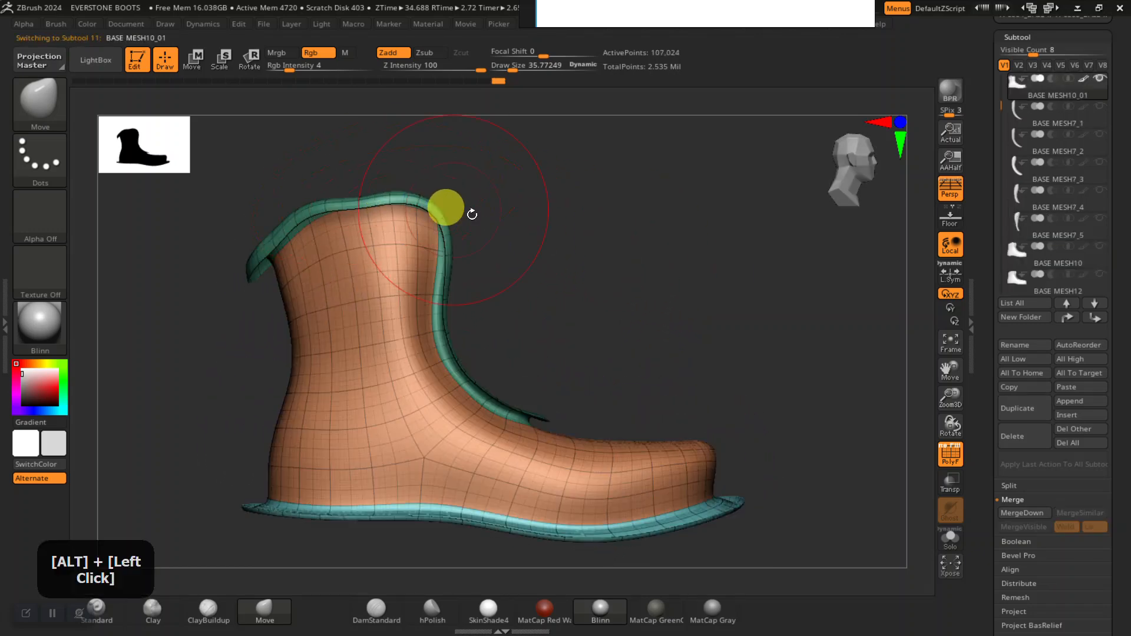
{"action": "left_click_drag", "start_coordinate": [829, 315], "coordinate": [858, 353]}
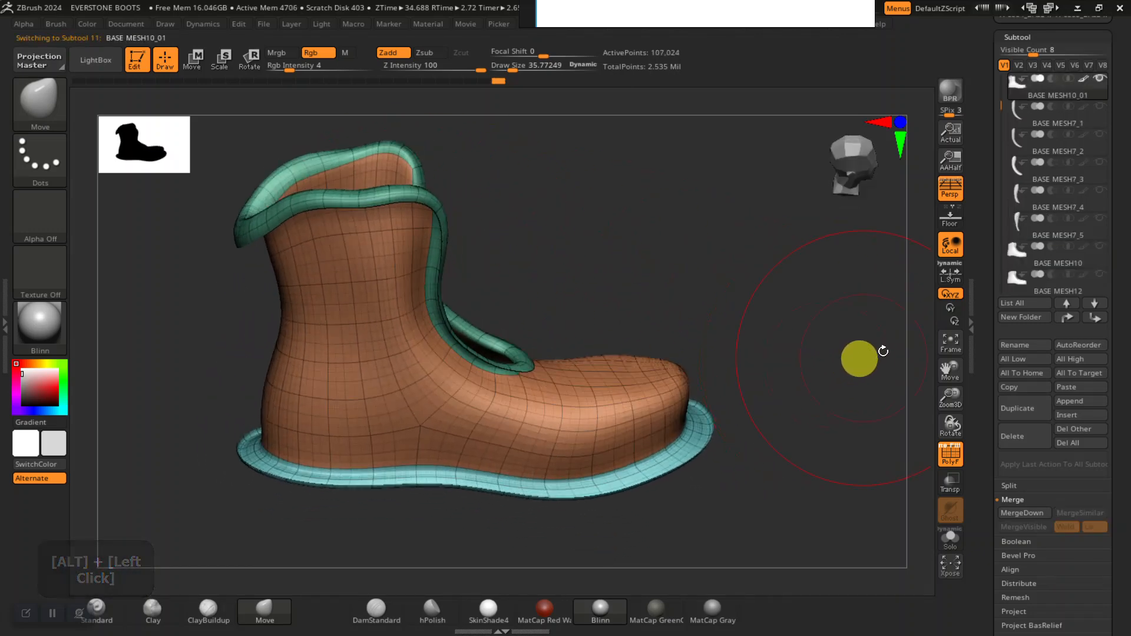
{"action": "left_click", "coordinate": [1093, 320], "text": "shift"}
{"action": "left_click_drag", "start_coordinate": [1052, 291], "coordinate": [1054, 260]}
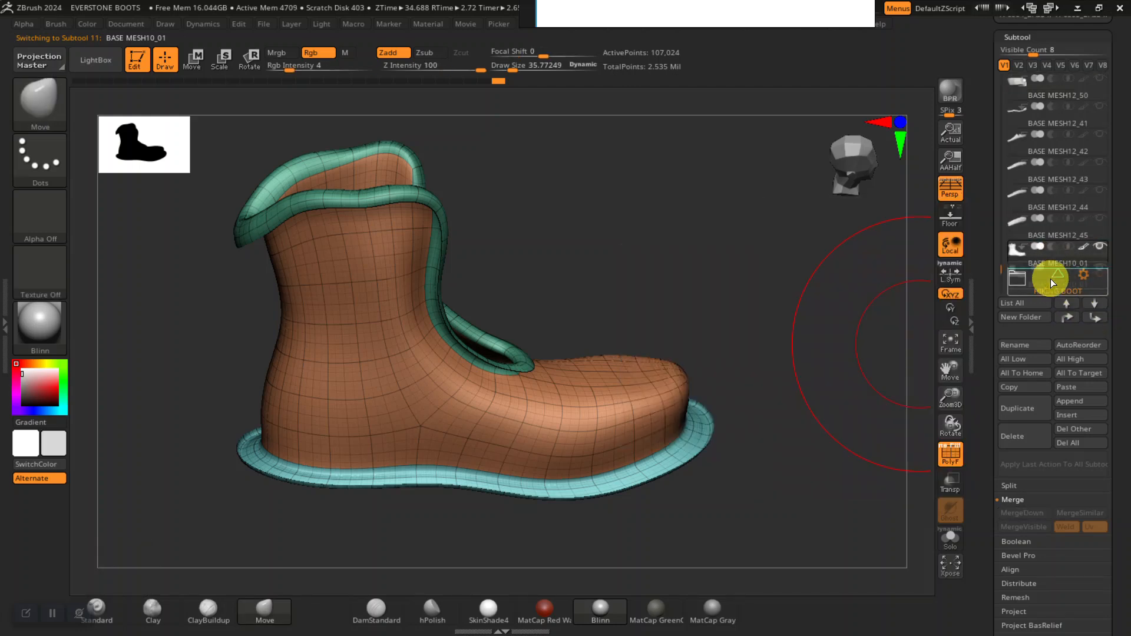
{"action": "left_click_drag", "start_coordinate": [1054, 267], "coordinate": [1051, 285]}
Select the HIKING BOOT folder and show all its subtools to view the complete boot from the side.
{"action": "left_click", "coordinate": [1036, 231]}
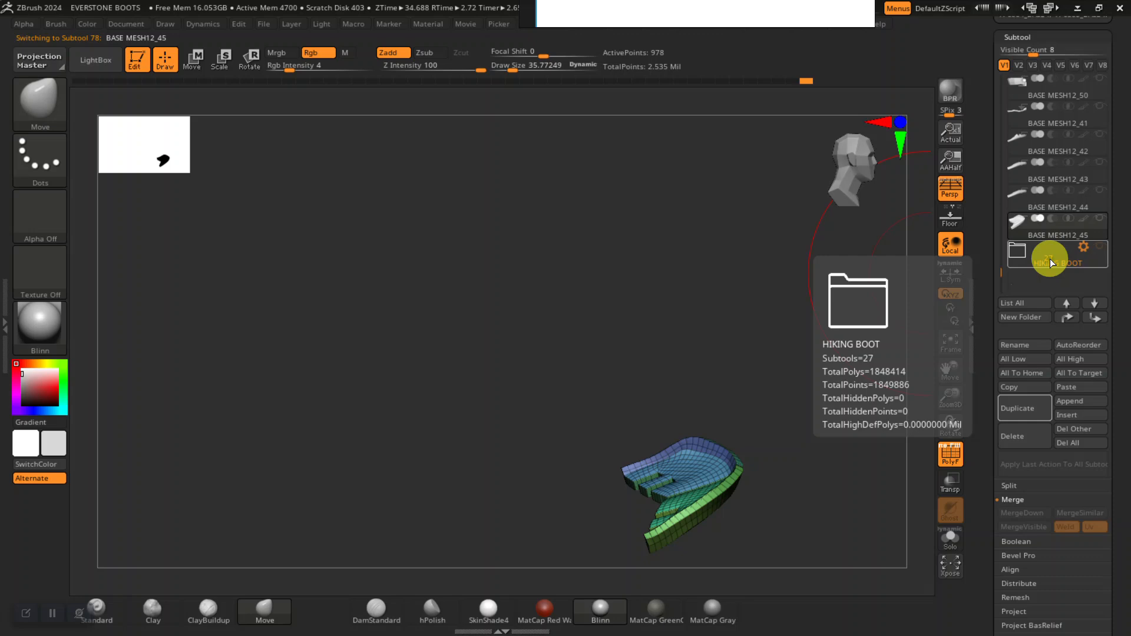
{"action": "left_click", "coordinate": [1046, 263]}
{"action": "left_click", "coordinate": [1099, 246]}
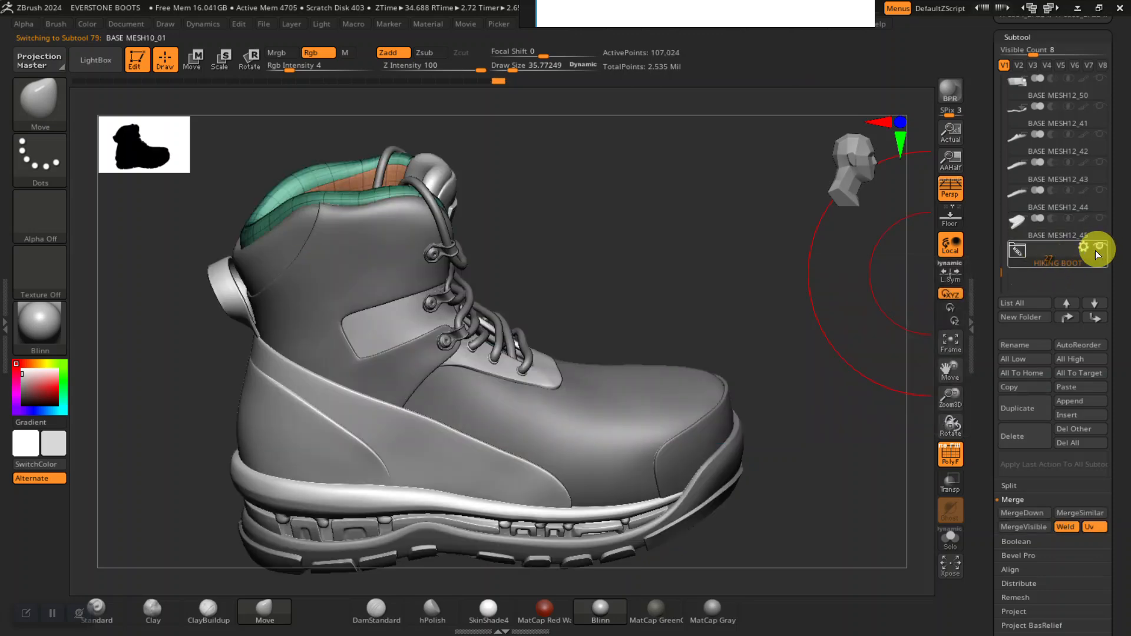
{"action": "left_click_drag", "start_coordinate": [716, 283], "coordinate": [811, 304]}
{"action": "left_click_drag", "start_coordinate": [799, 342], "coordinate": [800, 275], "text": "alt"}
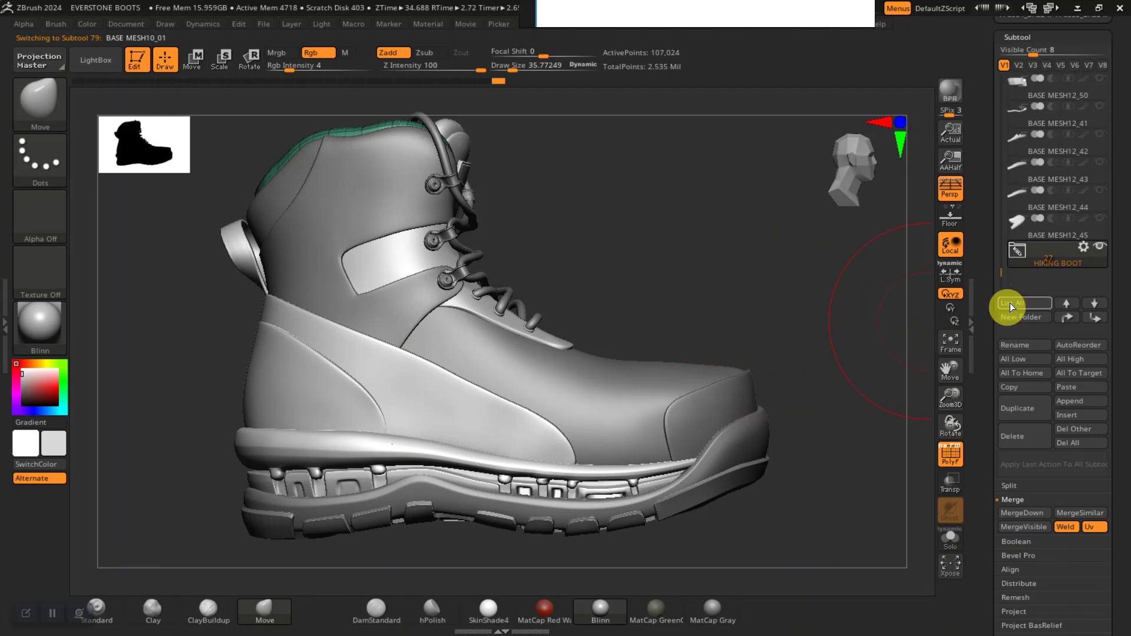
Duplicate the HIKING BOOT folder with all its subtools.
{"action": "left_click", "coordinate": [1082, 248]}
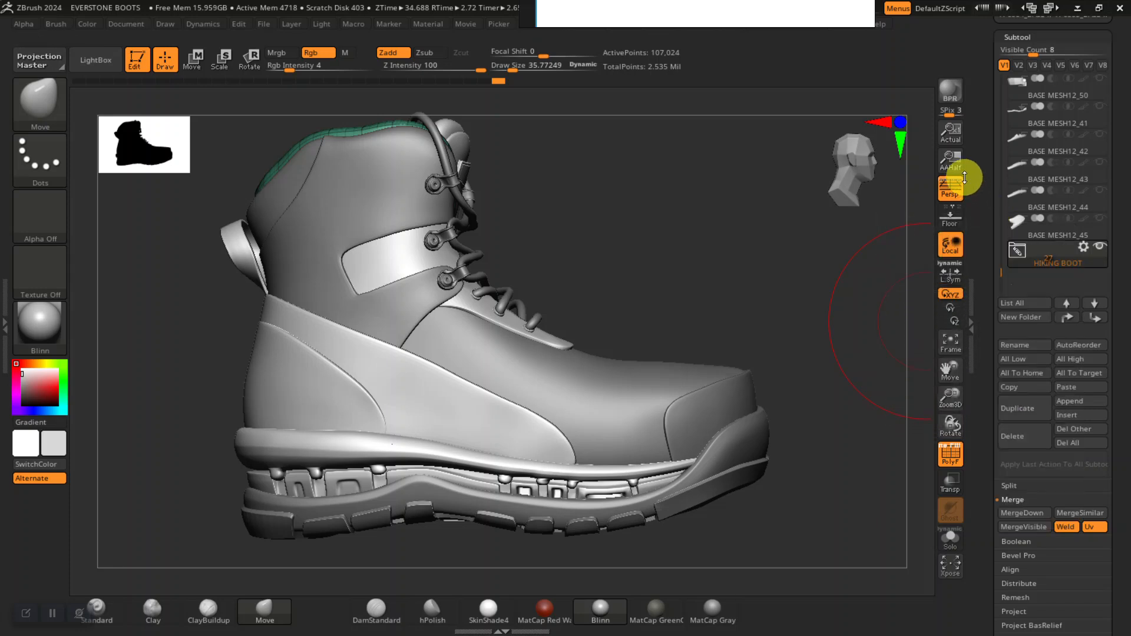
{"action": "left_click", "coordinate": [1084, 245]}
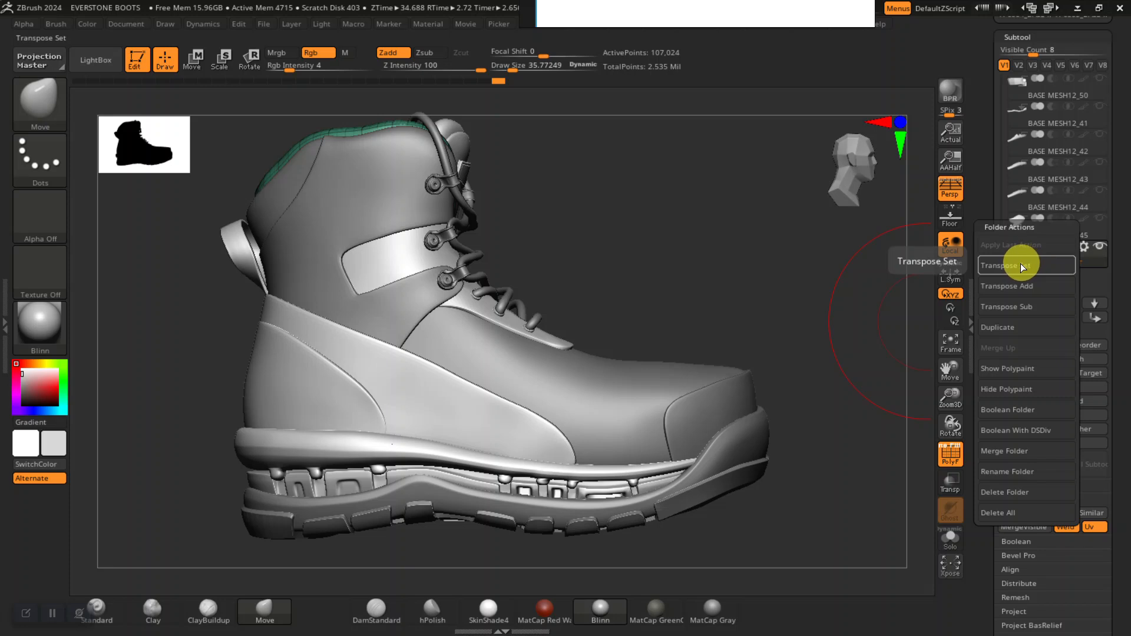
{"action": "left_click", "coordinate": [1011, 328]}
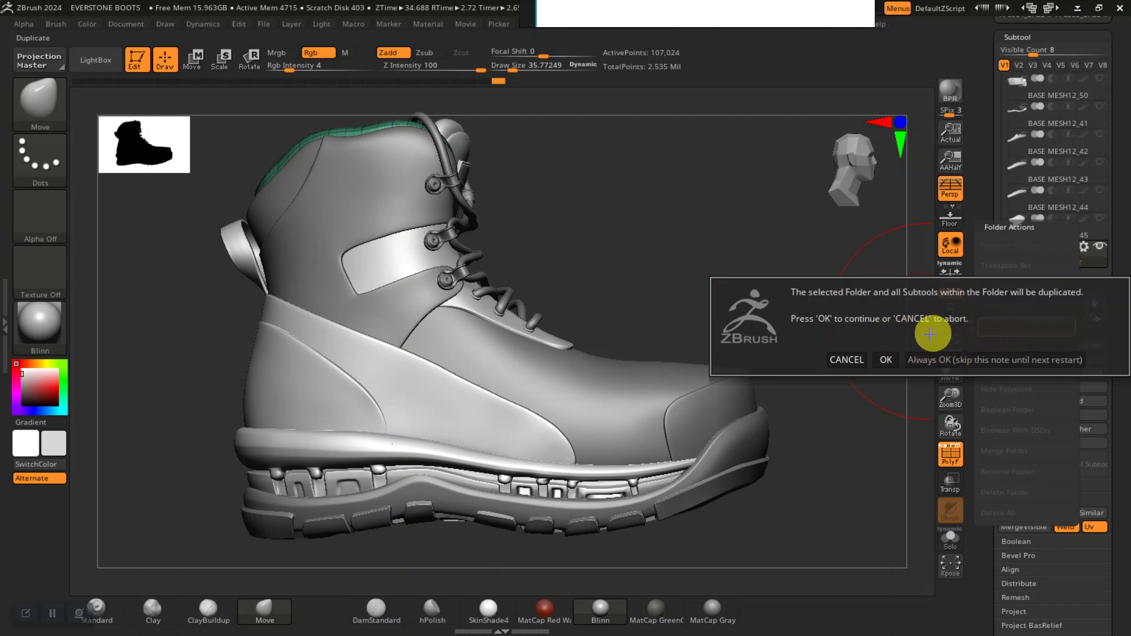
{"action": "left_click", "coordinate": [886, 359]}
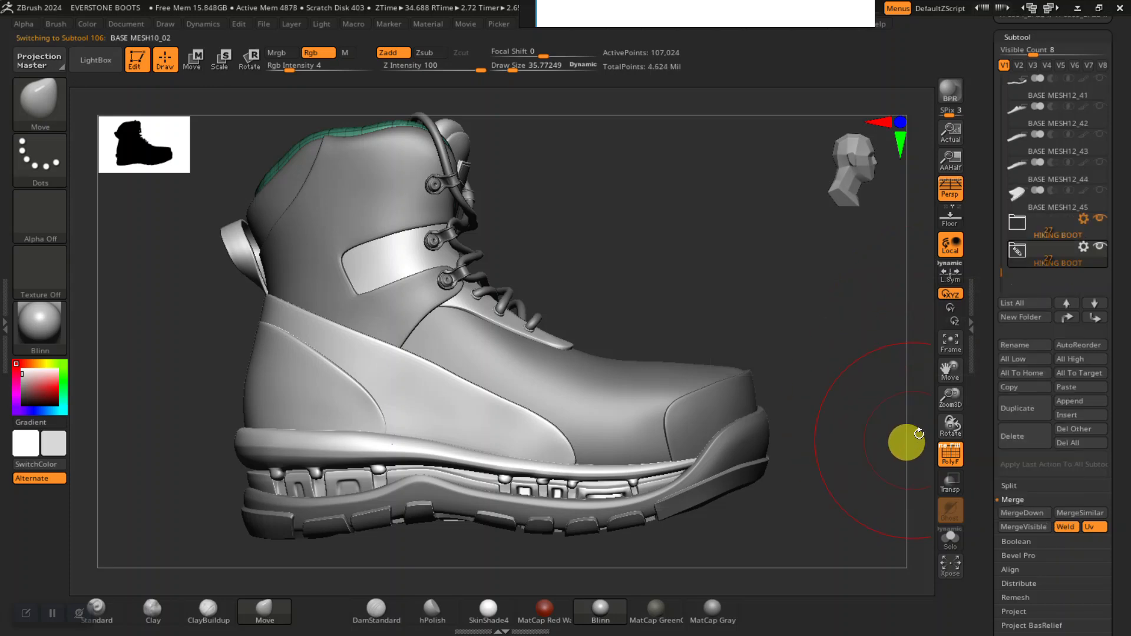
With the original HIKING BOOT folder hidden, set the draw size to about 17 and switch all subtools to their lowest subdivision level.
{"action": "left_click_drag", "start_coordinate": [798, 333], "coordinate": [813, 333]}
{"action": "key", "text": "space"}
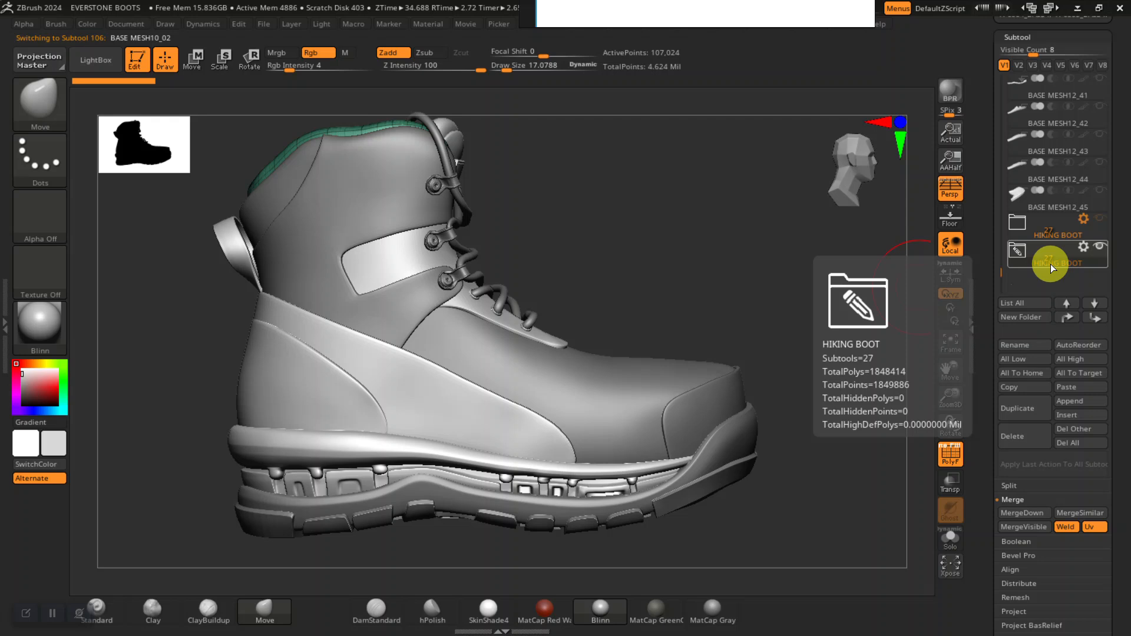
{"action": "mouse_move", "coordinate": [833, 306]}
{"action": "left_mouse_down"}
{"action": "mouse_move", "coordinate": [881, 315]}
{"action": "mouse_move", "coordinate": [839, 334]}
{"action": "mouse_move", "coordinate": [842, 322]}
{"action": "left_mouse_up"}
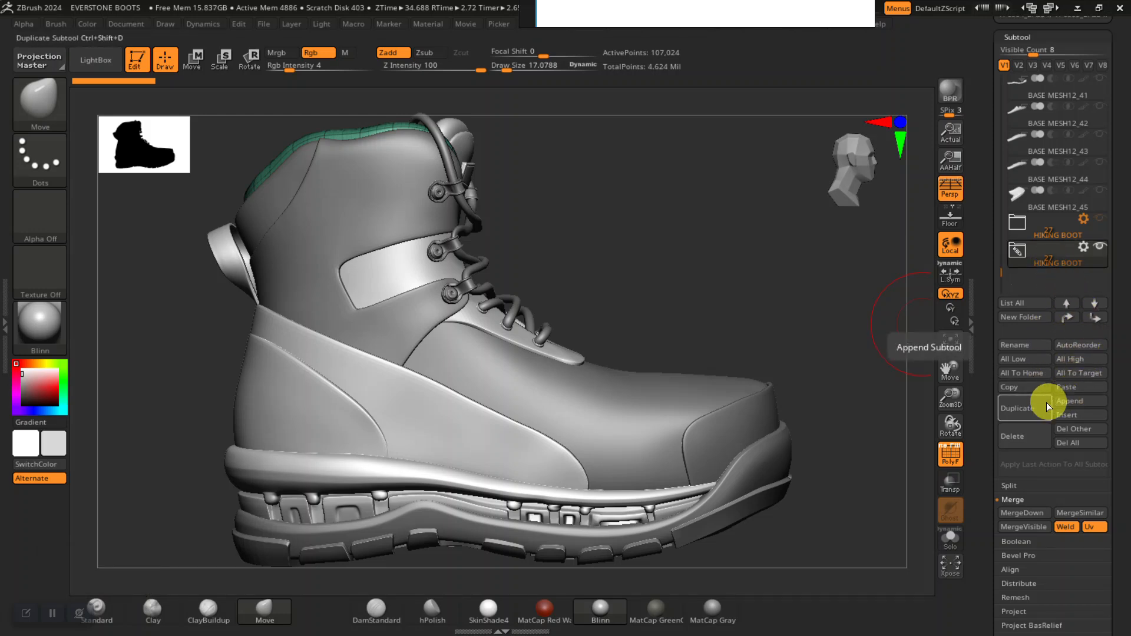
{"action": "left_click", "coordinate": [1020, 359]}
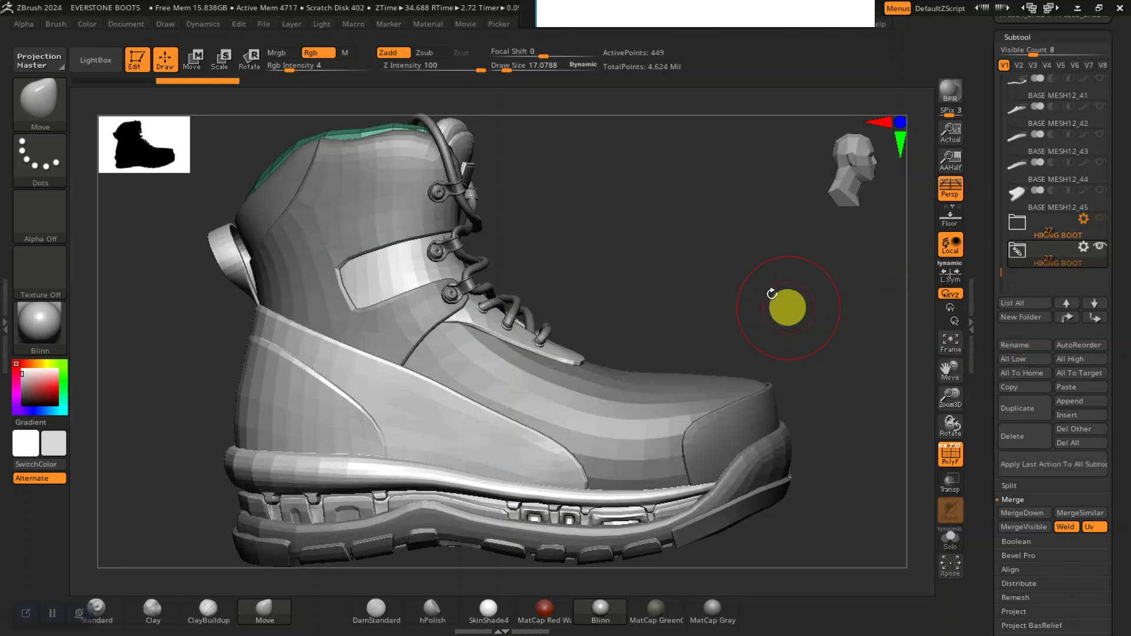
On the sole's underside, select the two-piece toe tread and delete its higher subdivision levels.
{"action": "mouse_move", "coordinate": [760, 264]}
{"action": "left_mouse_down"}
{"action": "mouse_move", "coordinate": [776, 259]}
{"action": "mouse_move", "coordinate": [755, 242]}
{"action": "mouse_move", "coordinate": [768, 260]}
{"action": "mouse_move", "coordinate": [782, 250]}
{"action": "mouse_move", "coordinate": [777, 297]}
{"action": "mouse_move", "coordinate": [768, 259]}
{"action": "mouse_move", "coordinate": [770, 248]}
{"action": "mouse_move", "coordinate": [785, 263]}
{"action": "mouse_move", "coordinate": [821, 399]}
{"action": "mouse_move", "coordinate": [795, 280]}
{"action": "mouse_move", "coordinate": [813, 234]}
{"action": "left_mouse_up"}
{"action": "left_click", "coordinate": [759, 312], "text": "alt"}
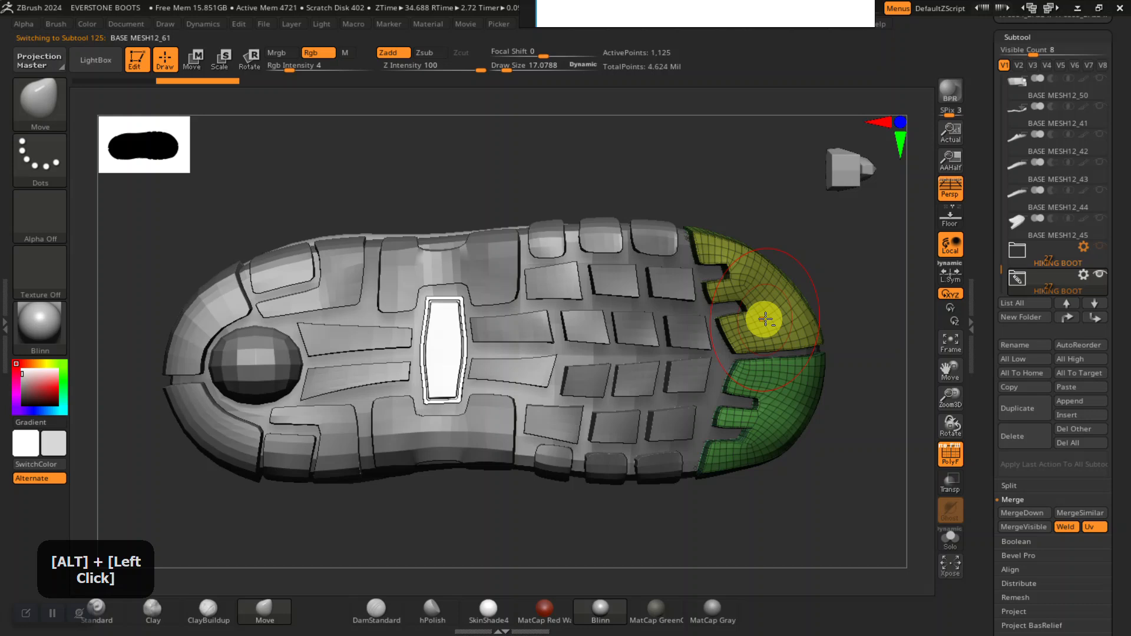
{"action": "left_click", "coordinate": [688, 326], "text": "alt"}
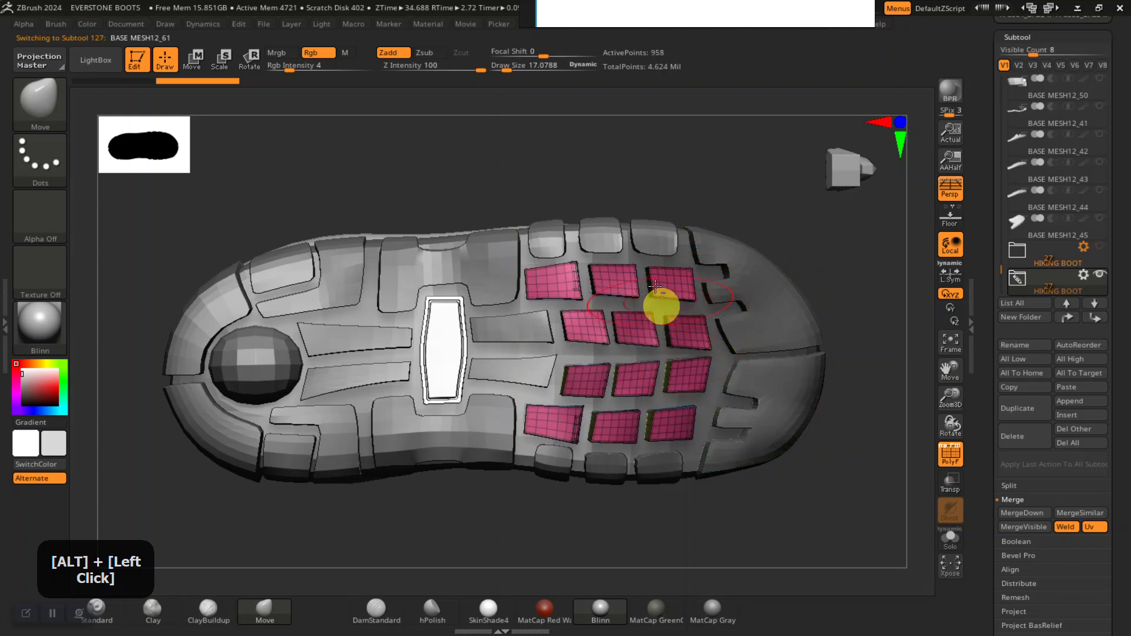
{"action": "left_click", "coordinate": [637, 240], "text": "alt"}
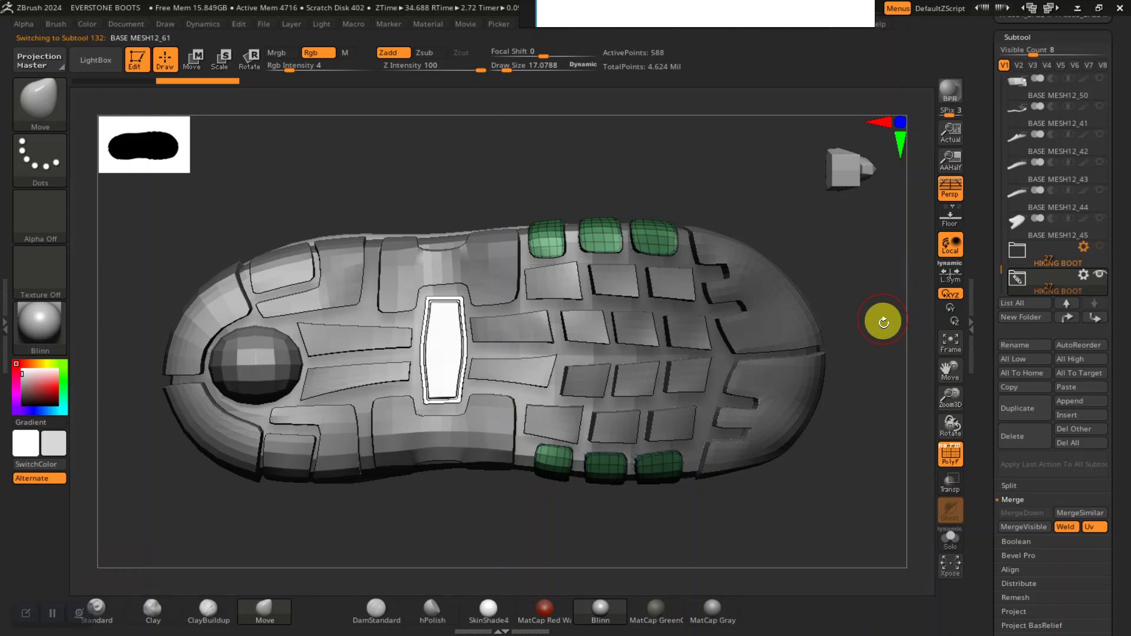
{"action": "left_click", "coordinate": [795, 324], "text": "alt"}
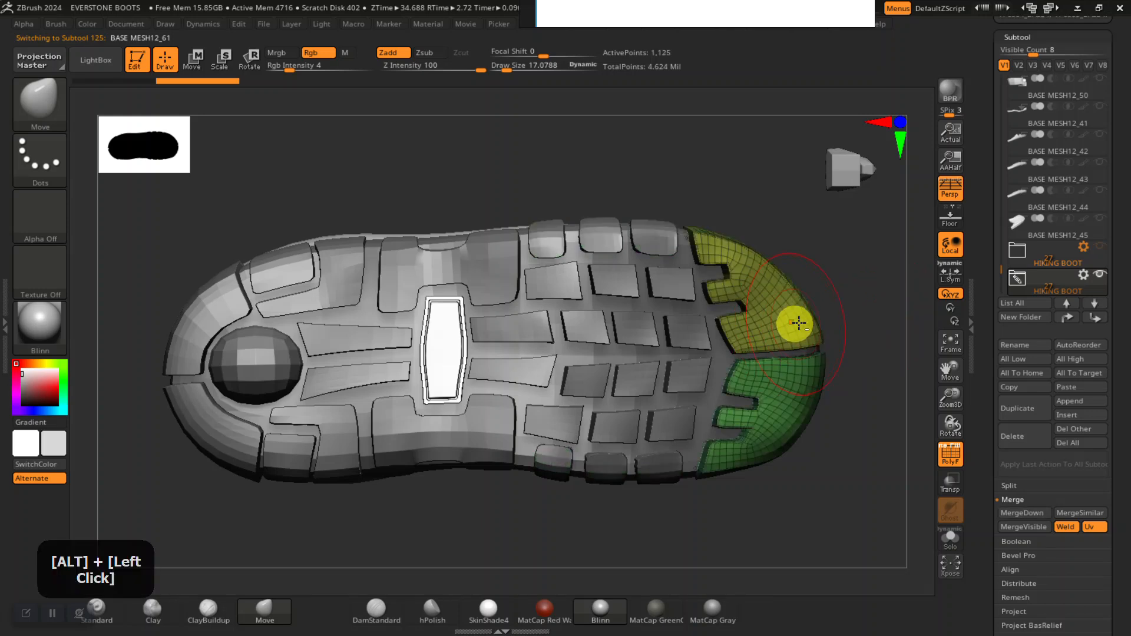
{"action": "left_click_drag", "start_coordinate": [989, 366], "coordinate": [995, 203]}
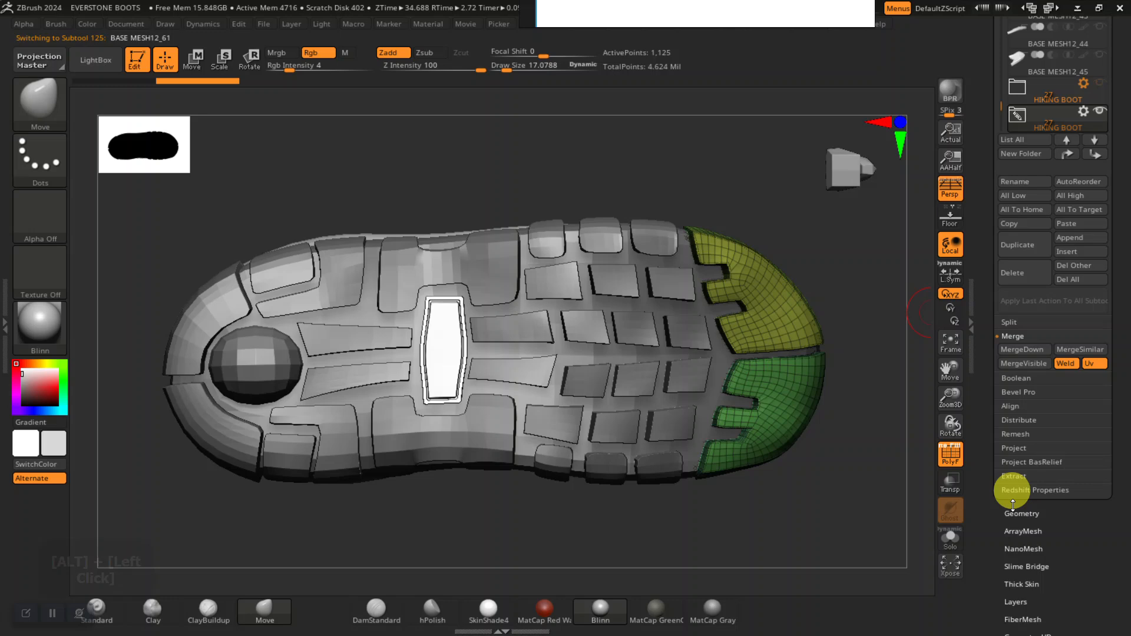
{"action": "left_click", "coordinate": [1018, 514]}
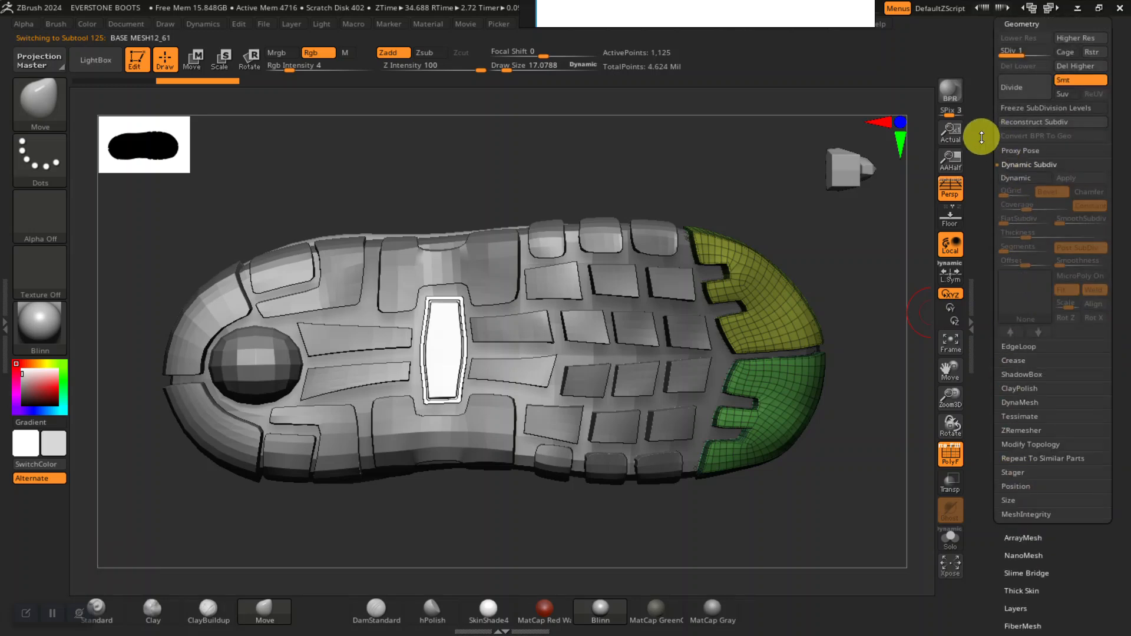
{"action": "left_click_drag", "start_coordinate": [982, 137], "coordinate": [1024, 141]}
{"action": "mouse_move", "coordinate": [874, 244]}
{"action": "left_mouse_down", "text": "alt"}
{"action": "mouse_move", "coordinate": [871, 253]}
{"action": "mouse_move", "coordinate": [886, 250]}
{"action": "left_mouse_up", "text": "alt"}
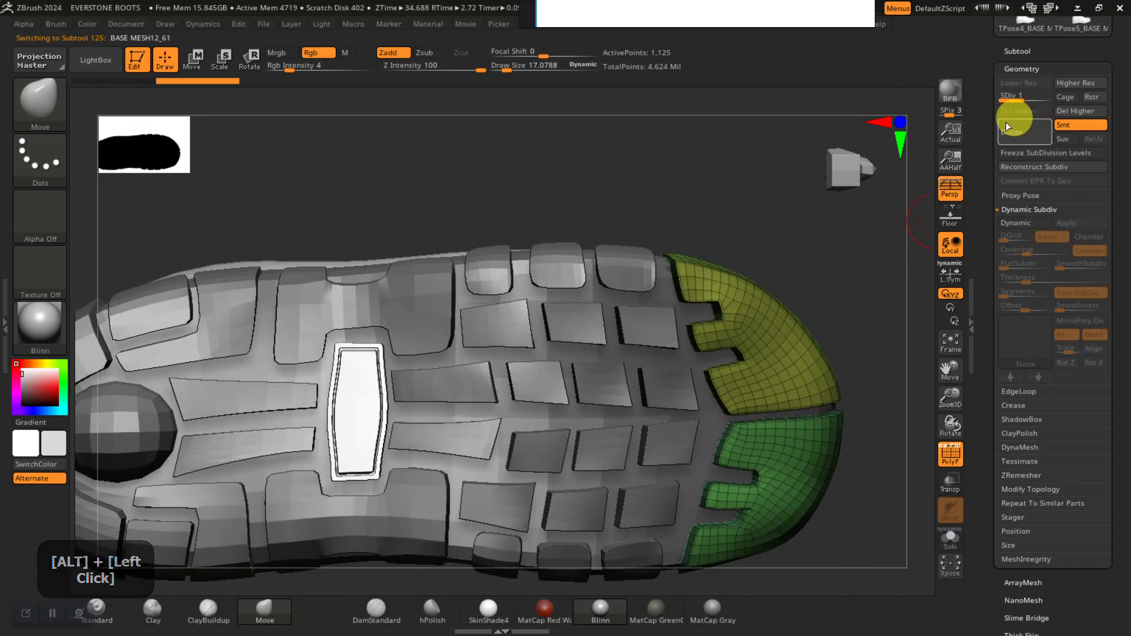
{"action": "left_click_drag", "start_coordinate": [1030, 97], "coordinate": [1010, 95]}
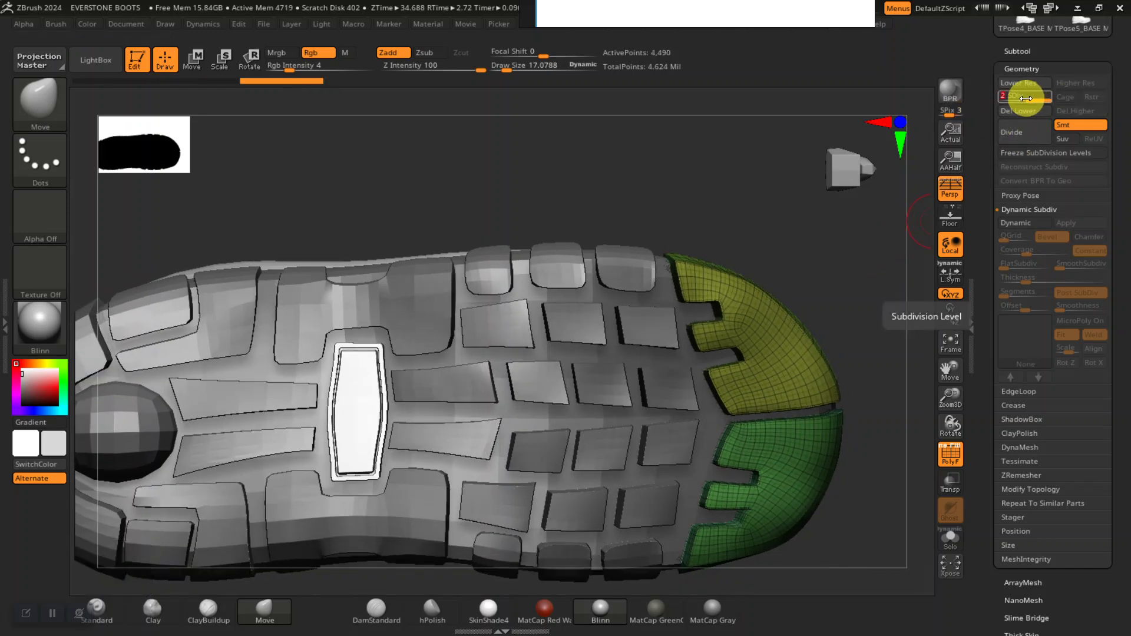
{"action": "left_click", "coordinate": [1077, 110]}
Set the rounded lugs along the forefoot edges to subdivision level 2 and delete their lower level.
{"action": "left_click", "coordinate": [634, 264], "text": "alt"}
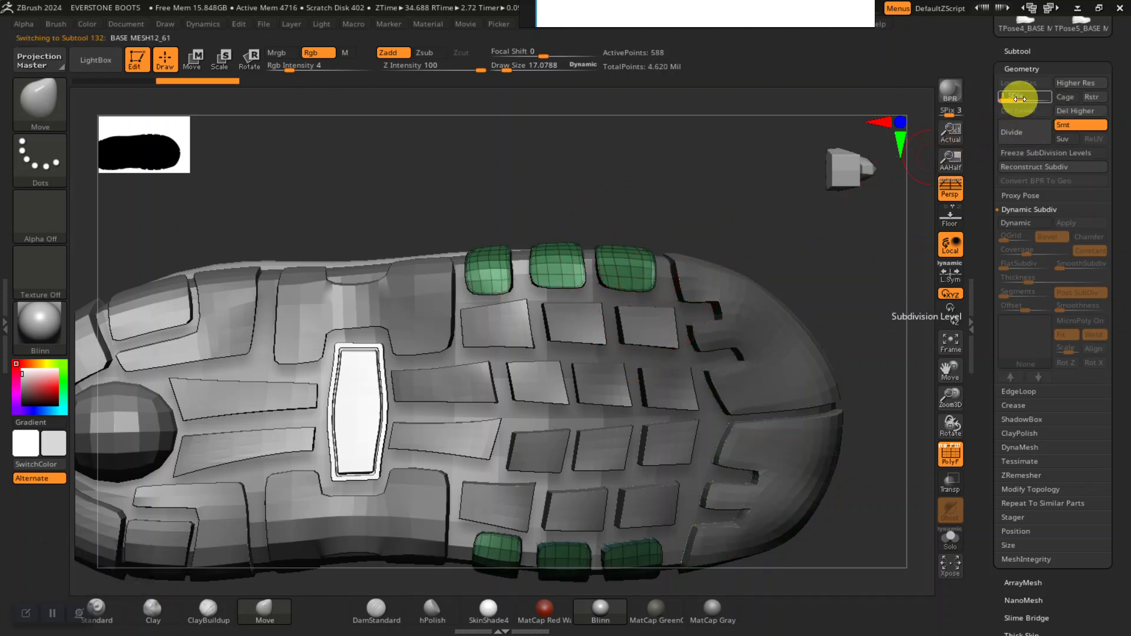
{"action": "left_click_drag", "start_coordinate": [1021, 98], "coordinate": [1040, 97]}
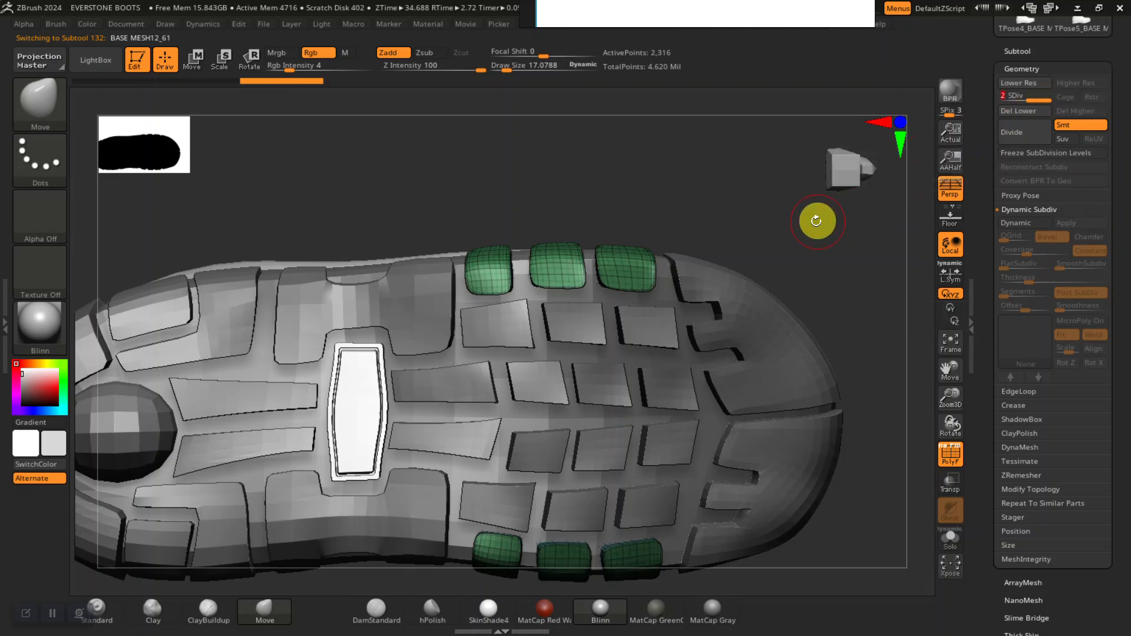
{"action": "mouse_move", "coordinate": [798, 214]}
{"action": "left_mouse_down"}
{"action": "mouse_move", "coordinate": [788, 215]}
{"action": "mouse_move", "coordinate": [798, 159]}
{"action": "mouse_move", "coordinate": [796, 213]}
{"action": "mouse_move", "coordinate": [808, 207]}
{"action": "mouse_move", "coordinate": [796, 209]}
{"action": "left_mouse_up"}
{"action": "key", "text": "shift+f"}
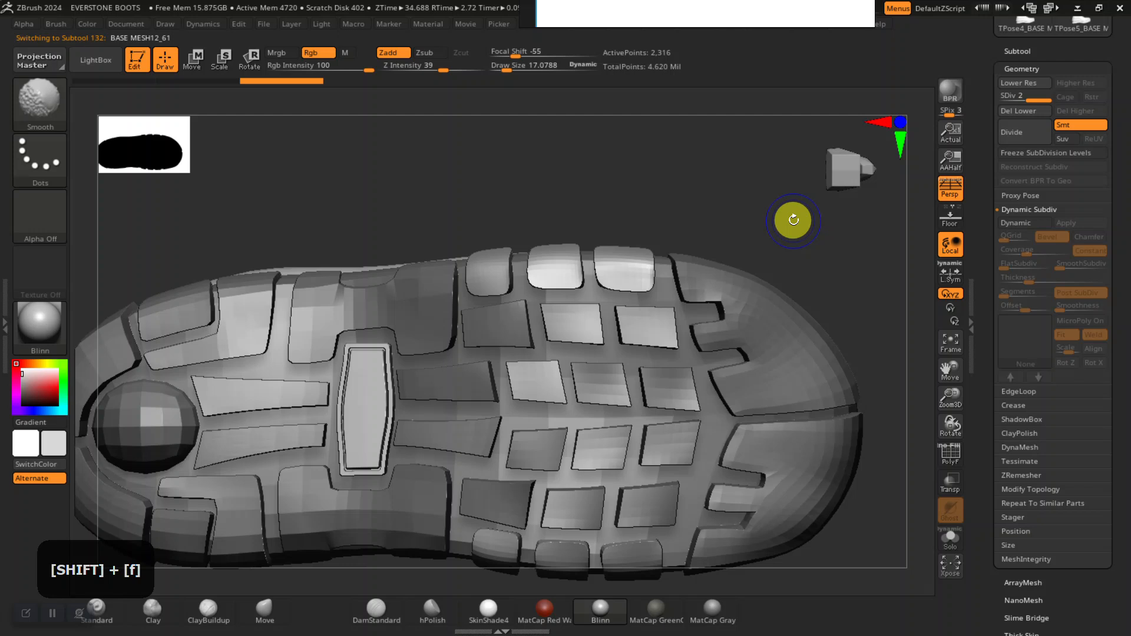
{"action": "key", "text": "shift+f"}
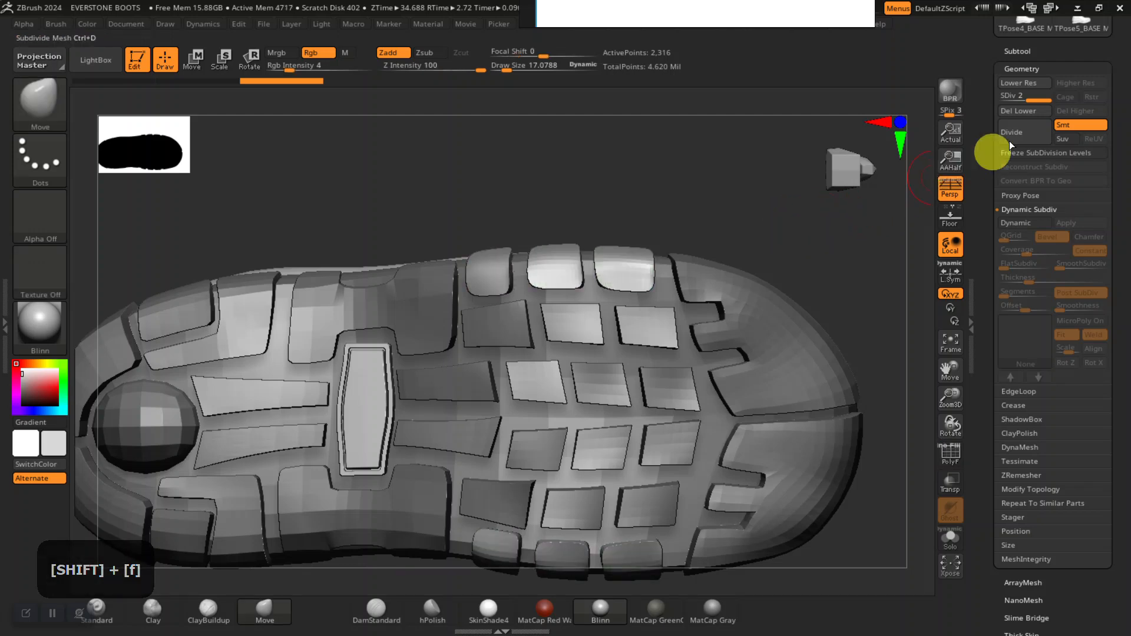
{"action": "left_click", "coordinate": [1016, 109]}
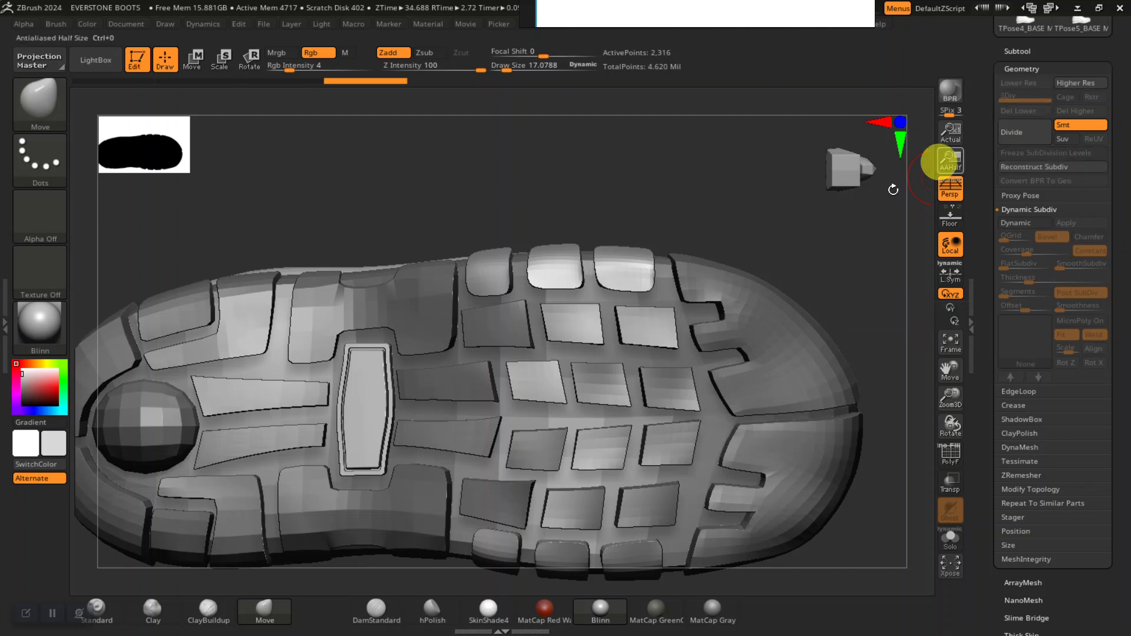
Delete the higher subdivision levels of the square forefoot lugs and turn the polyframe display back on.
{"action": "left_click", "coordinate": [660, 377], "text": "alt"}
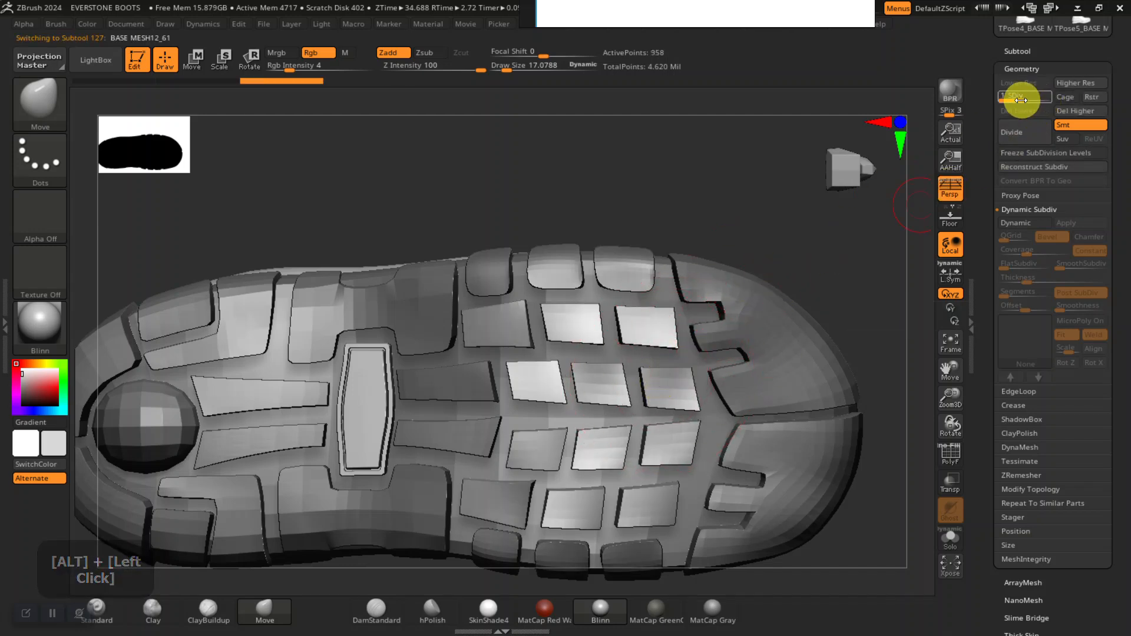
{"action": "left_click", "coordinate": [1066, 110]}
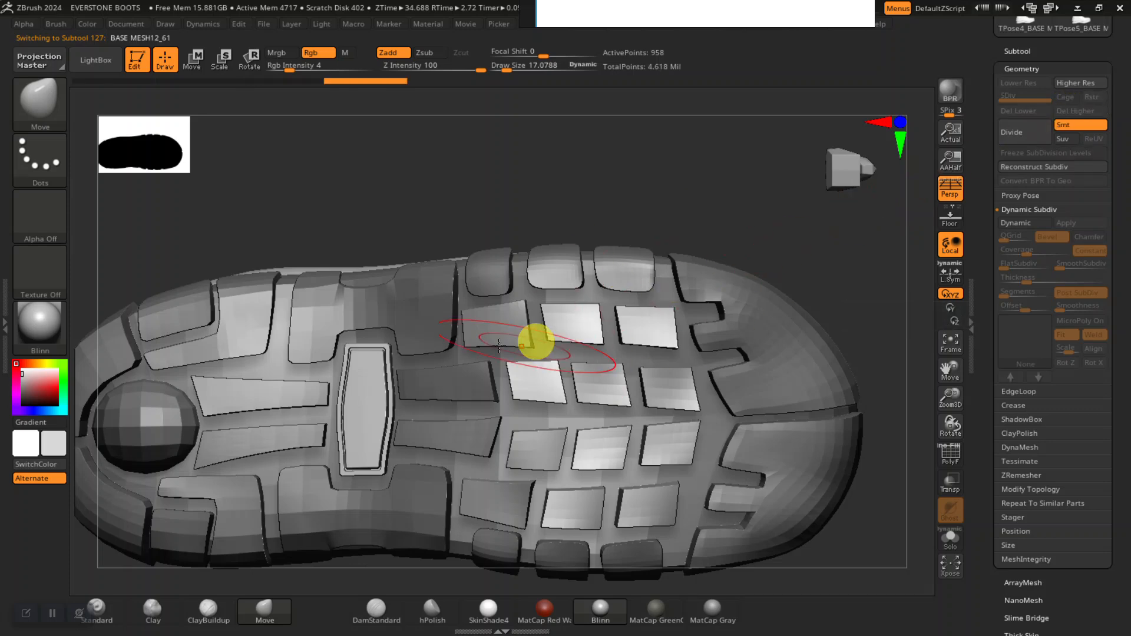
{"action": "left_click", "coordinate": [532, 175], "text": "alt"}
{"action": "left_click_drag", "start_coordinate": [532, 176], "coordinate": [555, 232], "text": "alt"}
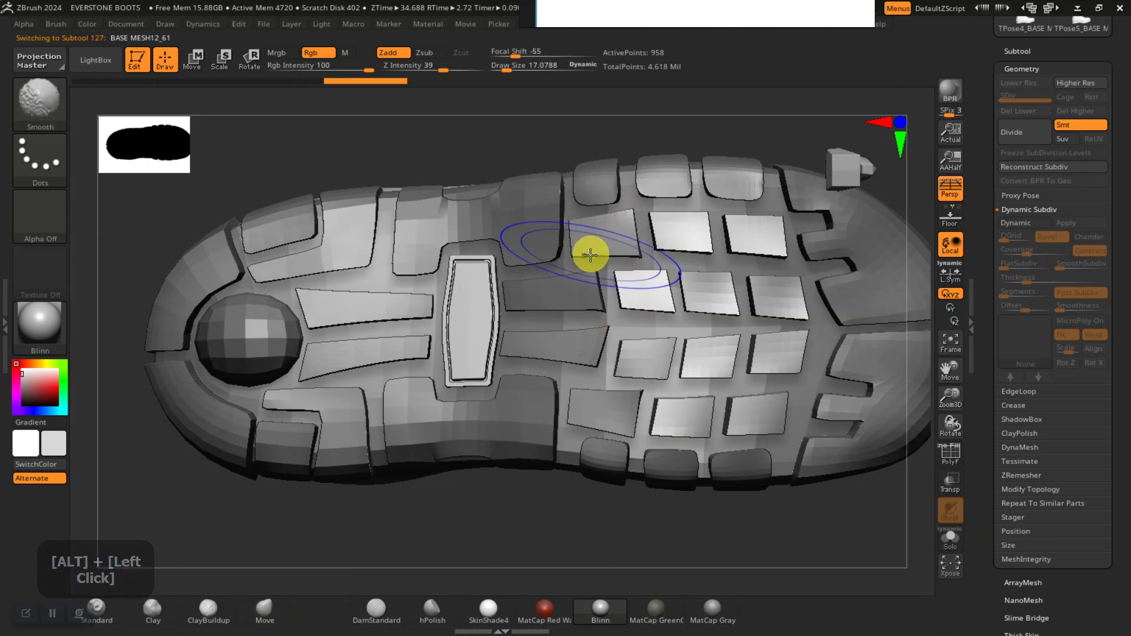
{"action": "key", "text": "shift+f"}
Set the four long wedge lugs and the two midfoot tread blocks to subdivision level 2, deleting their lower levels.
{"action": "left_click", "coordinate": [548, 297], "text": "alt"}
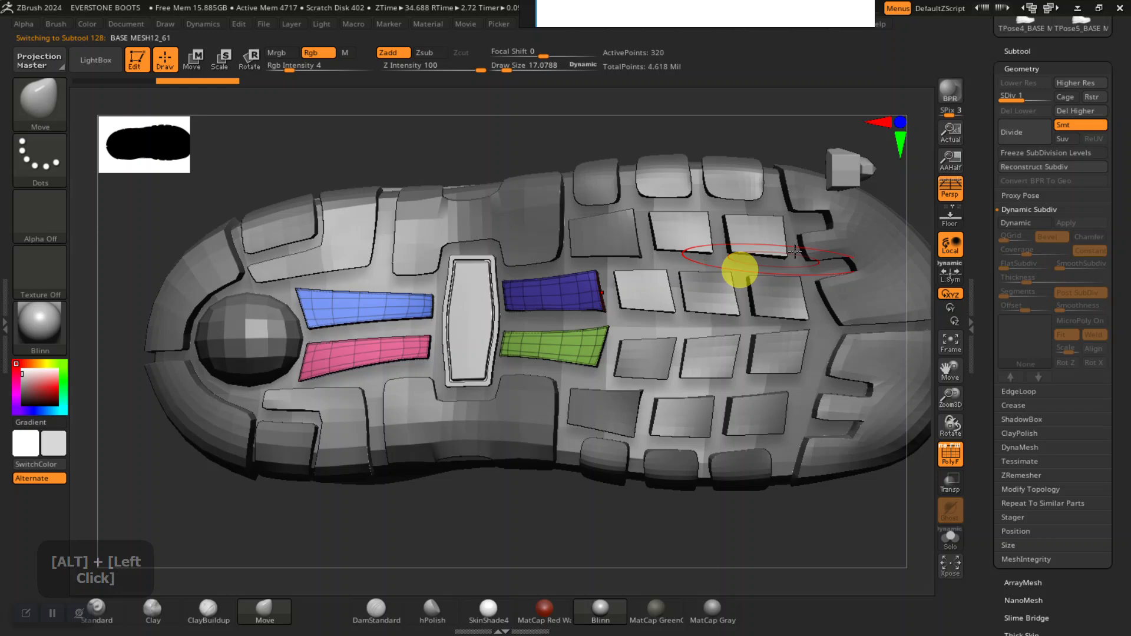
{"action": "left_click", "coordinate": [1041, 96]}
{"action": "left_click", "coordinate": [1025, 111]}
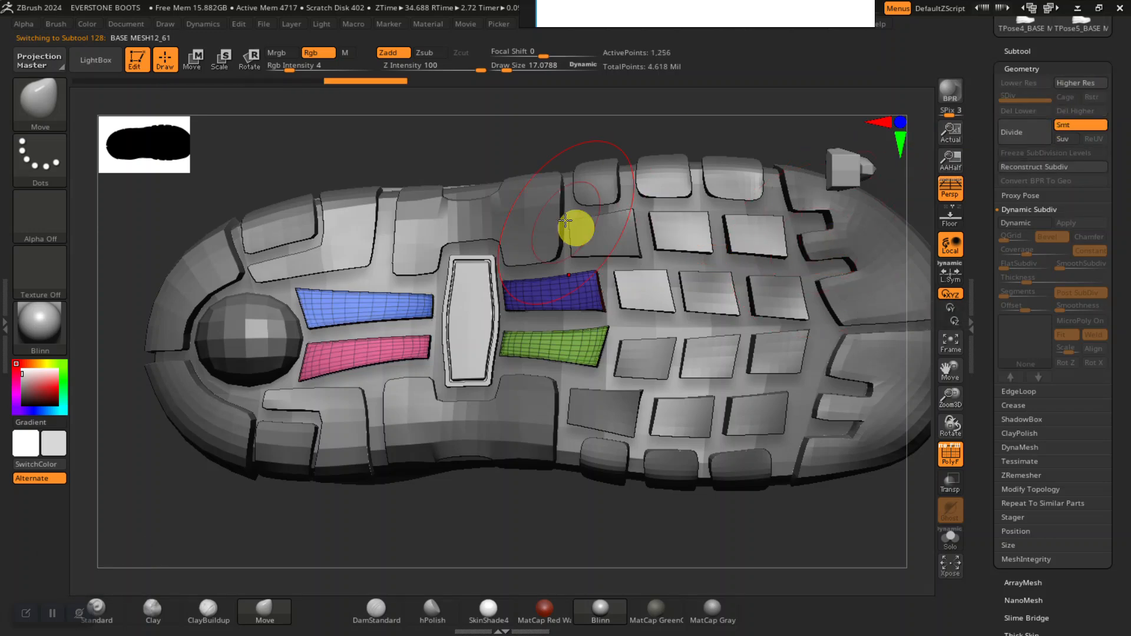
{"action": "left_click", "coordinate": [535, 217], "text": "alt"}
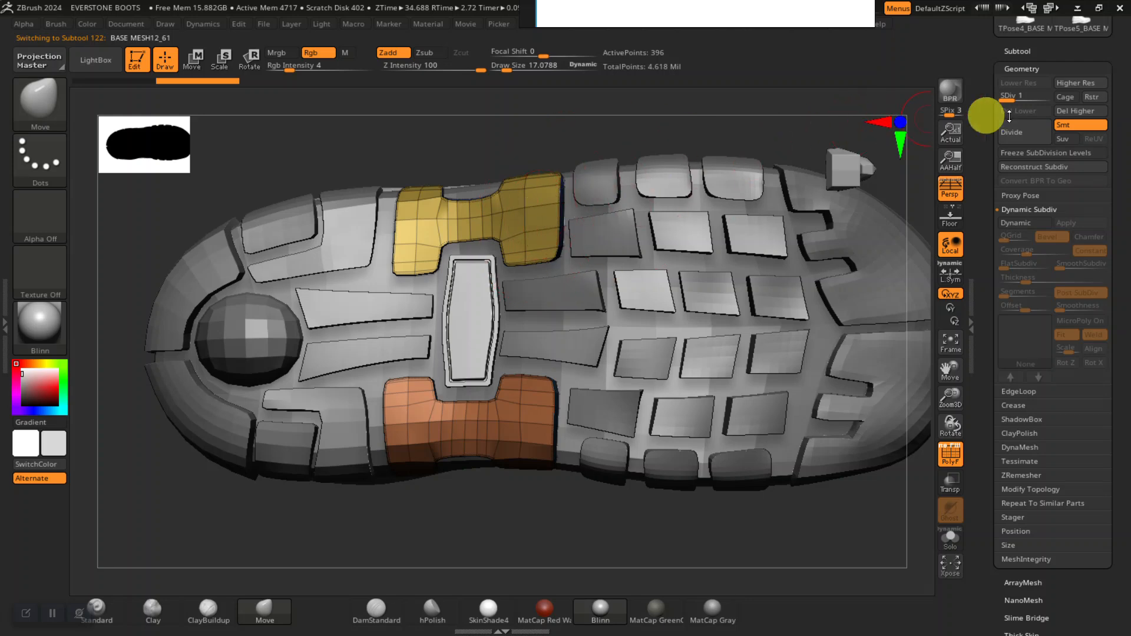
{"action": "left_click", "coordinate": [1022, 97]}
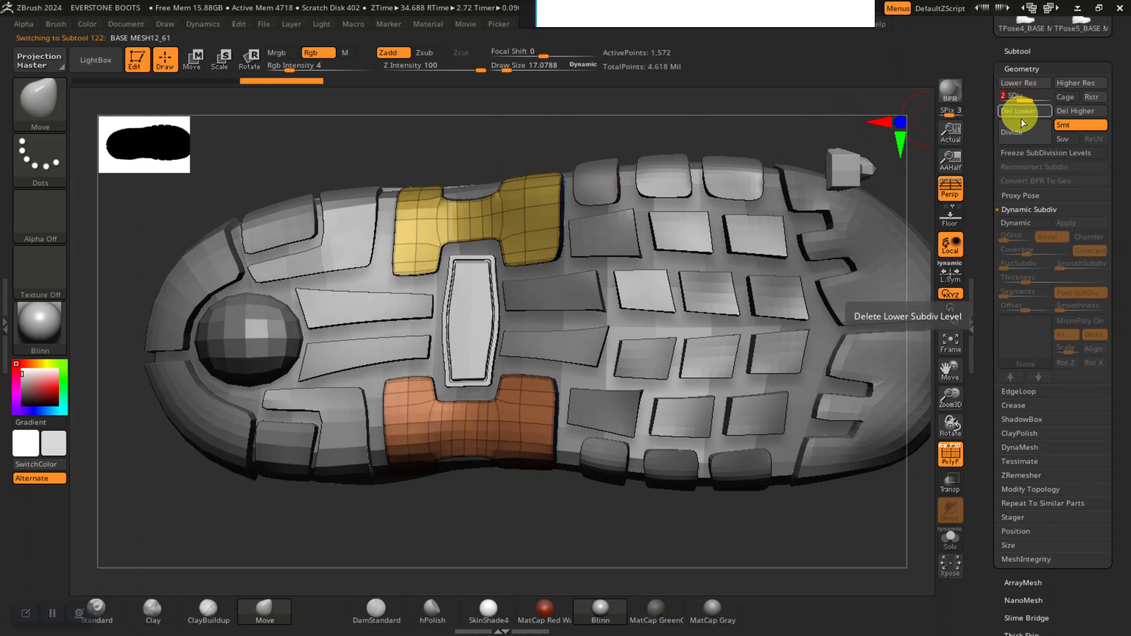
{"action": "left_click", "coordinate": [1022, 113]}
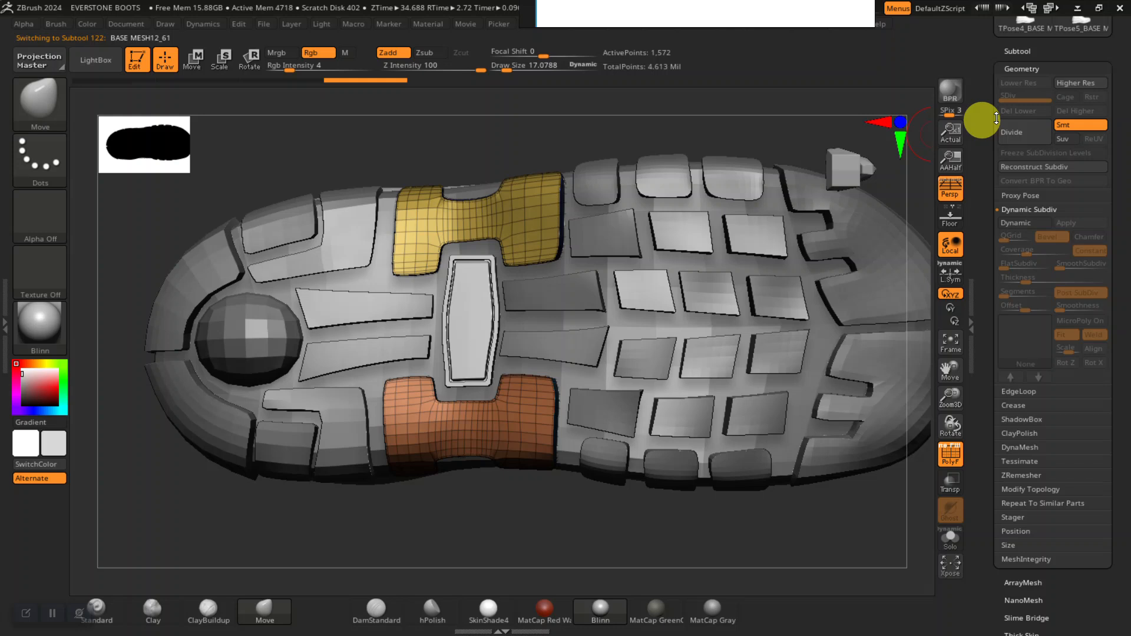
Set the rear side tread blocks between midfoot and heel to subdivision level 2 and delete their lower level.
{"action": "left_click", "coordinate": [469, 293], "text": "alt"}
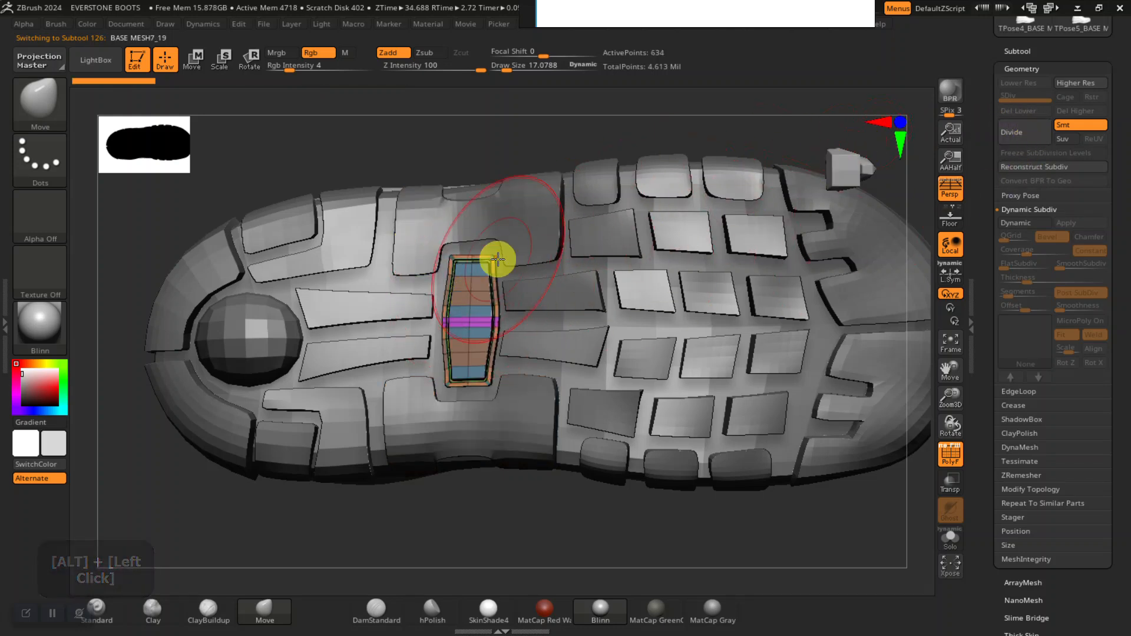
{"action": "left_click", "coordinate": [382, 299], "text": "alt"}
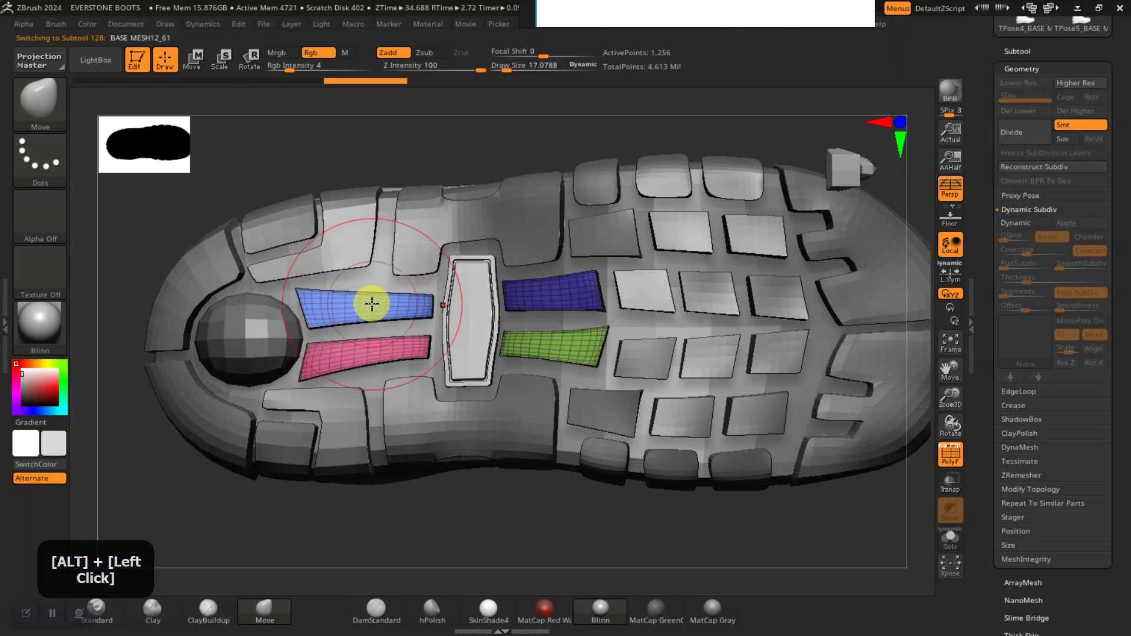
{"action": "left_click", "coordinate": [351, 245], "text": "alt"}
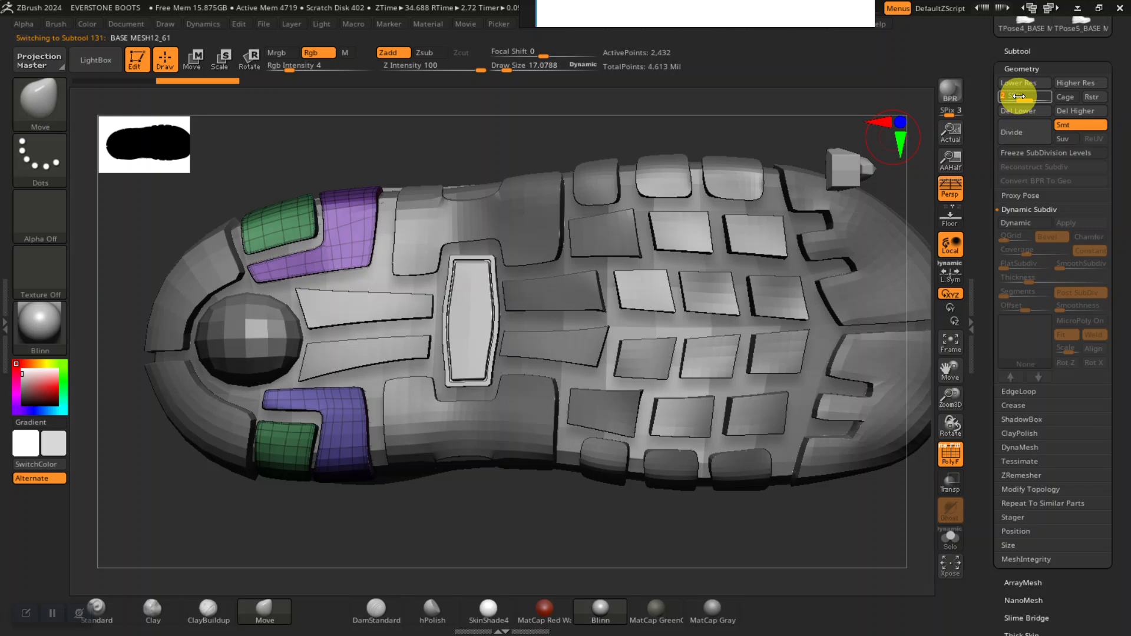
{"action": "left_click", "coordinate": [1013, 133]}
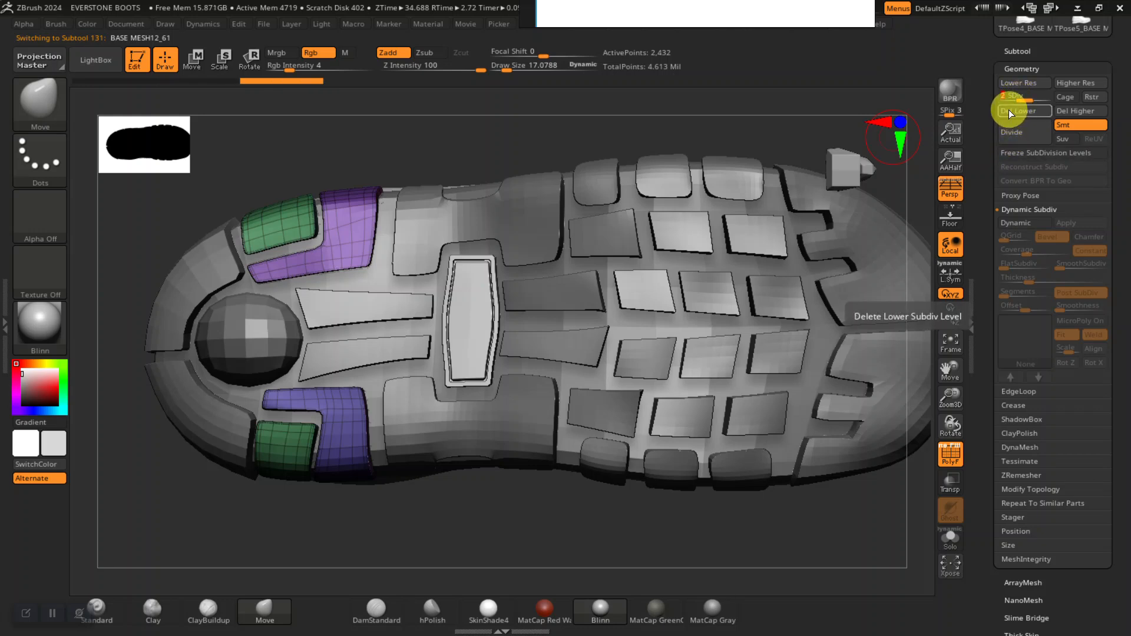
{"action": "left_click", "coordinate": [1010, 111]}
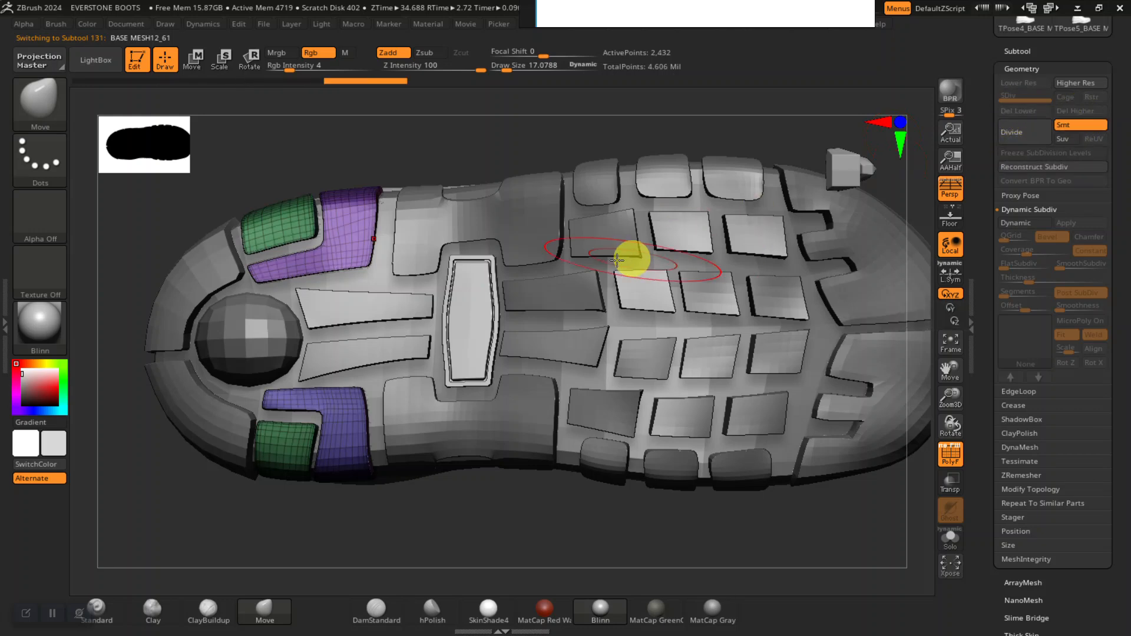
Delete the lower subdivision levels of the round heel dome at level 3 and of the curved heel treads at level 2.
{"action": "left_click", "coordinate": [259, 335], "text": "alt"}
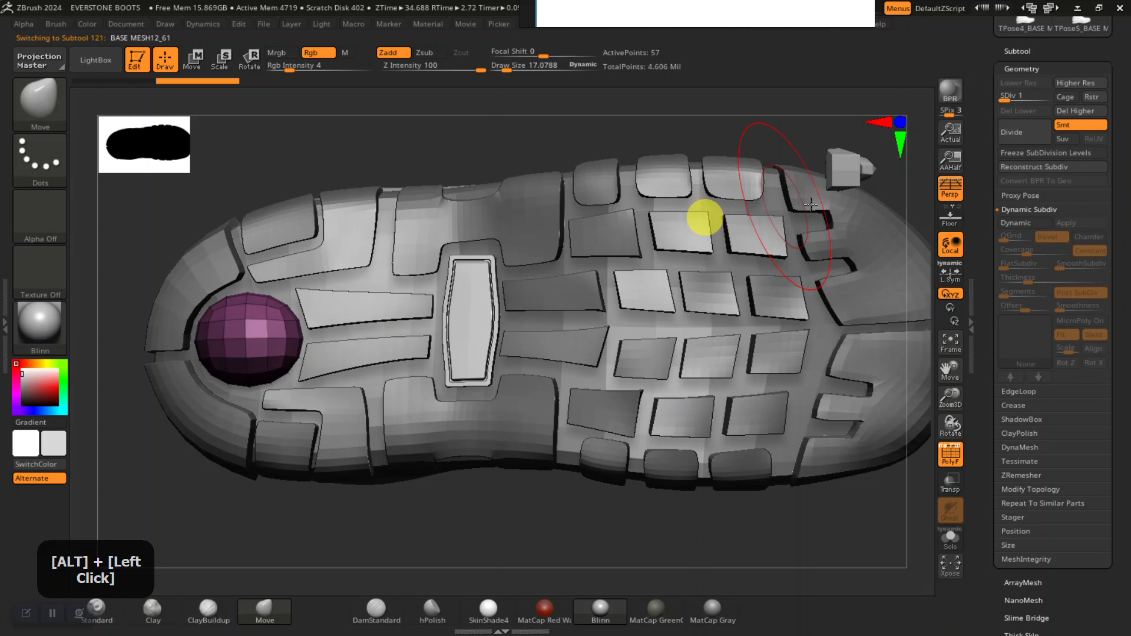
{"action": "left_click", "coordinate": [1009, 132]}
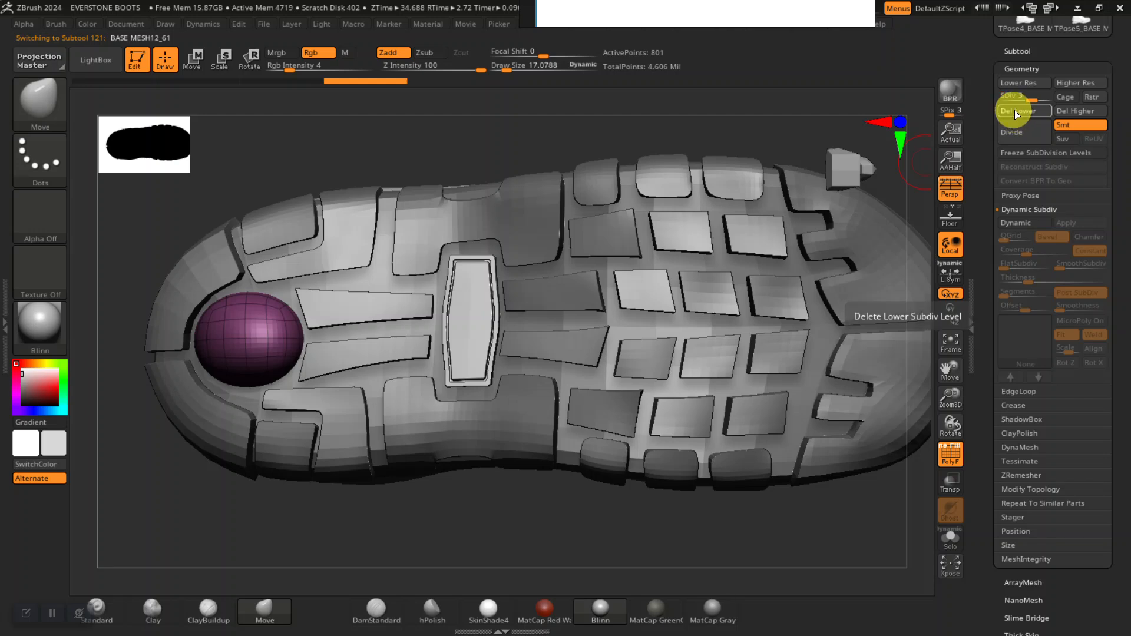
{"action": "left_click", "coordinate": [1013, 111]}
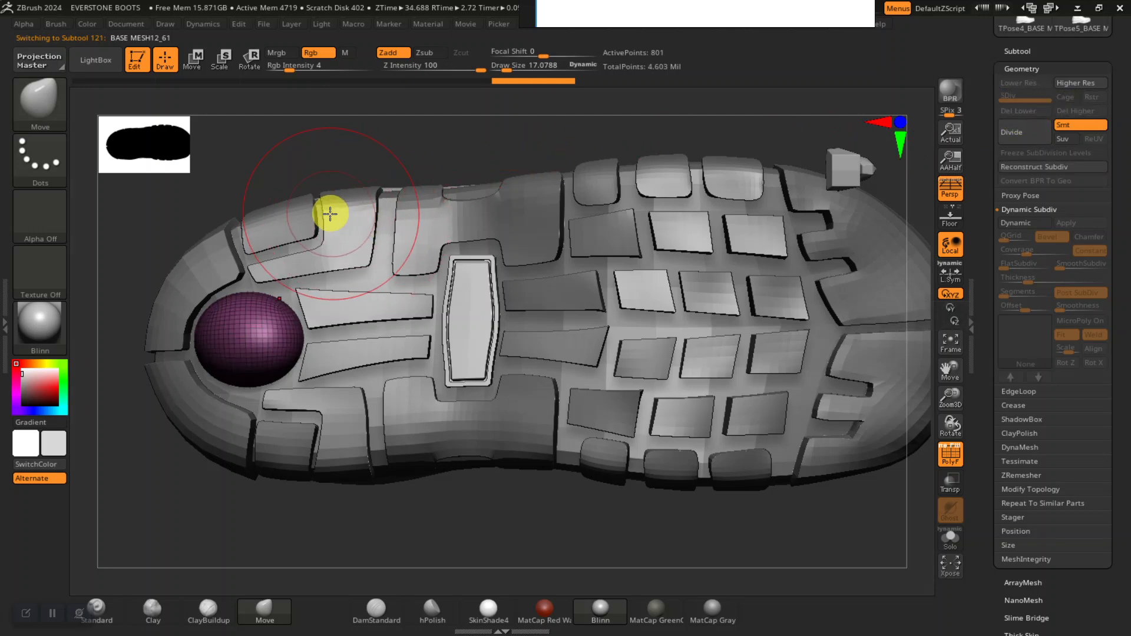
{"action": "left_click", "coordinate": [227, 254], "text": "alt"}
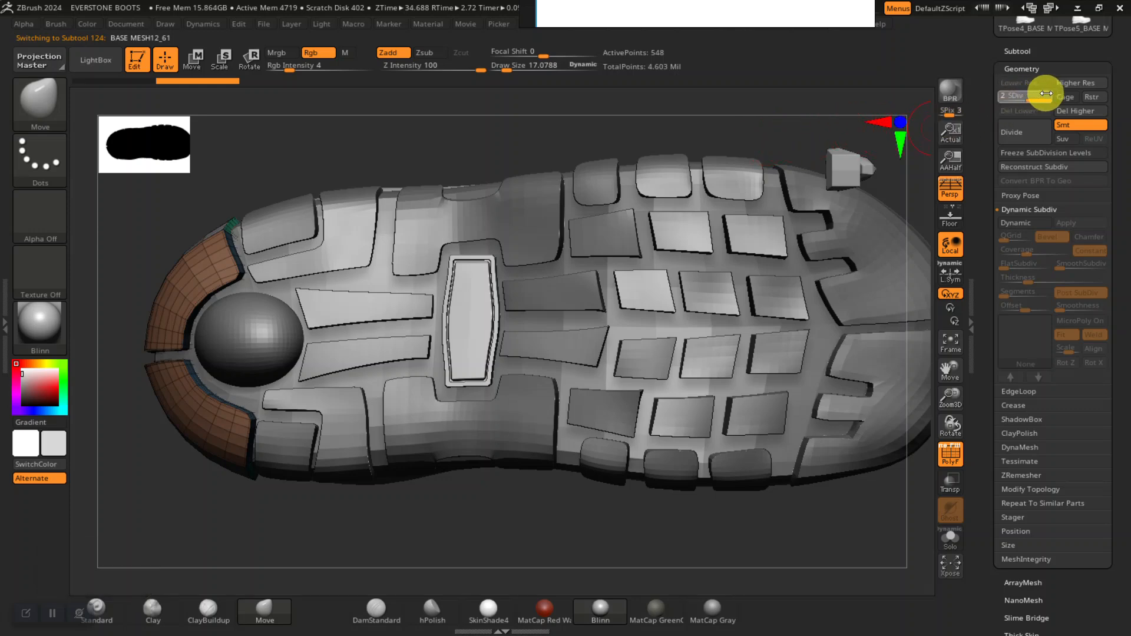
{"action": "left_click", "coordinate": [1023, 110]}
{"action": "left_click_drag", "start_coordinate": [690, 108], "coordinate": [888, 146], "text": "alt"}
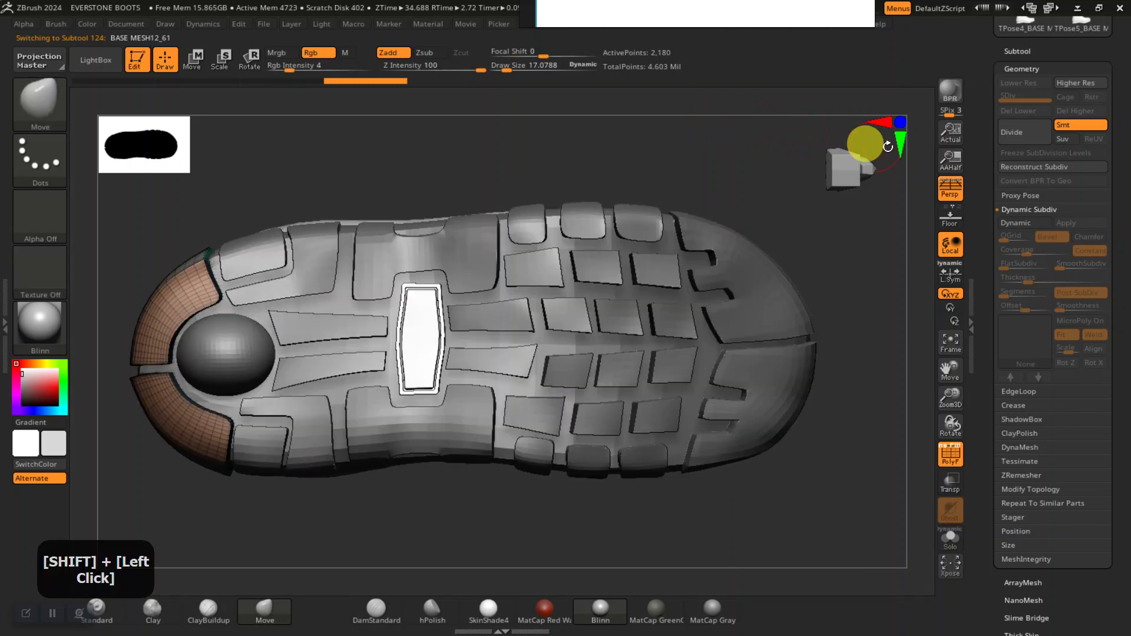
Open the duplicated HIKING BOOT folder in the subtool list and select its last subtool, the forefoot edge lugs BASE MESH12_61.
{"action": "left_click", "coordinate": [1018, 51]}
{"action": "scroll", "coordinate": [1002, 252], "scroll_direction": "down", "scroll_amount": 3}
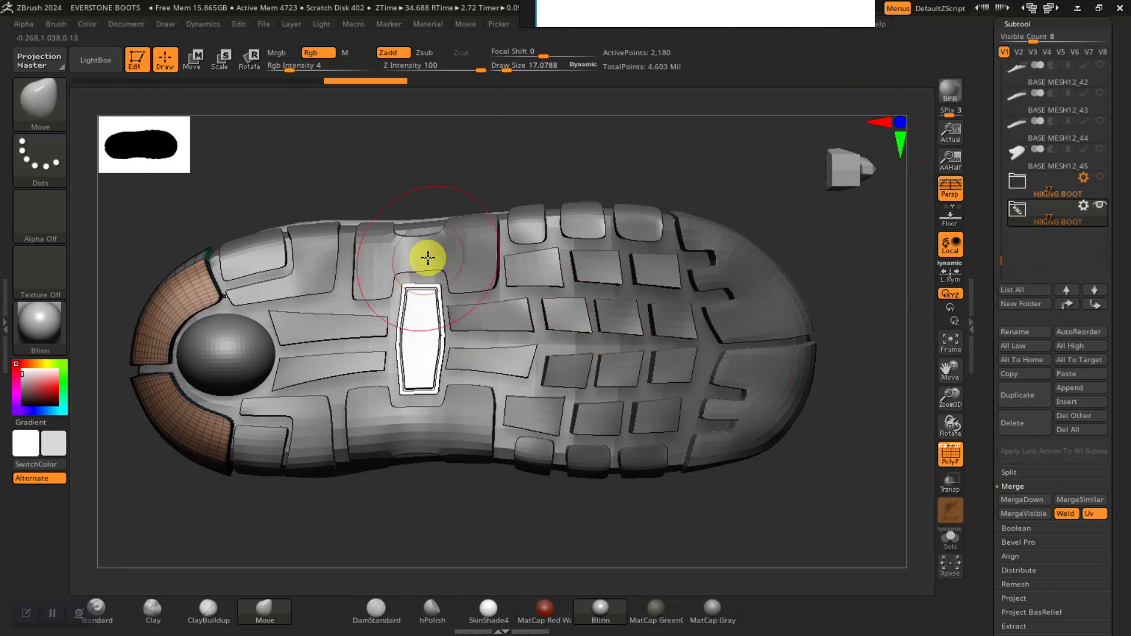
{"action": "left_click", "coordinate": [1097, 307], "text": "shift"}
{"action": "left_click_drag", "start_coordinate": [1004, 274], "coordinate": [1000, 261]}
{"action": "left_click", "coordinate": [1019, 214]}
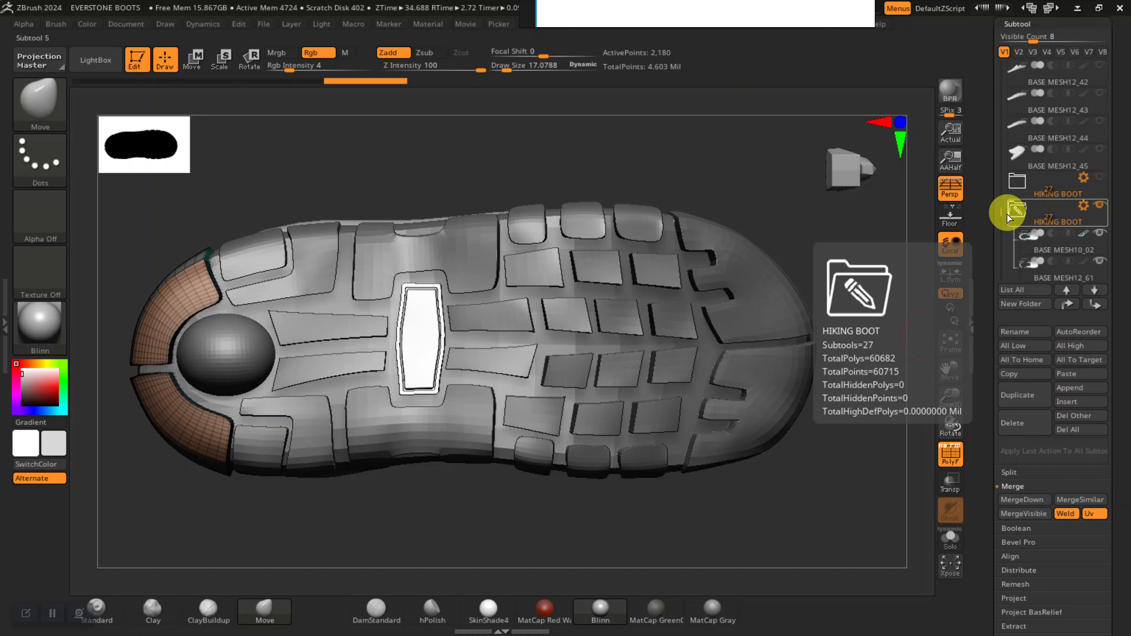
{"action": "left_click_drag", "start_coordinate": [1002, 212], "coordinate": [997, 258]}
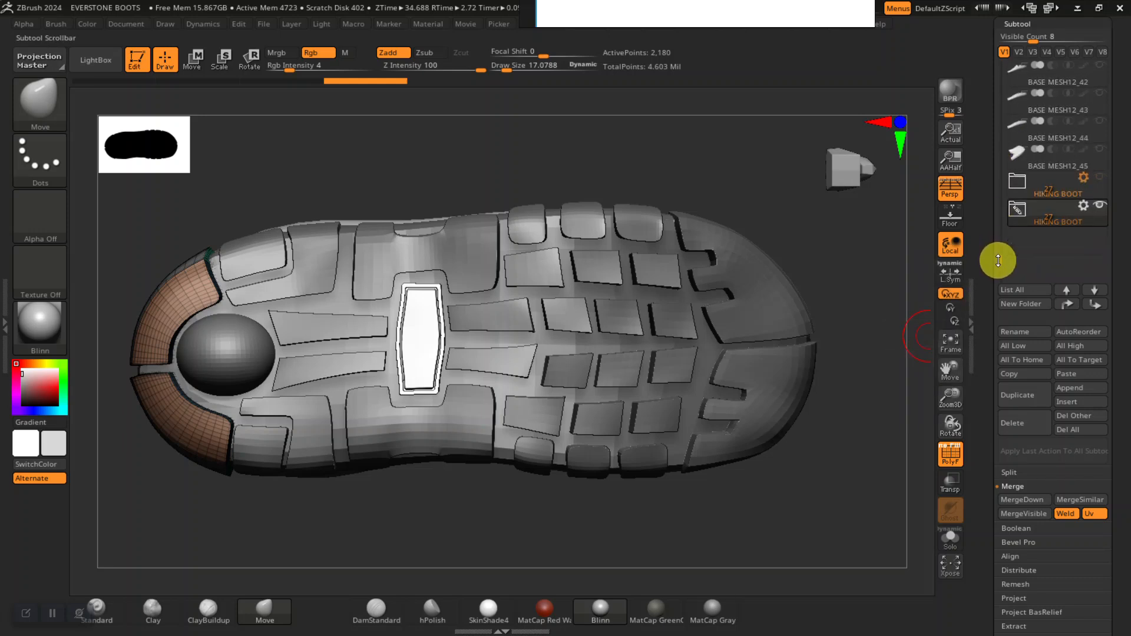
{"action": "left_click_drag", "start_coordinate": [1000, 215], "coordinate": [996, 262]}
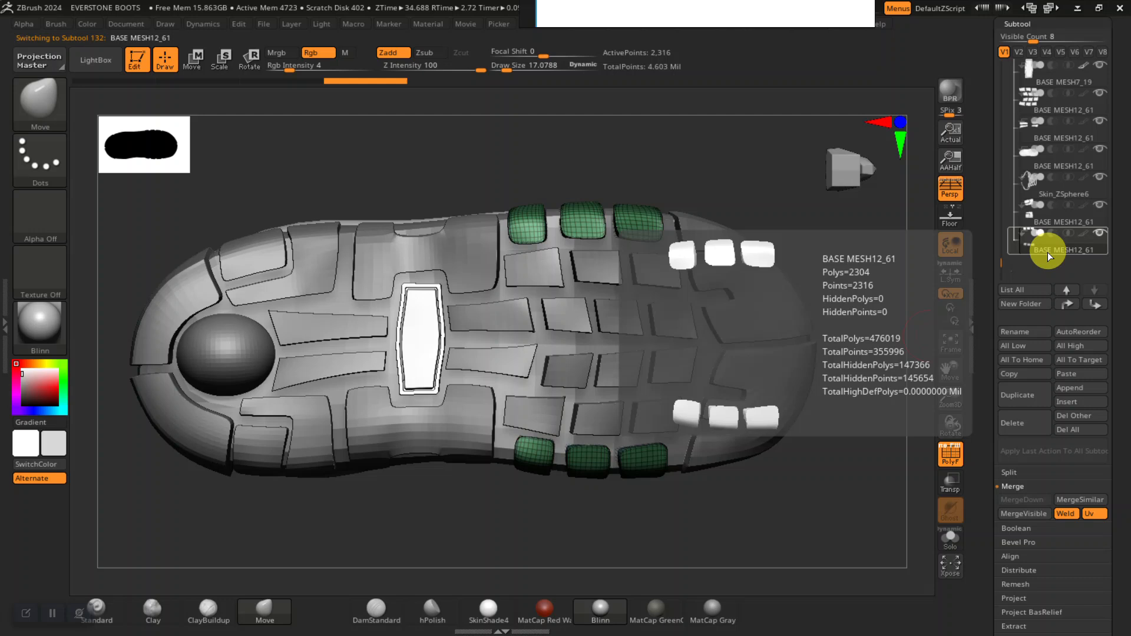
Move the forefoot edge lugs and the rear side tread blocks out of the duplicated folder to the end of the subtool list and hide the lugs.
{"action": "left_click", "coordinate": [1052, 218]}
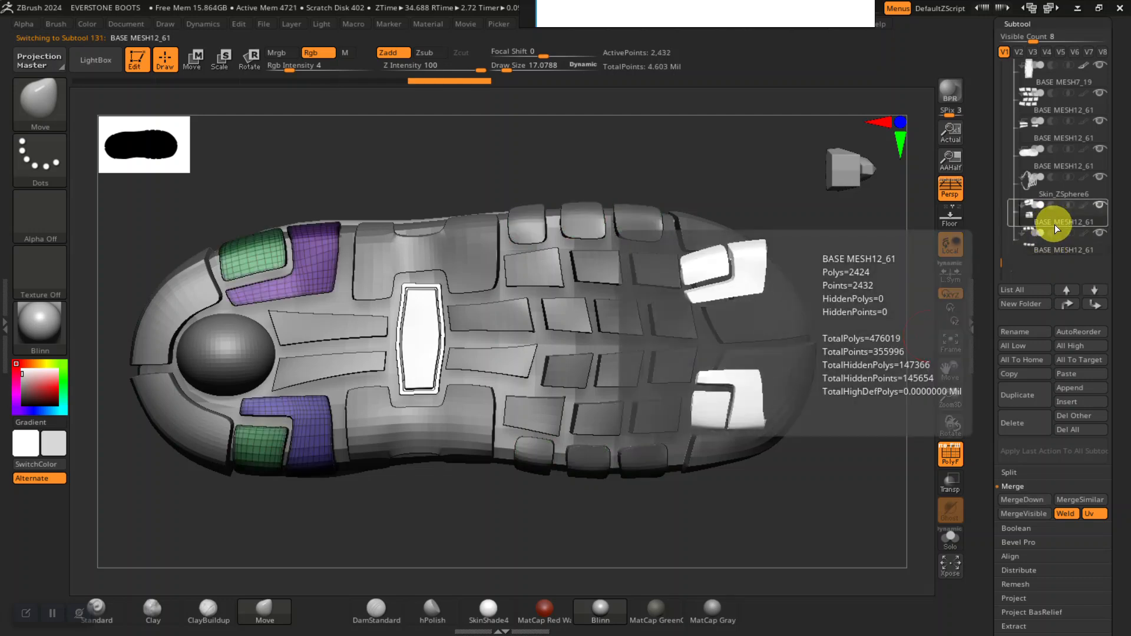
{"action": "left_click", "coordinate": [1057, 246]}
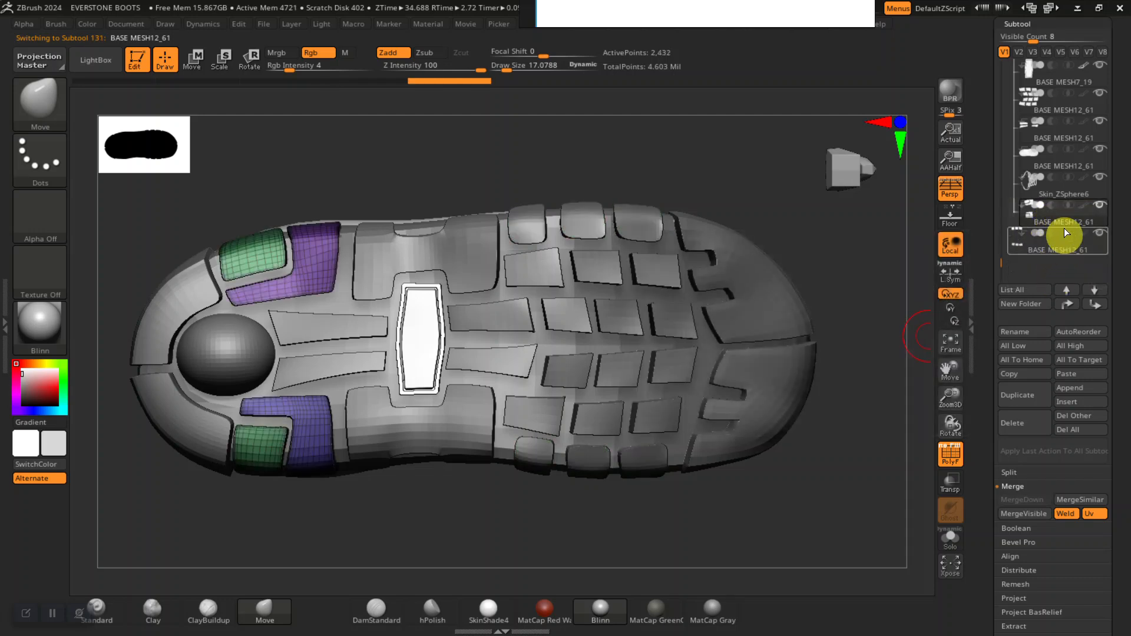
{"action": "left_click", "coordinate": [1061, 218]}
{"action": "left_click", "coordinate": [1061, 236]}
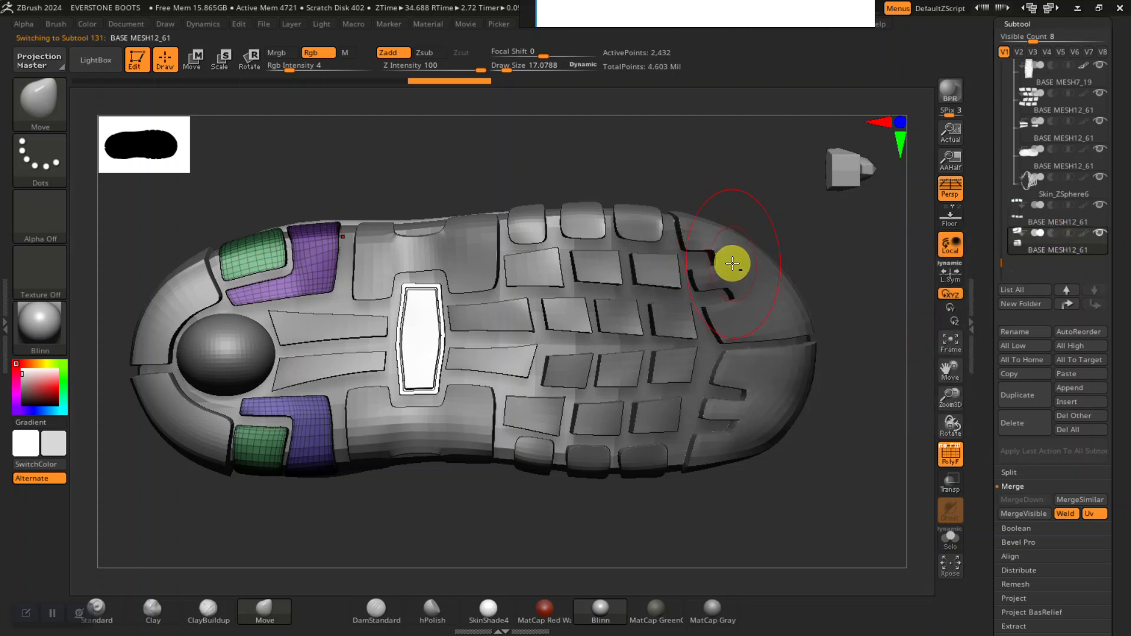
{"action": "left_click", "coordinate": [1100, 233]}
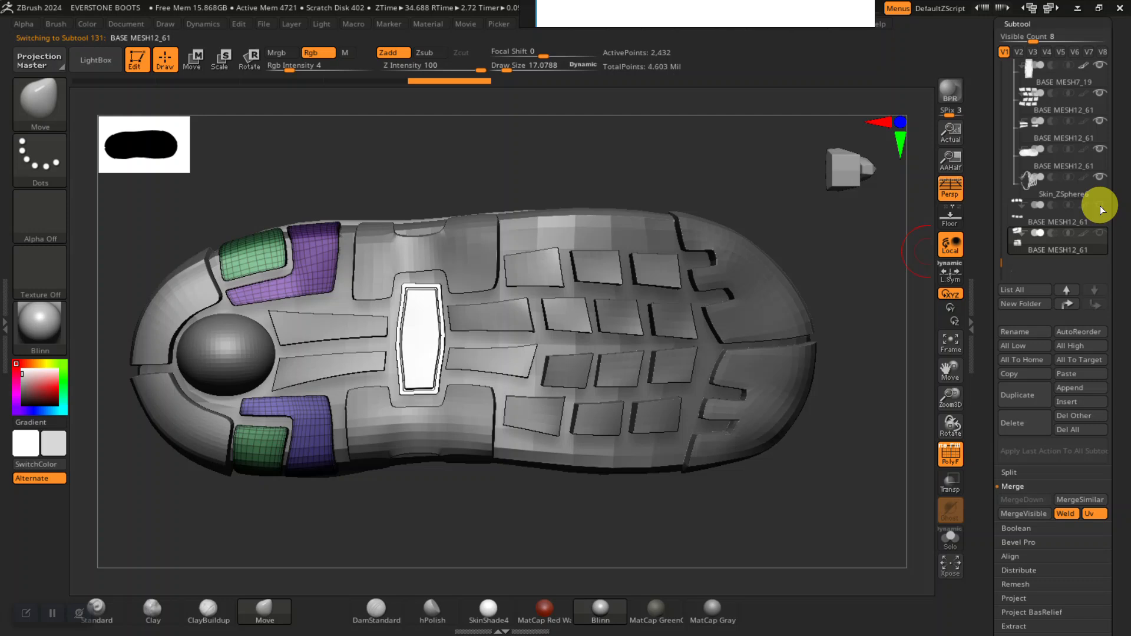
Move the two large toe treads and the grid of twelve forefoot blocks out of the folder to the end of the subtool list.
{"action": "left_click", "coordinate": [745, 289], "text": "alt"}
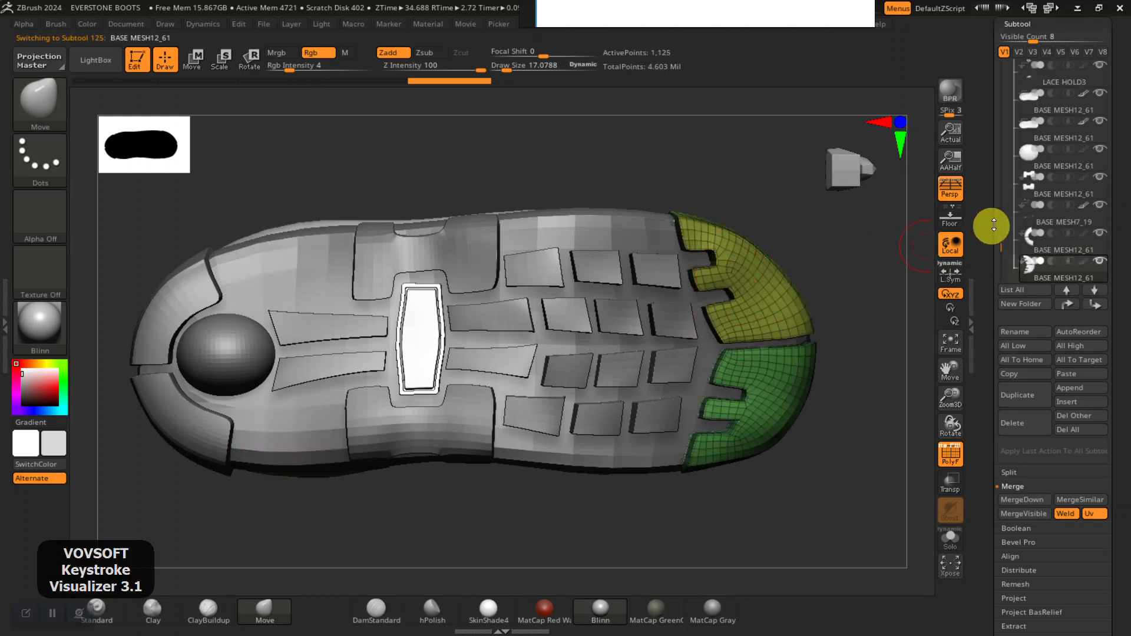
{"action": "scroll", "coordinate": [1002, 247], "scroll_direction": "down", "scroll_amount": 3}
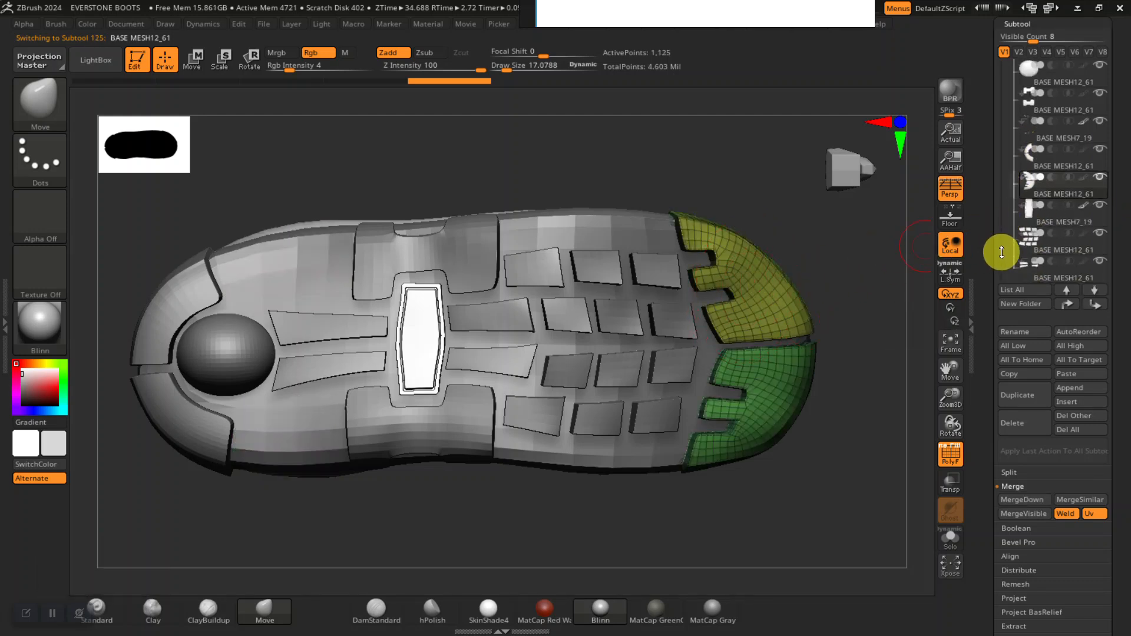
{"action": "left_click", "coordinate": [1094, 305]}
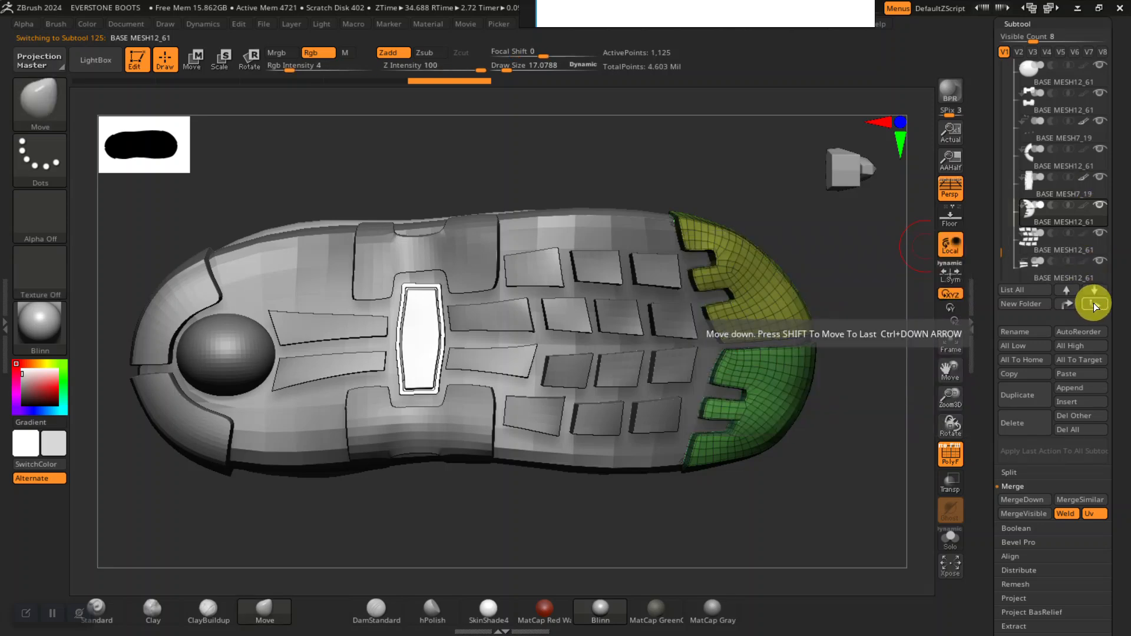
{"action": "left_click", "coordinate": [1095, 305], "text": "shift"}
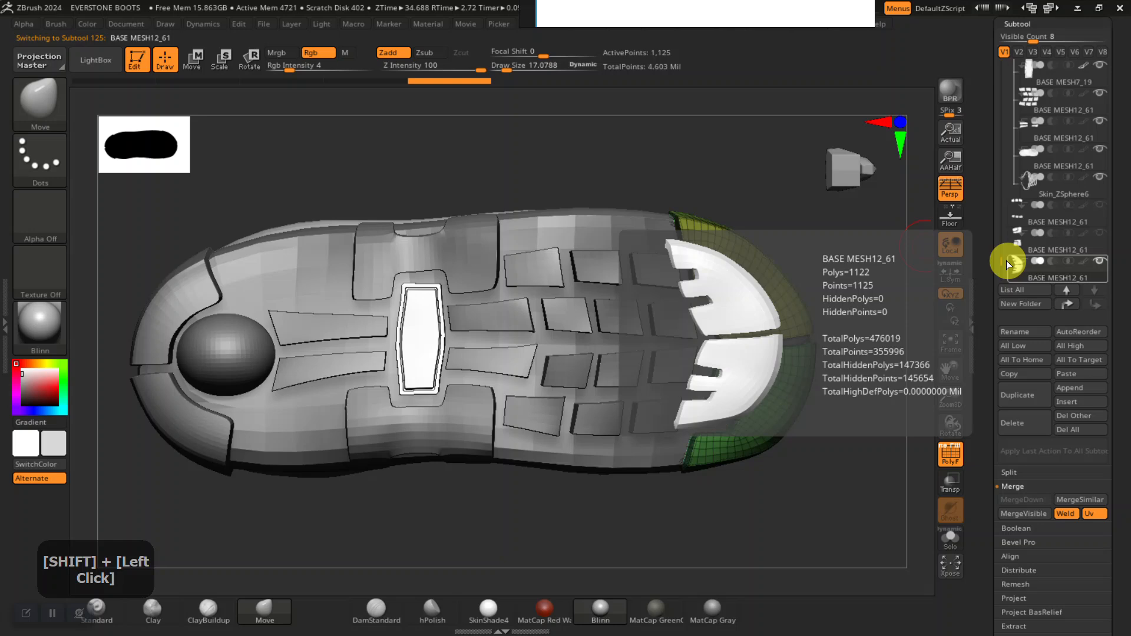
{"action": "left_click", "coordinate": [605, 271], "text": "alt"}
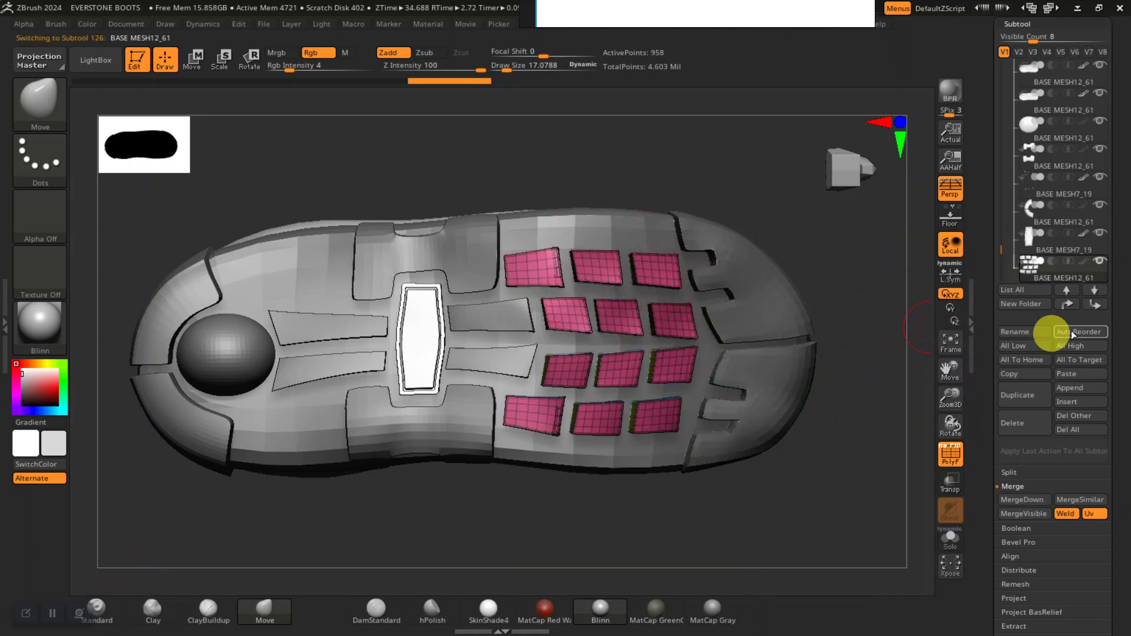
{"action": "left_click", "coordinate": [1095, 305], "text": "shift"}
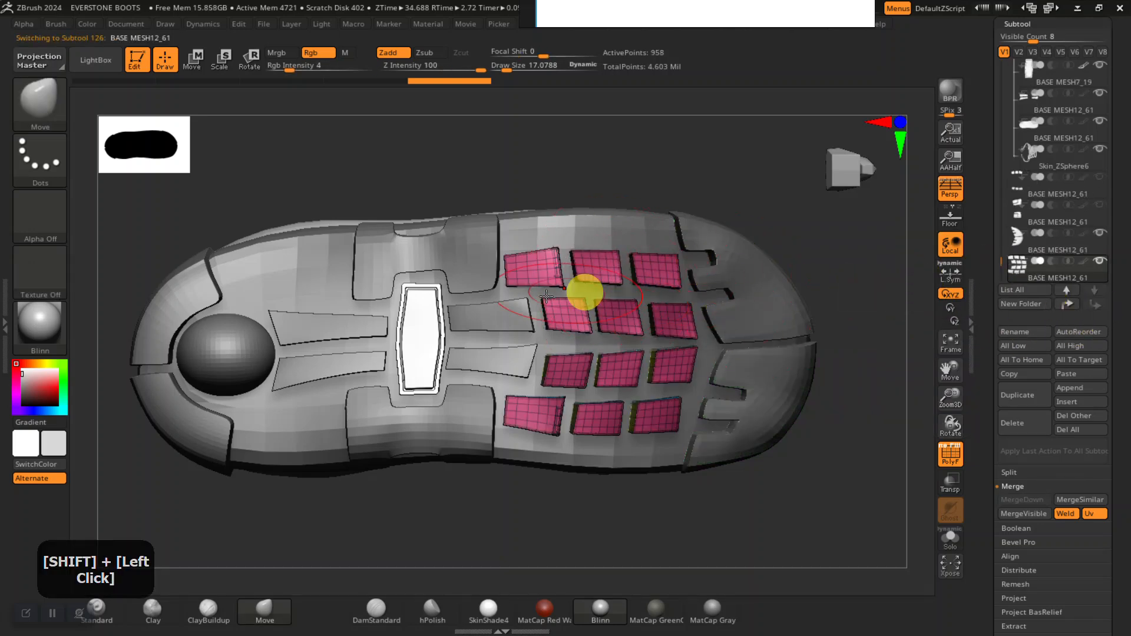
Move the two midfoot side tread blocks and the four long wedge lugs to the end of the subtool list.
{"action": "left_click", "coordinate": [464, 265], "text": "alt"}
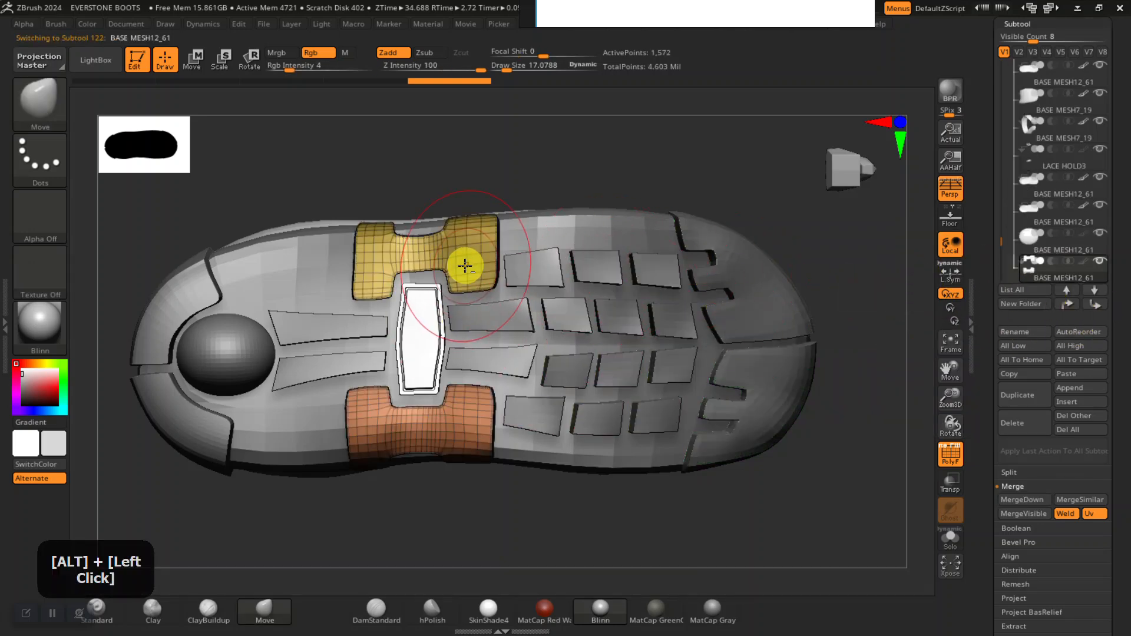
{"action": "left_click", "coordinate": [1102, 310], "text": "shift"}
{"action": "left_click", "coordinate": [503, 318], "text": "alt"}
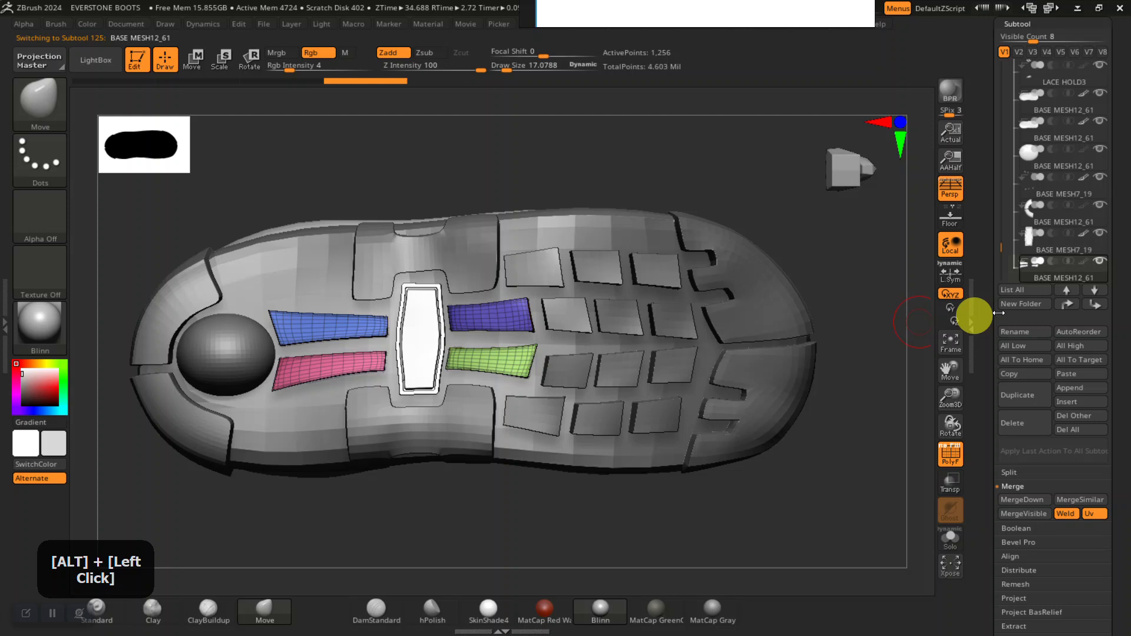
{"action": "left_click", "coordinate": [1098, 302], "text": "shift"}
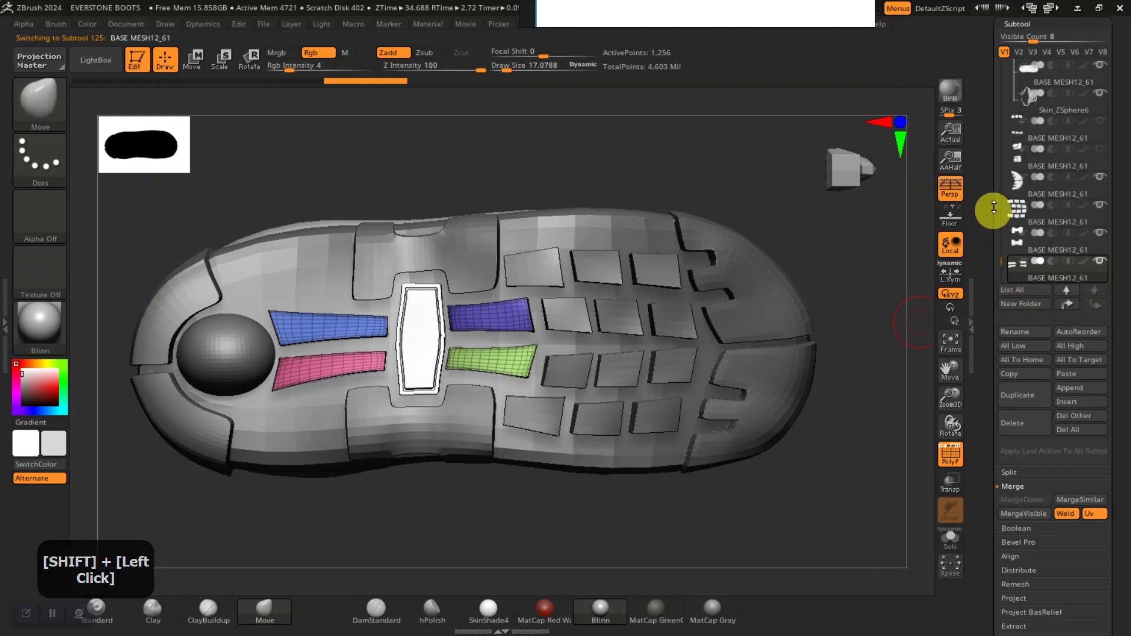
Select the forefoot edge lugs and hide the five other tread subtools already moved out of the folder.
{"action": "left_click", "coordinate": [1053, 136]}
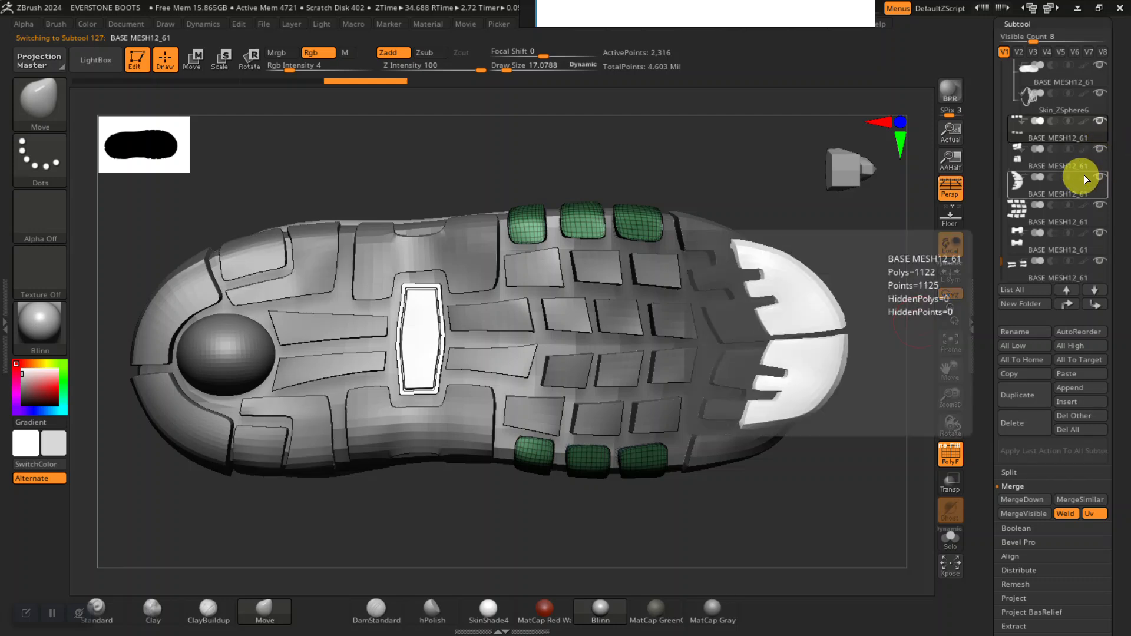
{"action": "left_click", "coordinate": [1101, 148]}
{"action": "left_click", "coordinate": [1100, 176]}
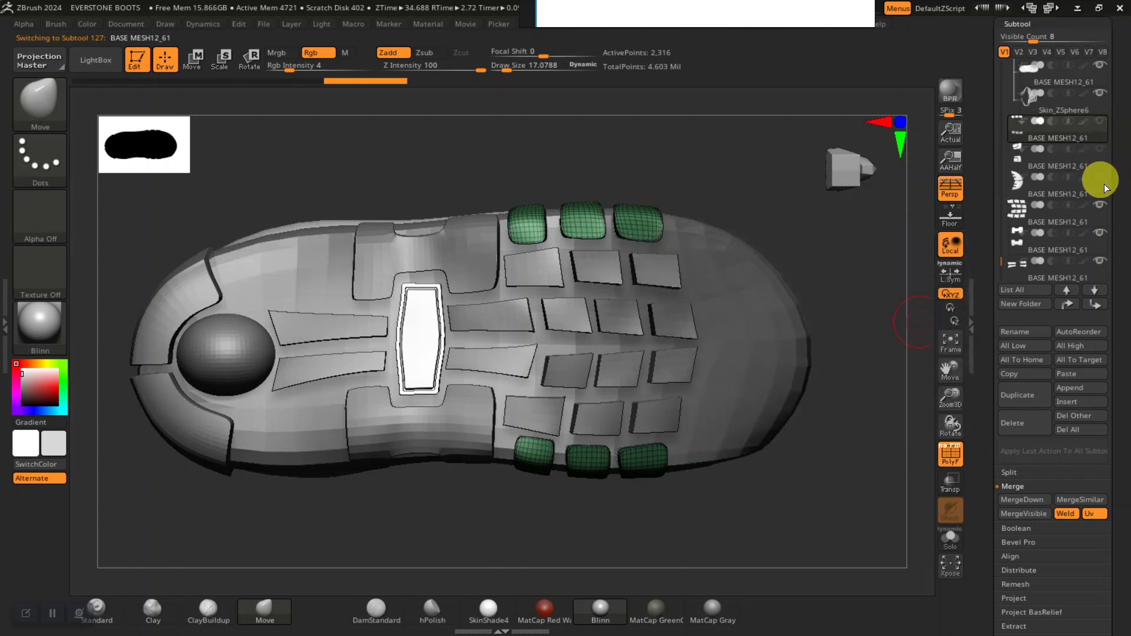
{"action": "left_click", "coordinate": [1100, 205]}
{"action": "left_click", "coordinate": [1102, 233]}
{"action": "left_click", "coordinate": [1102, 261]}
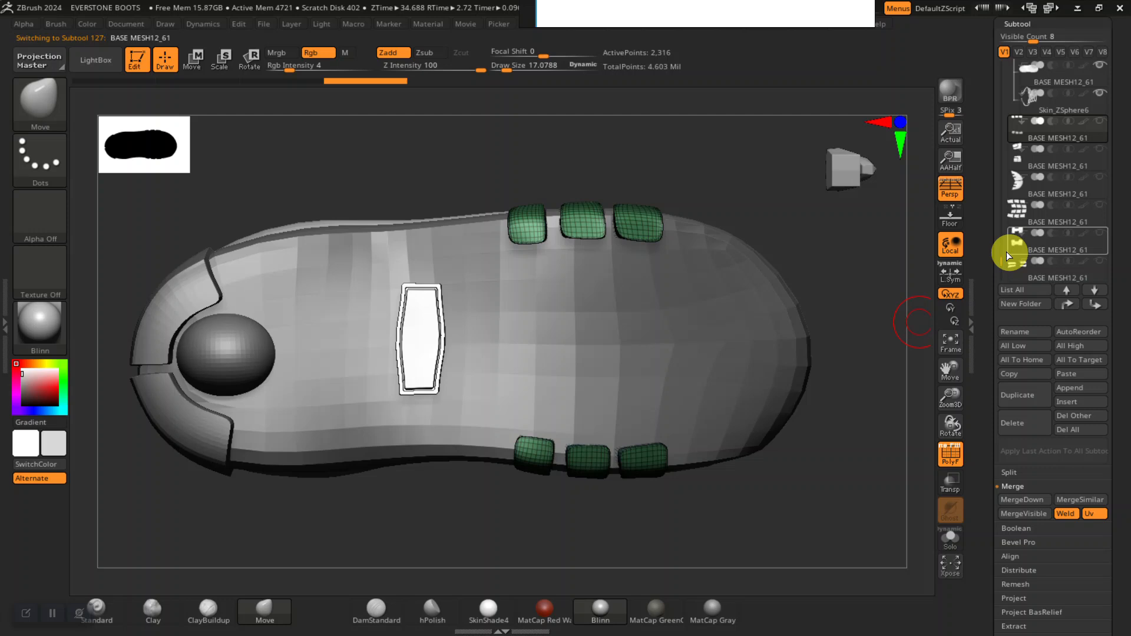
{"action": "scroll", "coordinate": [1000, 253], "scroll_direction": "down", "scroll_amount": 2}
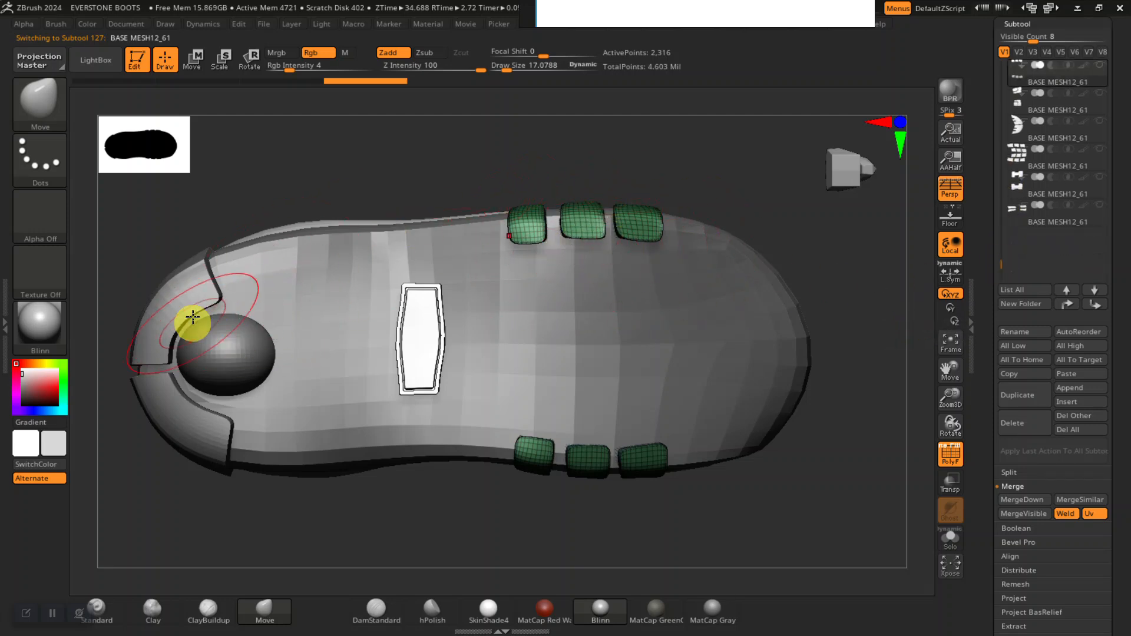
Move the curved heel treads and the round heel dome out of the folder to the end of the subtool list.
{"action": "left_click", "coordinate": [189, 293], "text": "alt"}
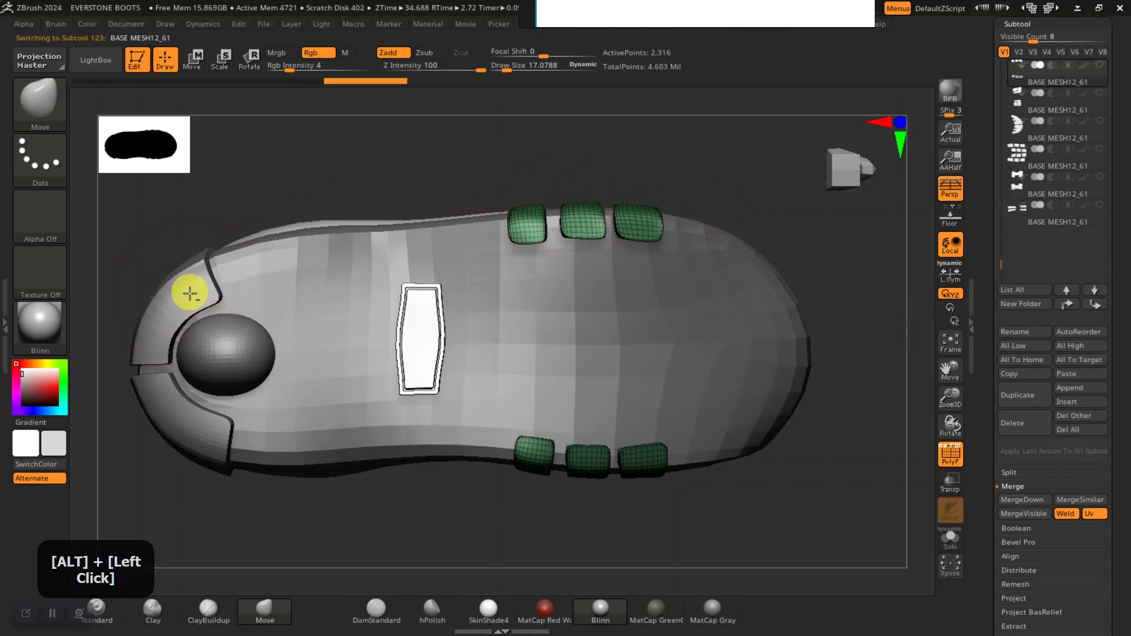
{"action": "left_click", "coordinate": [1095, 304], "text": "shift"}
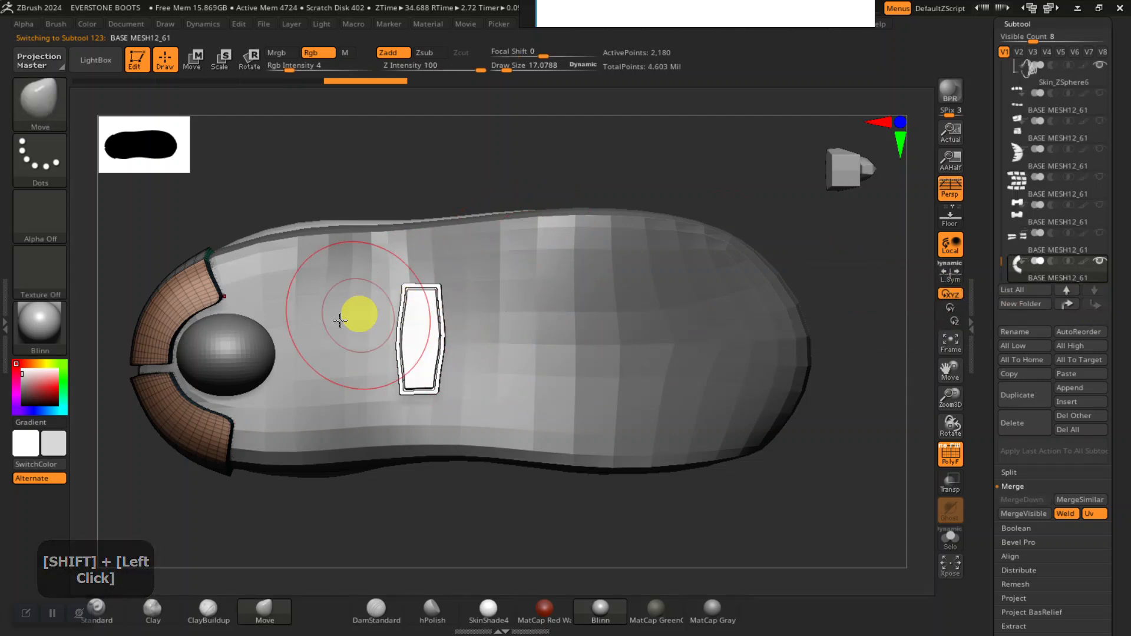
{"action": "left_click", "coordinate": [227, 351], "text": "alt"}
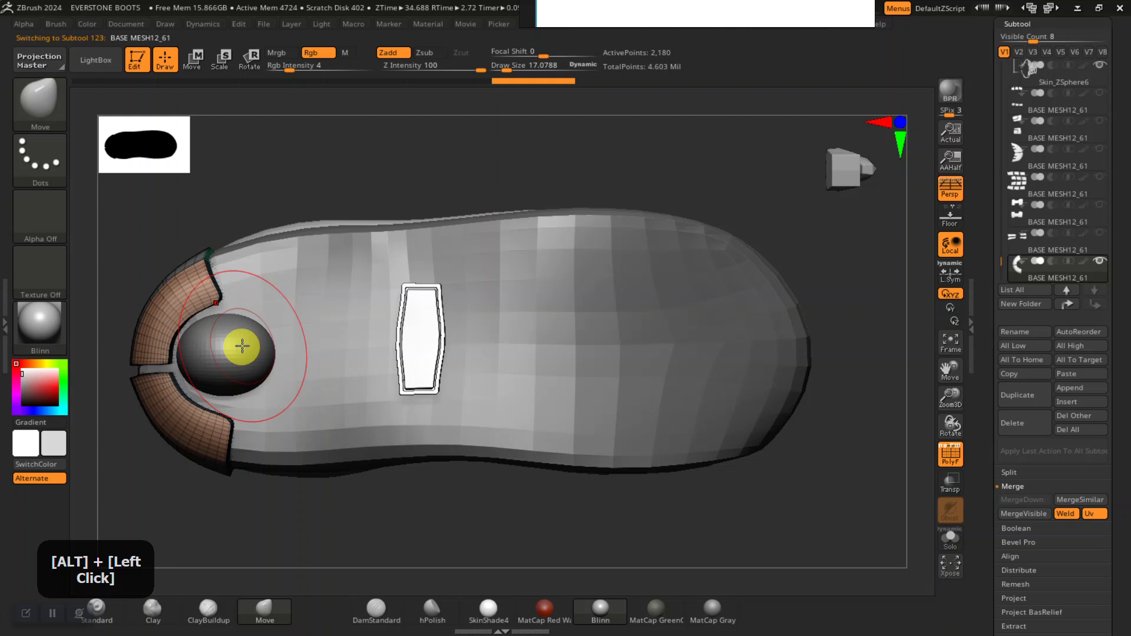
{"action": "left_click", "coordinate": [238, 351], "text": "alt"}
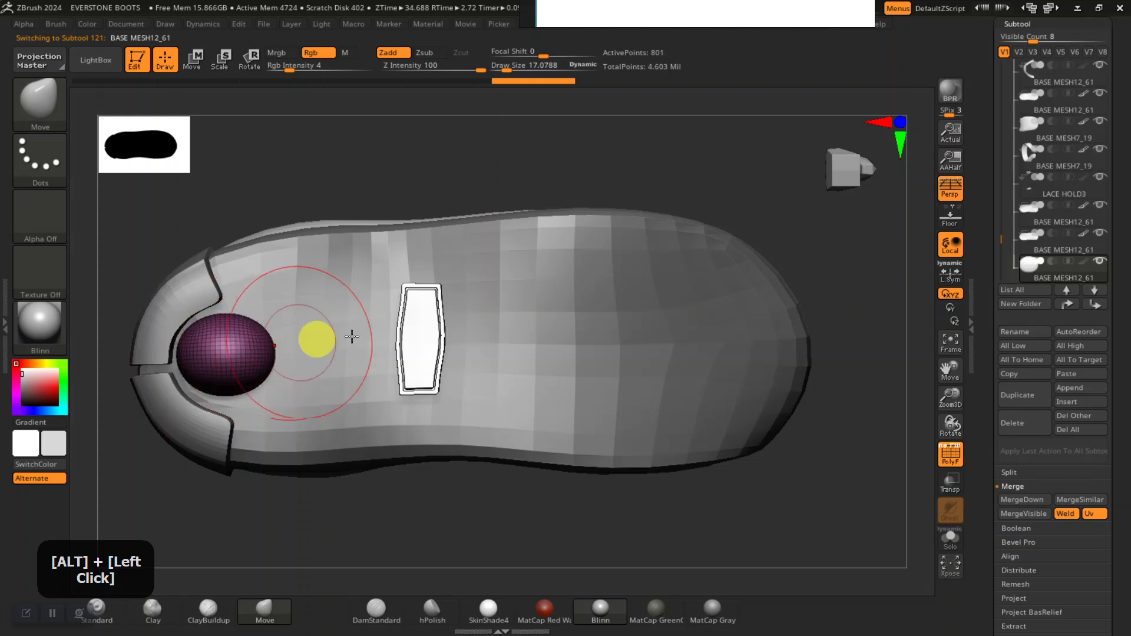
{"action": "left_click", "coordinate": [1094, 304], "text": "shift"}
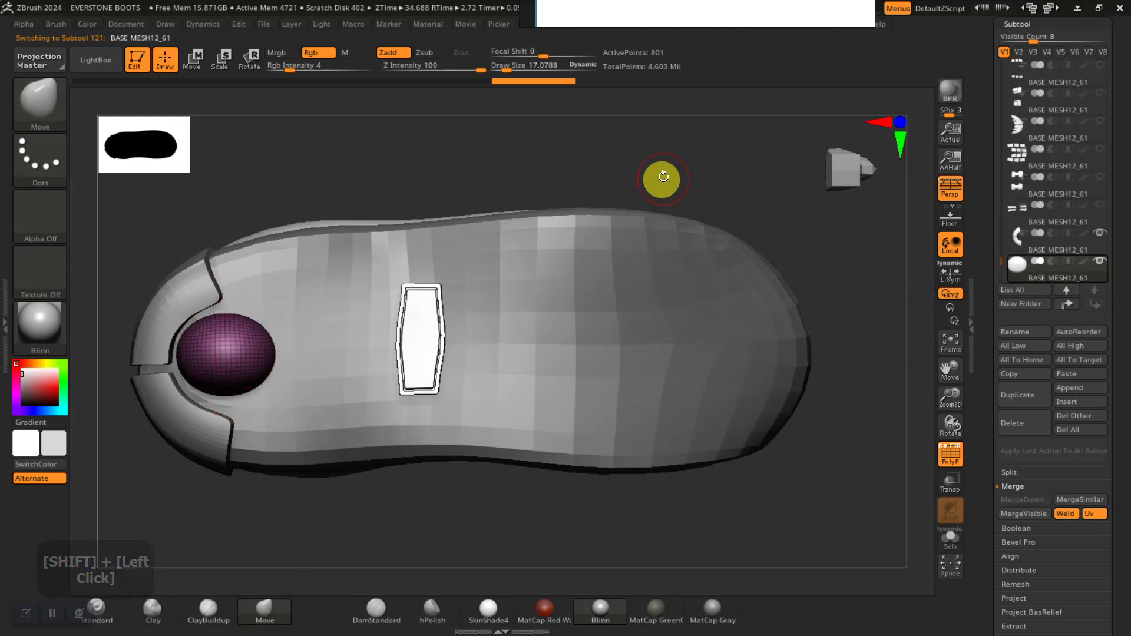
{"action": "left_click_drag", "start_coordinate": [670, 154], "coordinate": [667, 156]}
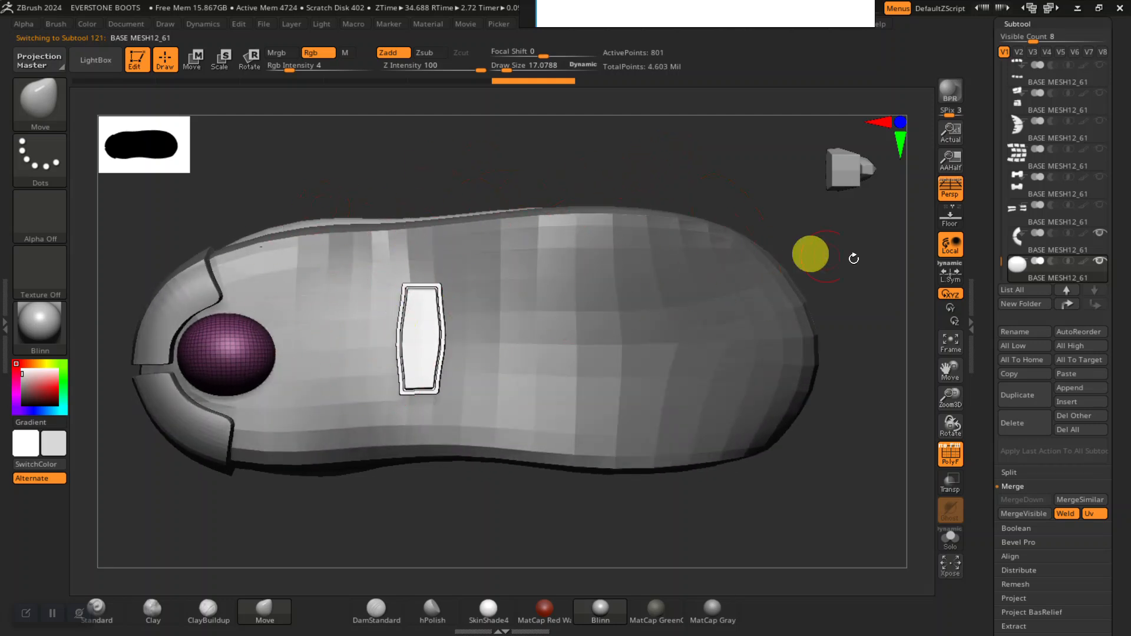
Make all the hidden tread subtools outside the folder visible again, from the forefoot edge lugs to the wedge lugs.
{"action": "left_click", "coordinate": [1101, 206]}
{"action": "left_click", "coordinate": [1100, 177]}
{"action": "left_click", "coordinate": [1098, 150]}
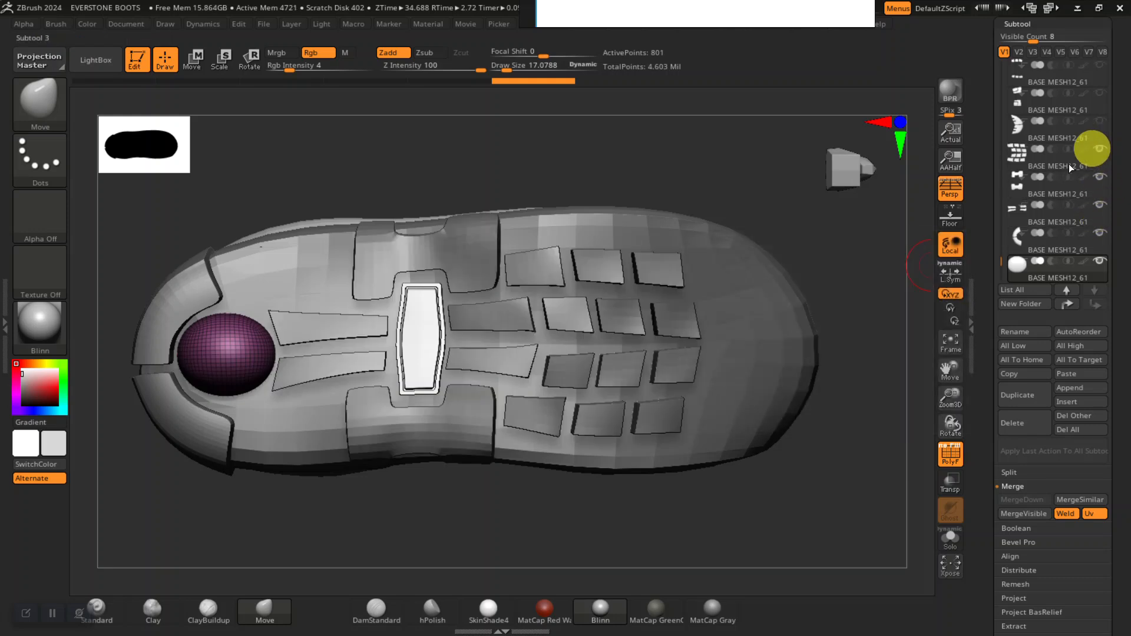
{"action": "left_click_drag", "start_coordinate": [1004, 234], "coordinate": [1002, 248]}
{"action": "left_click", "coordinate": [1101, 206]}
{"action": "left_click", "coordinate": [1100, 232]}
{"action": "left_click", "coordinate": [1100, 260]}
{"action": "left_click_drag", "start_coordinate": [1002, 244], "coordinate": [990, 277]}
Save the project as EVERSTONE BOOTS in the MOUNTAIN BOOTS folder, overwriting the existing file.
{"action": "key", "text": "ctrl+s"}
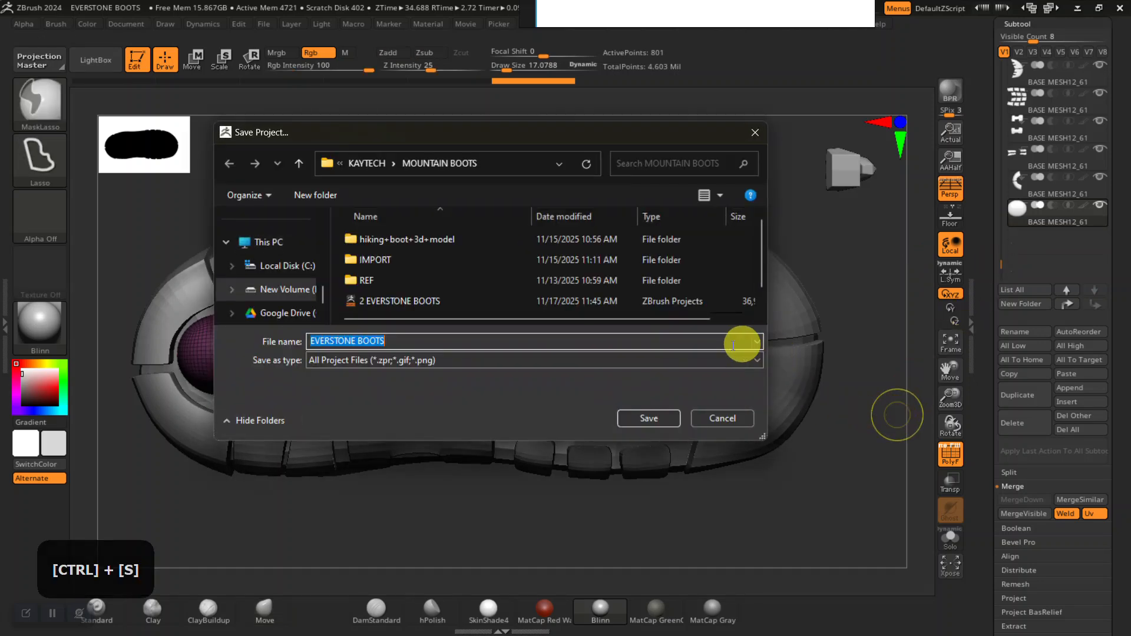
{"action": "left_click", "coordinate": [641, 417]}
{"action": "left_click", "coordinate": [611, 327]}
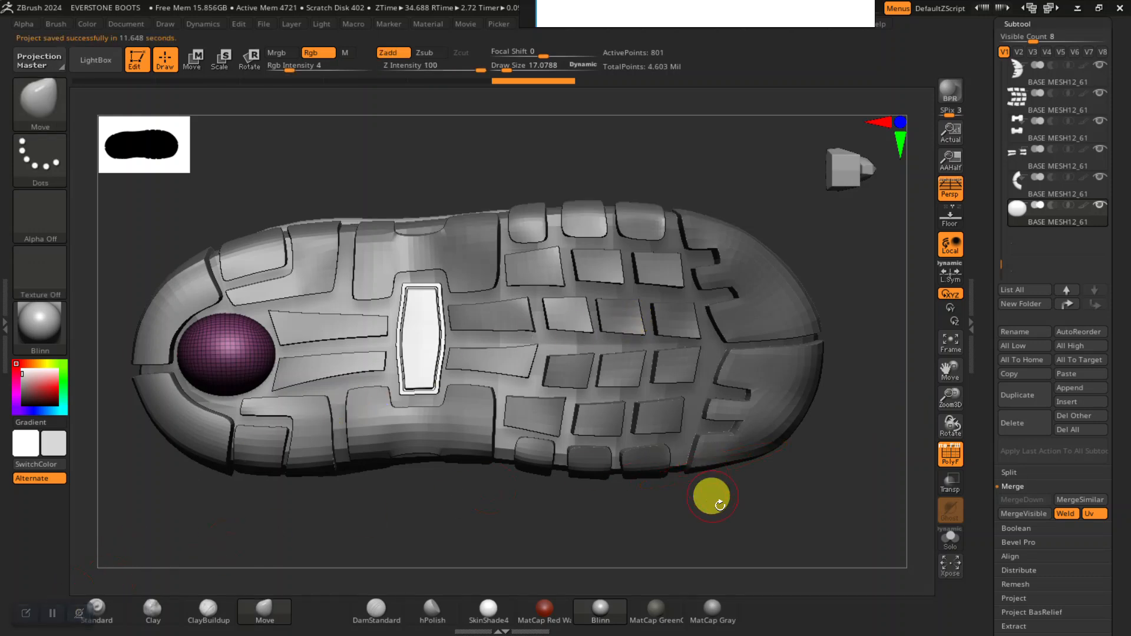
Merge the forefoot edge lugs down with all the tread subtools below them through the curved heel treads, keeping the heel dome separate.
{"action": "left_click_drag", "start_coordinate": [720, 498], "coordinate": [855, 440]}
{"action": "left_click_drag", "start_coordinate": [1001, 266], "coordinate": [1003, 254]}
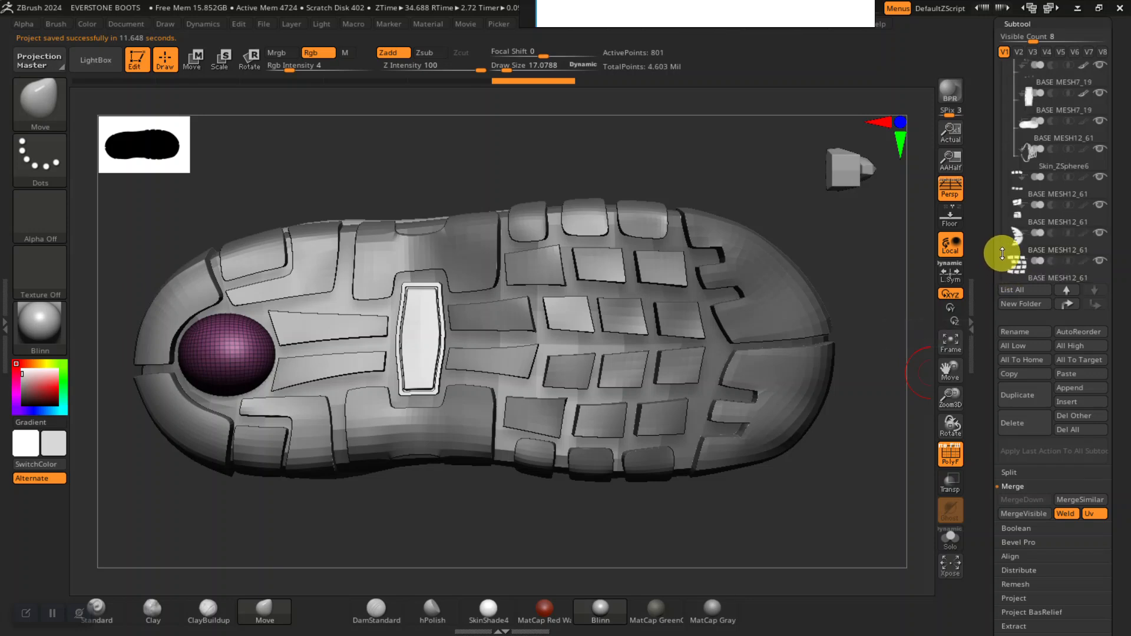
{"action": "left_click", "coordinate": [1062, 194]}
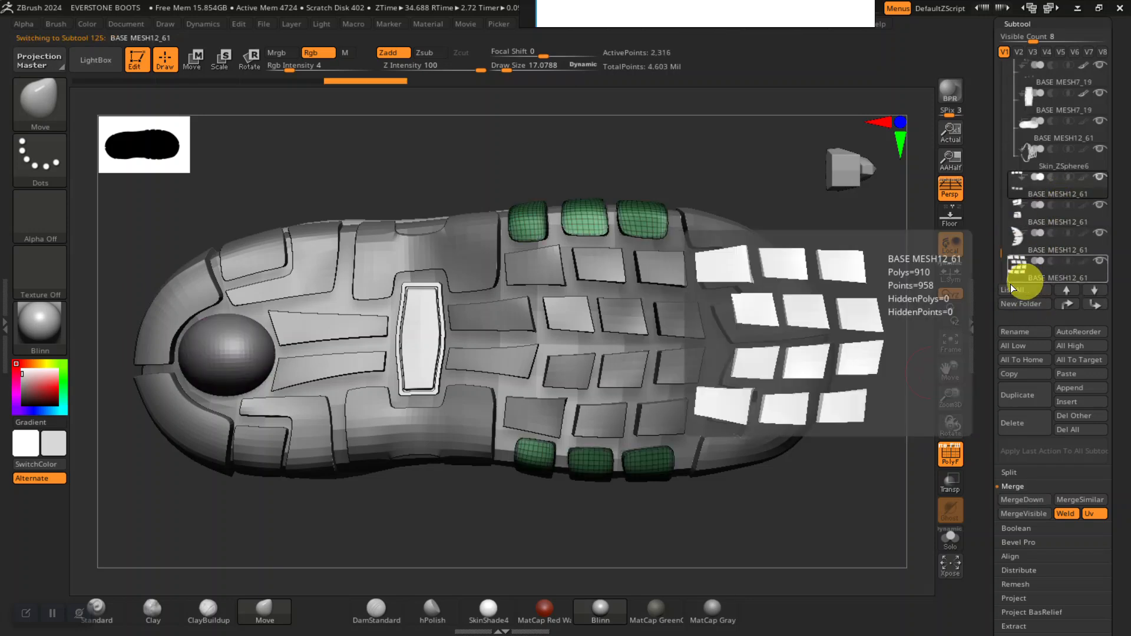
{"action": "left_click_drag", "start_coordinate": [1001, 250], "coordinate": [999, 267]}
{"action": "left_click_drag", "start_coordinate": [988, 422], "coordinate": [986, 365]}
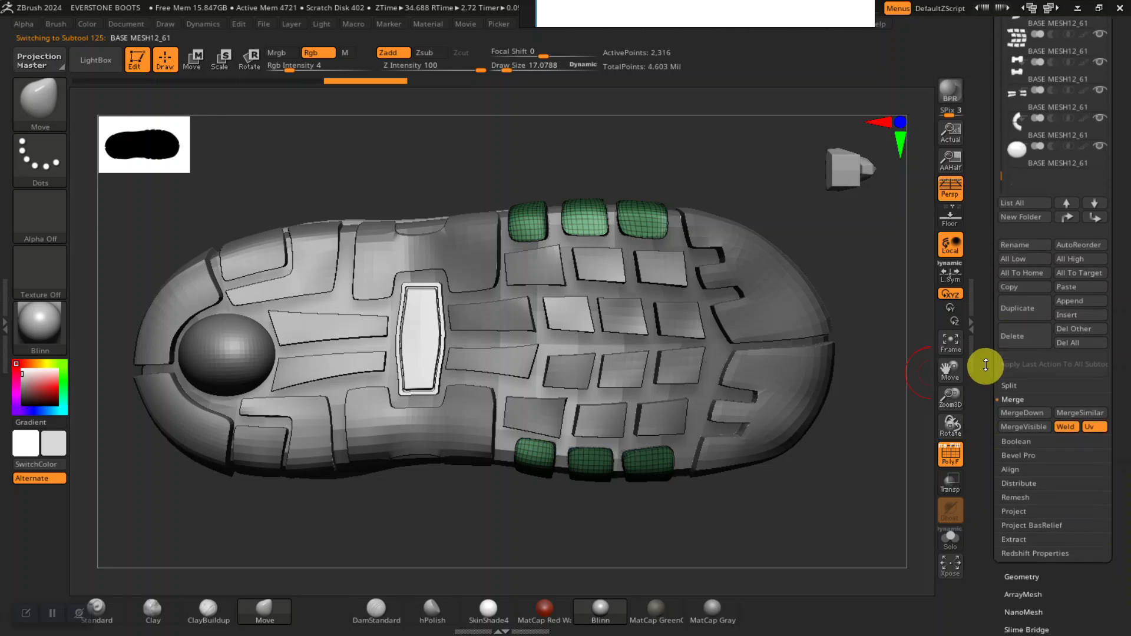
{"action": "left_click", "coordinate": [1021, 411]}
{"action": "left_click", "coordinate": [1022, 412]}
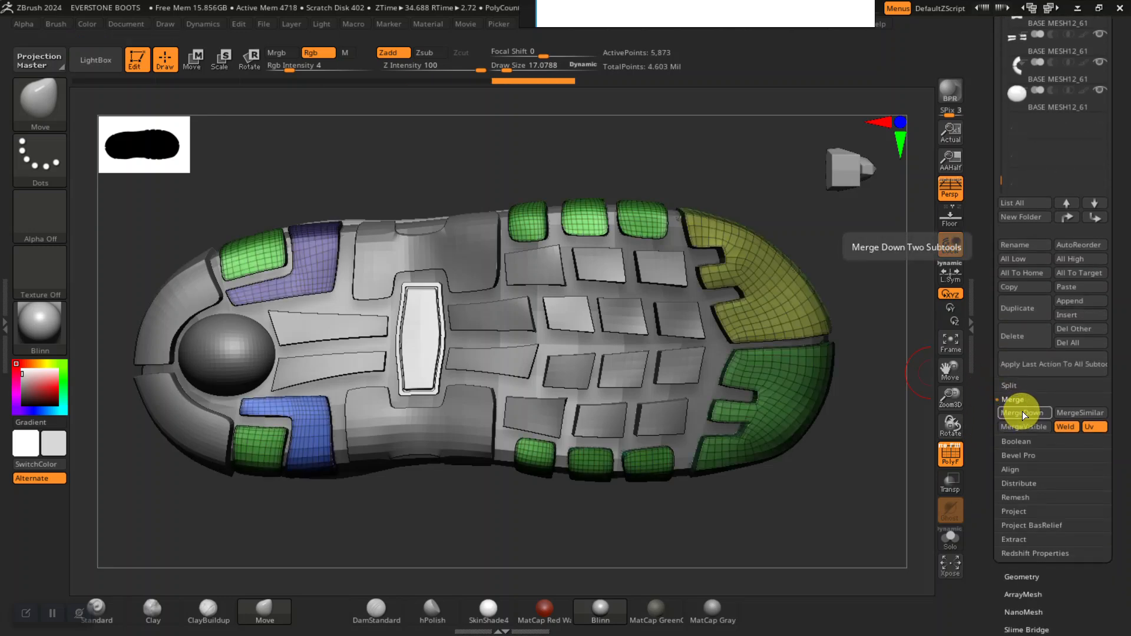
{"action": "left_click", "coordinate": [1022, 412]}
{"action": "left_click", "coordinate": [1021, 412]}
{"action": "left_click", "coordinate": [1021, 411]}
{"action": "left_click_drag", "start_coordinate": [983, 304], "coordinate": [983, 420]}
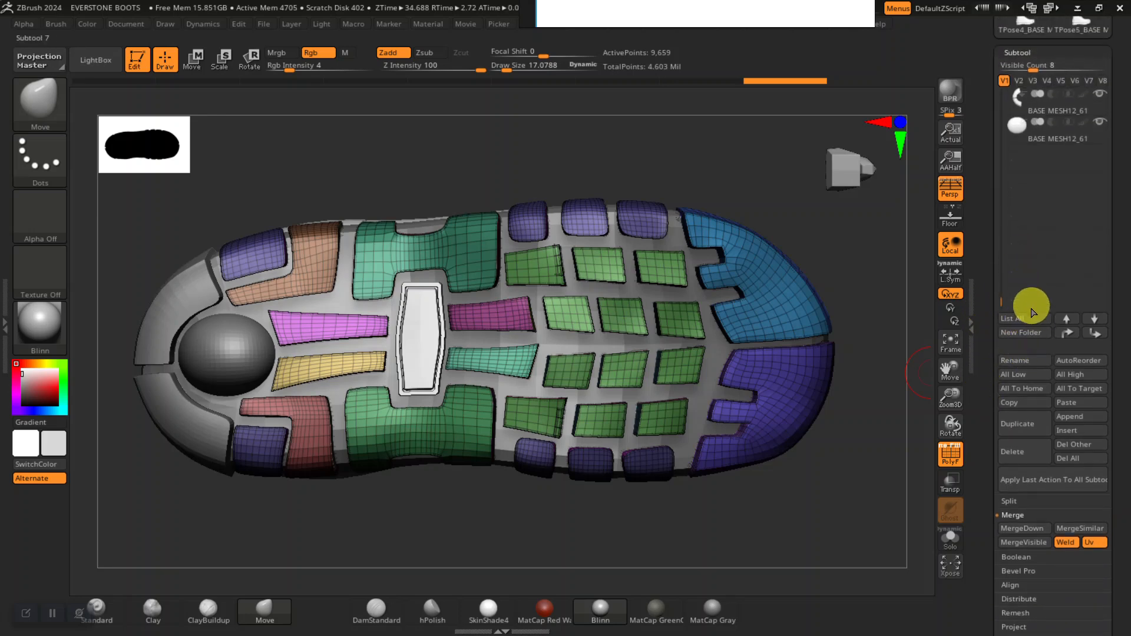
{"action": "left_click", "coordinate": [1019, 526]}
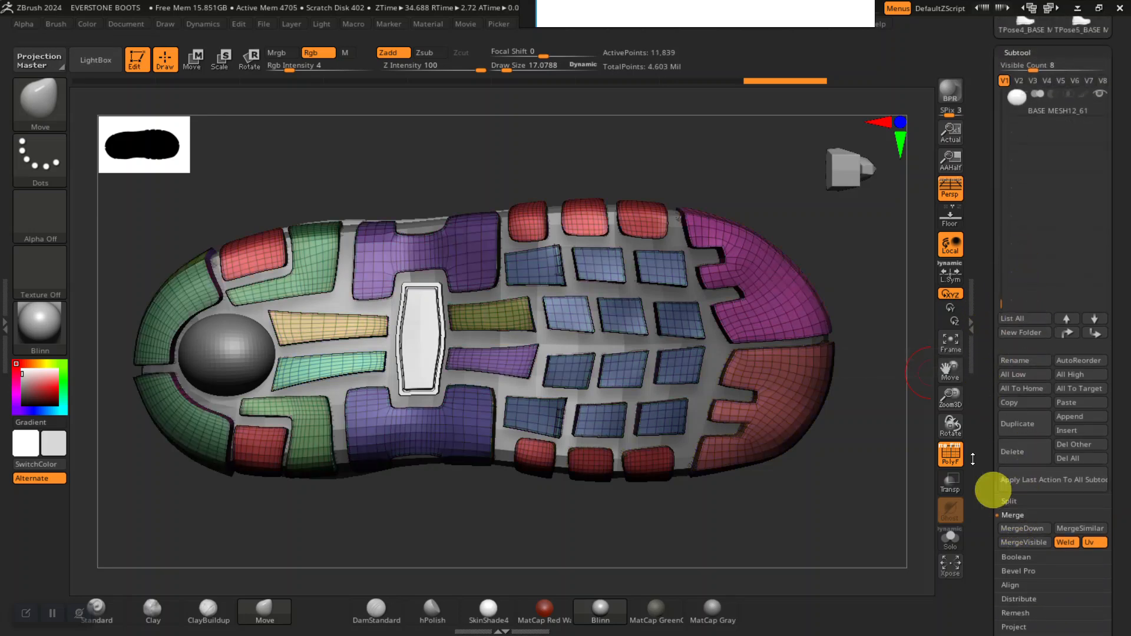
Move the central arch plate subtool out of the folder to the end of the subtool list.
{"action": "left_click_drag", "start_coordinate": [877, 269], "coordinate": [842, 333]}
{"action": "left_click_drag", "start_coordinate": [839, 293], "coordinate": [847, 284], "text": "alt"}
{"action": "left_click_drag", "start_coordinate": [984, 179], "coordinate": [985, 204]}
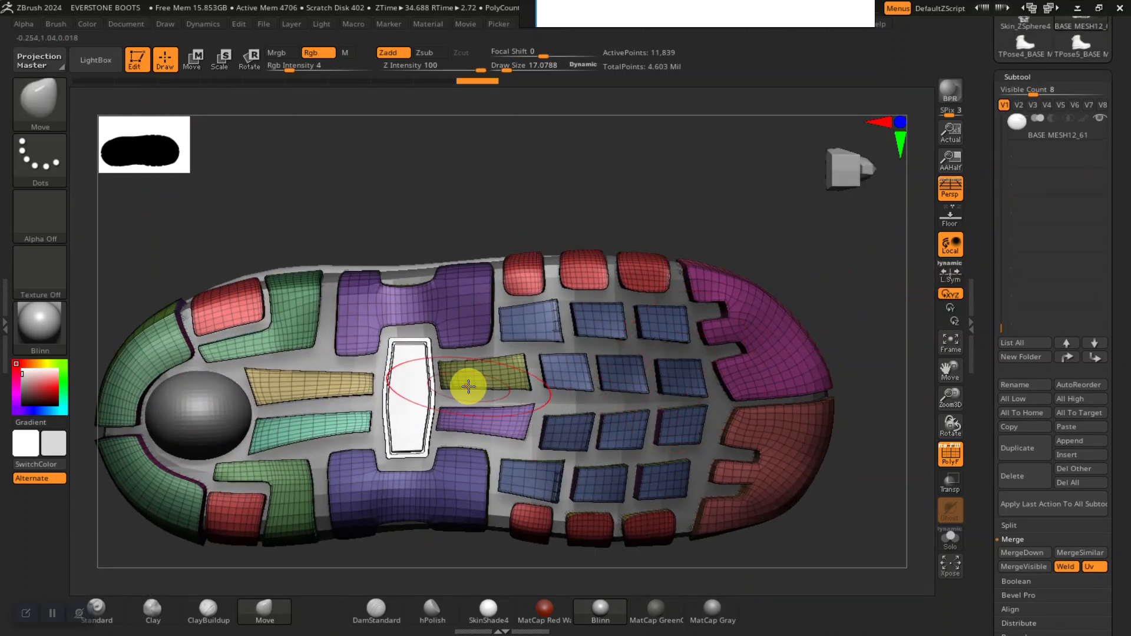
{"action": "left_click", "coordinate": [413, 384], "text": "alt"}
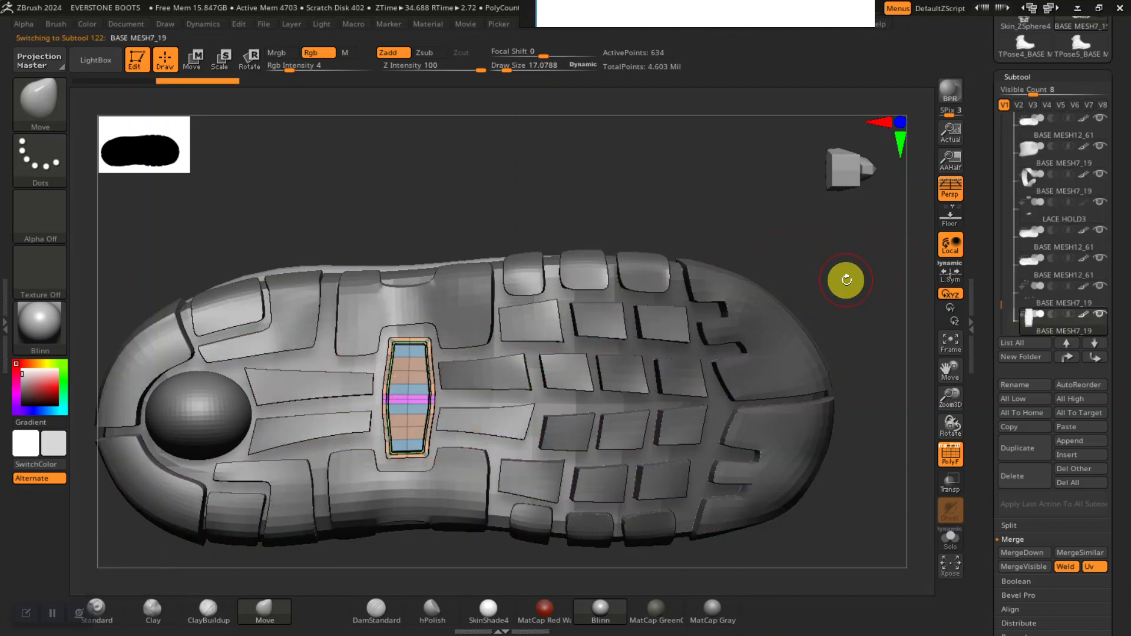
{"action": "left_click_drag", "start_coordinate": [842, 279], "coordinate": [844, 282]}
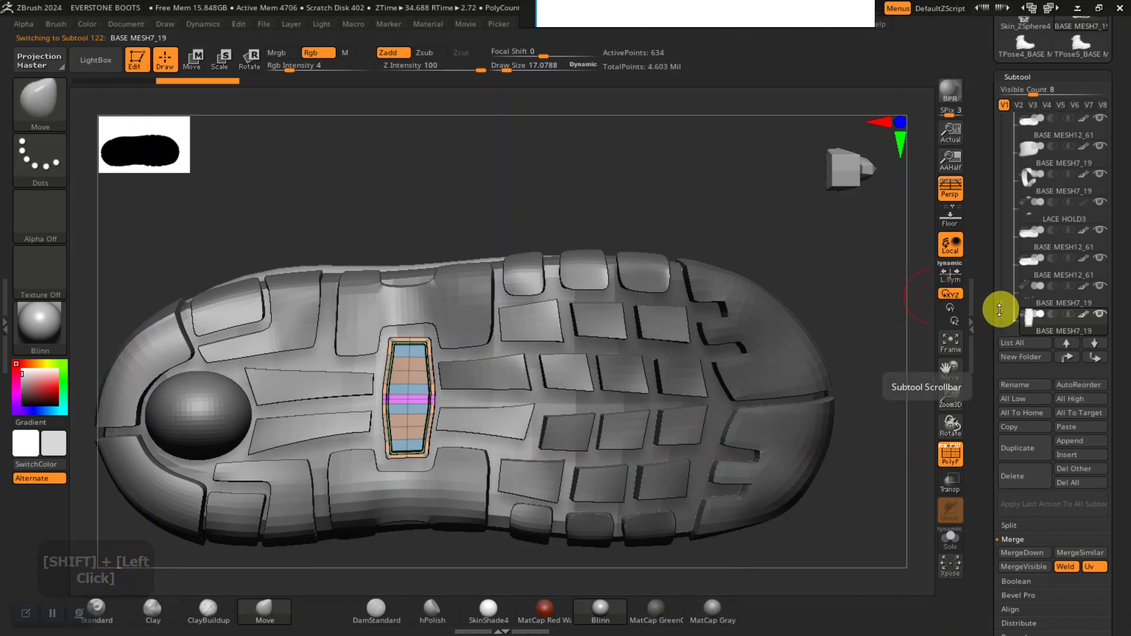
{"action": "left_click", "coordinate": [1095, 357], "text": "shift"}
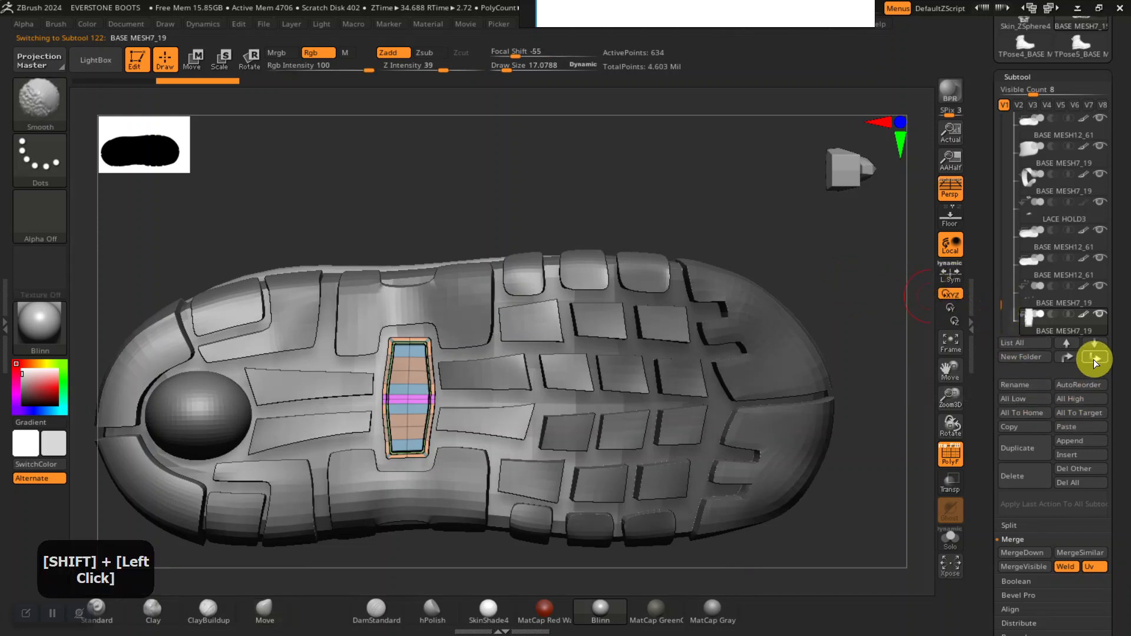
{"action": "mouse_move", "coordinate": [1066, 323]}
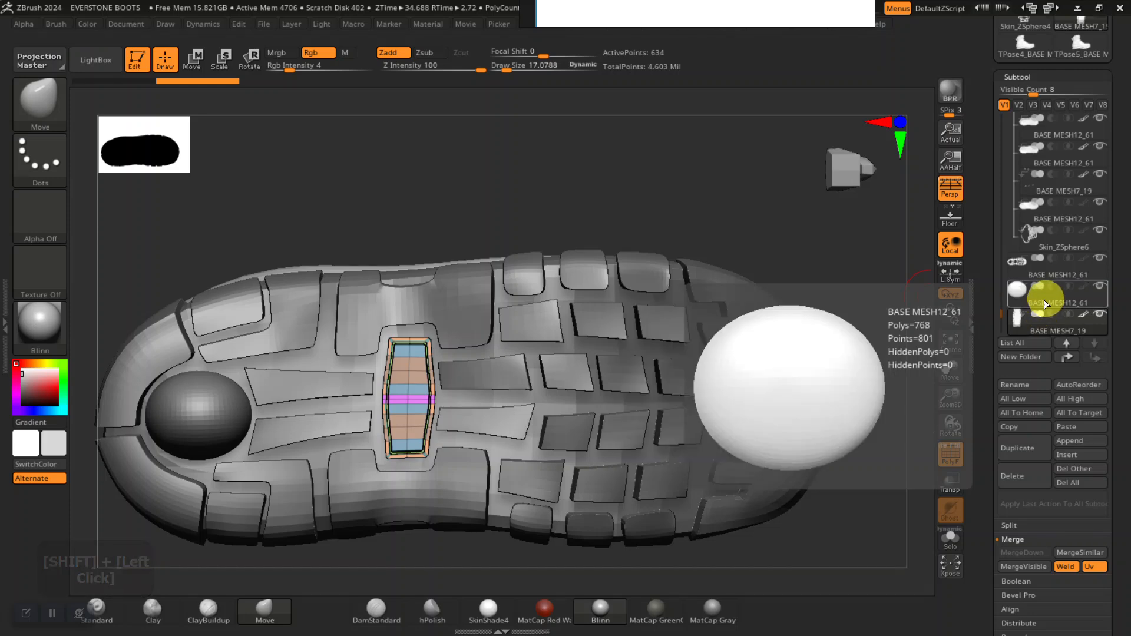
Merge the combined treads subtool down with the heel dome and the central arch plate below it.
{"action": "mouse_move", "coordinate": [1038, 295]}
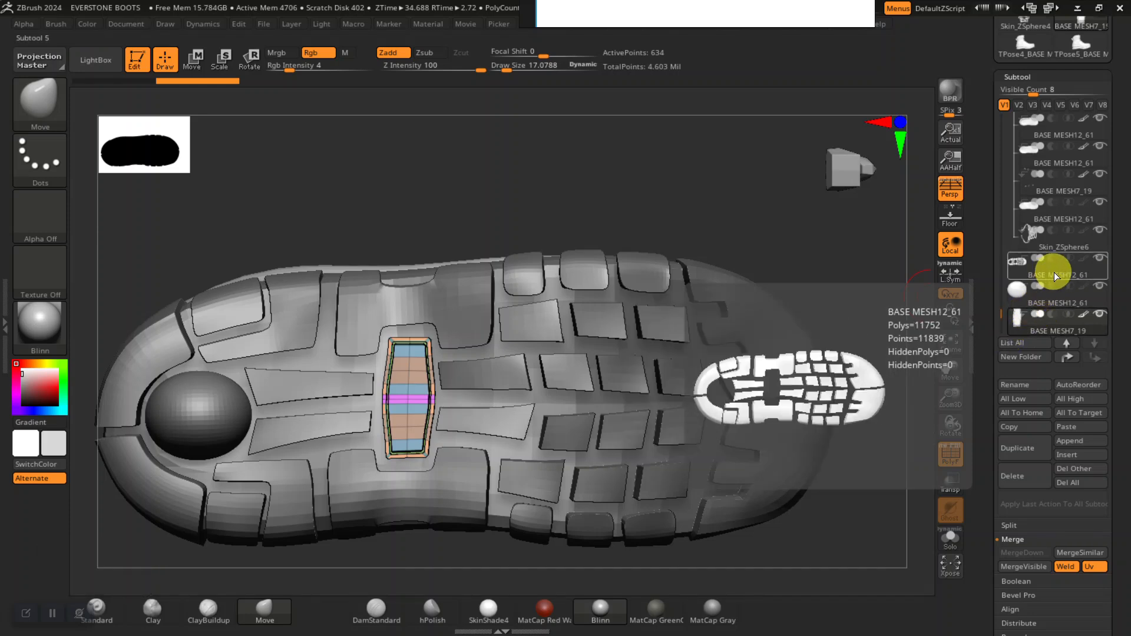
{"action": "left_click", "coordinate": [1055, 272]}
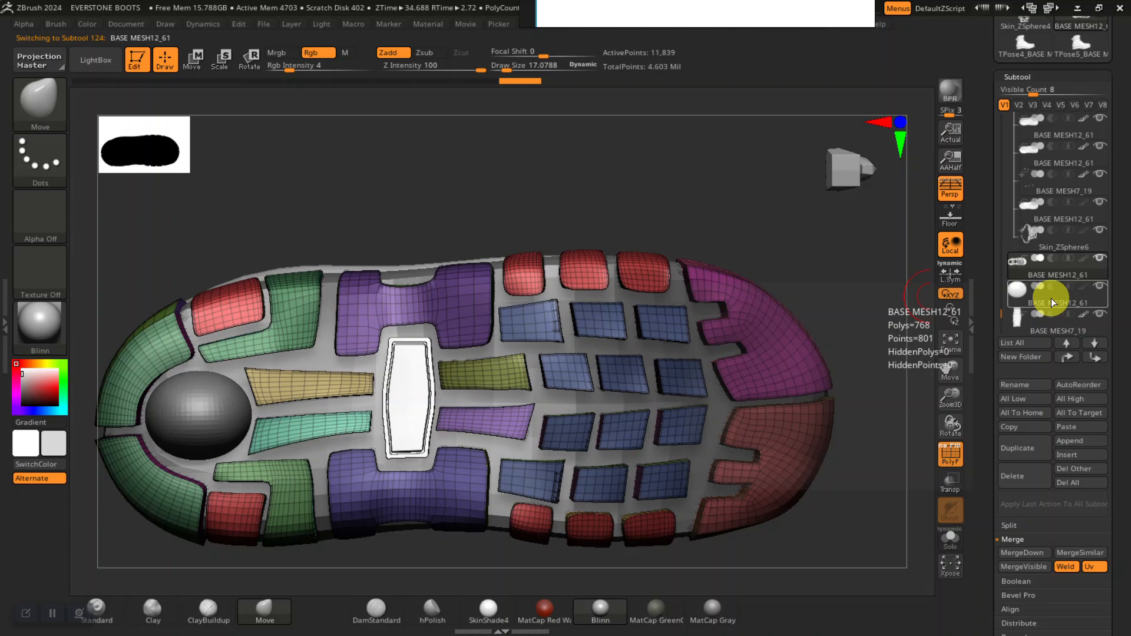
{"action": "left_click", "coordinate": [1050, 294]}
{"action": "left_click", "coordinate": [1055, 270]}
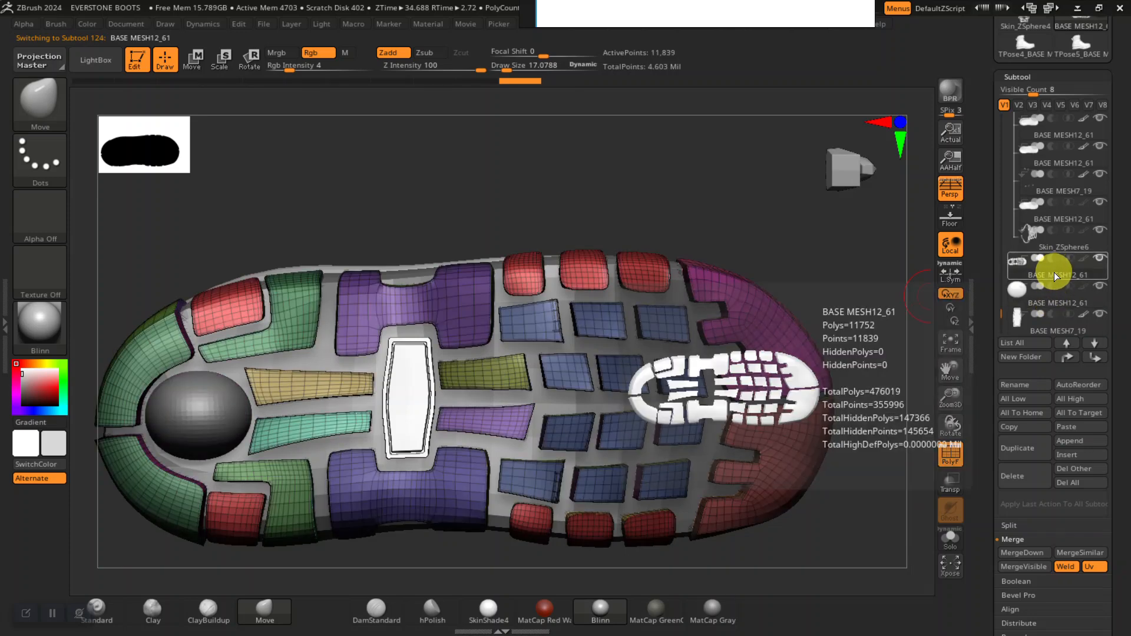
{"action": "left_click", "coordinate": [1013, 551]}
{"action": "left_click", "coordinate": [1015, 553]}
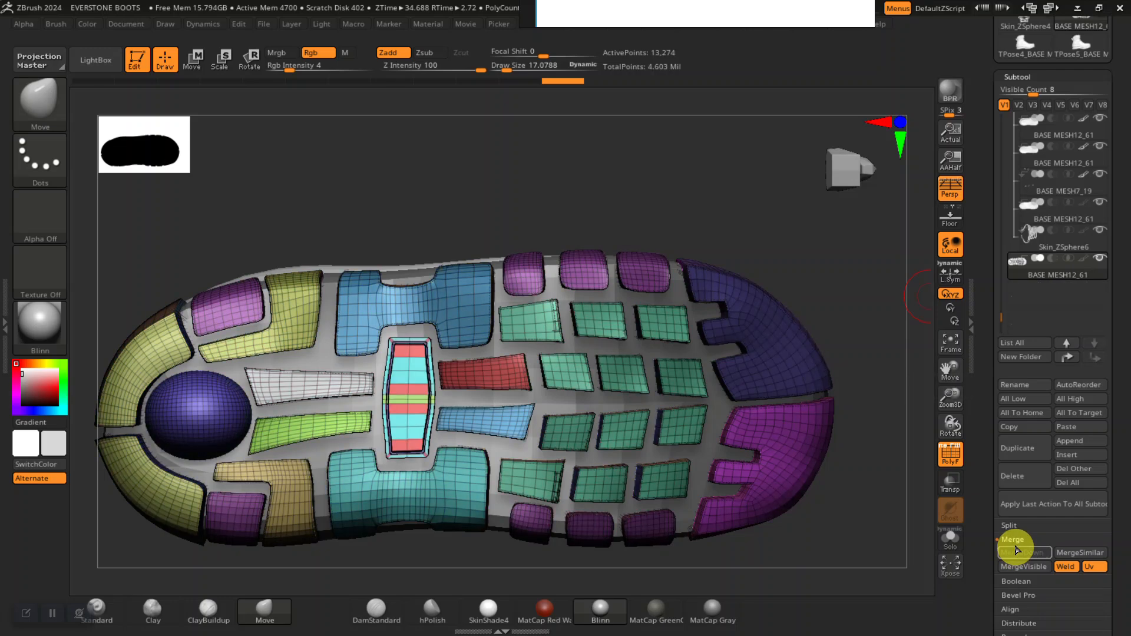
Move the lower outsole band that rises over the toe out of the folder to the end of the subtool list.
{"action": "left_click_drag", "start_coordinate": [873, 258], "coordinate": [773, 323]}
{"action": "left_click", "coordinate": [781, 306], "text": "alt"}
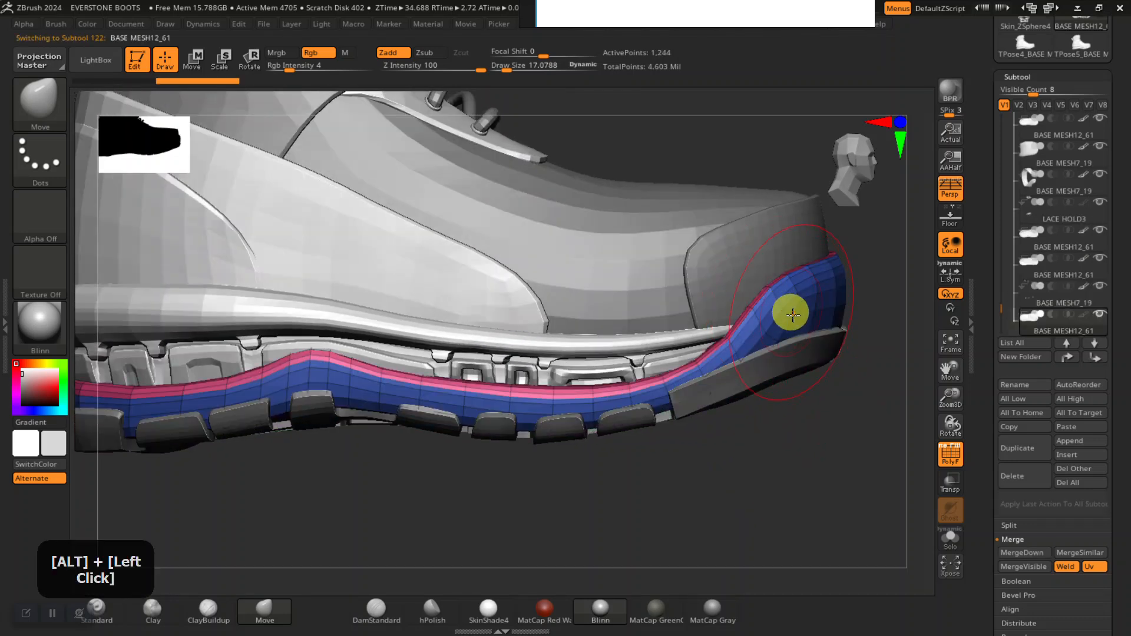
{"action": "scroll", "coordinate": [1001, 313], "scroll_direction": "down", "scroll_amount": 2}
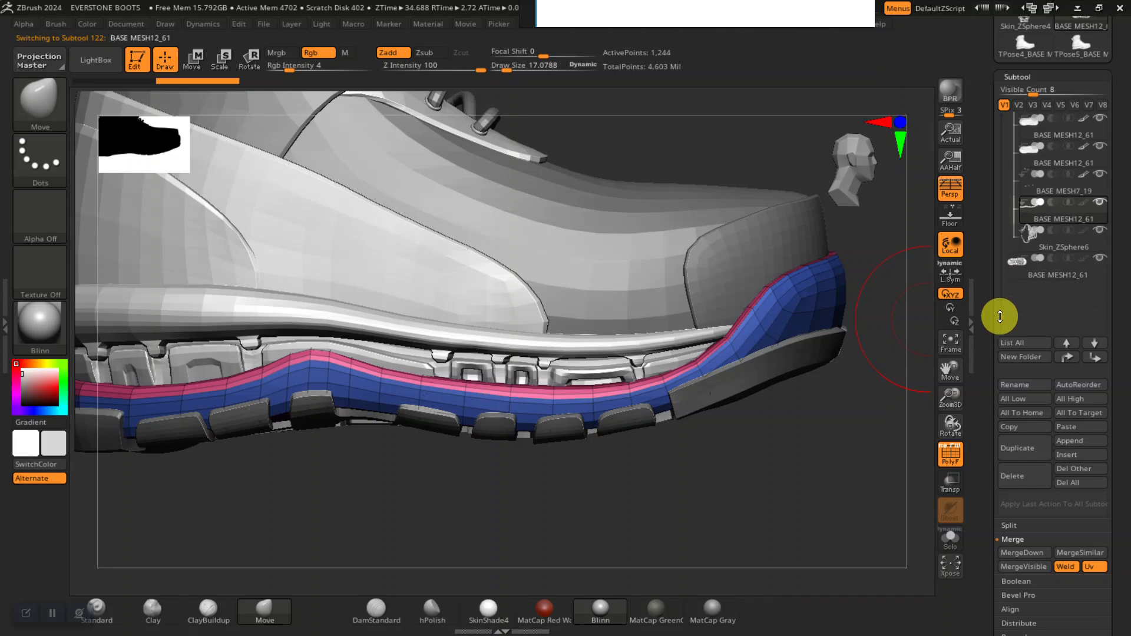
{"action": "left_click", "coordinate": [1096, 358], "text": "shift"}
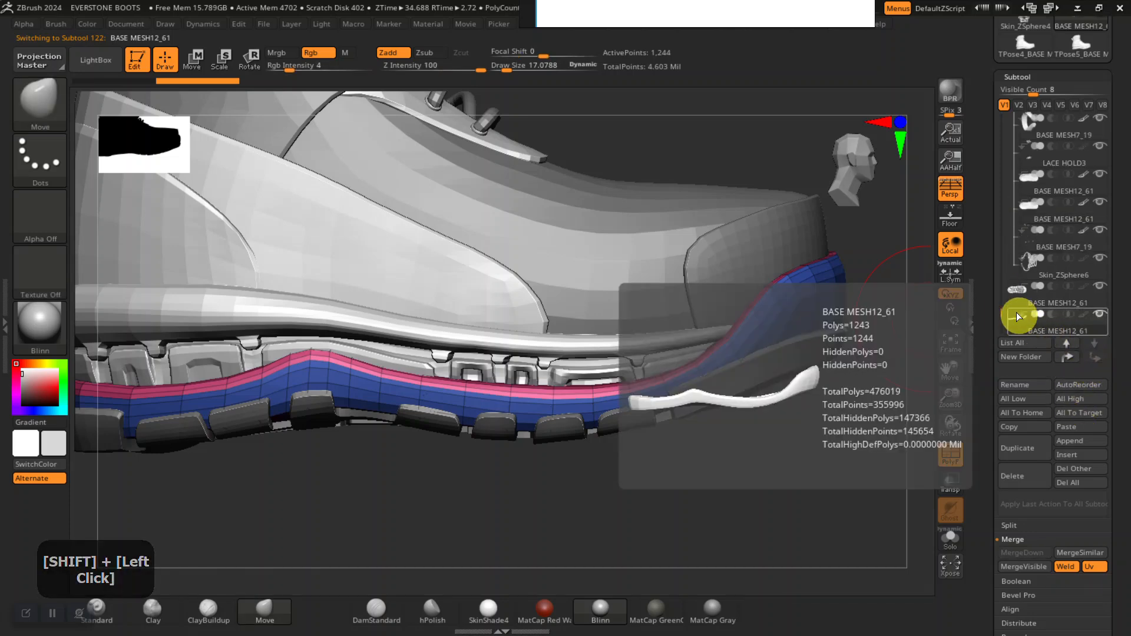
Move the upper midsole band beneath the boot's upper out of the folder to the end of the subtool list.
{"action": "left_click", "coordinate": [627, 343], "text": "alt"}
{"action": "left_click", "coordinate": [627, 340], "text": "alt"}
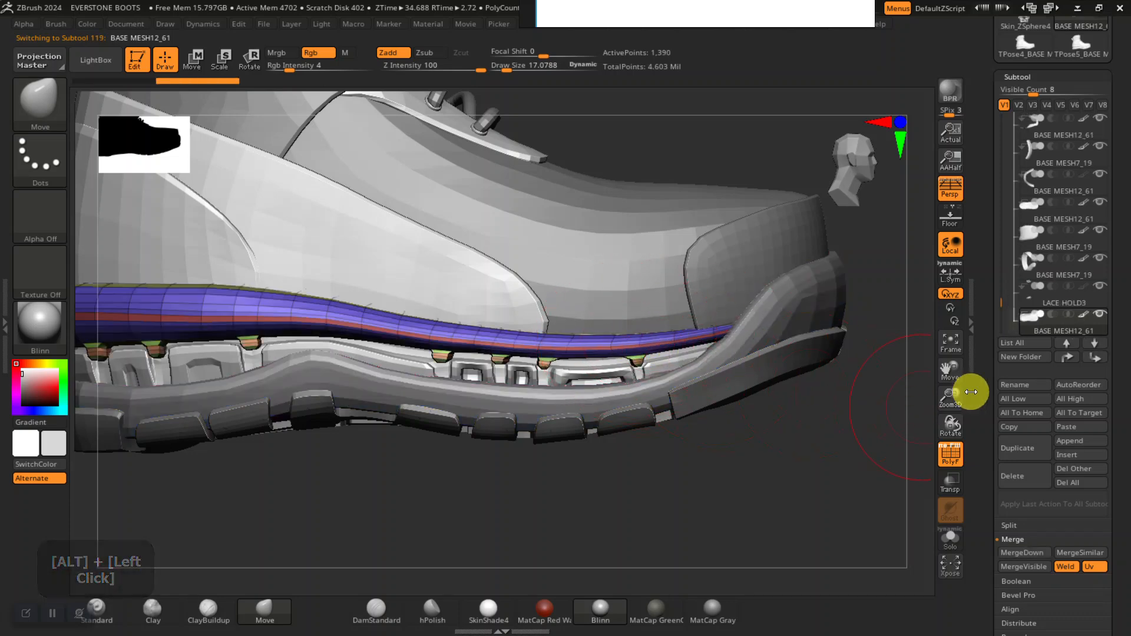
{"action": "left_click", "coordinate": [1094, 343], "text": "shift"}
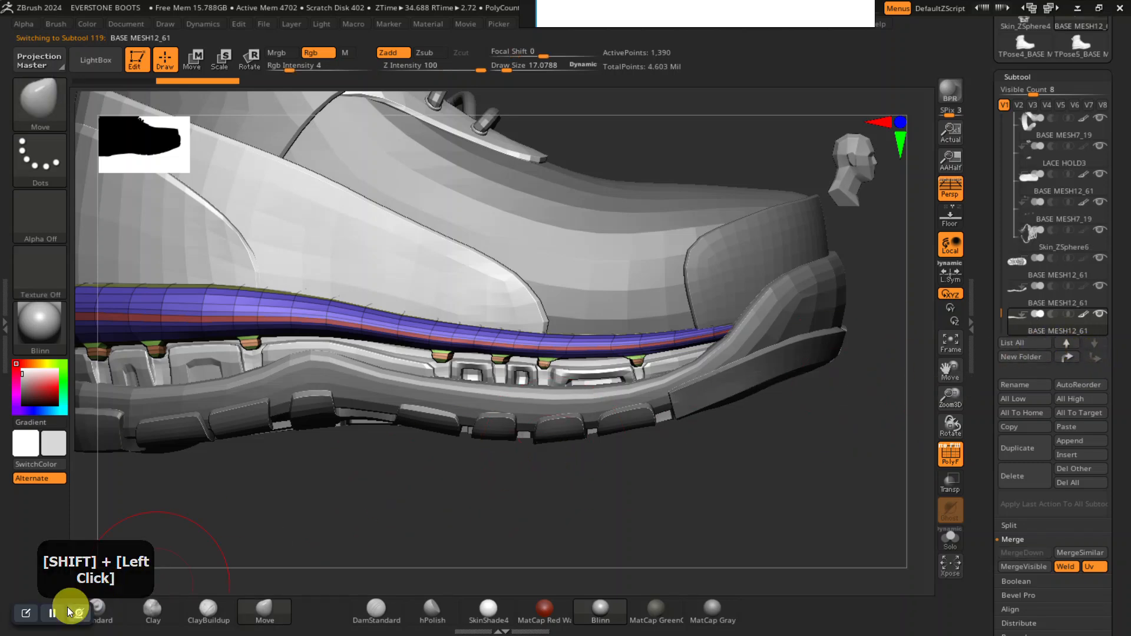
{"action": "left_click_drag", "start_coordinate": [585, 462], "coordinate": [626, 492], "text": "alt"}
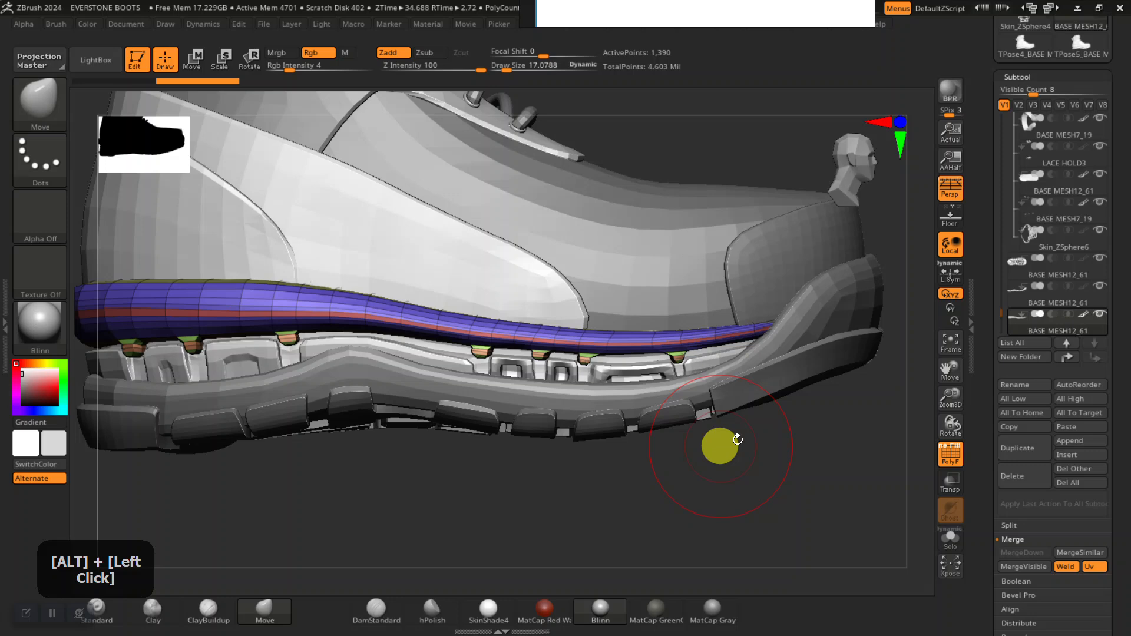
Delete the higher subdivision levels of the upper midsole band.
{"action": "left_click", "coordinate": [1023, 299]}
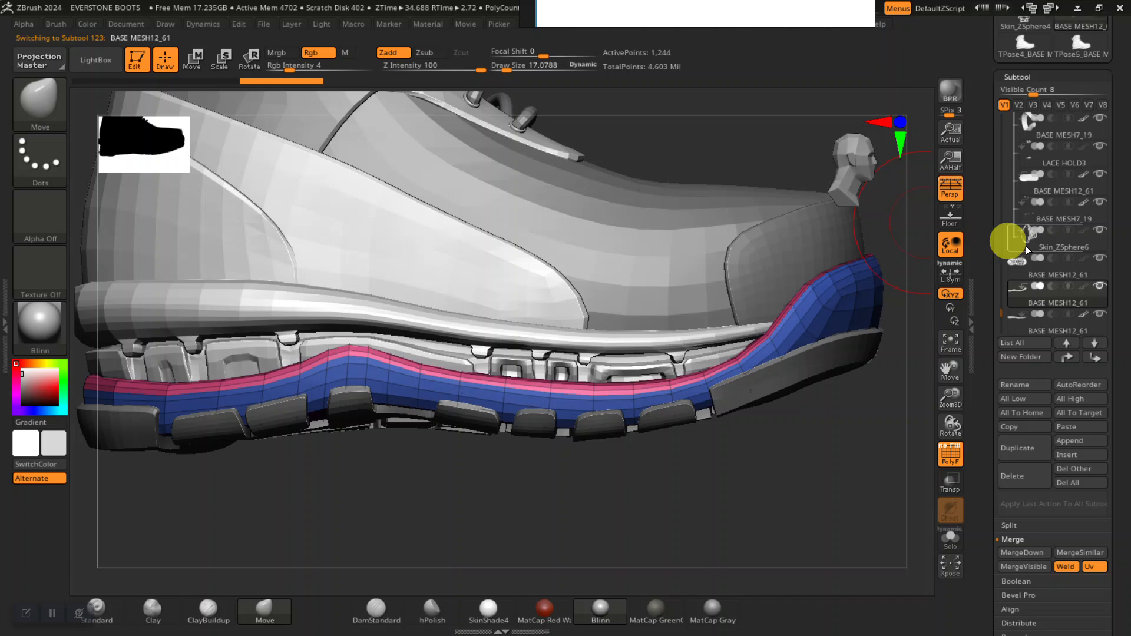
{"action": "left_click", "coordinate": [1031, 324]}
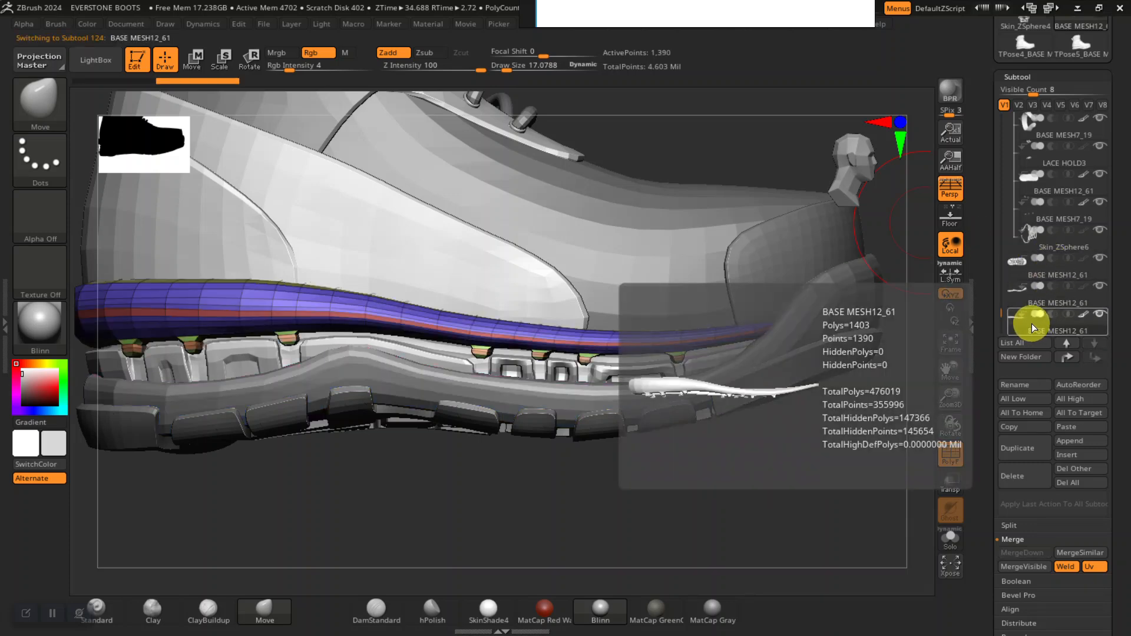
{"action": "left_click", "coordinate": [1025, 78]}
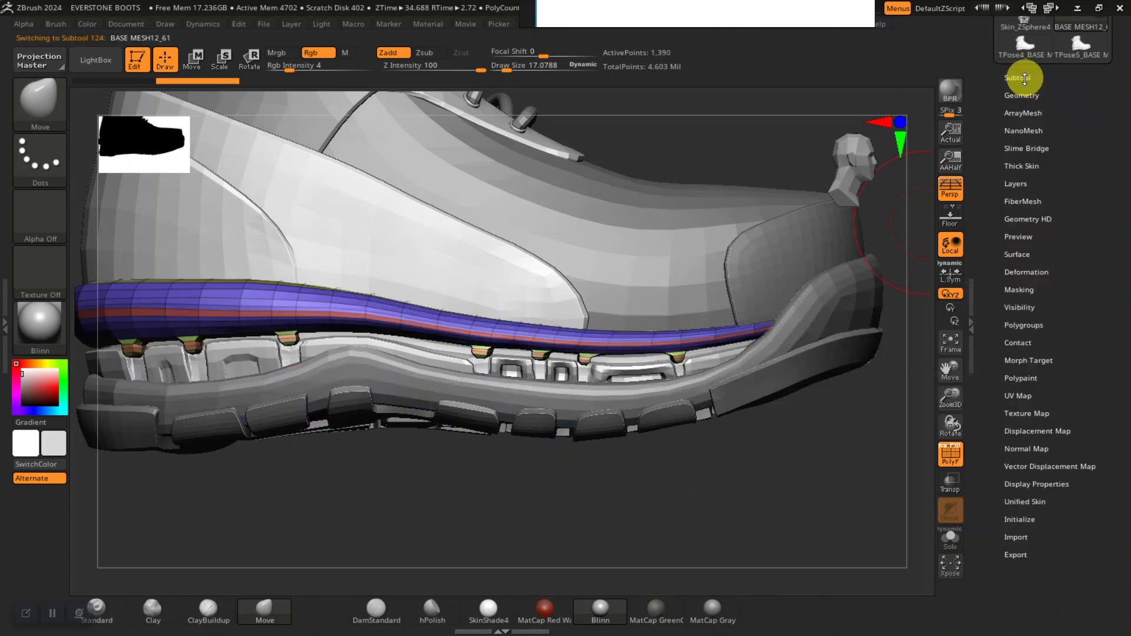
{"action": "left_click", "coordinate": [1022, 95]}
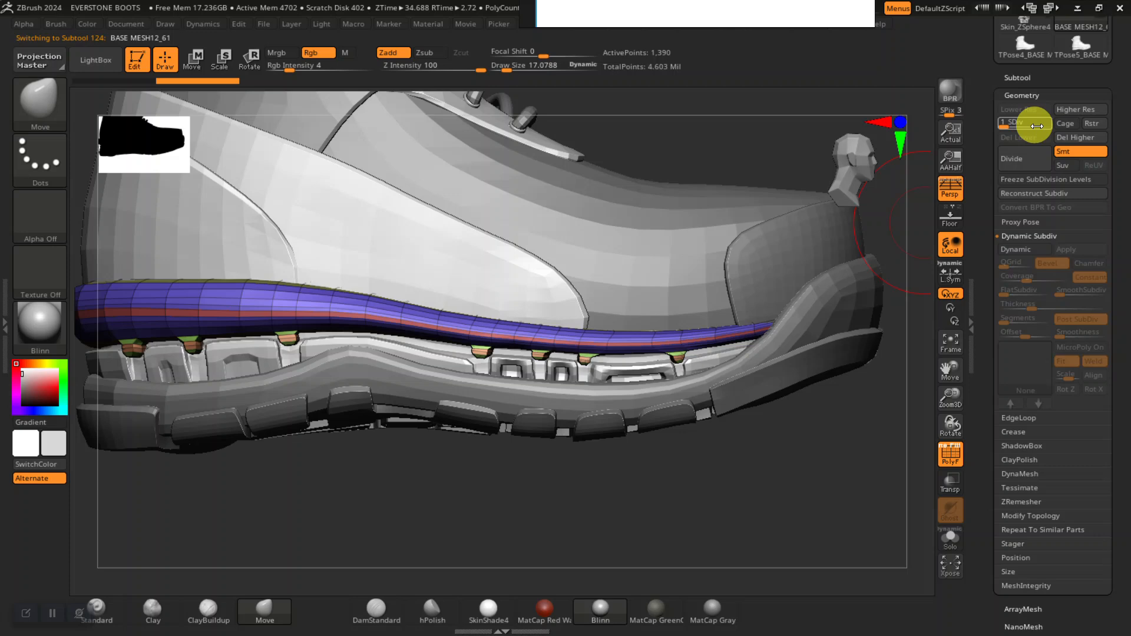
{"action": "left_click", "coordinate": [1078, 140]}
{"action": "left_click", "coordinate": [1018, 78]}
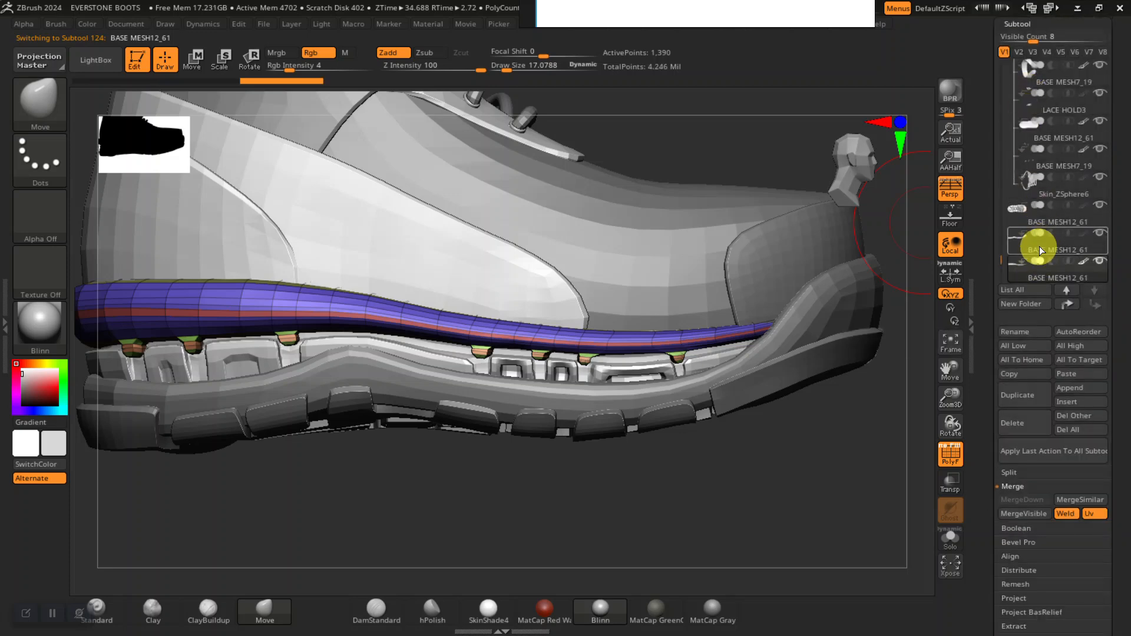
Delete the higher subdivision levels of the lower outsole band.
{"action": "left_click", "coordinate": [1040, 250]}
{"action": "left_click_drag", "start_coordinate": [1001, 222], "coordinate": [990, 255]}
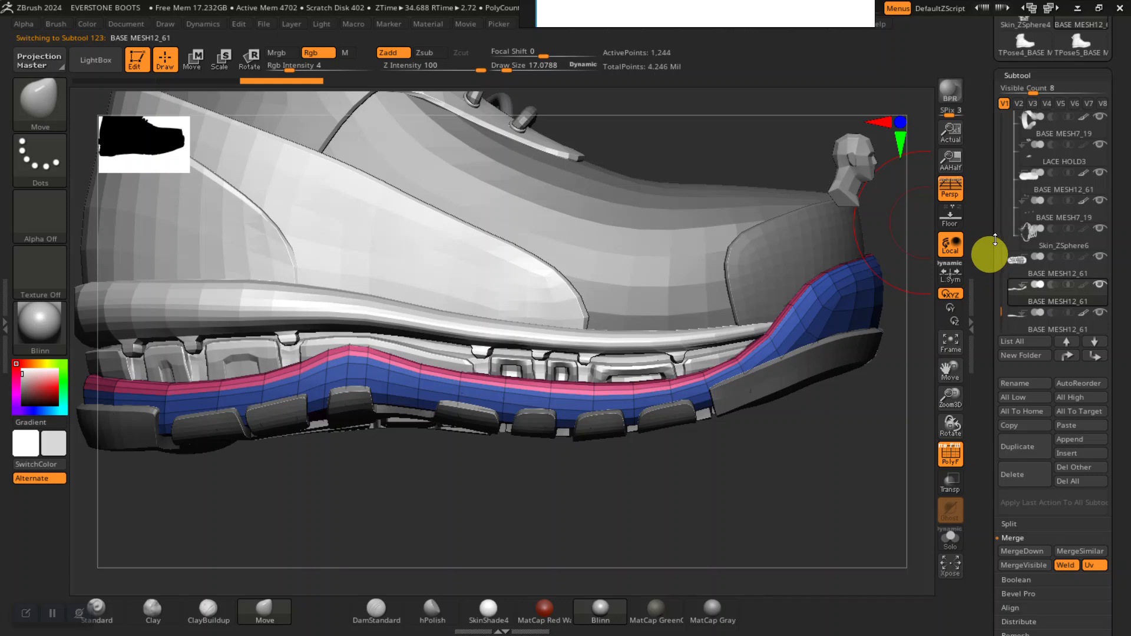
{"action": "left_click", "coordinate": [1023, 78]}
{"action": "left_click", "coordinate": [1022, 94]}
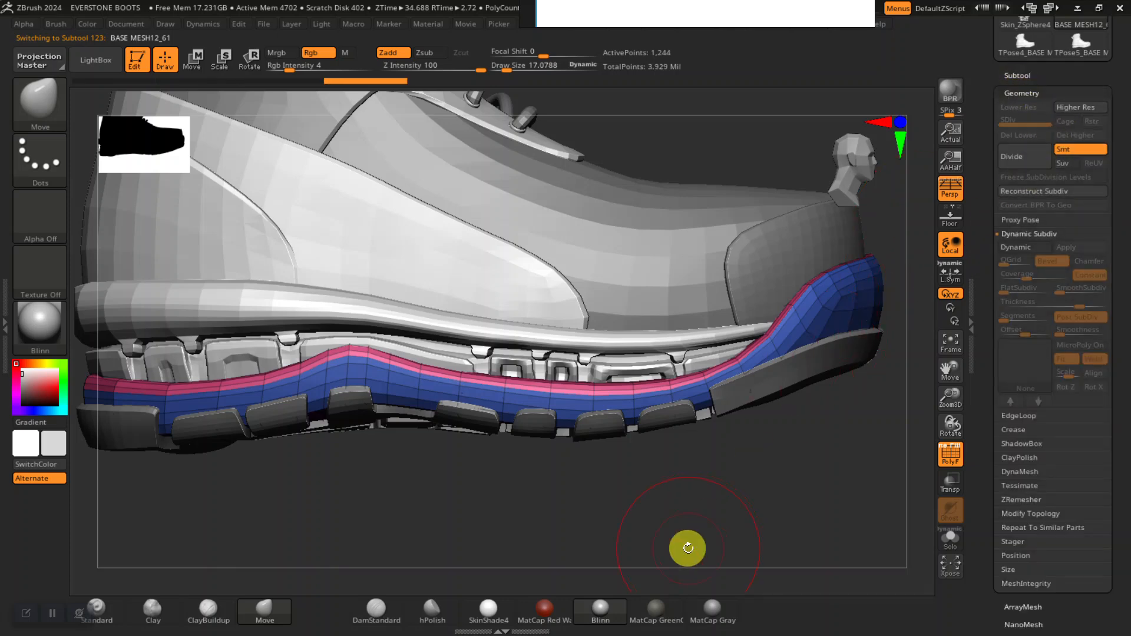
{"action": "left_click_drag", "start_coordinate": [718, 528], "coordinate": [746, 522]}
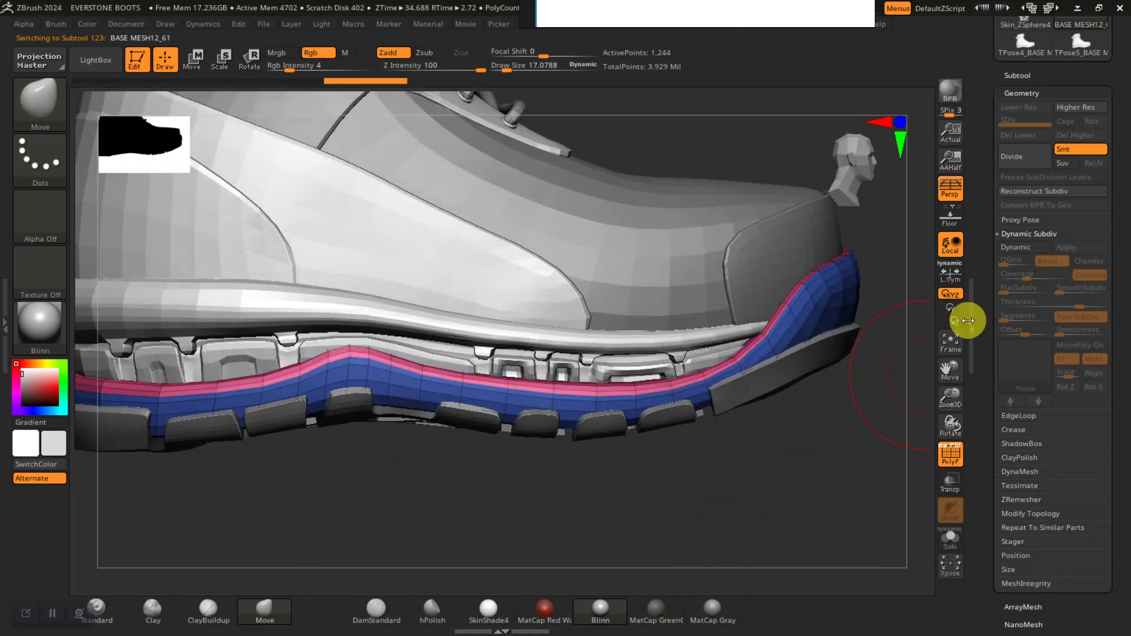
Merge the lower outsole band down with the upper midsole band, keeping the treads subtool separate.
{"action": "left_click", "coordinate": [1025, 77]}
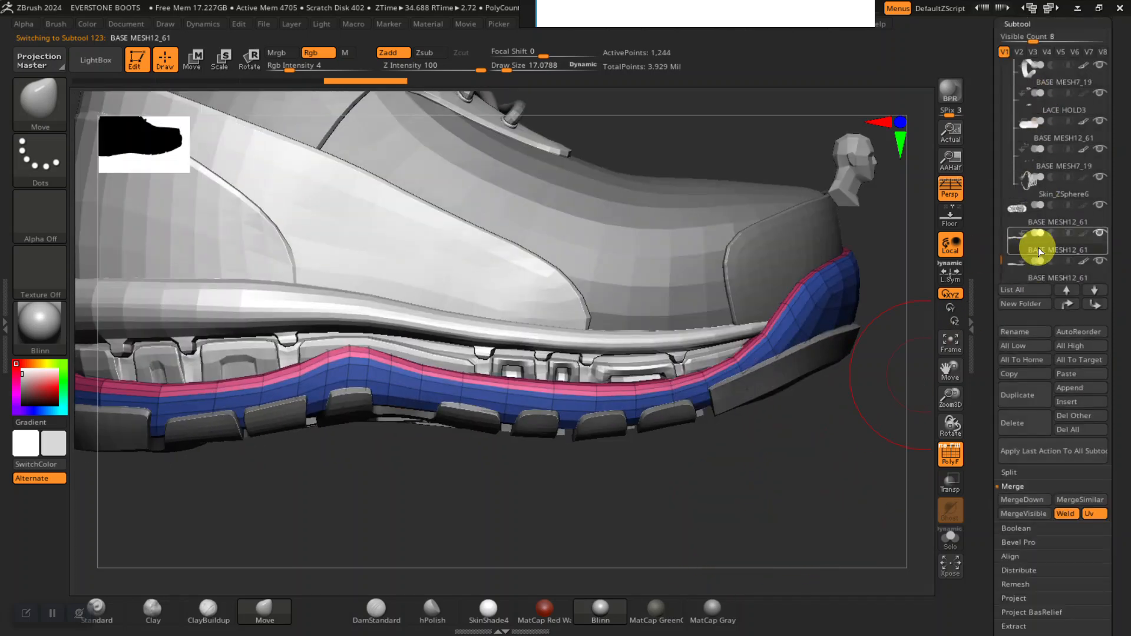
{"action": "left_click", "coordinate": [1020, 496]}
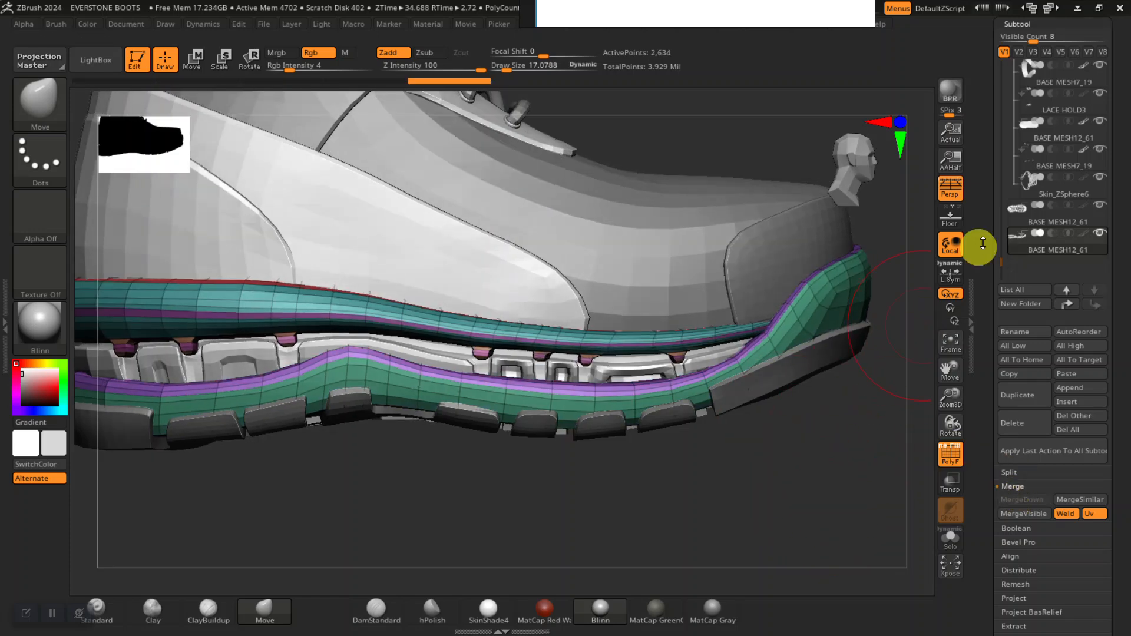
{"action": "mouse_move", "coordinate": [1015, 222]}
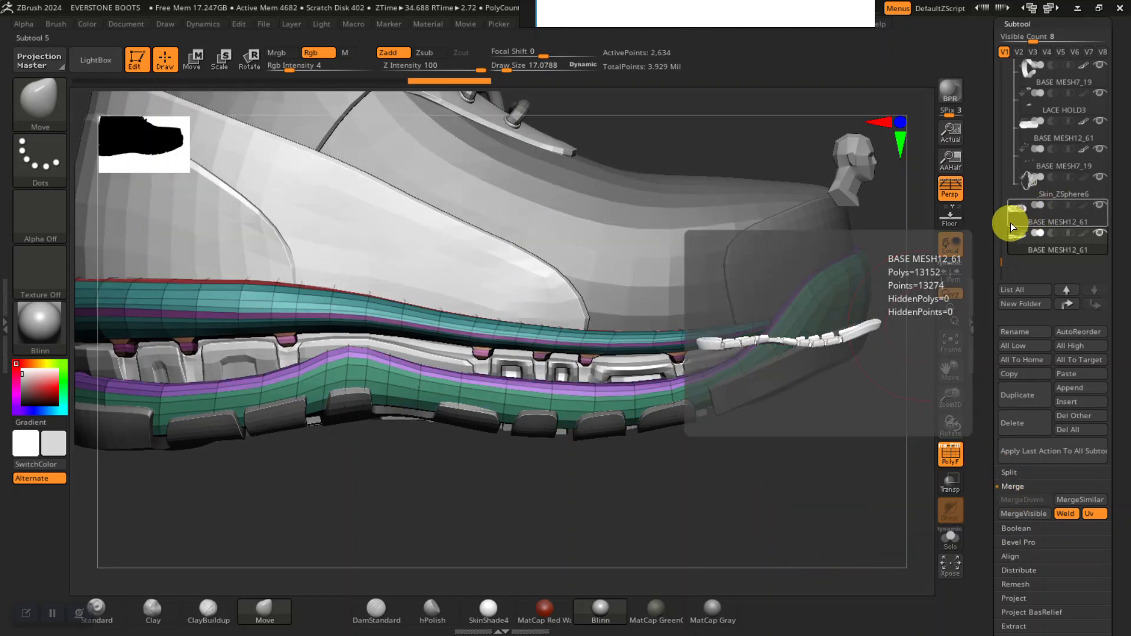
Examine the cushioning frame between the two sole bands and the side panel of the upper as separate subtools.
{"action": "left_click_drag", "start_coordinate": [714, 482], "coordinate": [799, 519]}
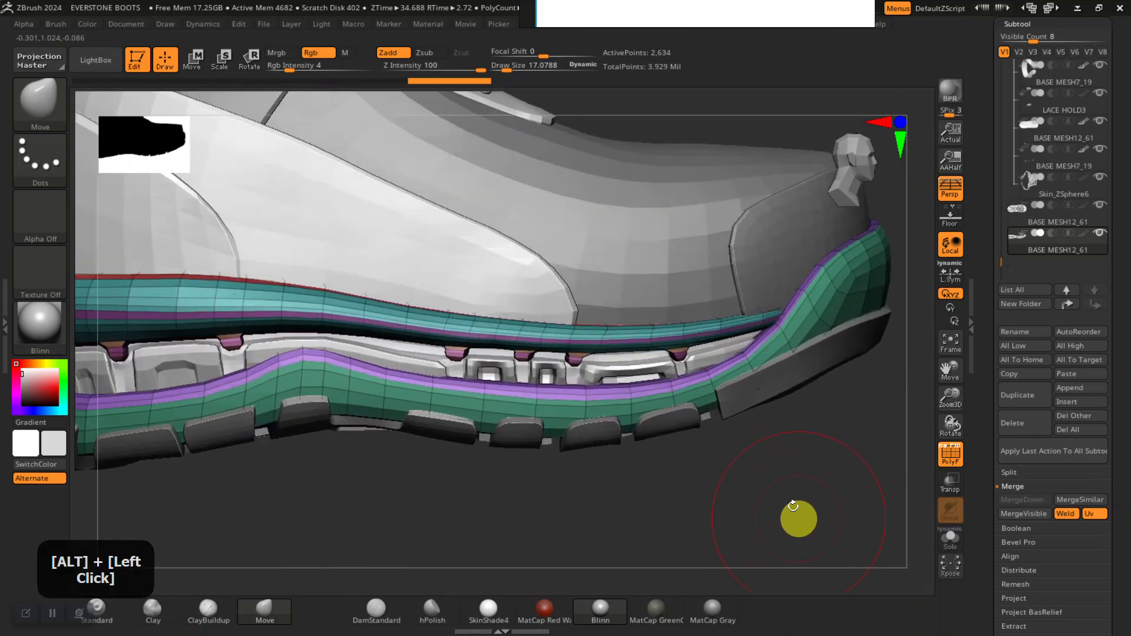
{"action": "left_click", "coordinate": [638, 370], "text": "alt"}
{"action": "left_click_drag", "start_coordinate": [780, 478], "coordinate": [692, 362]}
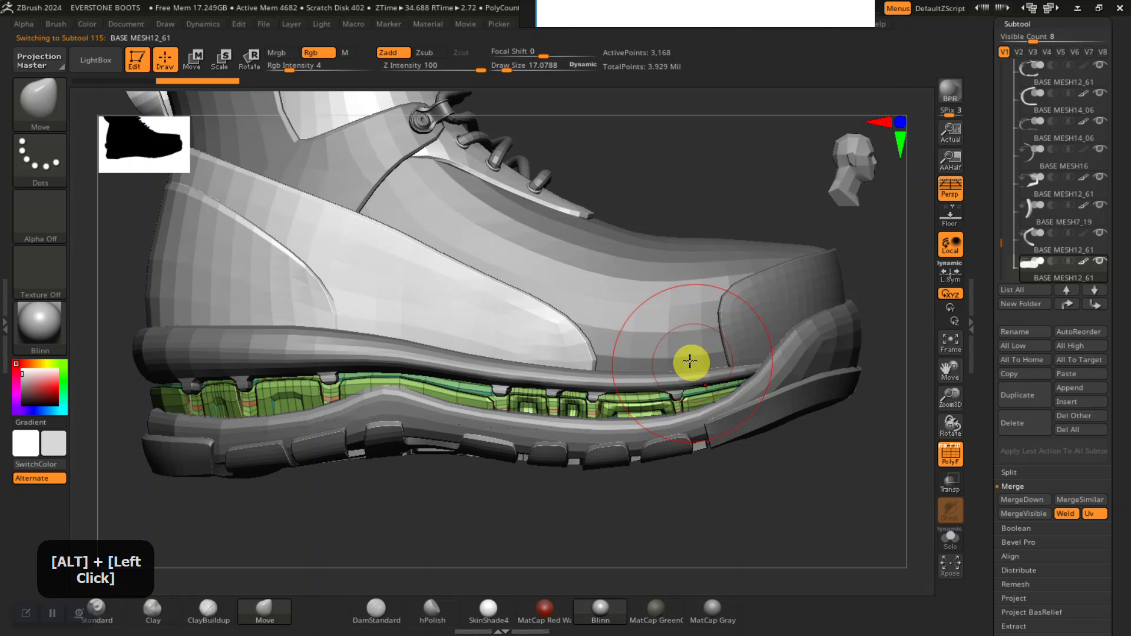
{"action": "left_click", "coordinate": [466, 298], "text": "alt"}
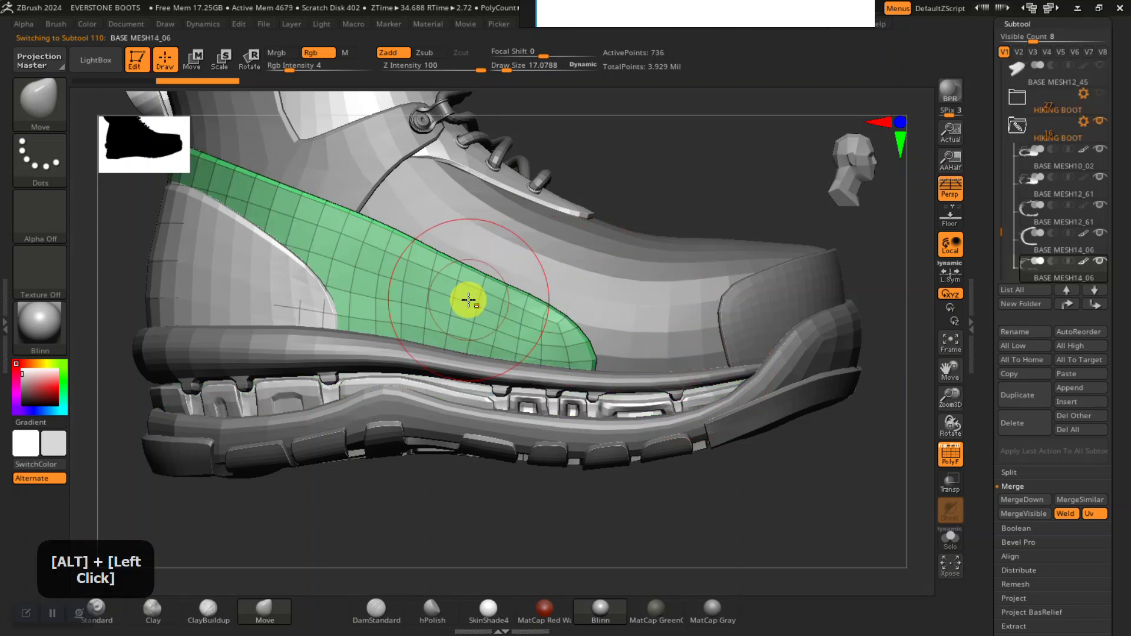
{"action": "left_click_drag", "start_coordinate": [692, 148], "coordinate": [594, 200]}
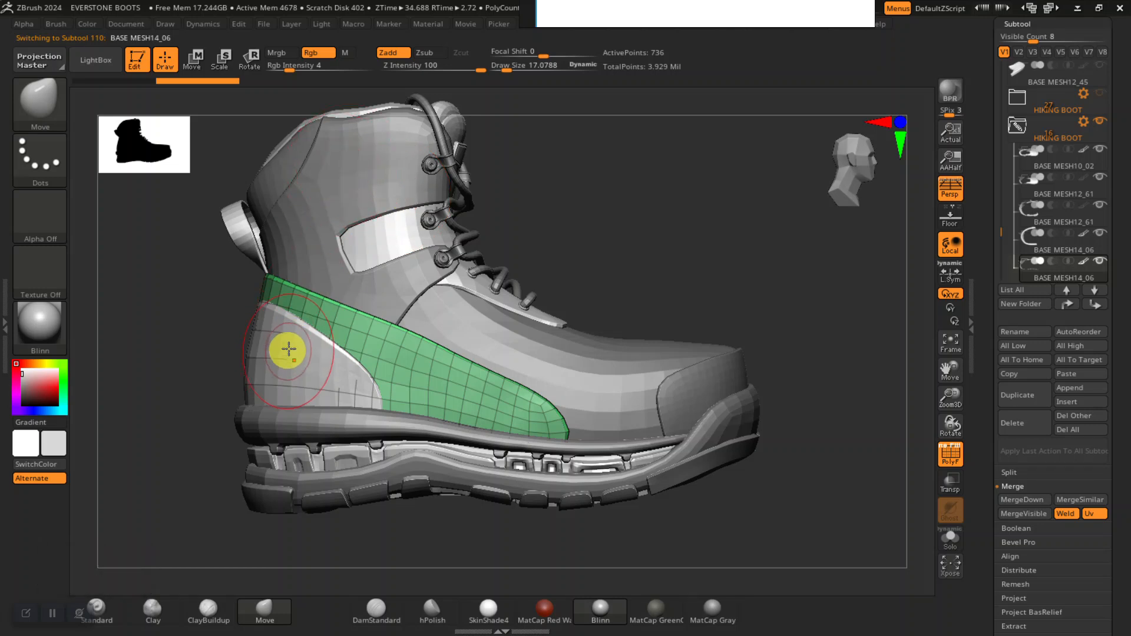
Delete the higher subdivision levels of the insole inside the boot and move it out of the folder to the end of the list.
{"action": "left_click_drag", "start_coordinate": [647, 258], "coordinate": [701, 356], "text": "alt"}
{"action": "left_click", "coordinate": [383, 322], "text": "alt"}
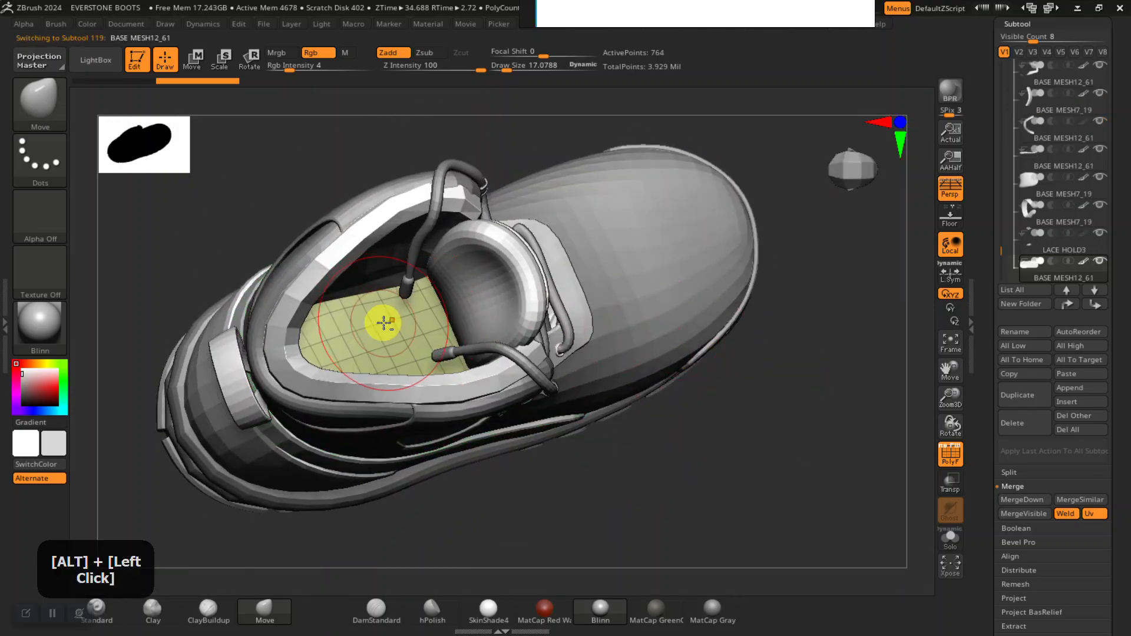
{"action": "left_click_drag", "start_coordinate": [732, 482], "coordinate": [805, 306], "text": "shift"}
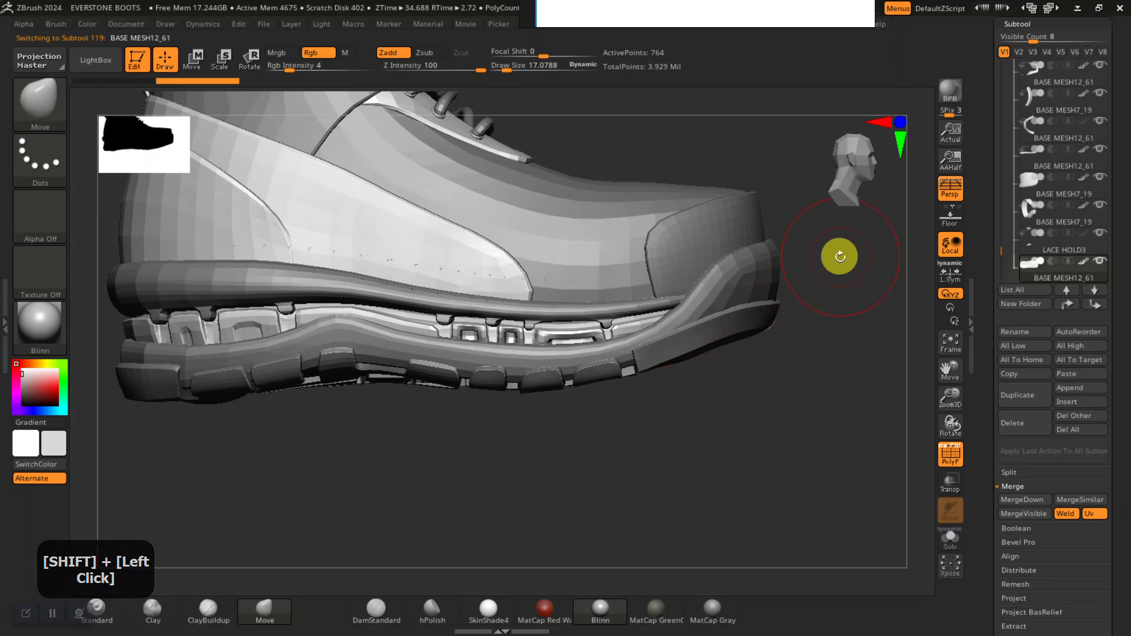
{"action": "left_click", "coordinate": [1014, 25]}
{"action": "left_click", "coordinate": [1018, 42]}
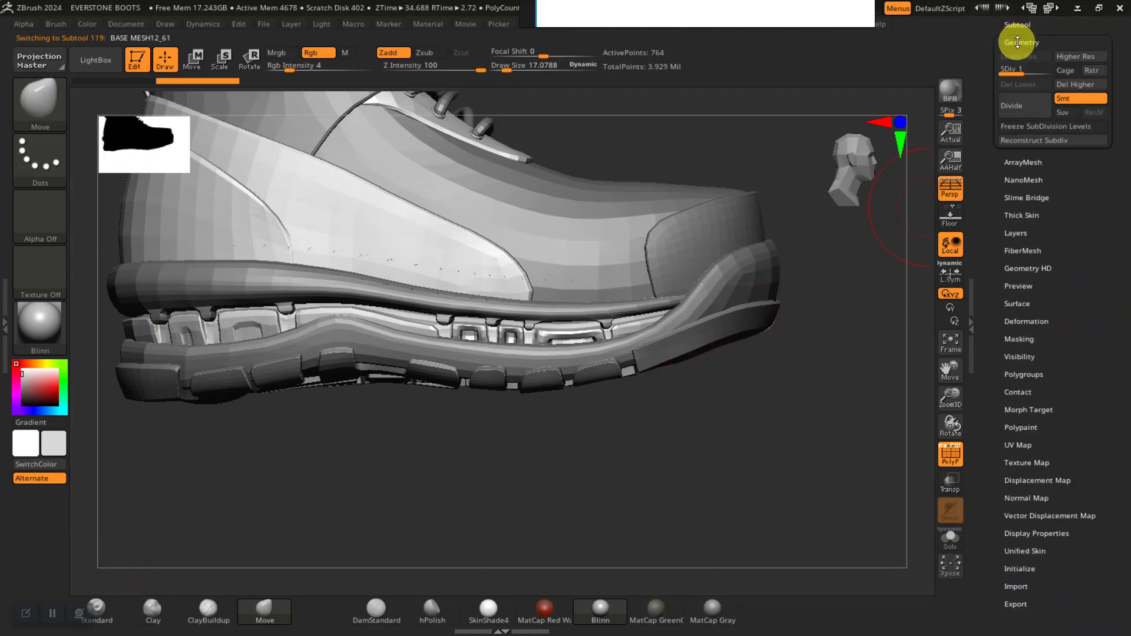
{"action": "left_click", "coordinate": [1074, 83]}
{"action": "left_click", "coordinate": [1019, 26]}
{"action": "left_click", "coordinate": [1032, 77]}
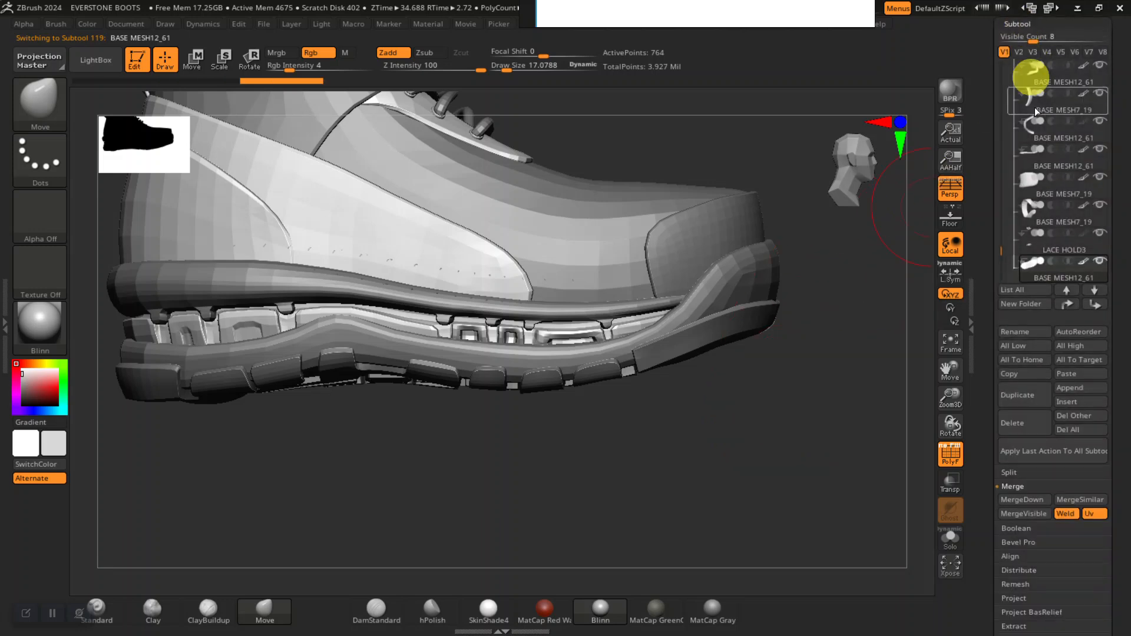
{"action": "left_click", "coordinate": [1095, 307], "text": "shift"}
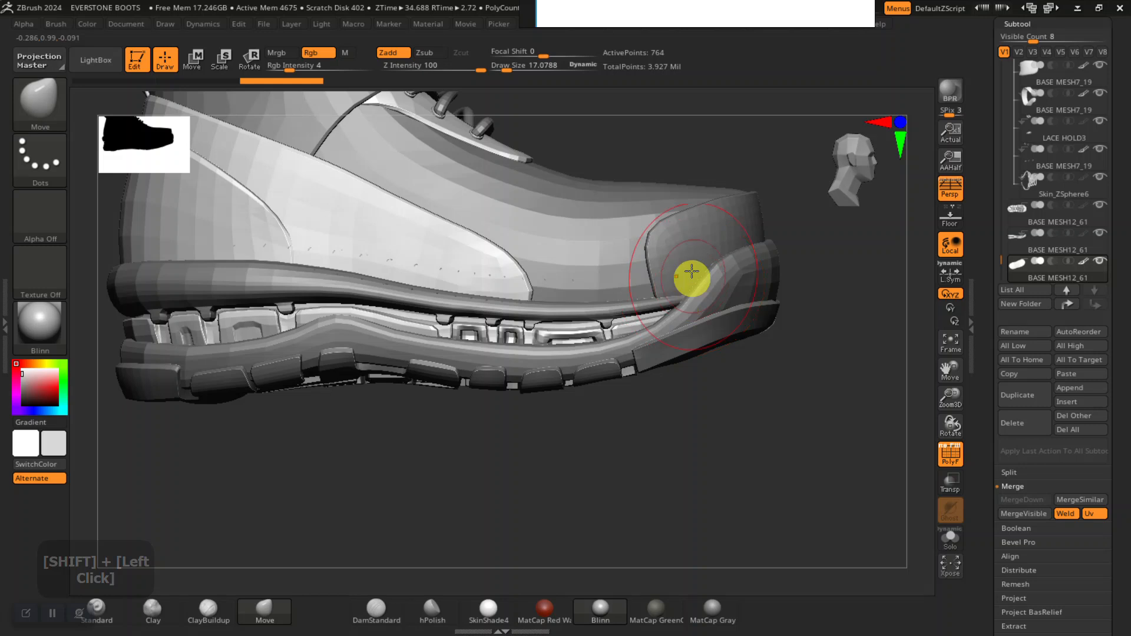
Move the toe cap, side panel and heel panel of the upper out of the folder to the end of the subtool list.
{"action": "left_click", "coordinate": [706, 233], "text": "alt"}
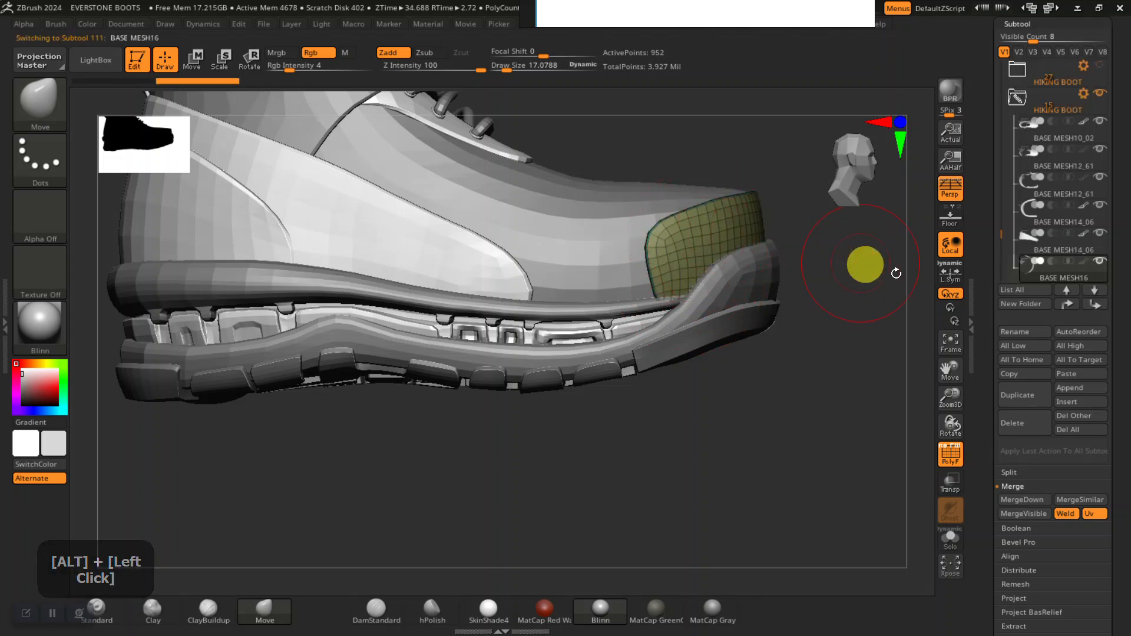
{"action": "left_click", "coordinate": [1096, 306], "text": "shift"}
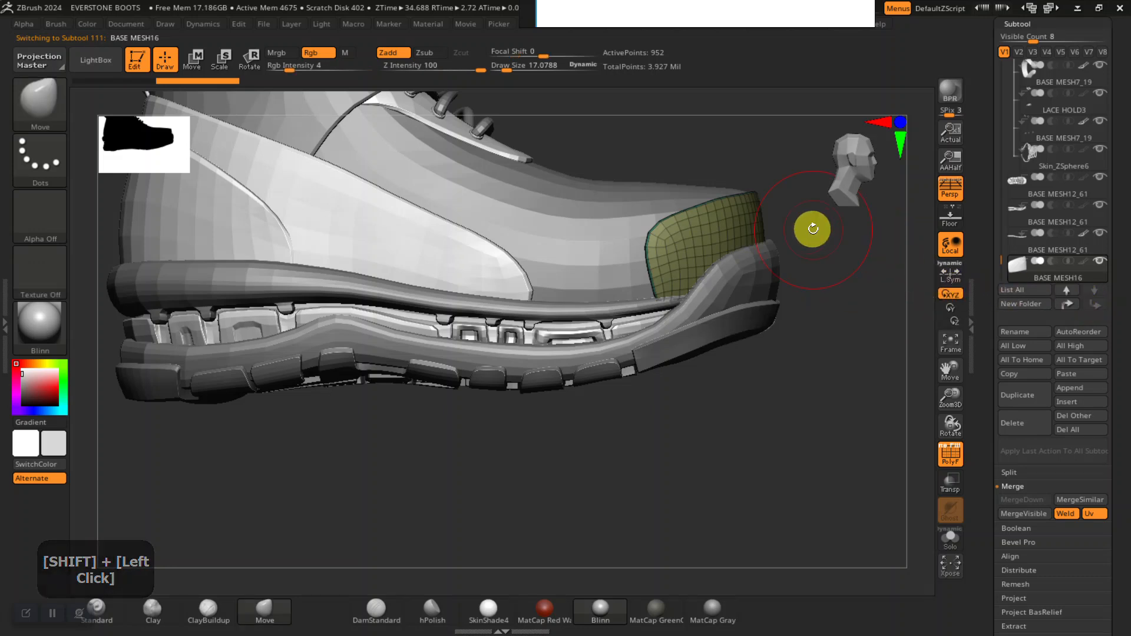
{"action": "left_click", "coordinate": [433, 257], "text": "alt"}
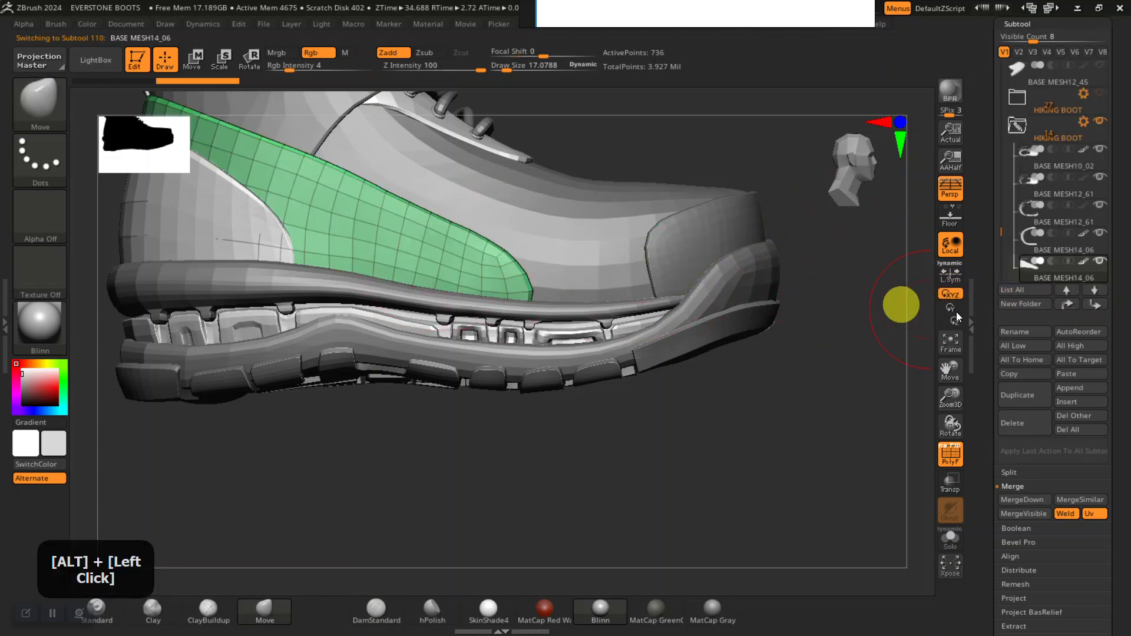
{"action": "left_click", "coordinate": [1095, 292], "text": "shift"}
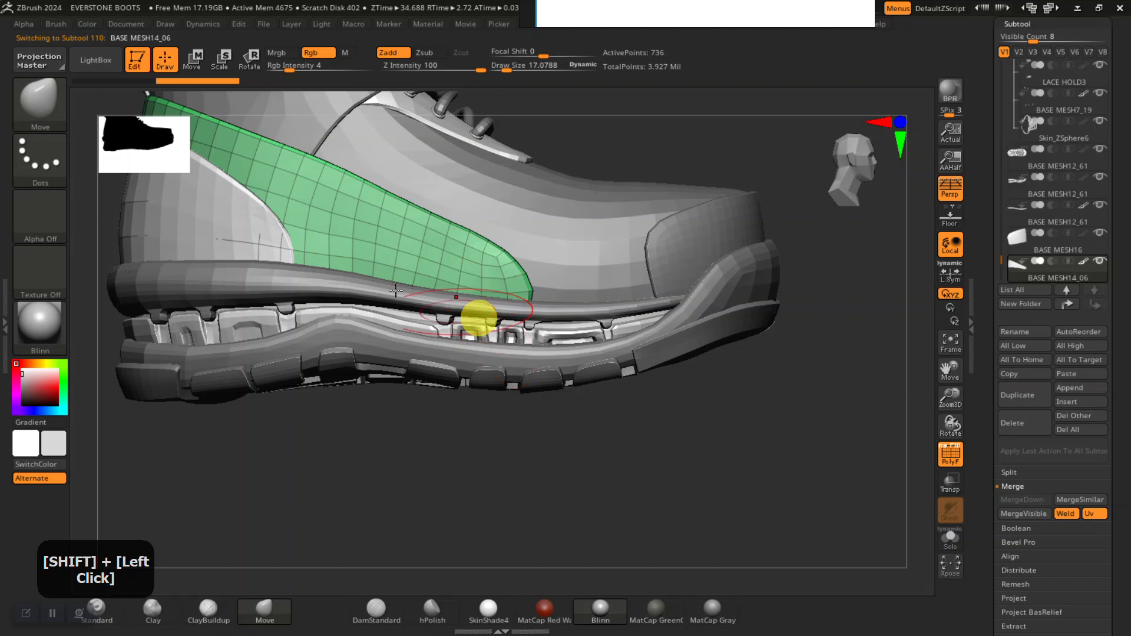
{"action": "left_click", "coordinate": [234, 213], "text": "alt"}
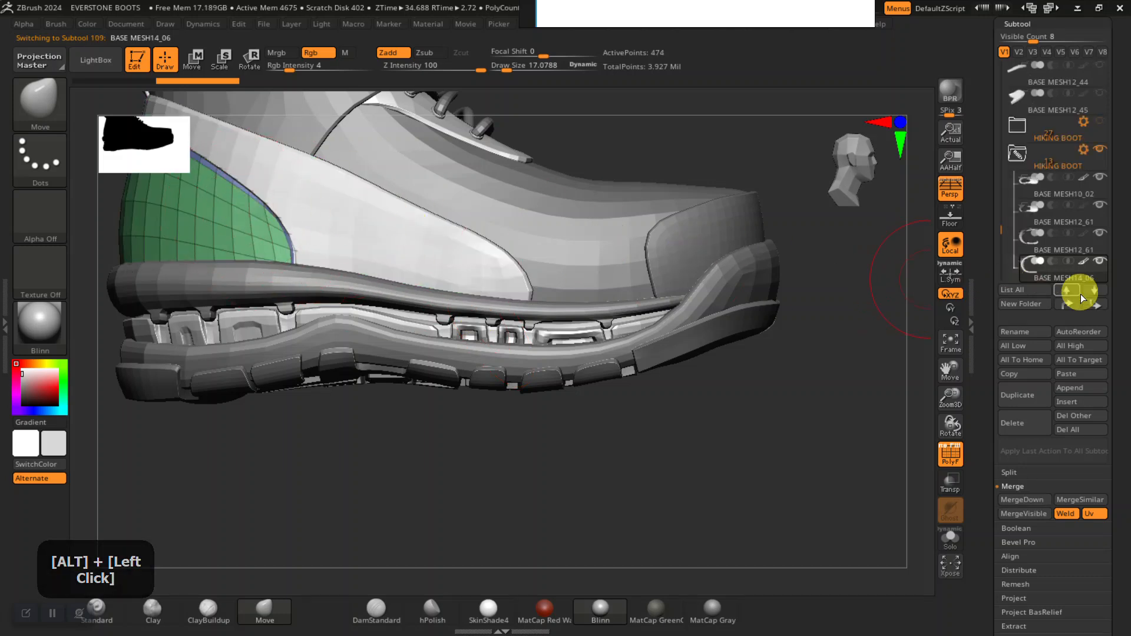
{"action": "left_click", "coordinate": [1093, 291], "text": "shift"}
{"action": "mouse_move", "coordinate": [1012, 254]}
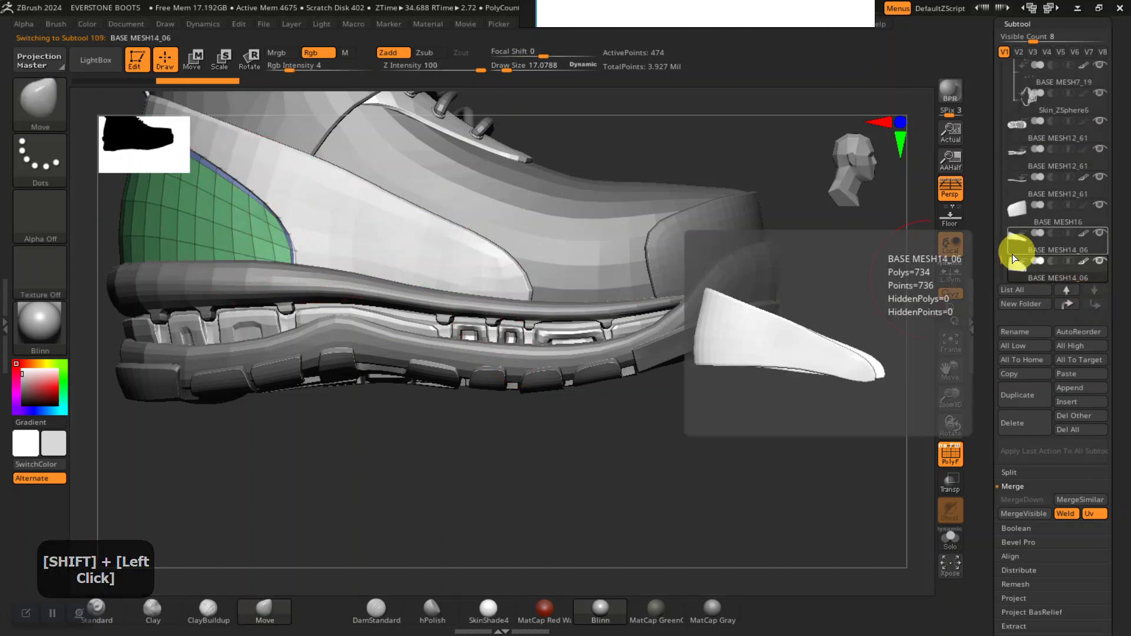
Check the insole subtool for remaining subdivision levels.
{"action": "scroll", "coordinate": [987, 242], "scroll_direction": "up", "scroll_amount": 1}
{"action": "mouse_move", "coordinate": [1037, 210]}
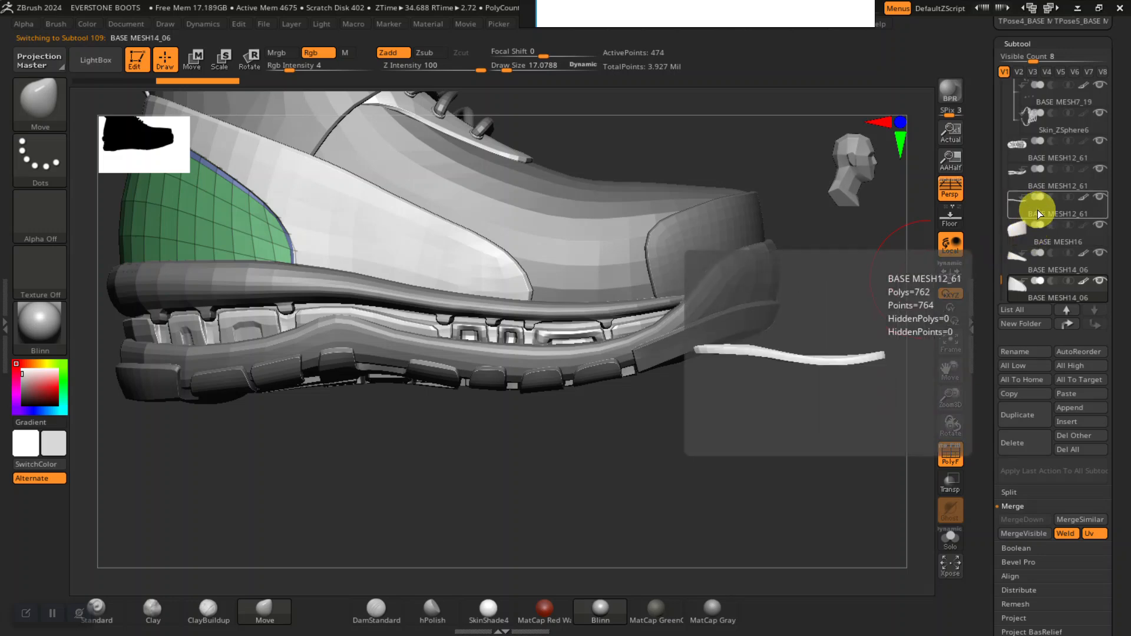
{"action": "left_click", "coordinate": [1041, 209]}
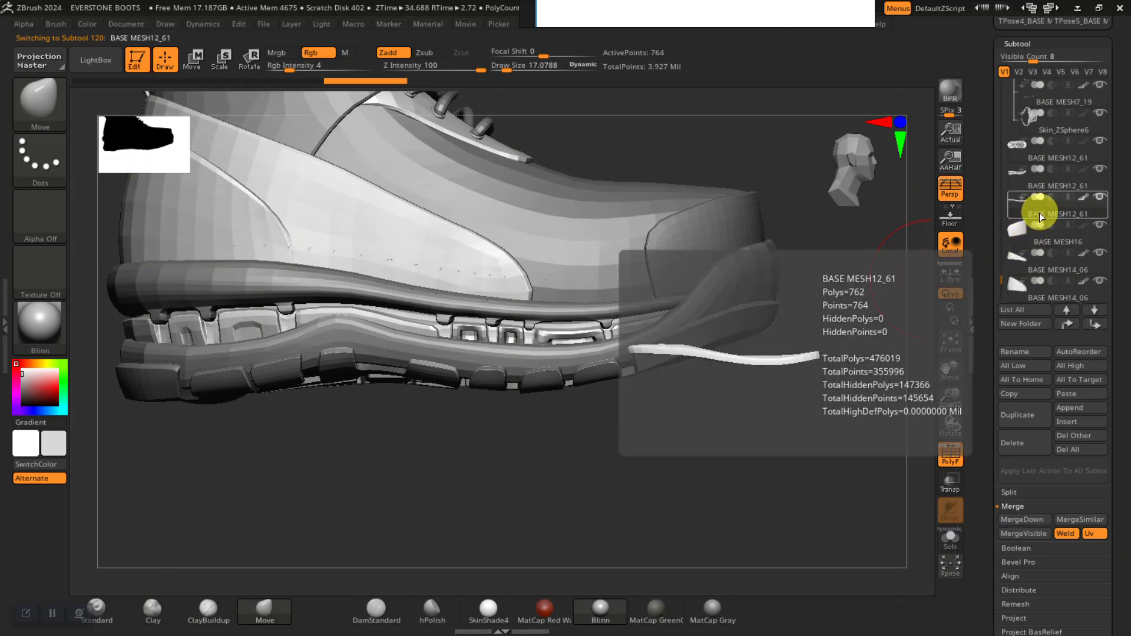
{"action": "left_click_drag", "start_coordinate": [752, 435], "coordinate": [783, 377]}
{"action": "left_click", "coordinate": [1020, 46]}
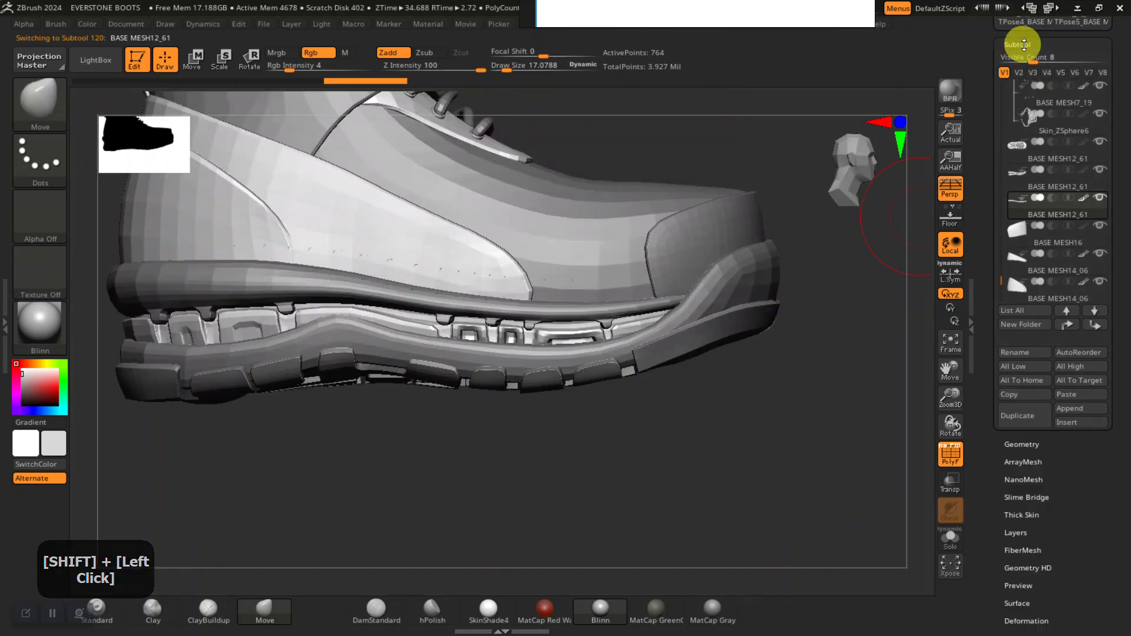
{"action": "left_click", "coordinate": [1025, 54]}
{"action": "left_click", "coordinate": [1025, 49]}
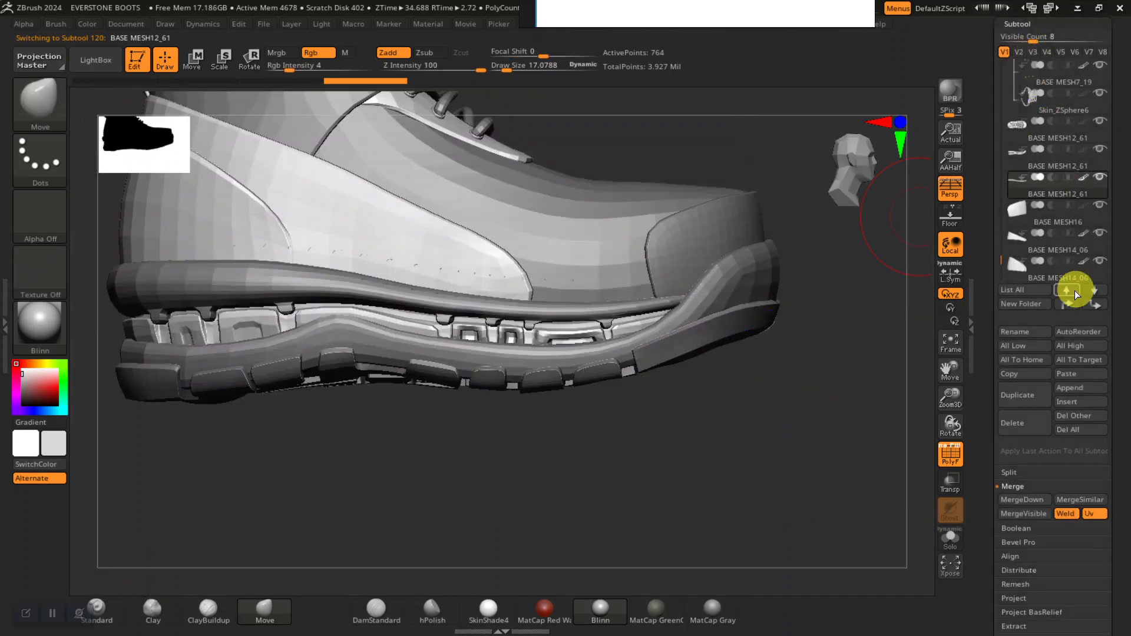
Delete the higher subdivision levels of the toe cap.
{"action": "left_click", "coordinate": [1043, 215]}
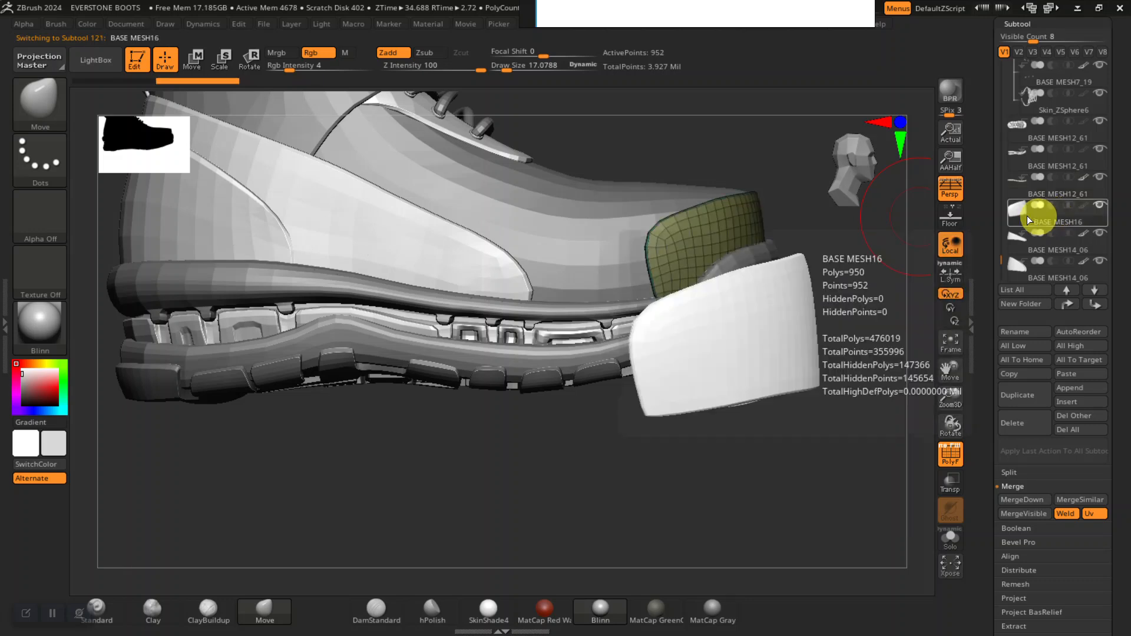
{"action": "left_click_drag", "start_coordinate": [981, 187], "coordinate": [989, 226]}
{"action": "left_click", "coordinate": [1024, 95]}
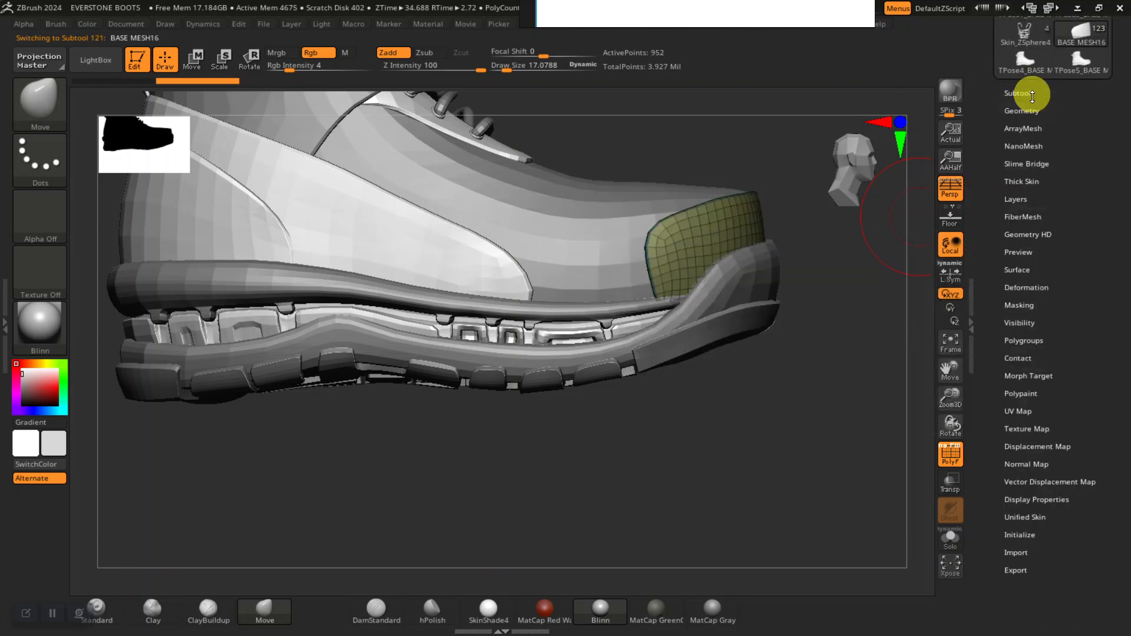
{"action": "left_click", "coordinate": [1023, 109]}
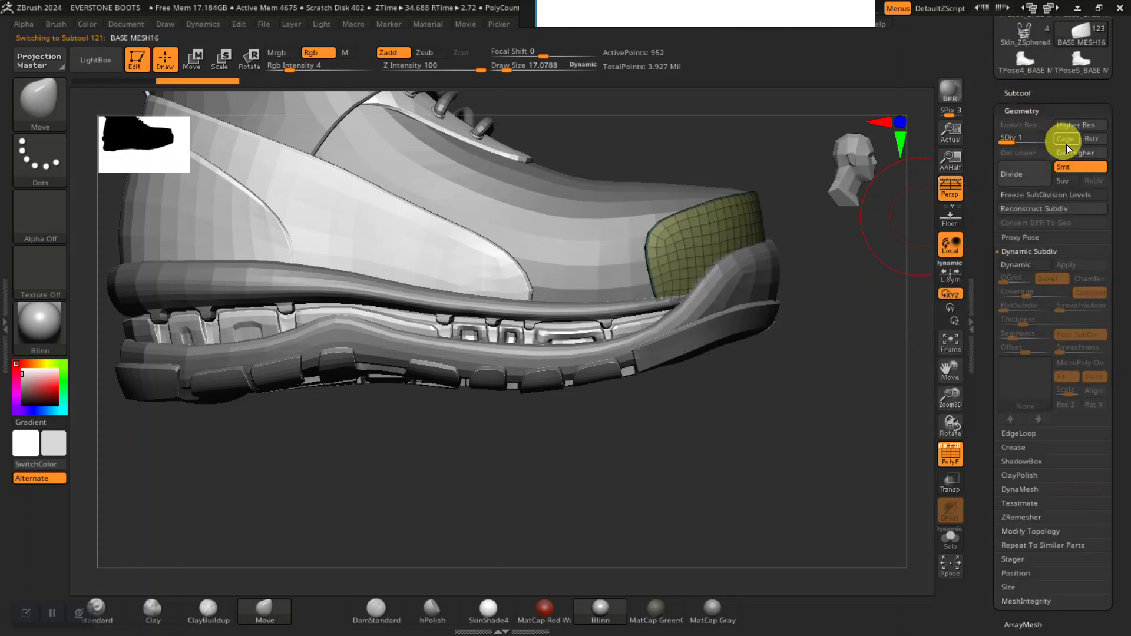
{"action": "left_click", "coordinate": [1023, 93]}
Delete the higher subdivision levels of the long side panel of the upper.
{"action": "mouse_move", "coordinate": [1047, 239]}
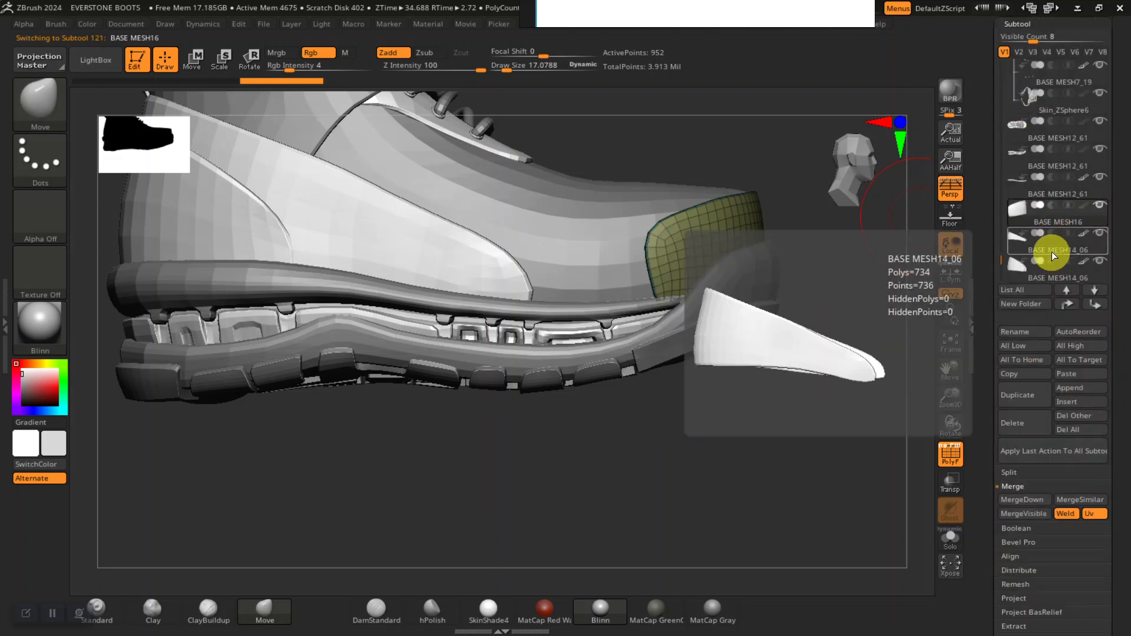
{"action": "left_click", "coordinate": [1052, 252]}
{"action": "scroll", "coordinate": [1019, 207], "scroll_direction": "up", "scroll_amount": 2}
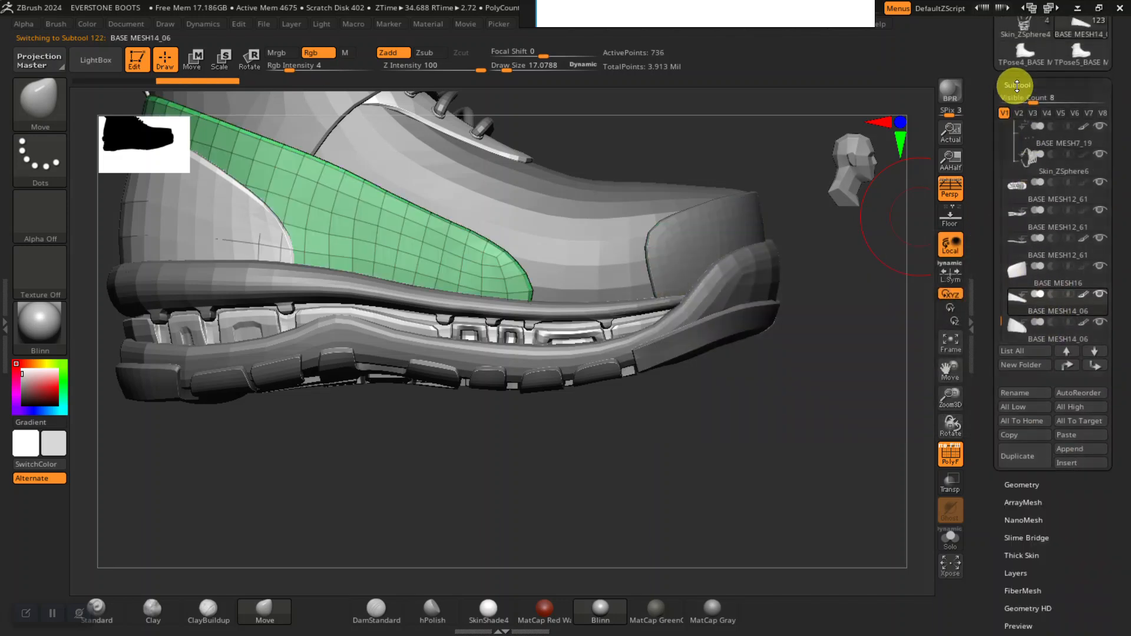
{"action": "left_click", "coordinate": [1017, 86]}
{"action": "left_click", "coordinate": [1029, 103]}
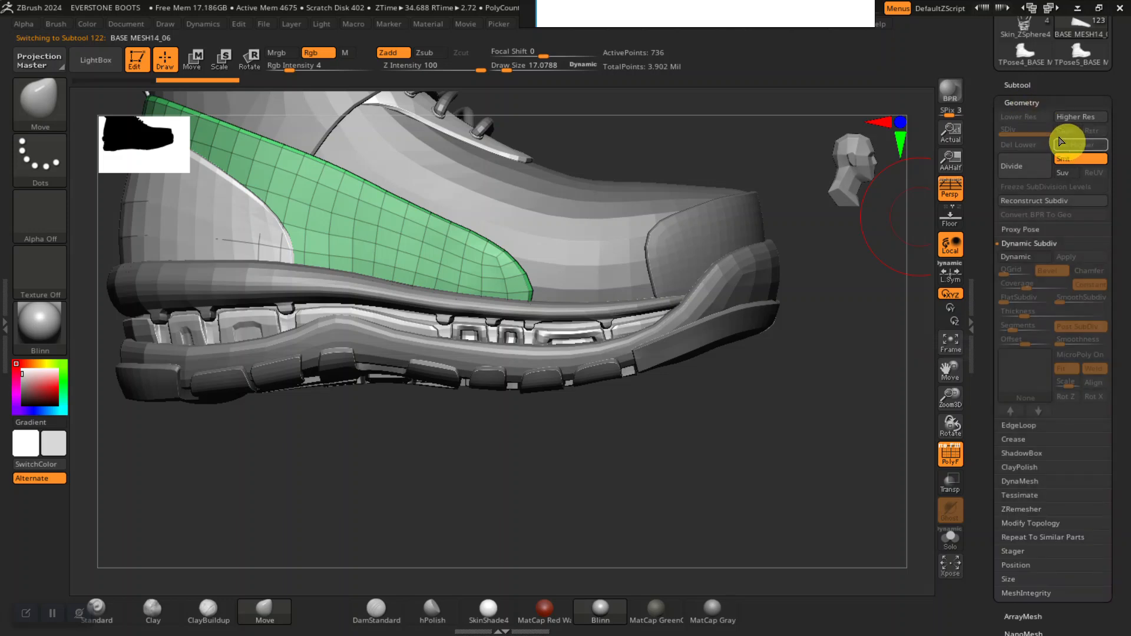
{"action": "left_click", "coordinate": [1018, 84]}
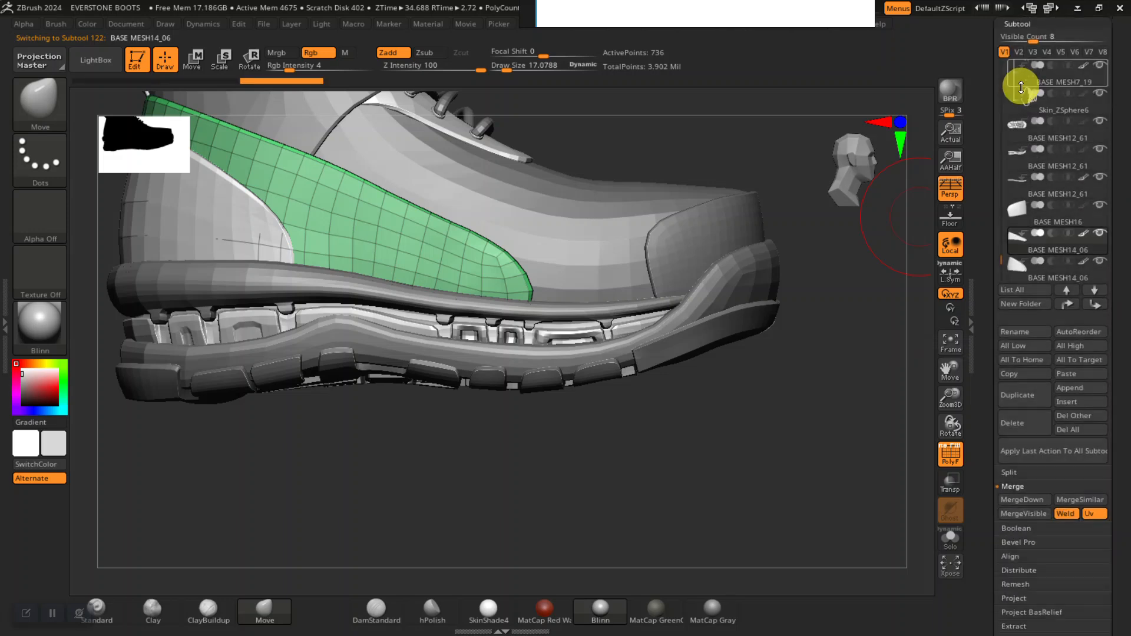
Delete the higher subdivision levels of the heel panel.
{"action": "left_click", "coordinate": [1051, 270]}
{"action": "scroll", "coordinate": [995, 242], "scroll_direction": "up", "scroll_amount": 3}
{"action": "left_click", "coordinate": [1022, 112]}
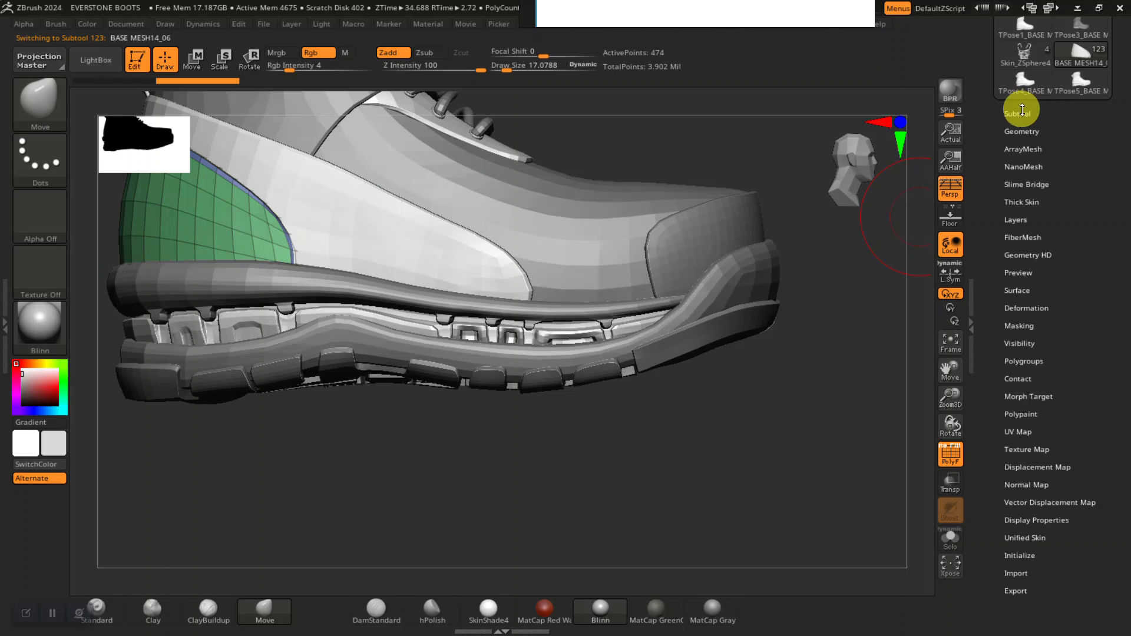
{"action": "left_click", "coordinate": [1029, 133]}
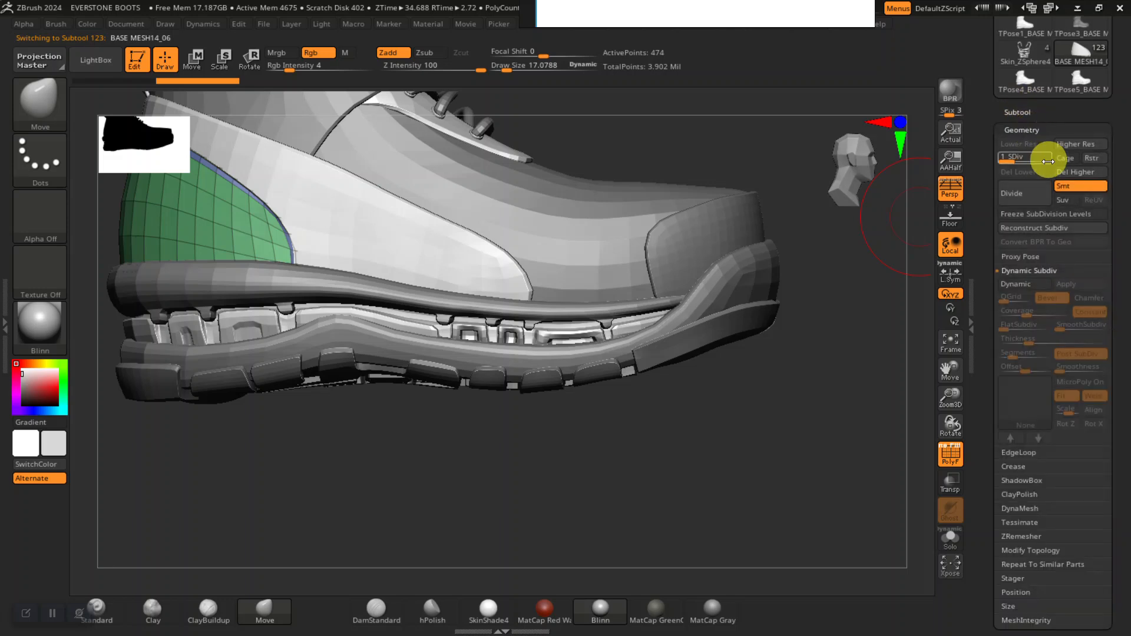
{"action": "left_click", "coordinate": [1021, 111]}
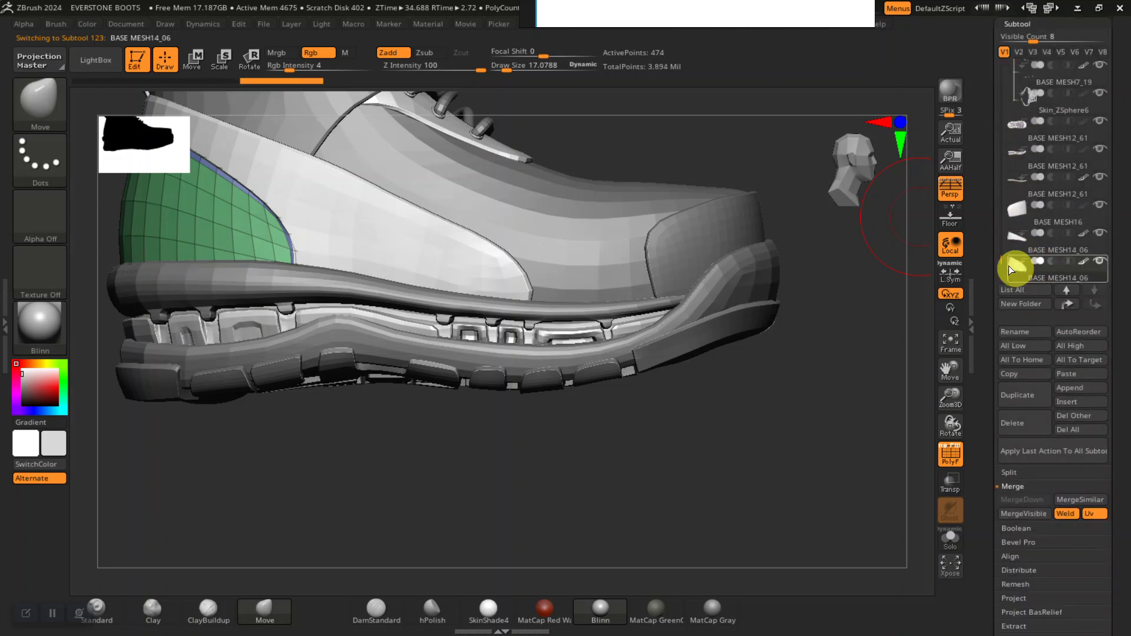
Merge the insole down with the toe cap, side panel and heel panel into one subtool.
{"action": "scroll", "coordinate": [1000, 257], "scroll_direction": "down", "scroll_amount": 1}
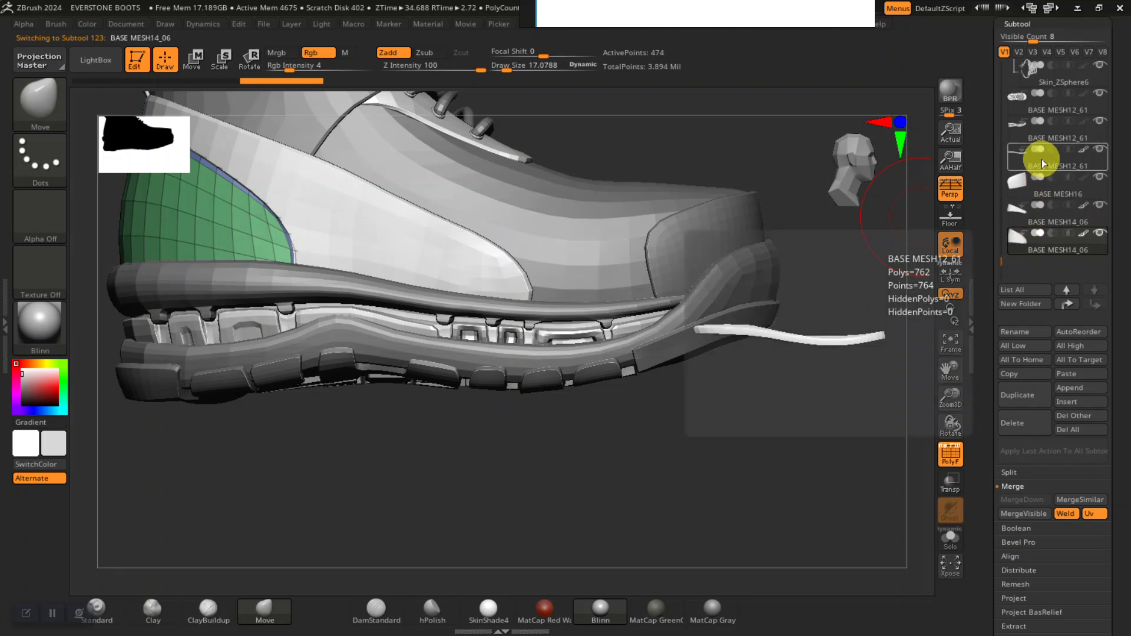
{"action": "left_click", "coordinate": [1044, 160]}
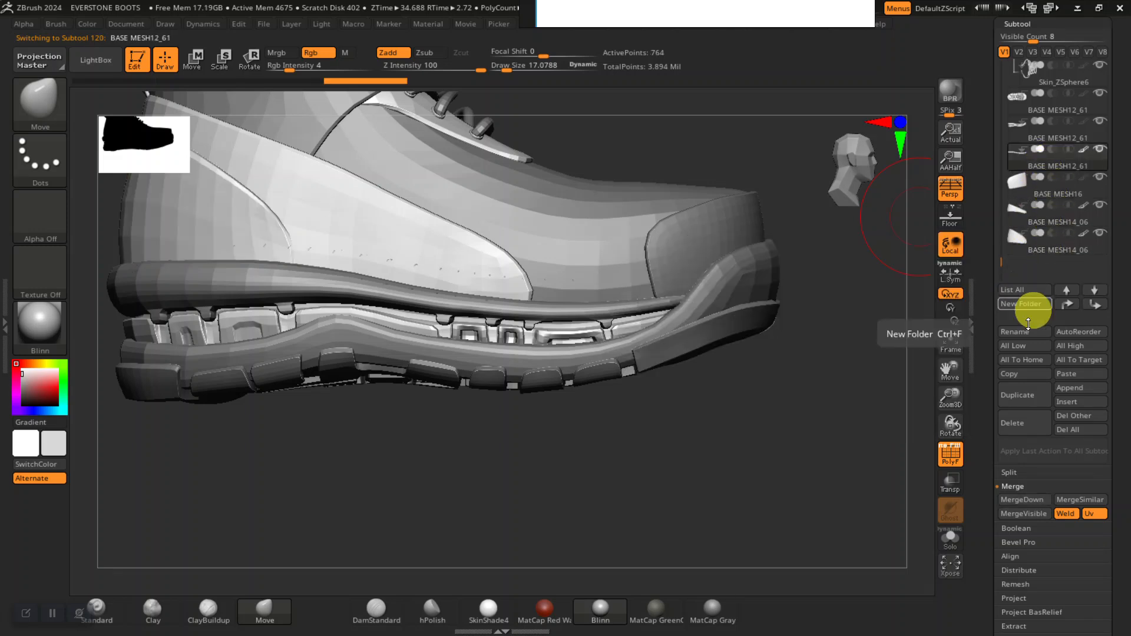
{"action": "scroll", "coordinate": [987, 374], "scroll_direction": "down", "scroll_amount": 4}
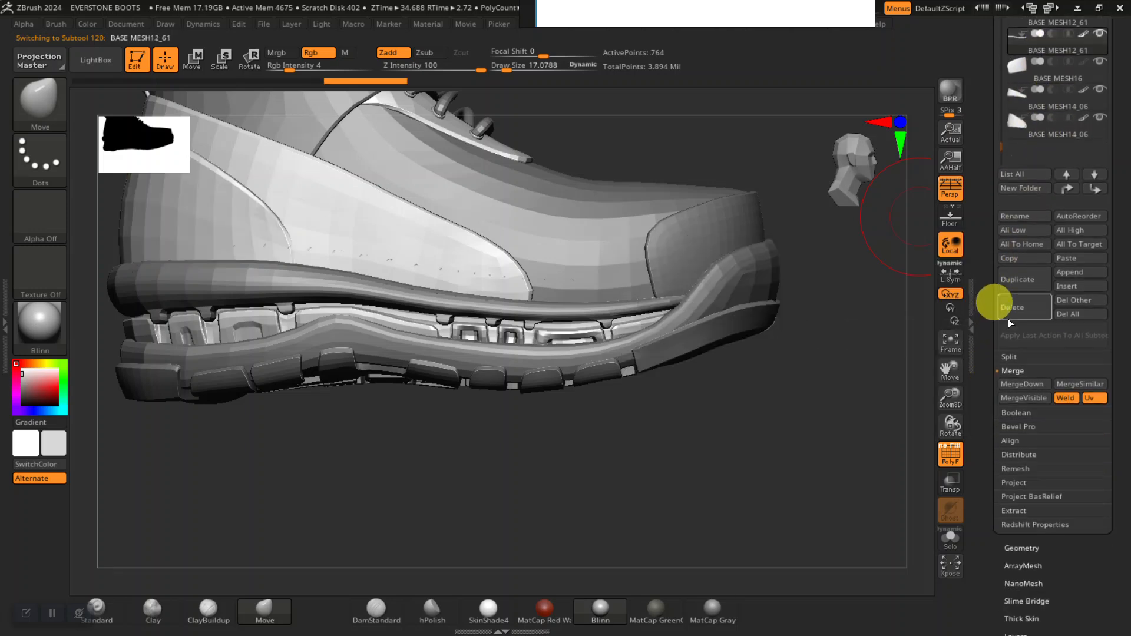
{"action": "left_click", "coordinate": [1019, 384]}
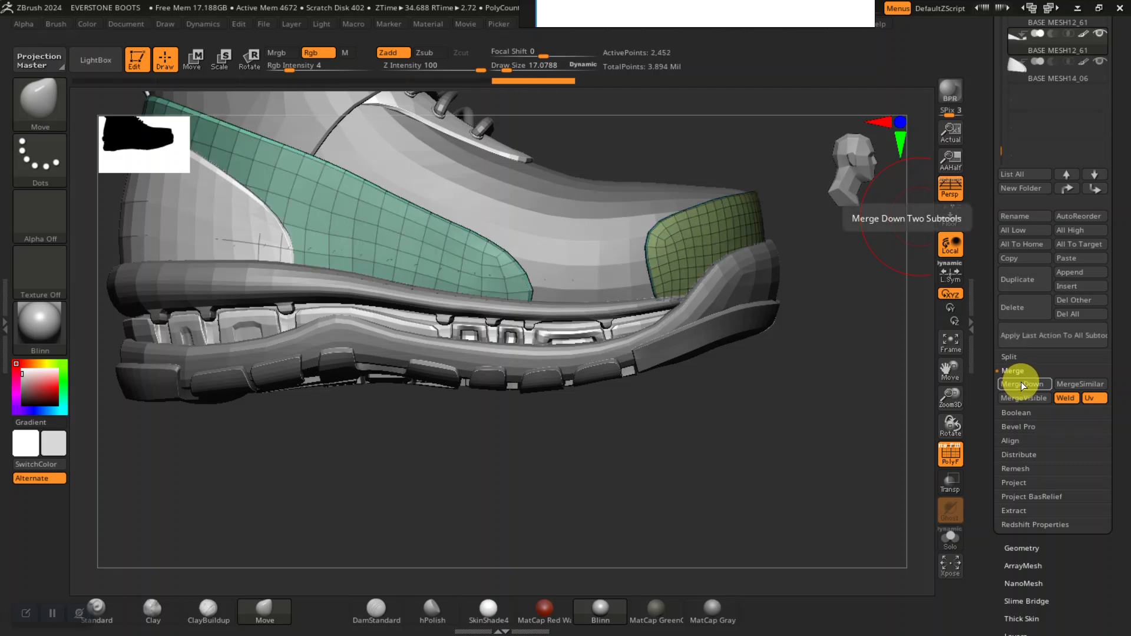
{"action": "left_click", "coordinate": [1021, 383]}
{"action": "scroll", "coordinate": [978, 377], "scroll_direction": "up", "scroll_amount": 5}
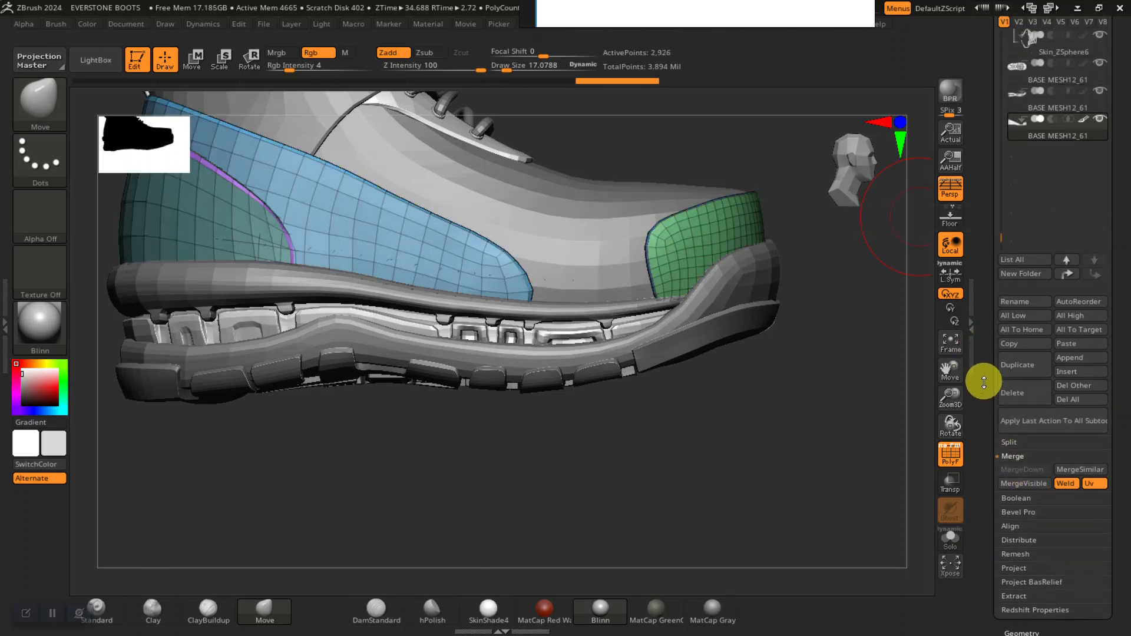
Hide the treads, sole-band and merged panel subtools, and switch off polypaint on the merged panels.
{"action": "left_click_drag", "start_coordinate": [756, 445], "coordinate": [889, 318], "text": "alt"}
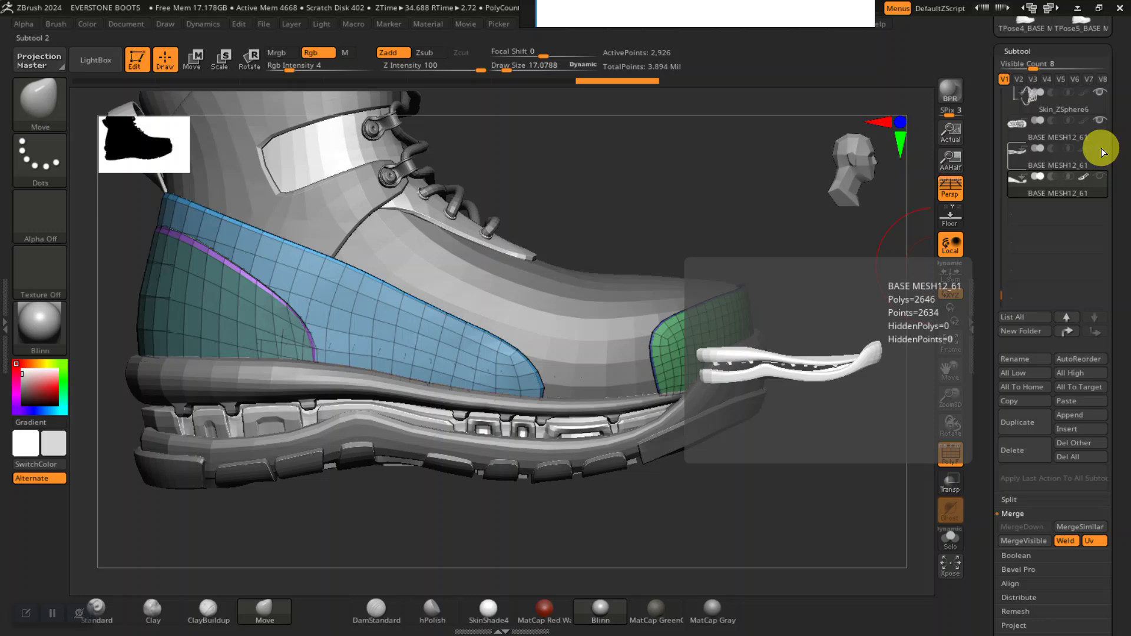
{"action": "left_click", "coordinate": [1099, 120]}
{"action": "left_click", "coordinate": [1082, 177]}
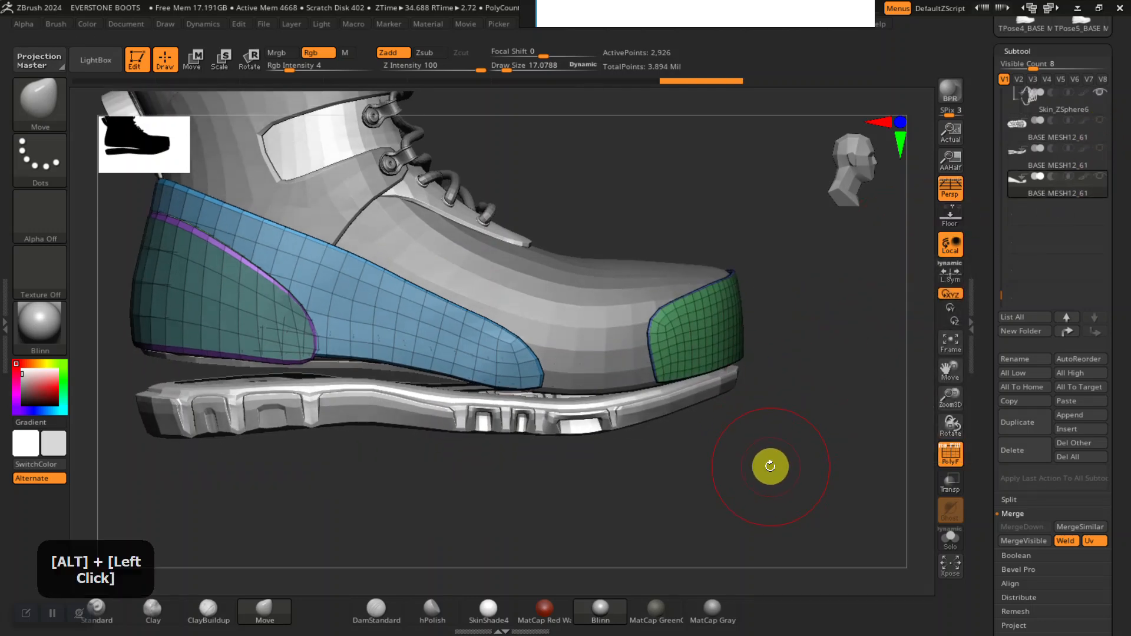
Move the cushioning frame under the boot out of the folder to the end of the list and hide it.
{"action": "left_click", "coordinate": [656, 407], "text": "alt"}
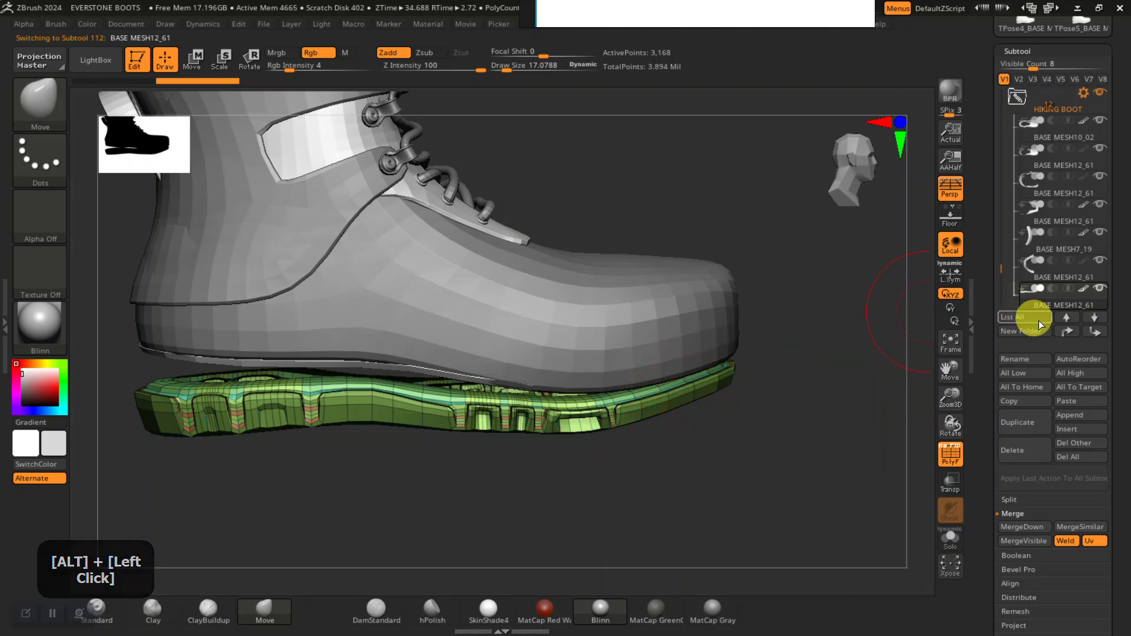
{"action": "left_click", "coordinate": [1094, 331], "text": "shift"}
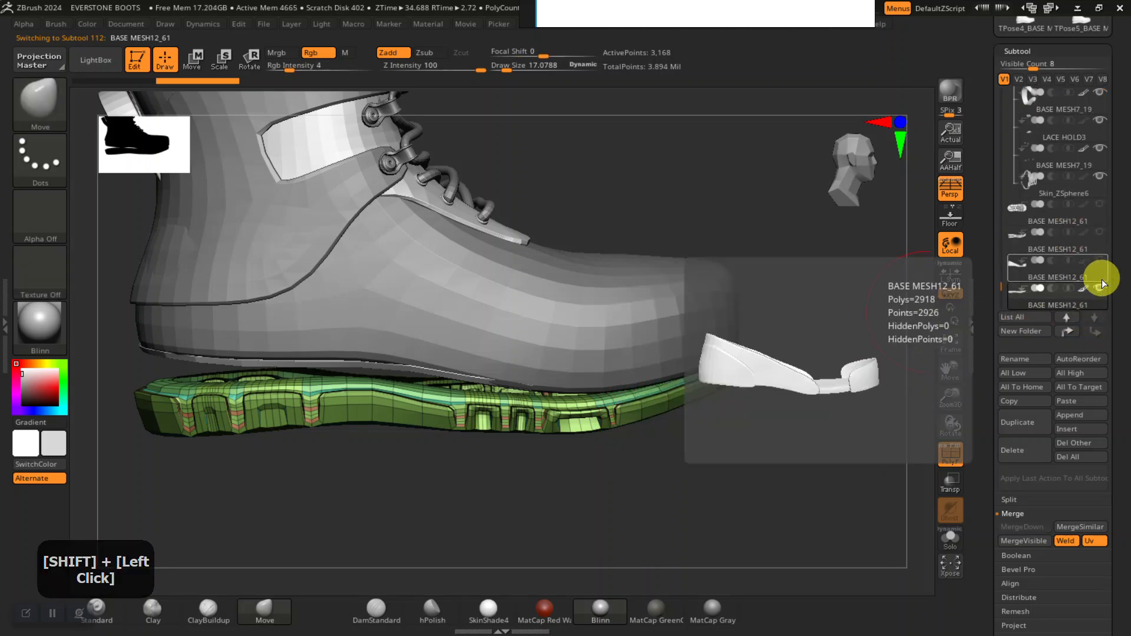
{"action": "left_click_drag", "start_coordinate": [697, 459], "coordinate": [605, 270], "text": "alt"}
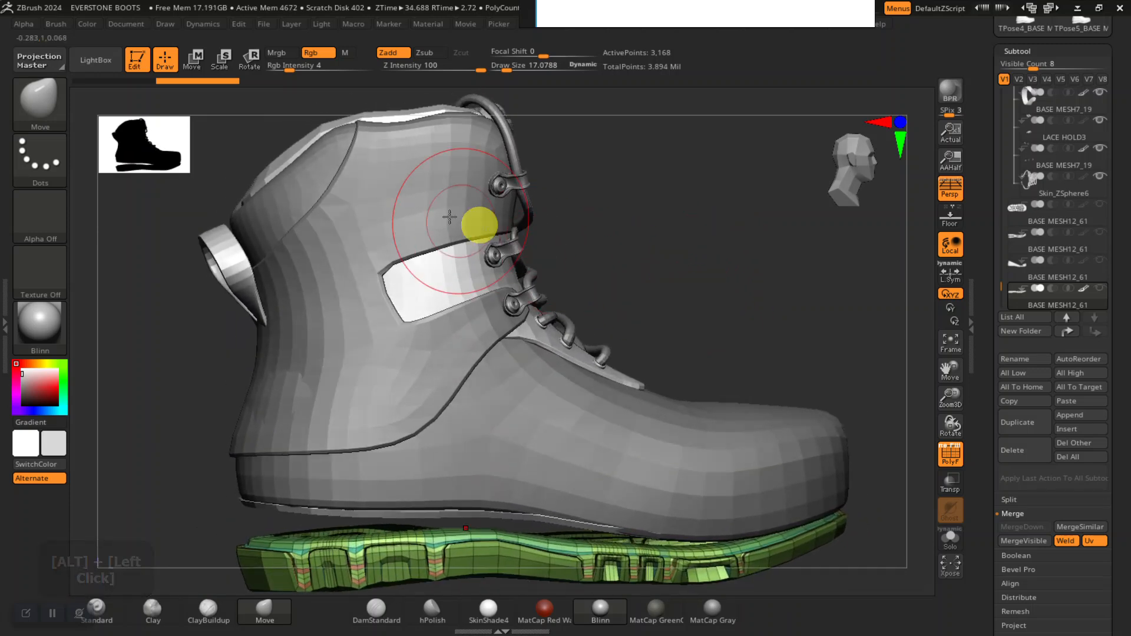
Move the panel with the ankle inset and lace strip of the upper out of the folder to the end of the list.
{"action": "left_click", "coordinate": [378, 202], "text": "alt"}
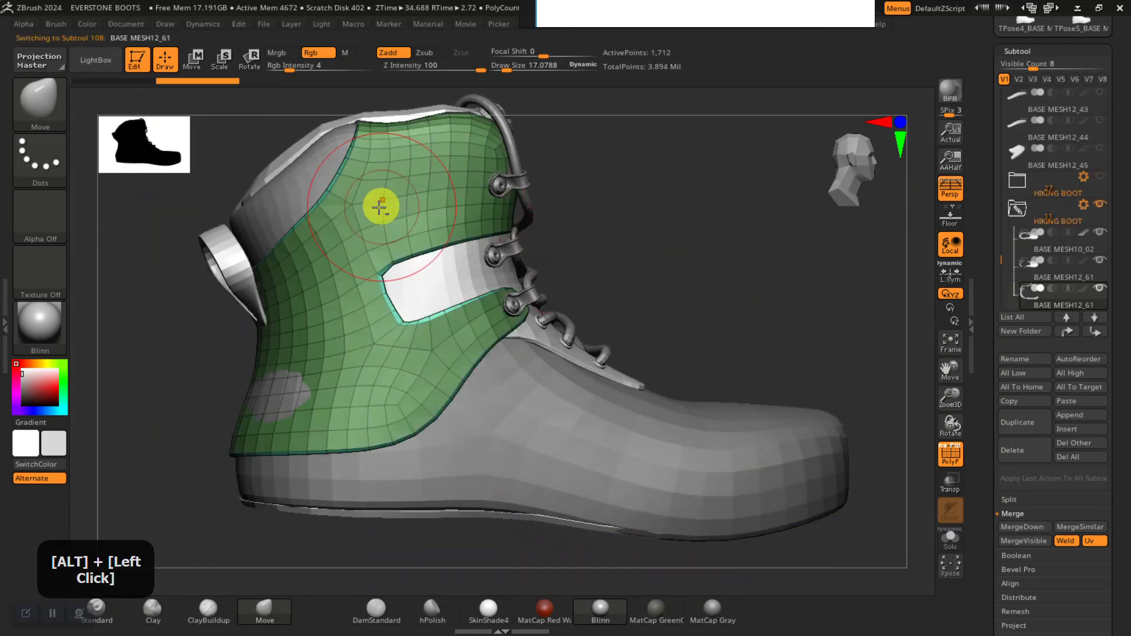
{"action": "left_click", "coordinate": [297, 190], "text": "alt"}
{"action": "left_click", "coordinate": [239, 258], "text": "alt"}
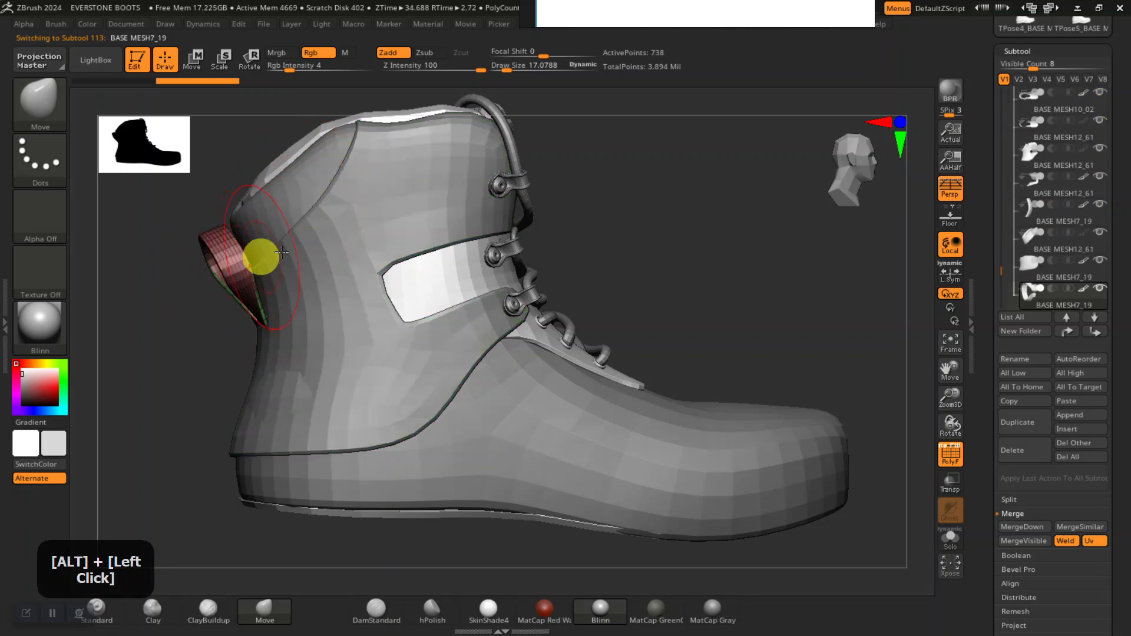
{"action": "left_click_drag", "start_coordinate": [655, 237], "coordinate": [435, 313]}
{"action": "left_click", "coordinate": [404, 295], "text": "alt"}
{"action": "left_click_drag", "start_coordinate": [677, 239], "coordinate": [819, 265]}
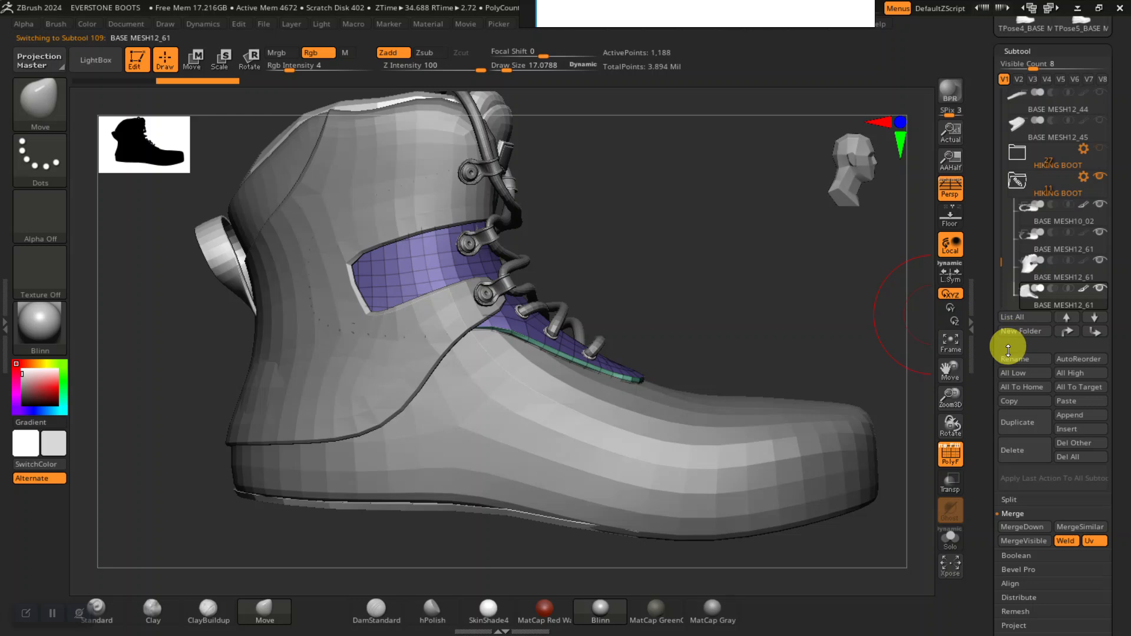
{"action": "left_click_drag", "start_coordinate": [985, 407], "coordinate": [1033, 347]}
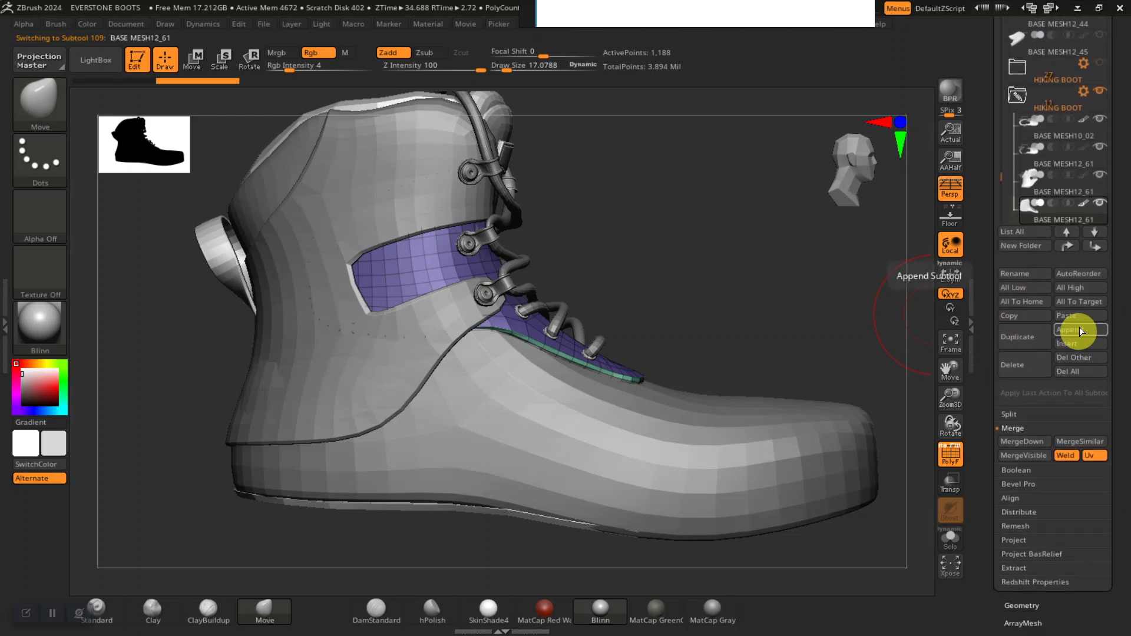
{"action": "left_click", "coordinate": [1094, 232], "text": "shift"}
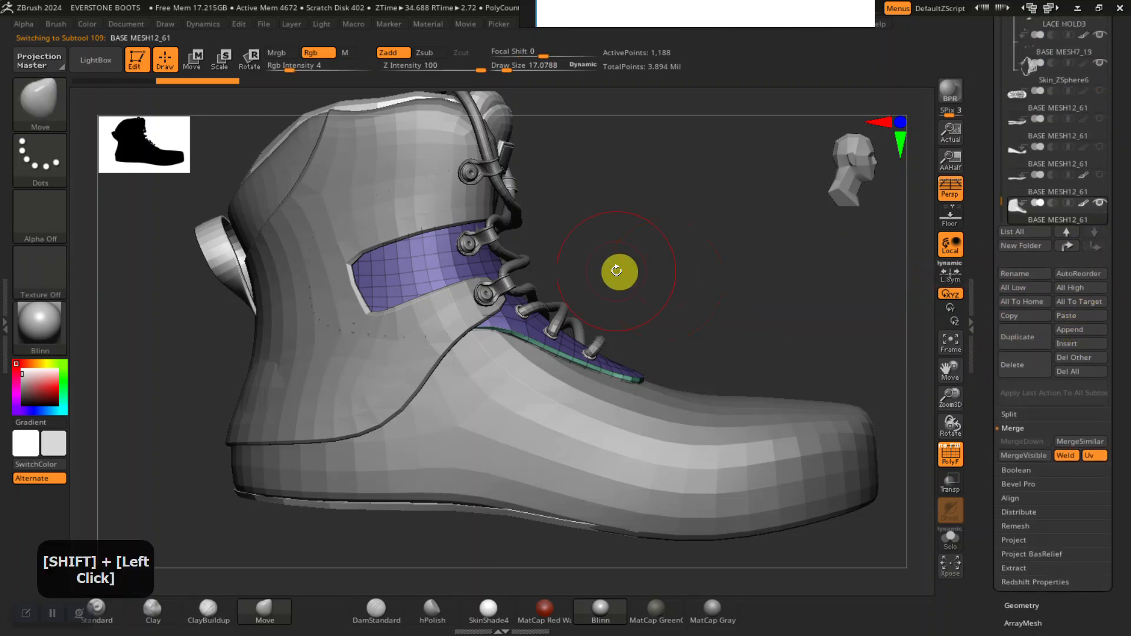
Move the large ankle panel and the rear collar panel of the upper out of the folder to the end of the list.
{"action": "left_click", "coordinate": [370, 198], "text": "alt"}
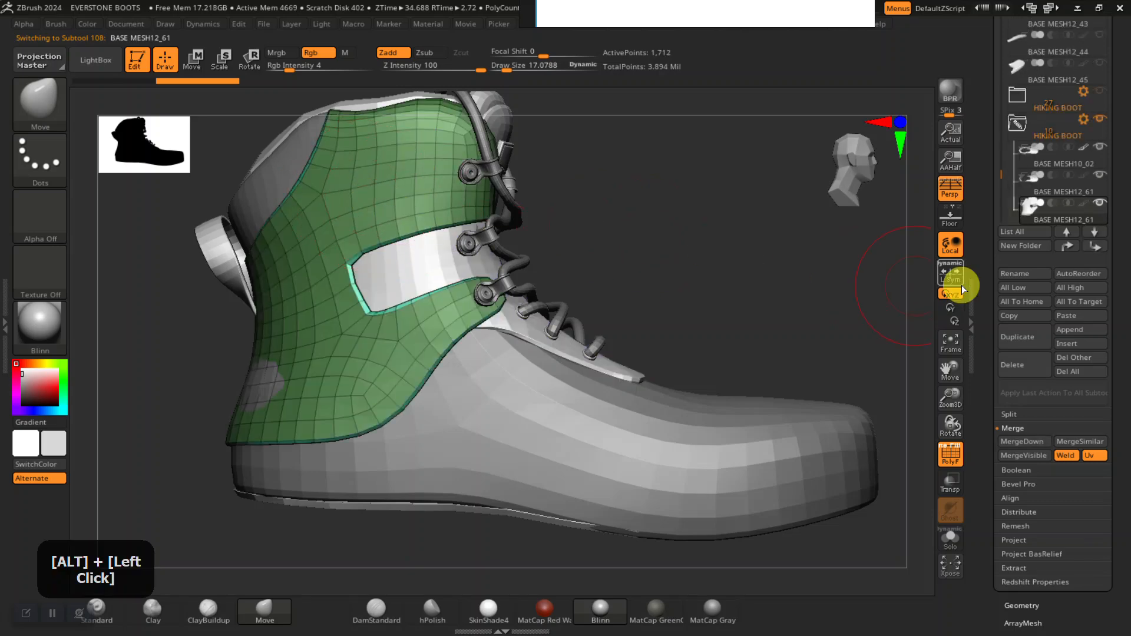
{"action": "left_click", "coordinate": [1094, 232], "text": "shift"}
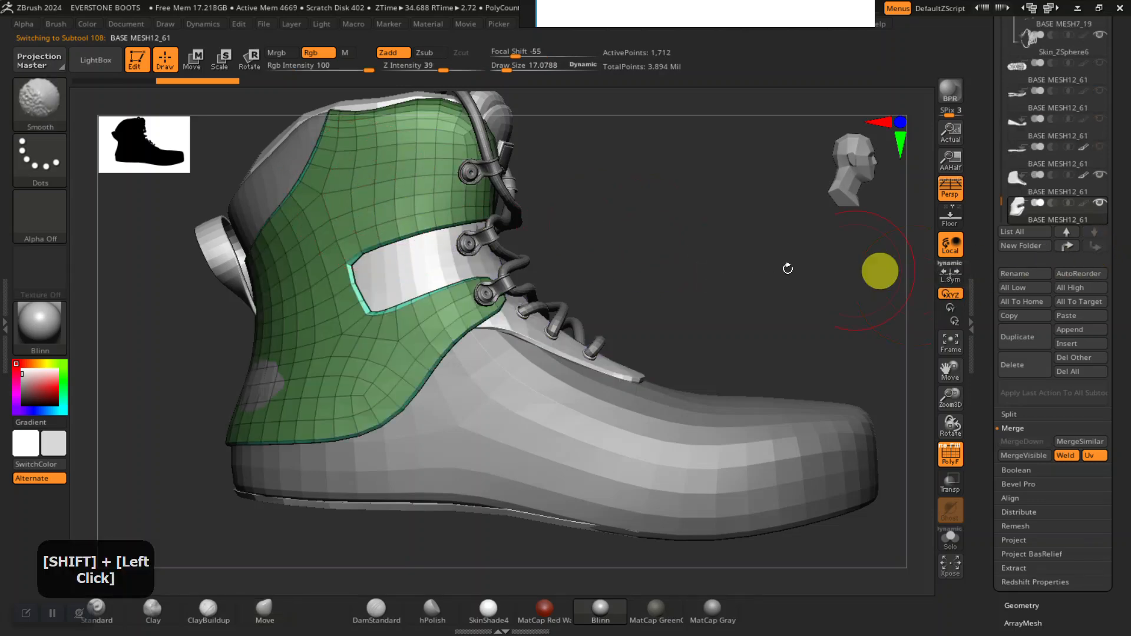
{"action": "left_click_drag", "start_coordinate": [179, 334], "coordinate": [244, 369]}
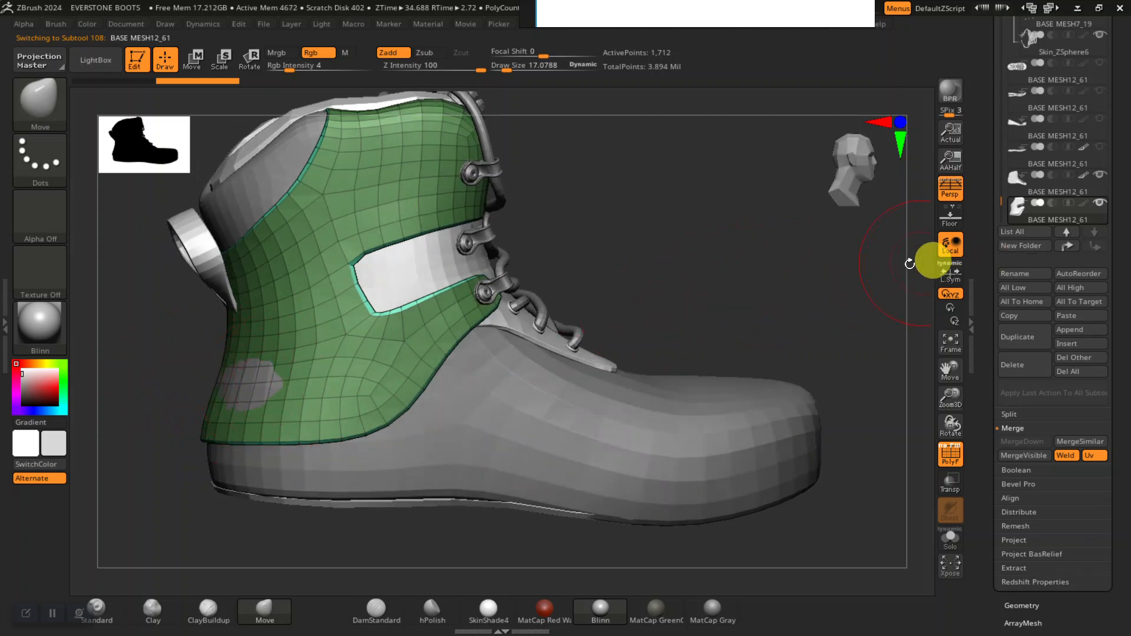
{"action": "left_click", "coordinate": [262, 172], "text": "alt"}
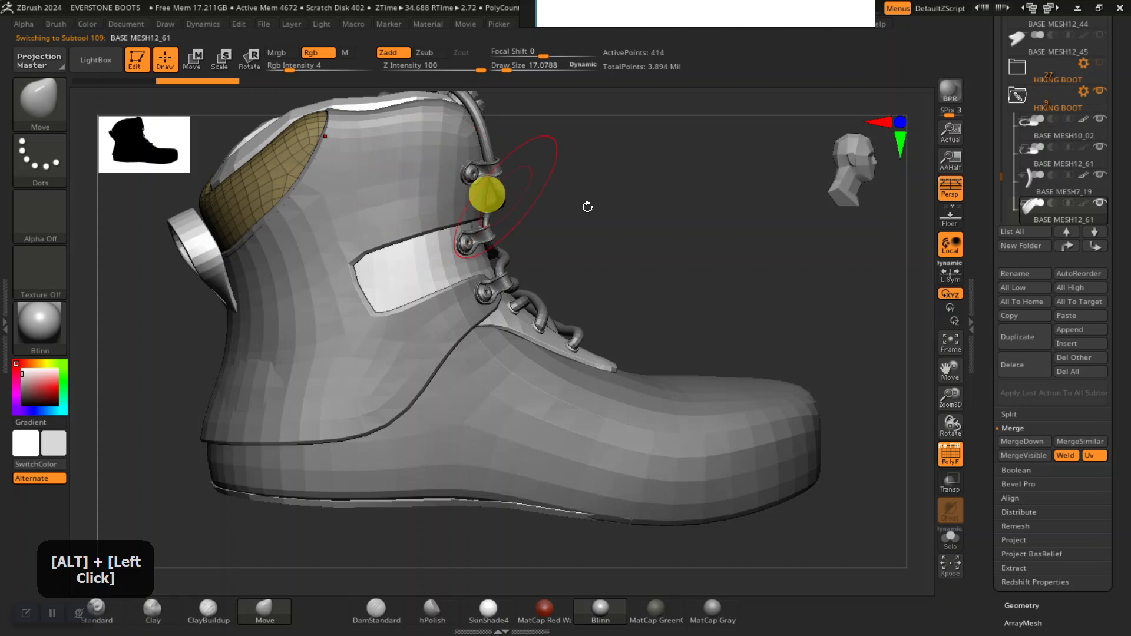
{"action": "left_click", "coordinate": [1096, 245], "text": "shift"}
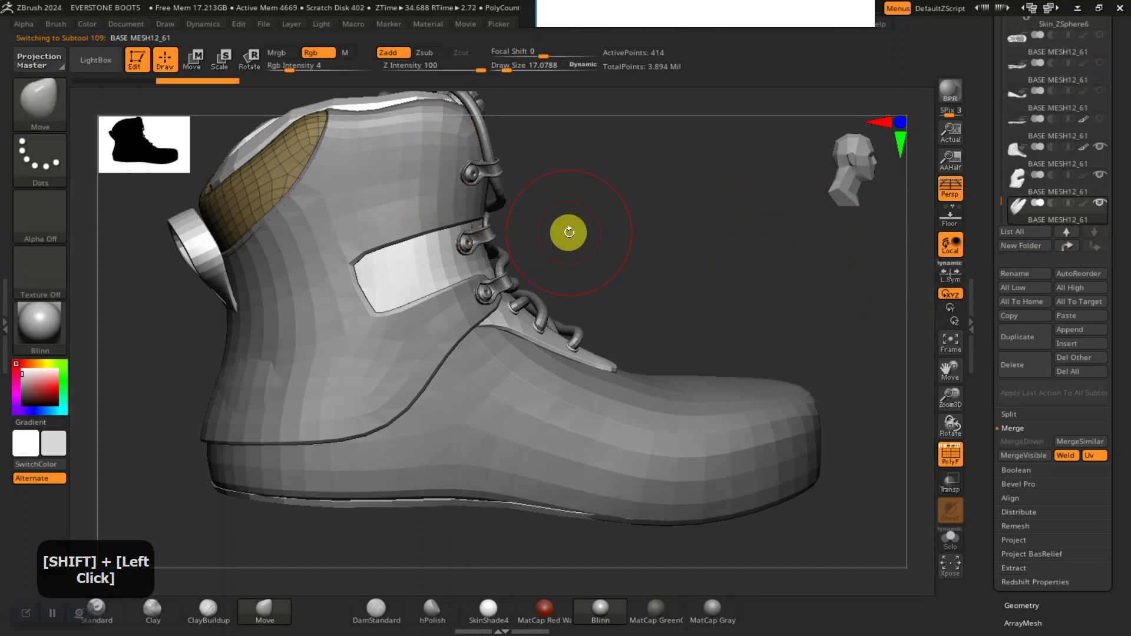
Move the heel pull loop out of the folder to the end of the subtool list.
{"action": "left_click", "coordinate": [193, 241], "text": "alt"}
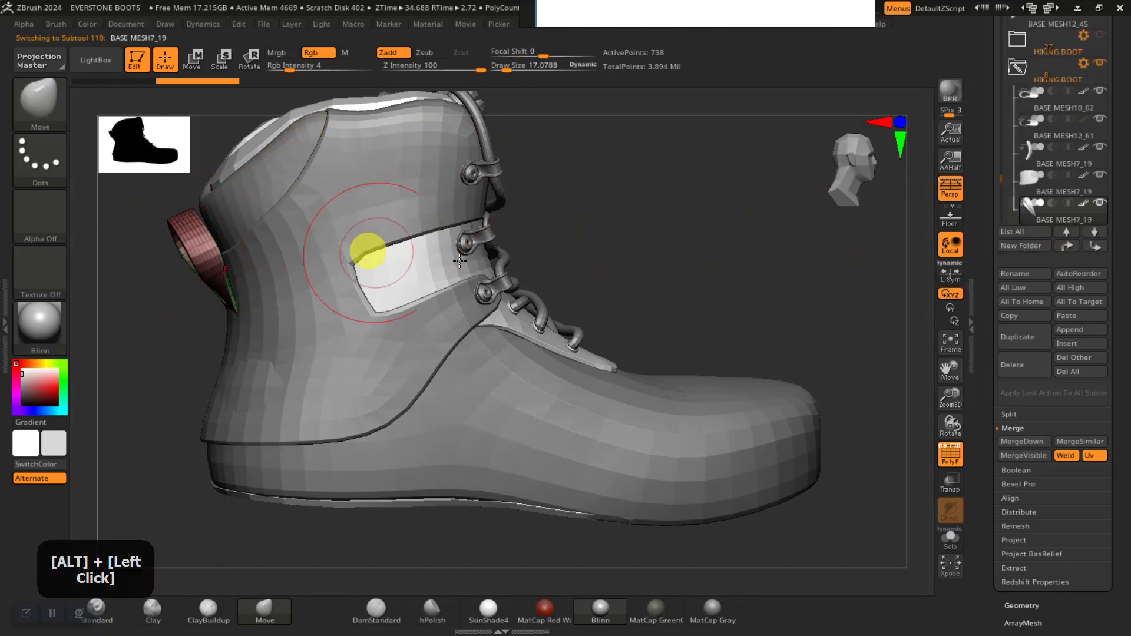
{"action": "left_click", "coordinate": [1096, 245], "text": "shift"}
{"action": "left_click_drag", "start_coordinate": [745, 255], "coordinate": [733, 281], "text": "alt"}
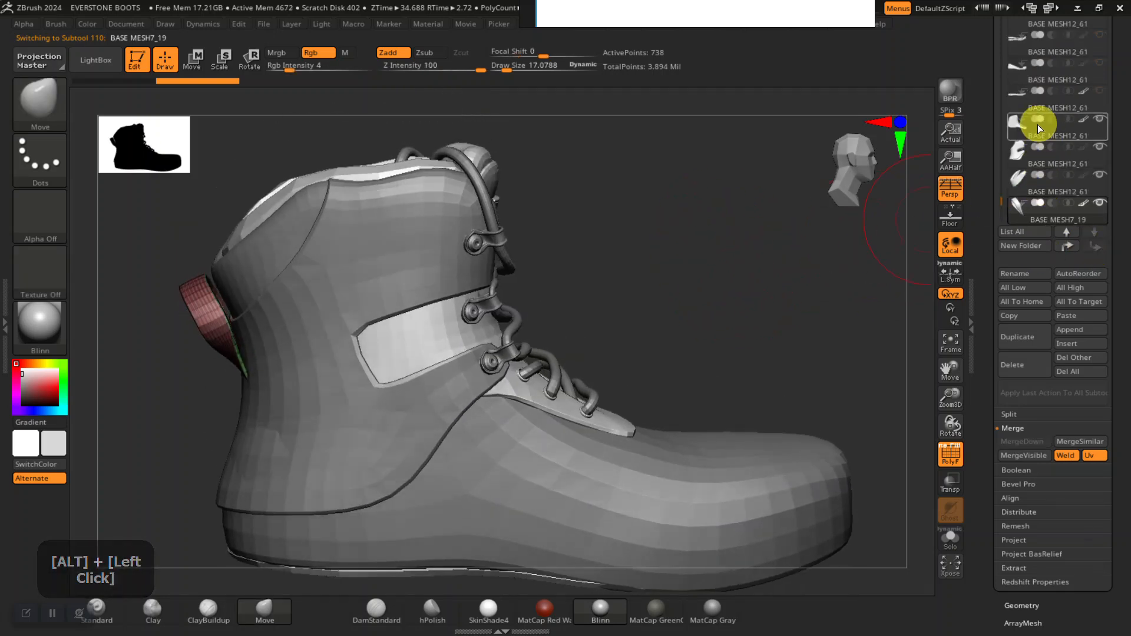
Delete the higher subdivision levels of the panel with the ankle inset and lace strip.
{"action": "mouse_move", "coordinate": [1037, 108]}
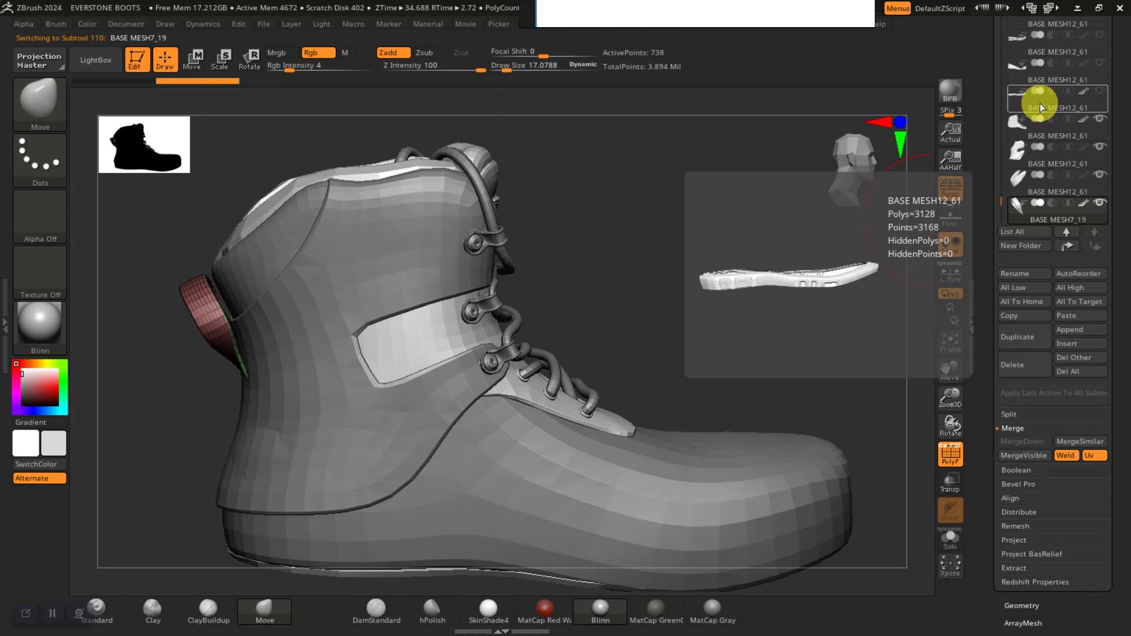
{"action": "left_click", "coordinate": [1038, 132]}
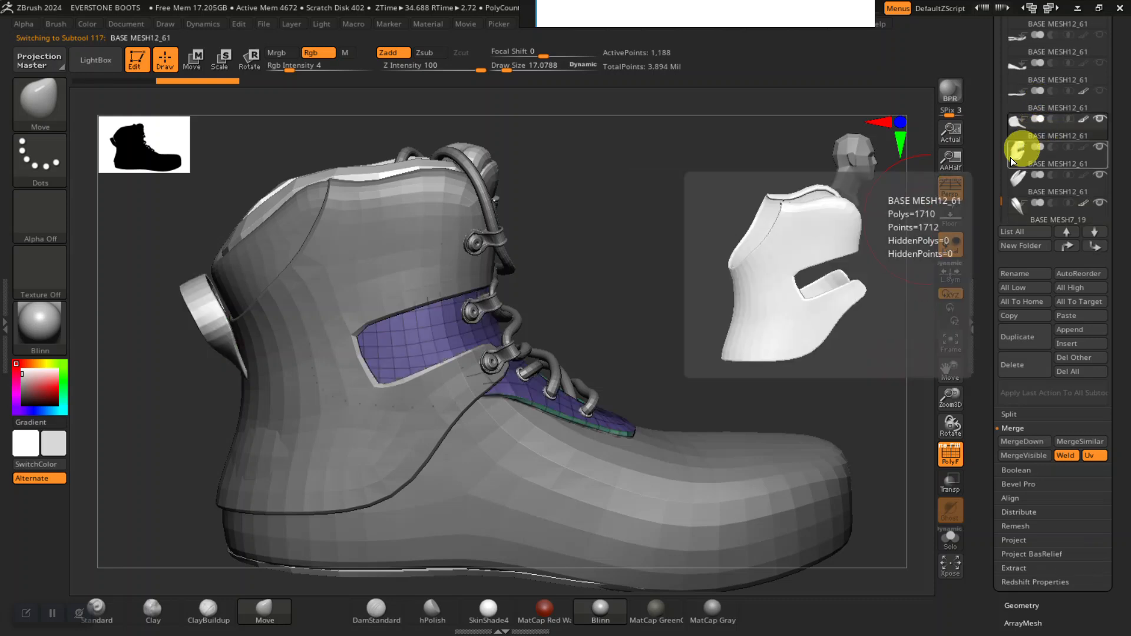
{"action": "left_click_drag", "start_coordinate": [981, 178], "coordinate": [984, 264]}
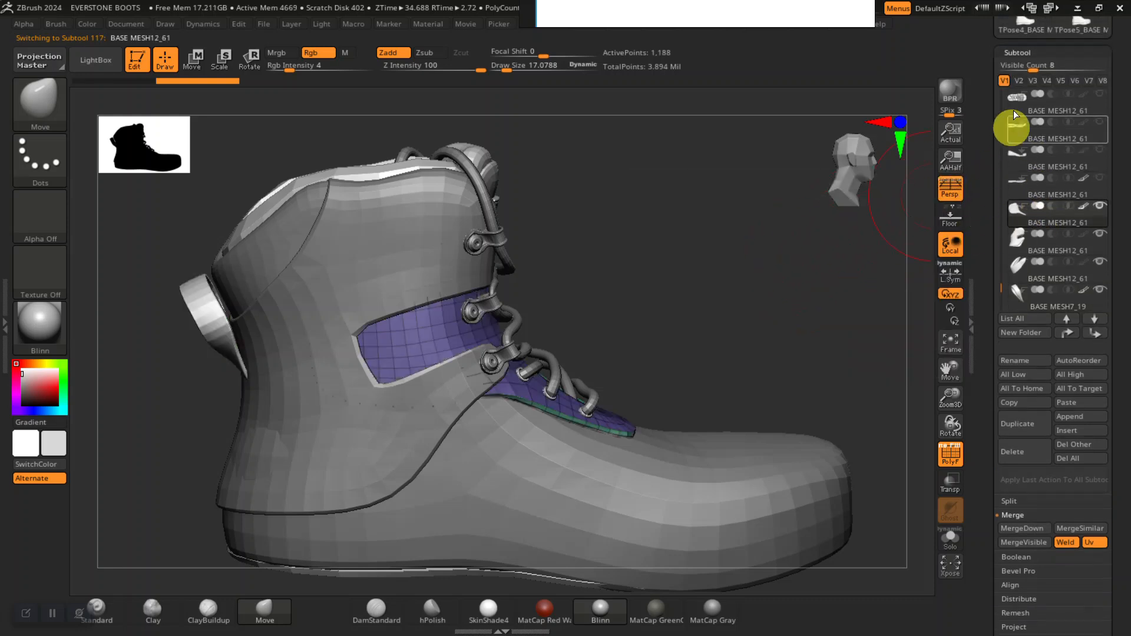
{"action": "left_click", "coordinate": [1020, 54]}
{"action": "left_click", "coordinate": [1022, 66]}
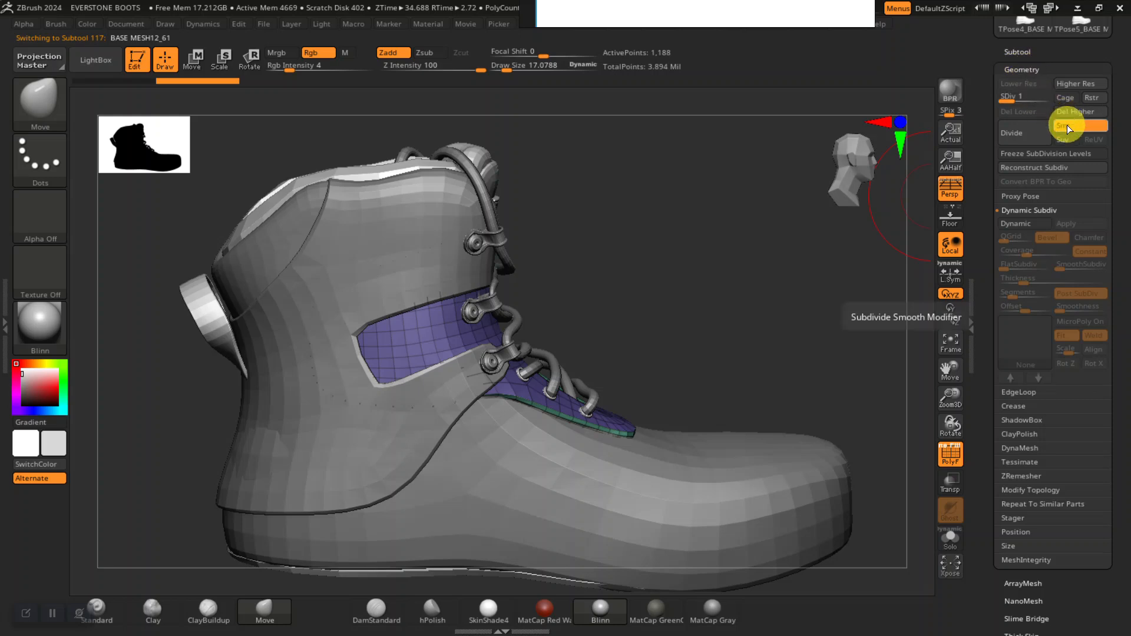
{"action": "left_click", "coordinate": [1070, 112]}
{"action": "left_click", "coordinate": [1019, 70]}
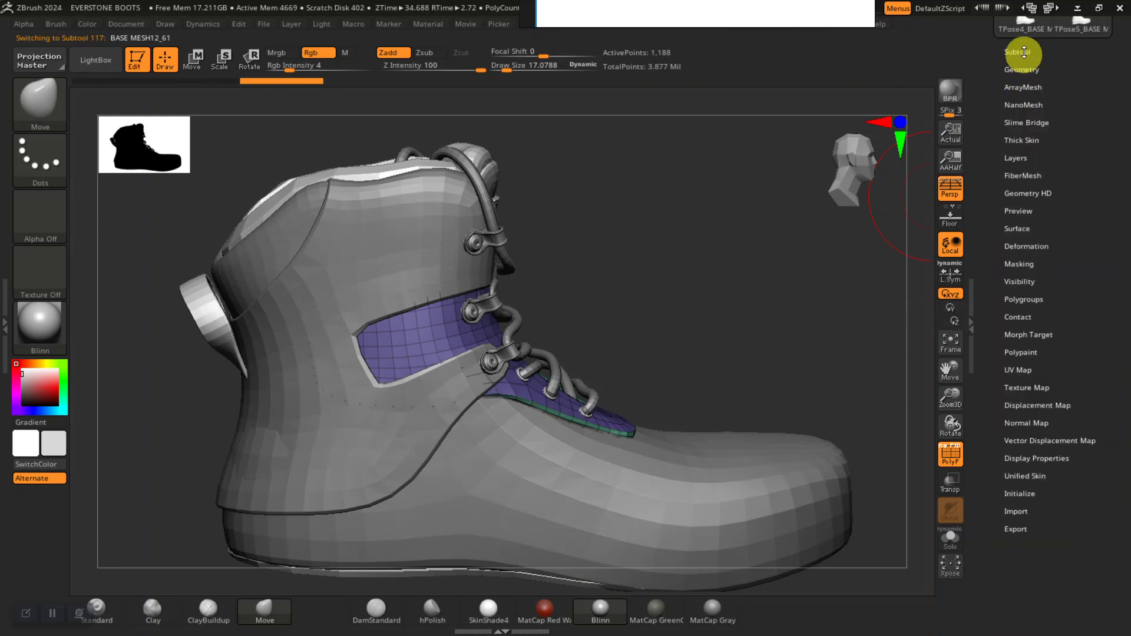
{"action": "left_click", "coordinate": [1024, 53]}
Delete the higher subdivision levels of the large ankle panel.
{"action": "left_click", "coordinate": [1055, 221]}
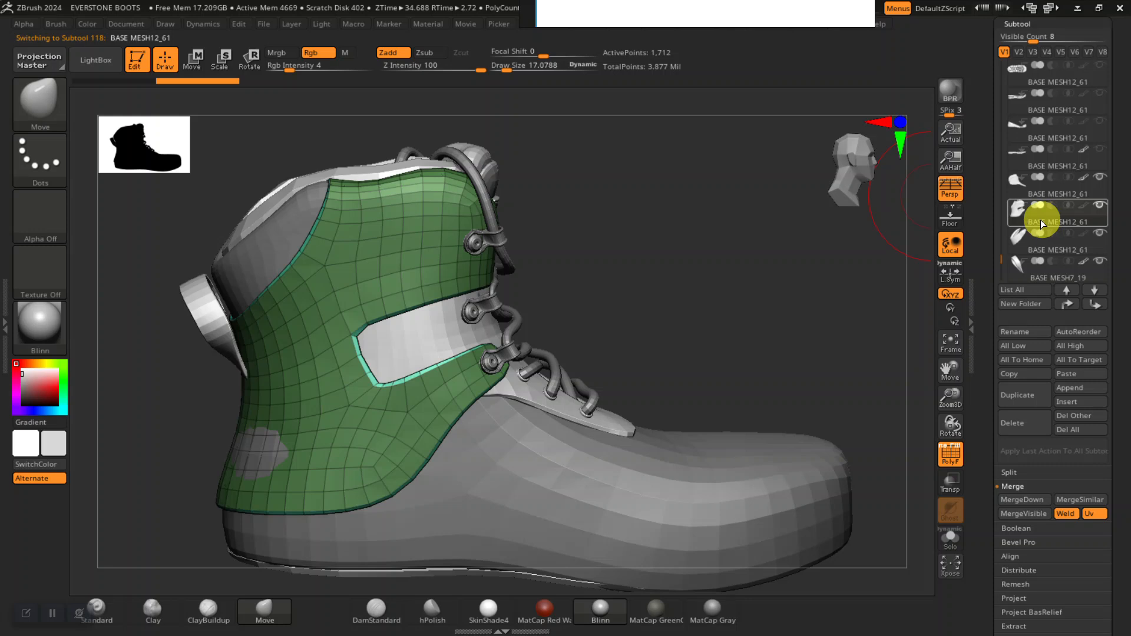
{"action": "left_click_drag", "start_coordinate": [978, 185], "coordinate": [980, 230]}
{"action": "left_click", "coordinate": [1021, 75]}
{"action": "left_click", "coordinate": [1023, 90]}
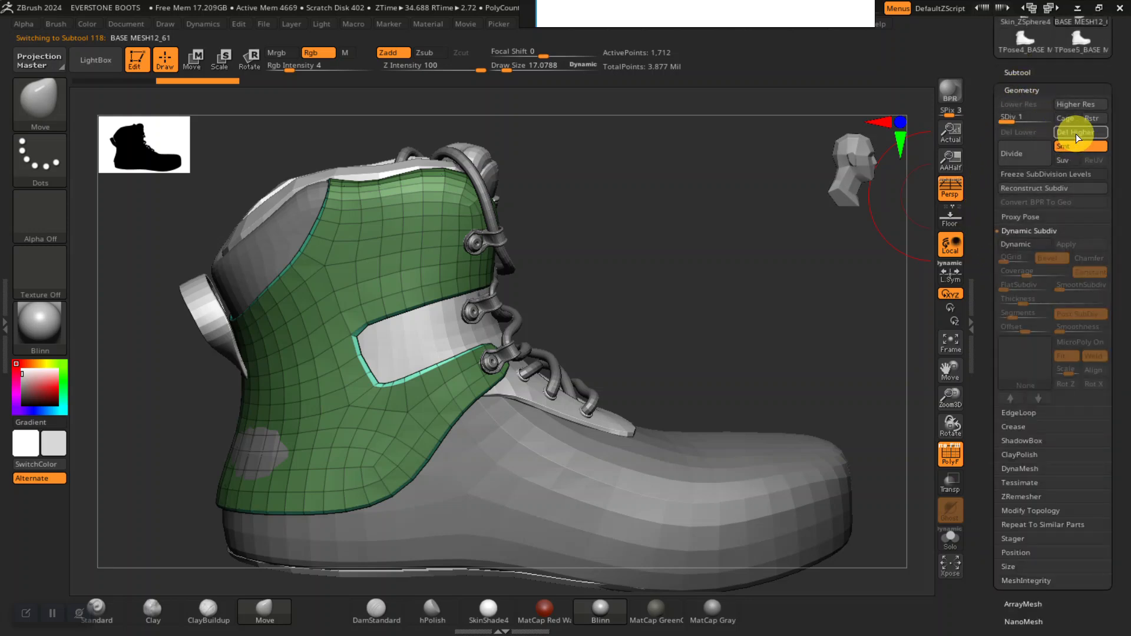
{"action": "left_click", "coordinate": [1076, 133]}
{"action": "left_click", "coordinate": [1021, 72]}
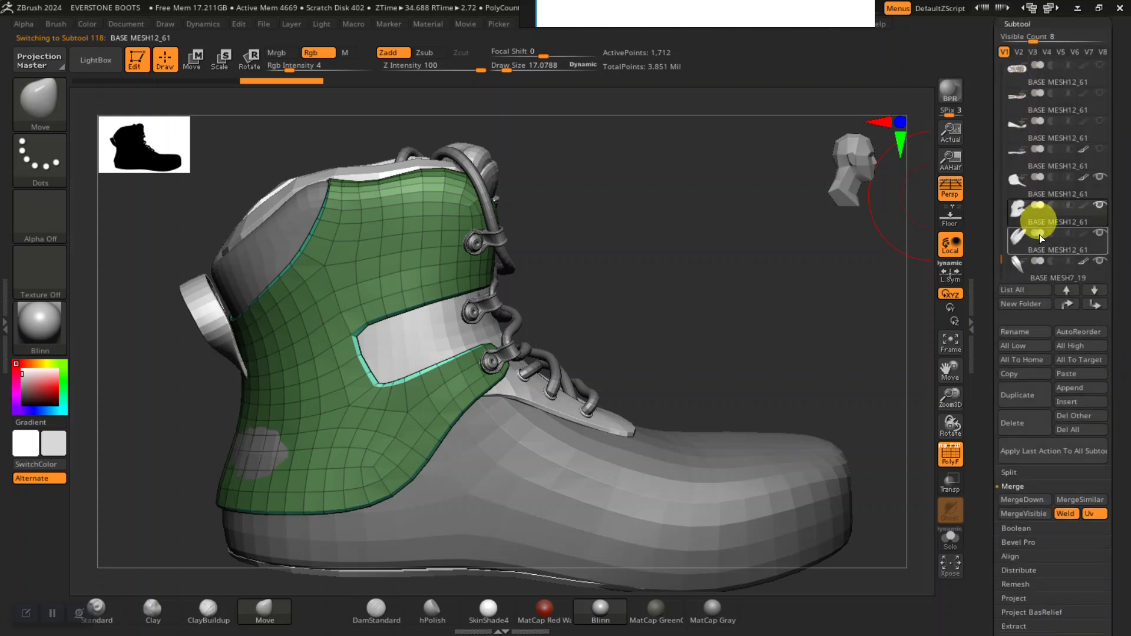
Set the rear collar panel to subdivision level 2 and delete its higher levels.
{"action": "left_click", "coordinate": [1045, 247]}
{"action": "scroll", "coordinate": [985, 228], "scroll_direction": "up", "scroll_amount": 2}
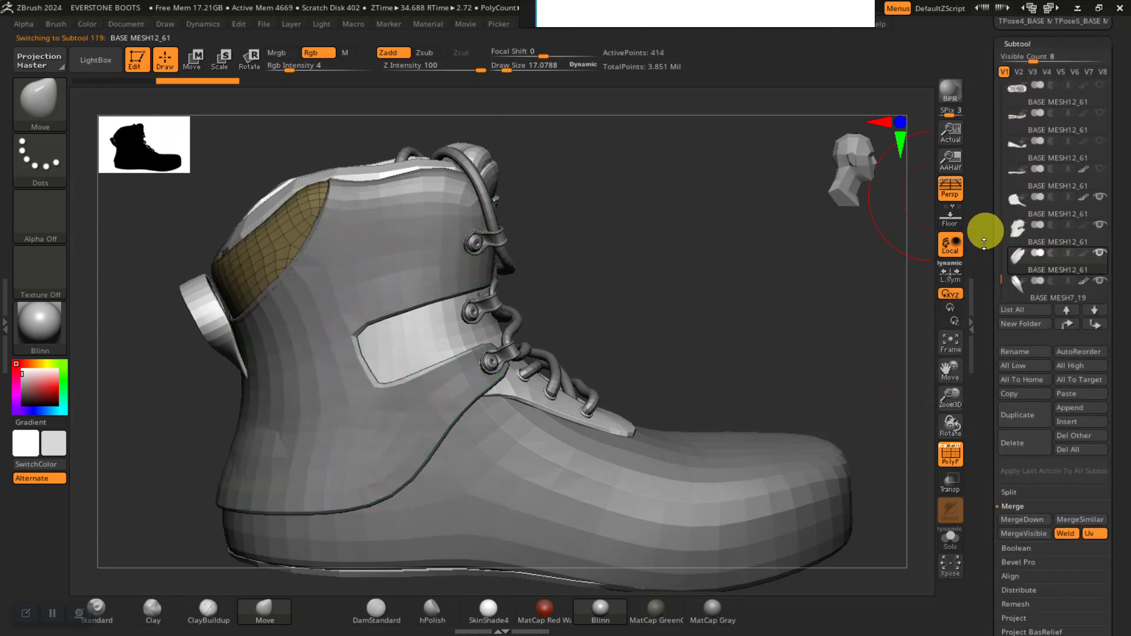
{"action": "left_click", "coordinate": [1019, 52]}
{"action": "left_click", "coordinate": [1025, 70]}
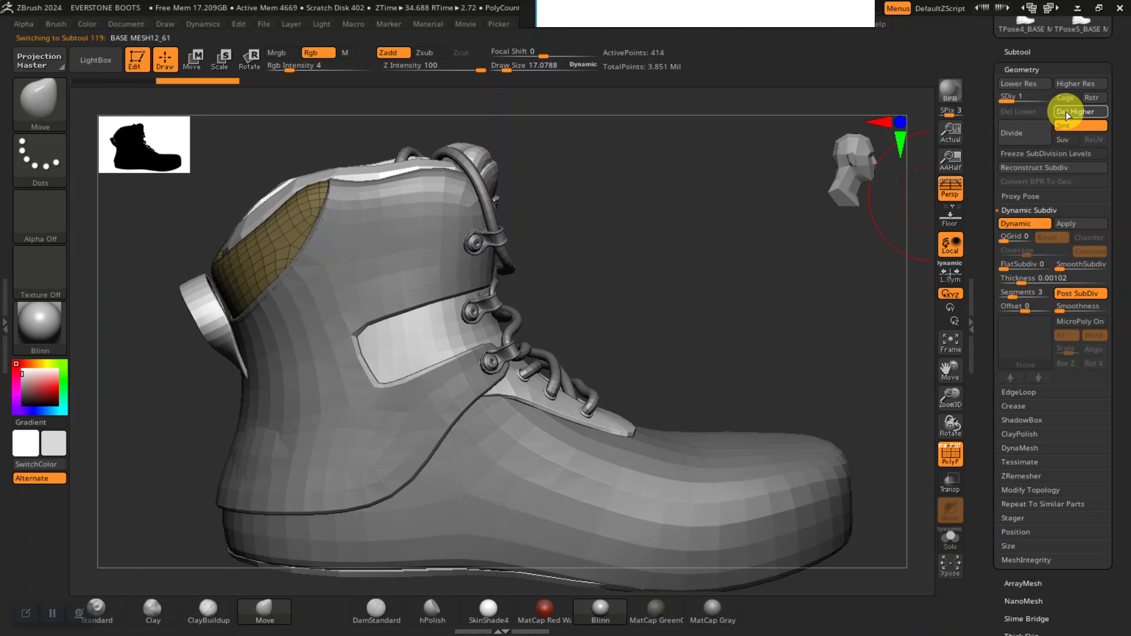
{"action": "key", "text": "ctrl+z"}
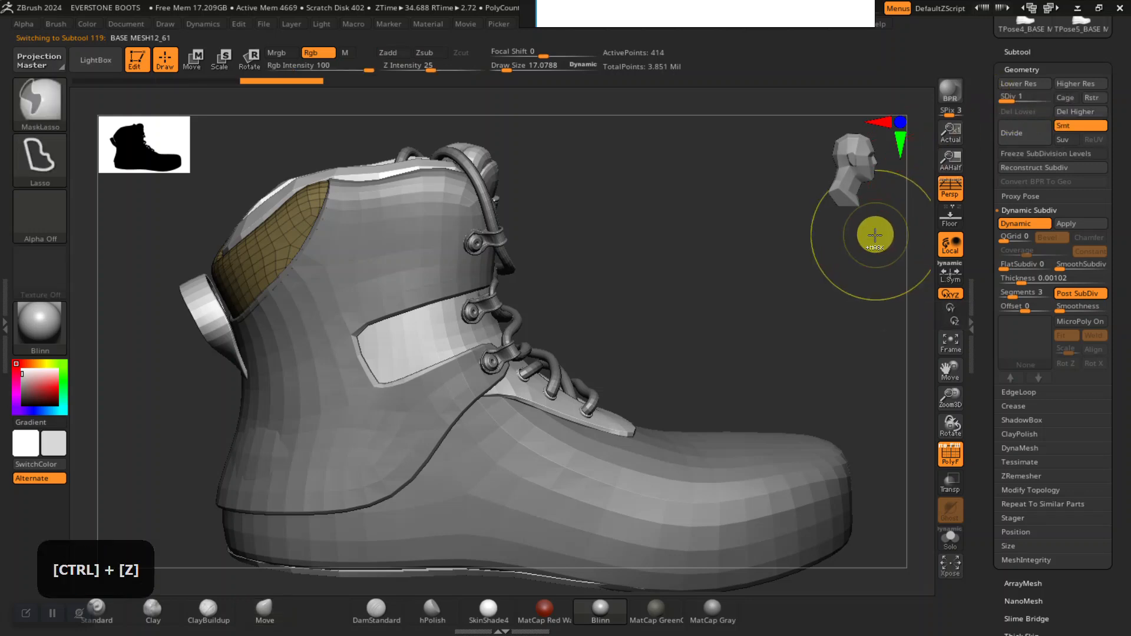
{"action": "left_click", "coordinate": [1017, 98]}
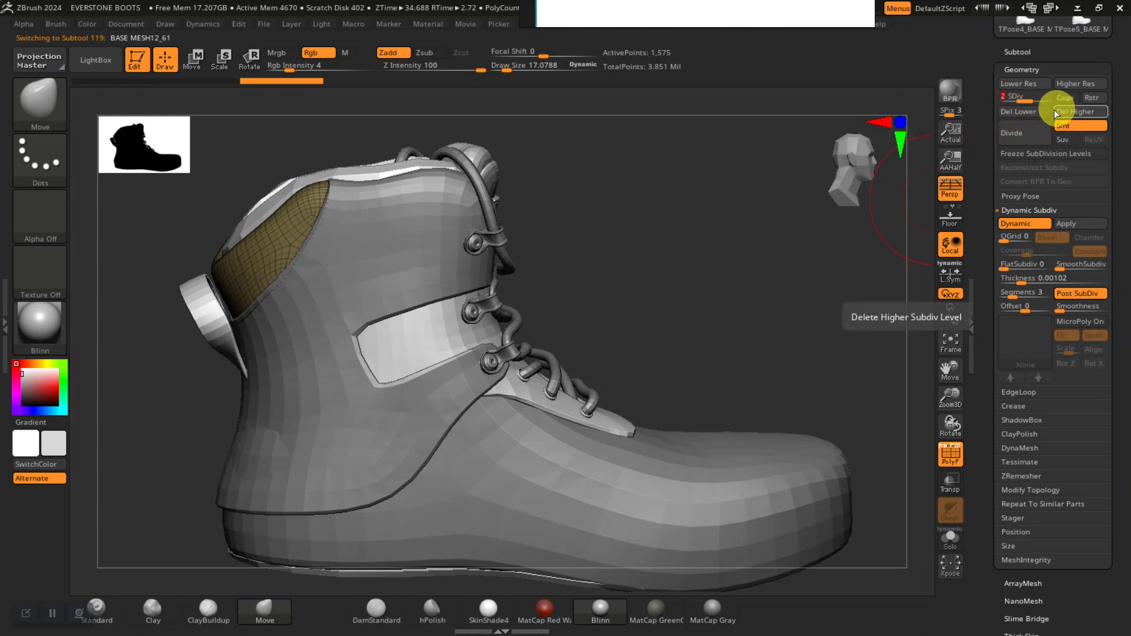
{"action": "left_click", "coordinate": [1018, 52]}
{"action": "mouse_move", "coordinate": [1027, 66]}
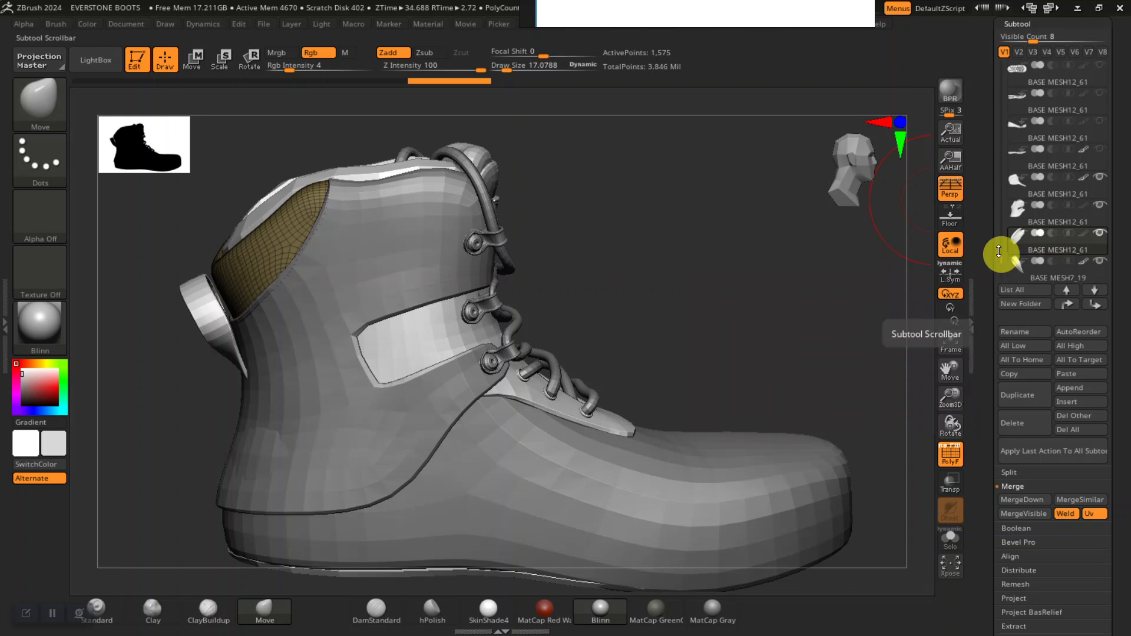
Delete the higher subdivision levels of the heel pull loop.
{"action": "left_click_drag", "start_coordinate": [1001, 252], "coordinate": [1000, 263]}
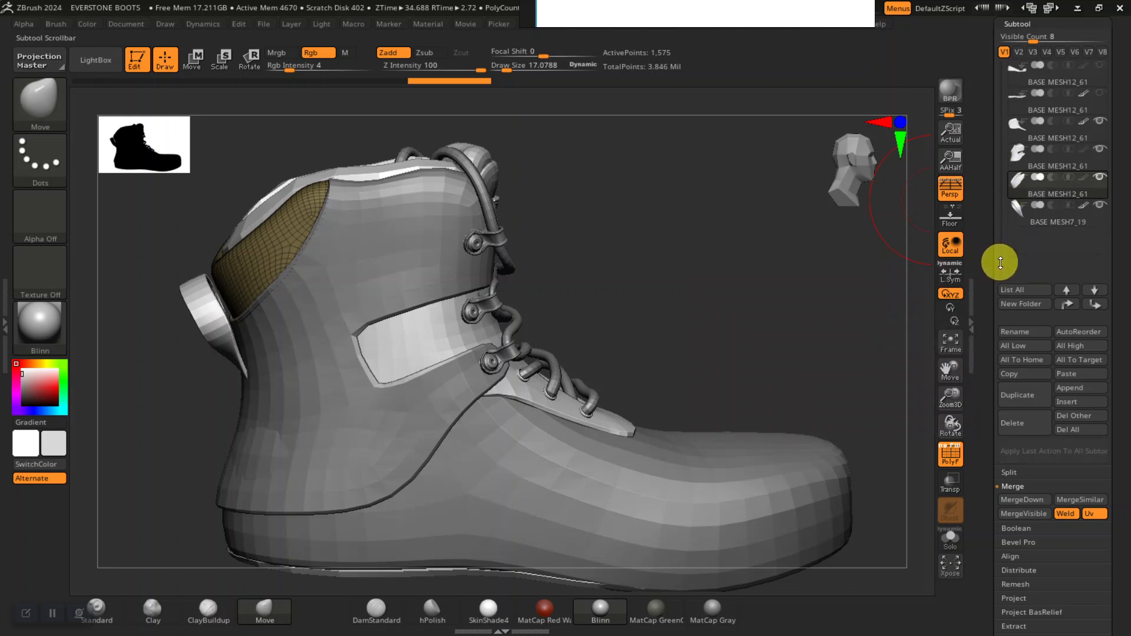
{"action": "left_click", "coordinate": [1044, 222]}
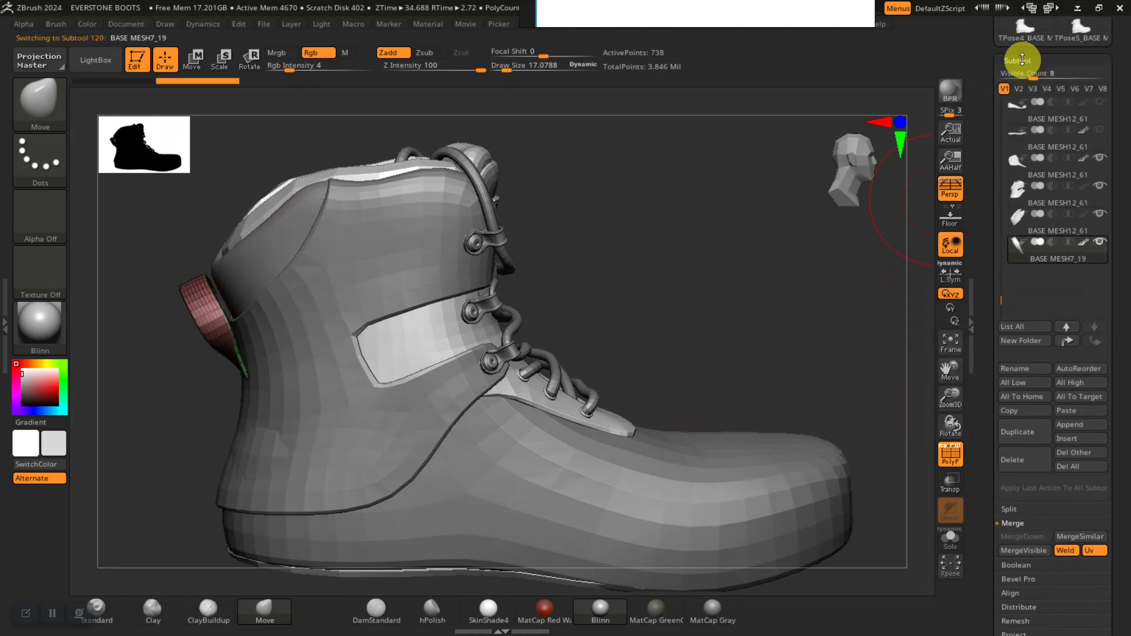
{"action": "left_click", "coordinate": [1022, 60]}
{"action": "left_click", "coordinate": [1024, 78]}
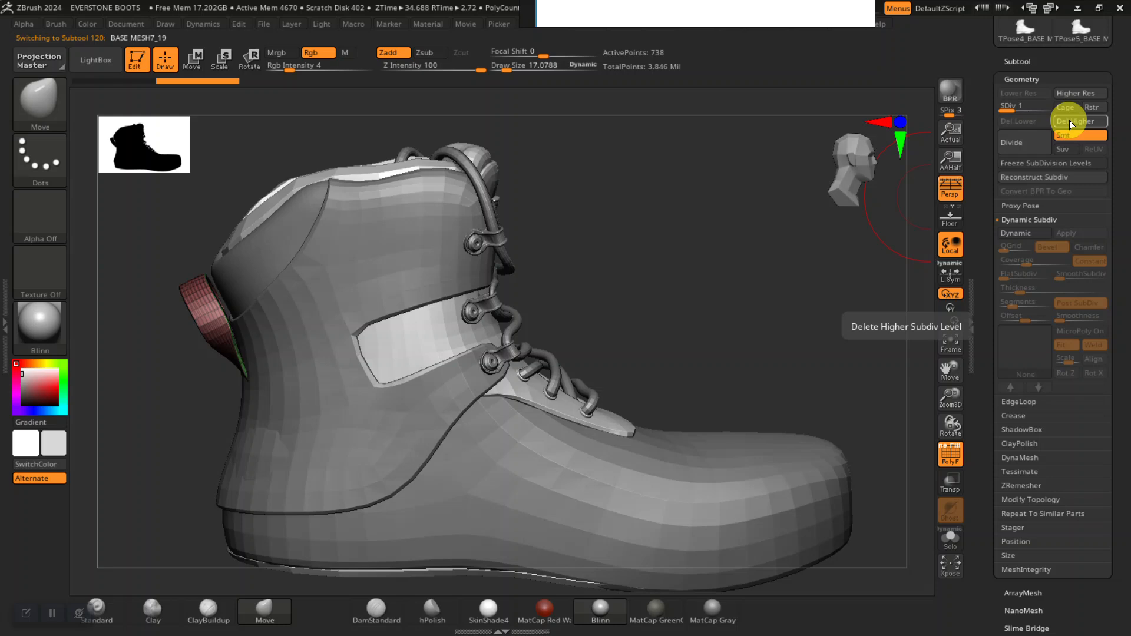
{"action": "left_click", "coordinate": [1068, 121]}
{"action": "left_click", "coordinate": [1028, 59]}
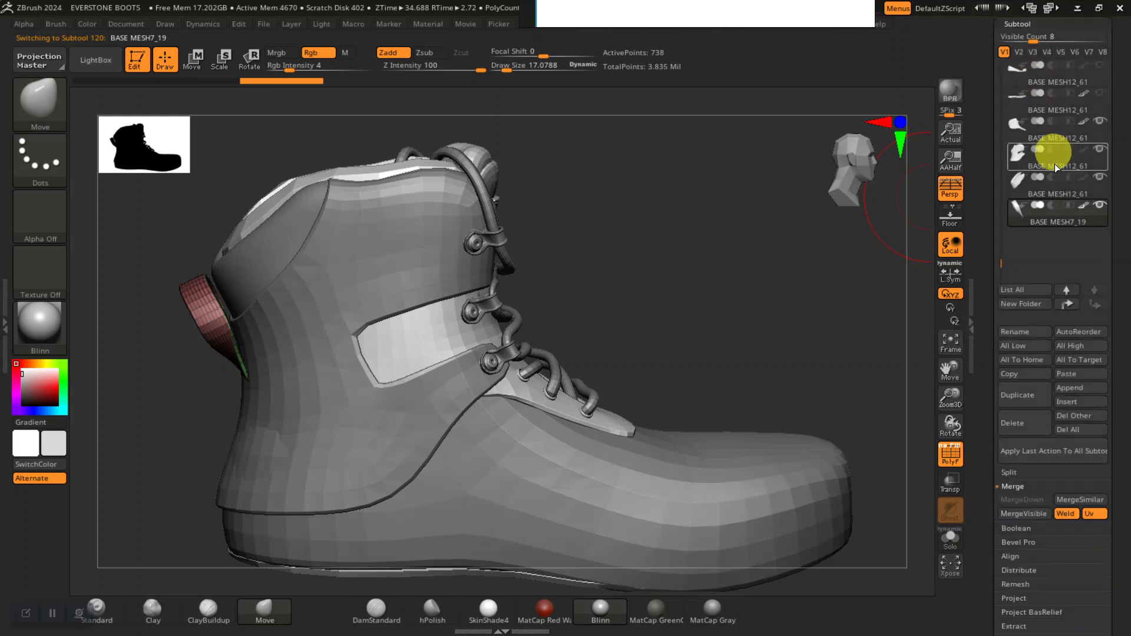
Merge the ankle inset and lace strip panel down with the ankle panel, rear collar panel and heel loop into one subtool.
{"action": "left_click", "coordinate": [1052, 131]}
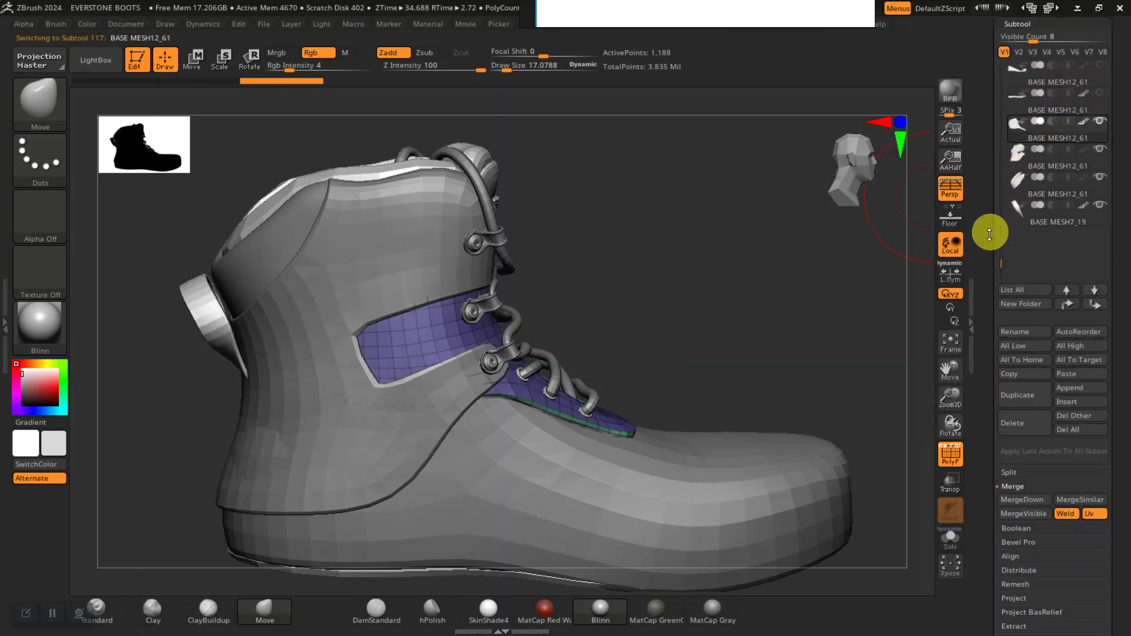
{"action": "scroll", "coordinate": [991, 232], "scroll_direction": "down", "scroll_amount": 1}
{"action": "scroll", "coordinate": [982, 265], "scroll_direction": "down", "scroll_amount": 2}
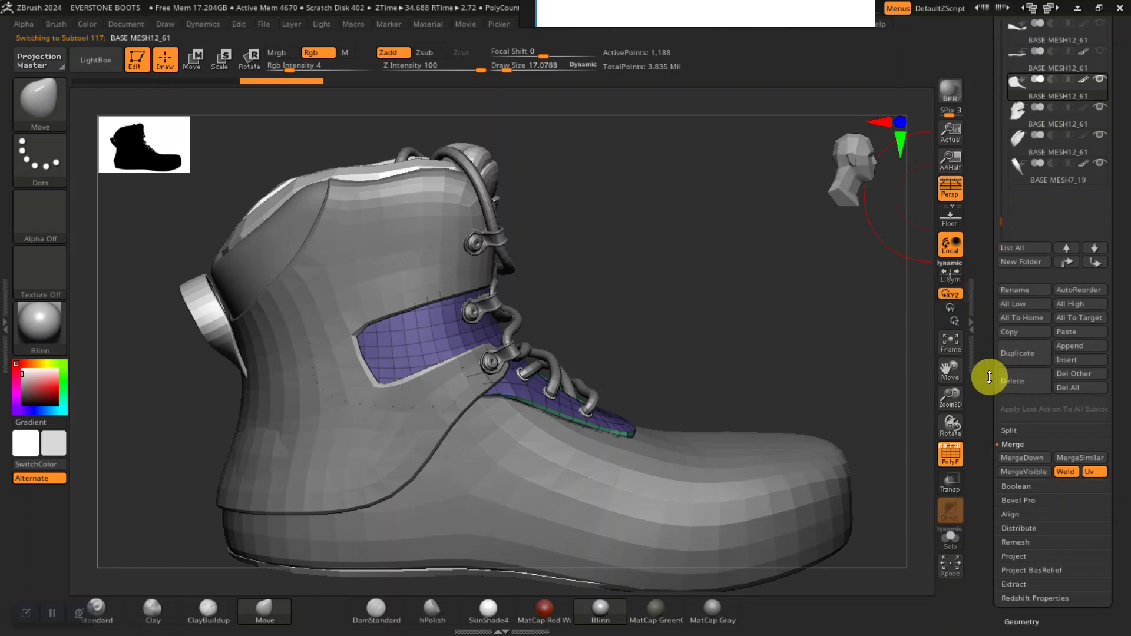
{"action": "mouse_move", "coordinate": [768, 317]}
{"action": "left_mouse_down"}
{"action": "mouse_move", "coordinate": [744, 295]}
{"action": "mouse_move", "coordinate": [822, 385]}
{"action": "mouse_move", "coordinate": [798, 313]}
{"action": "mouse_move", "coordinate": [772, 306]}
{"action": "left_mouse_up"}
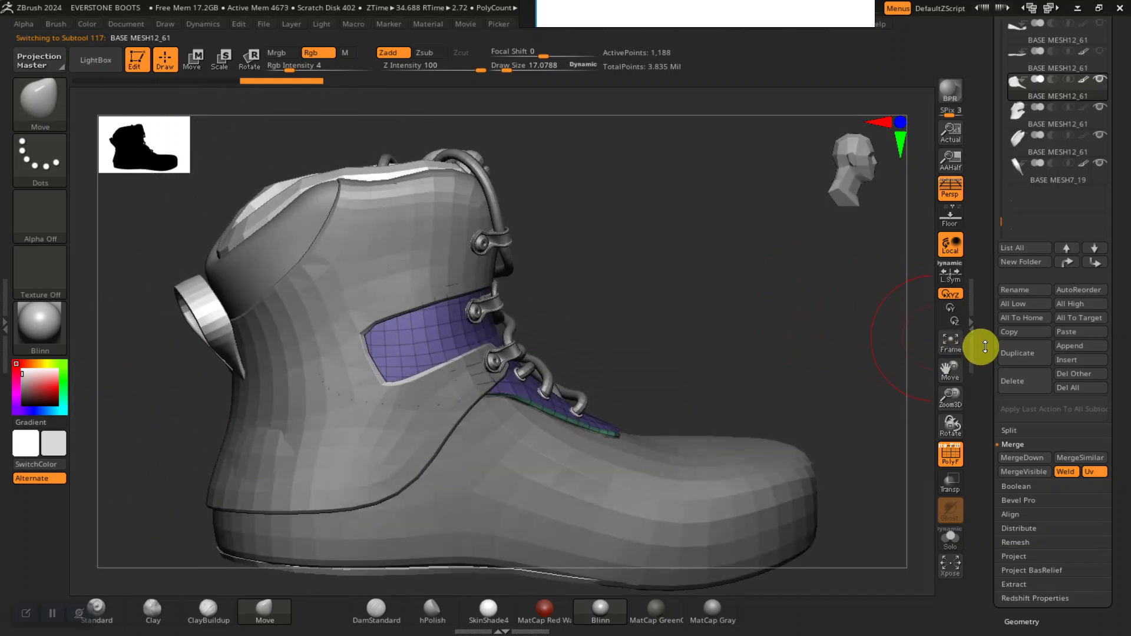
{"action": "scroll", "coordinate": [989, 353], "scroll_direction": "down", "scroll_amount": 3}
{"action": "scroll", "coordinate": [984, 353], "scroll_direction": "down", "scroll_amount": 5}
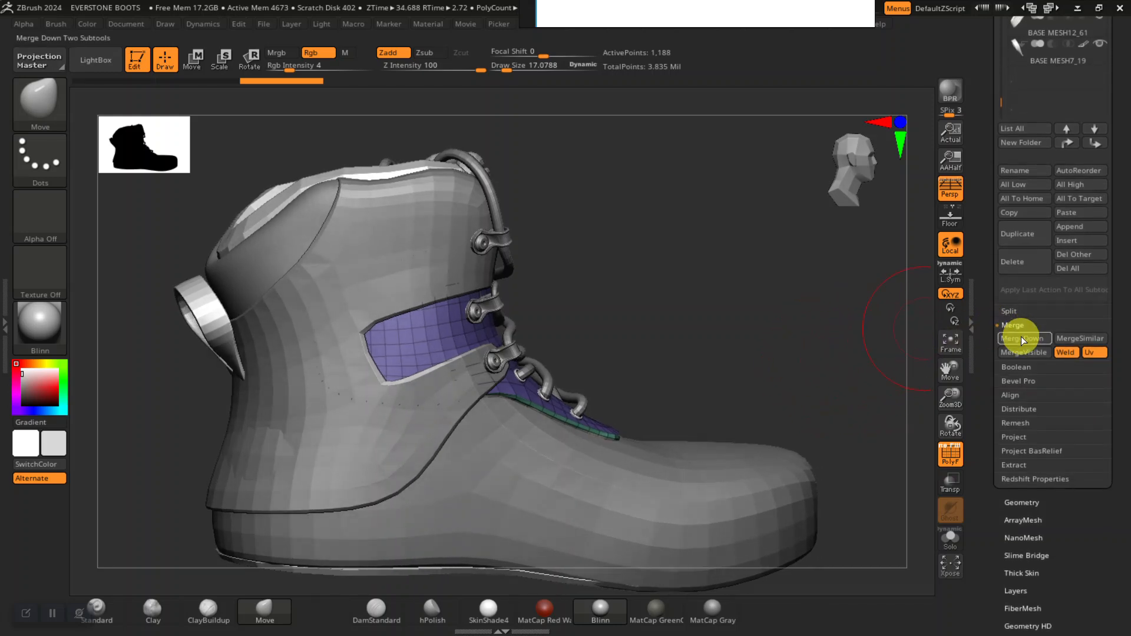
{"action": "left_click_drag", "start_coordinate": [977, 295], "coordinate": [985, 342]}
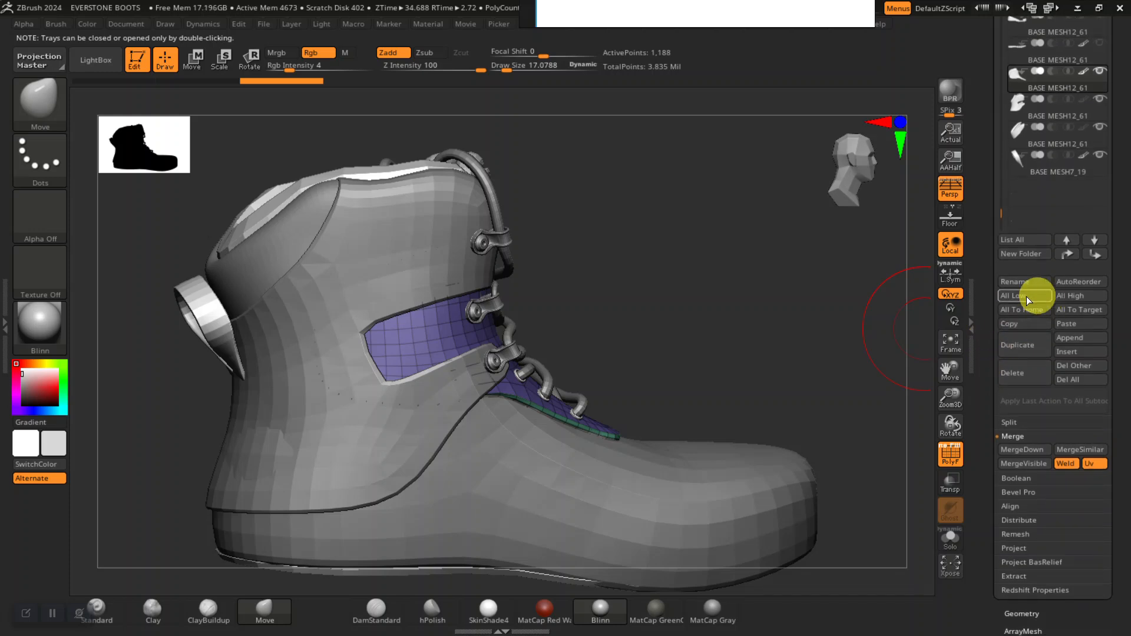
{"action": "left_click", "coordinate": [1021, 449]}
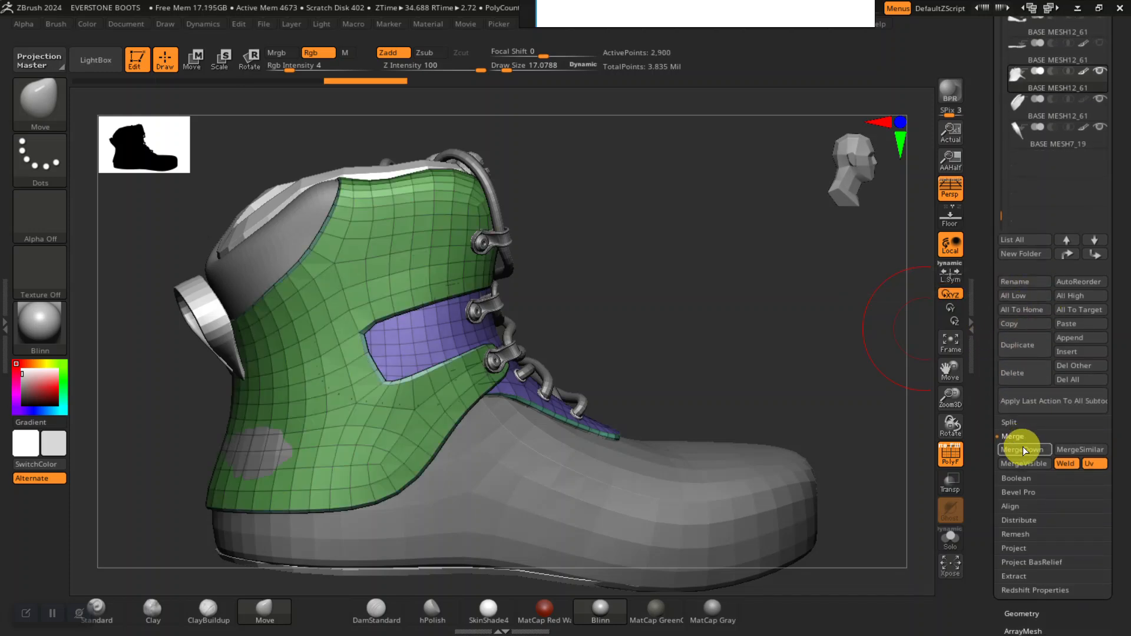
{"action": "left_click", "coordinate": [1023, 449]}
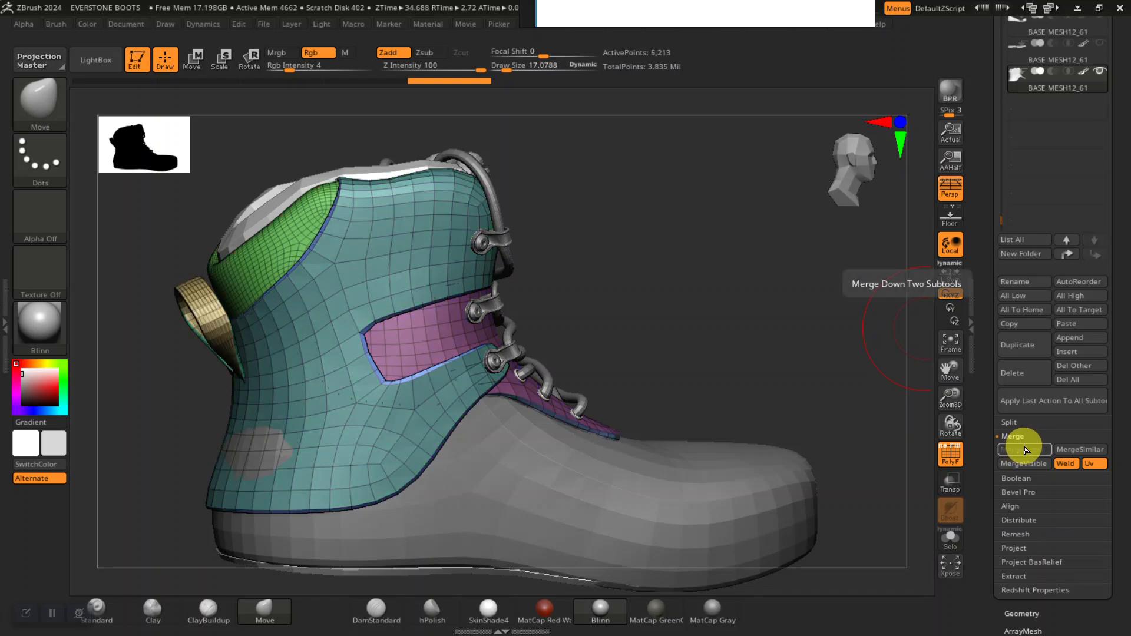
Show the merged toe cap, side panel and heel panel subtool again and inspect it against the merged upper.
{"action": "left_click_drag", "start_coordinate": [749, 354], "coordinate": [905, 221]}
{"action": "scroll", "coordinate": [982, 145], "scroll_direction": "up", "scroll_amount": 2}
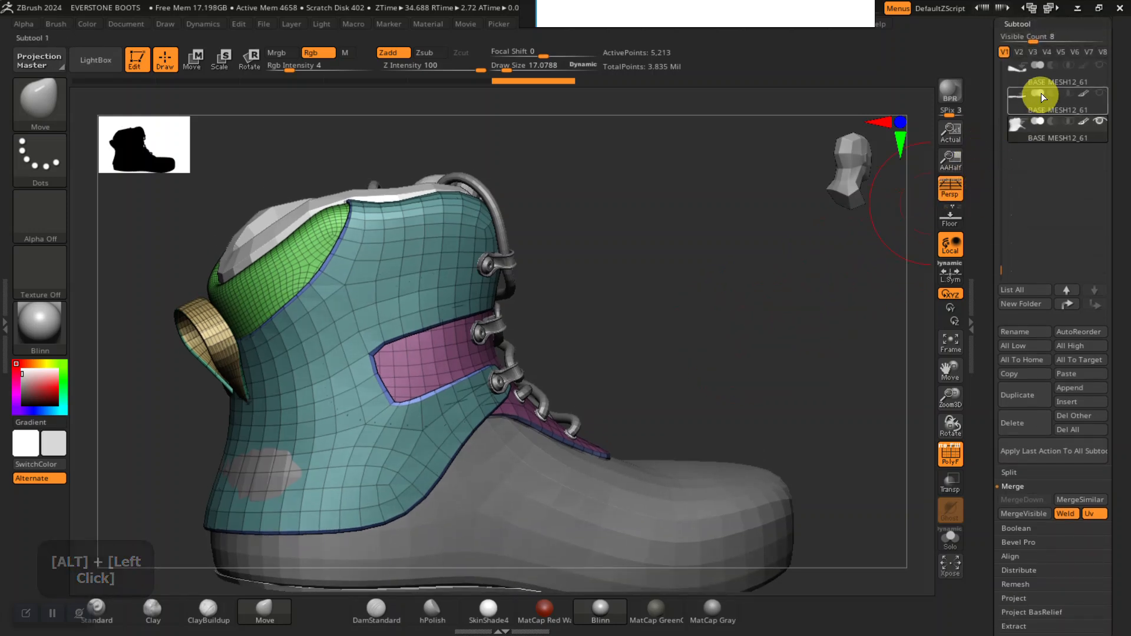
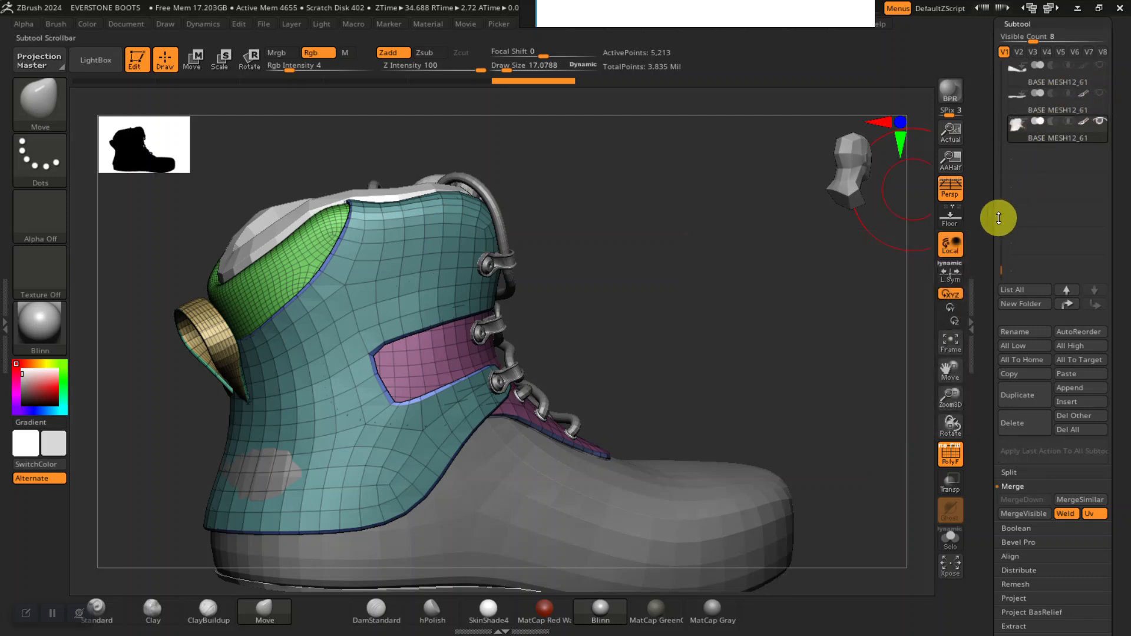
{"action": "left_click_drag", "start_coordinate": [1001, 251], "coordinate": [1000, 258]}
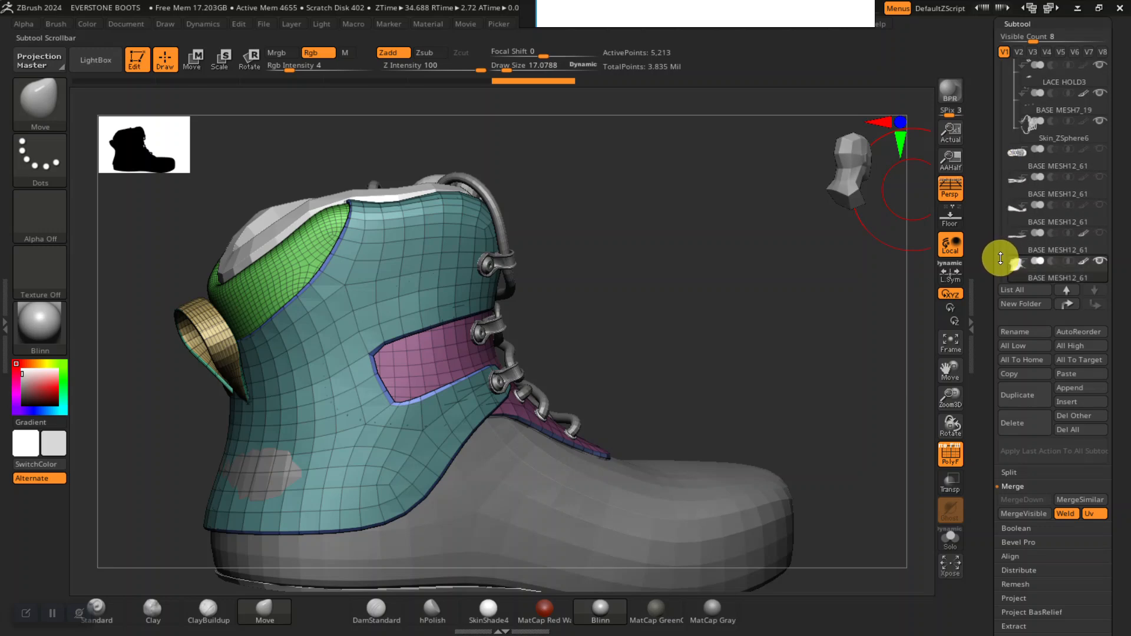
{"action": "left_click", "coordinate": [1099, 205]}
{"action": "left_click_drag", "start_coordinate": [705, 301], "coordinate": [783, 260], "text": "alt"}
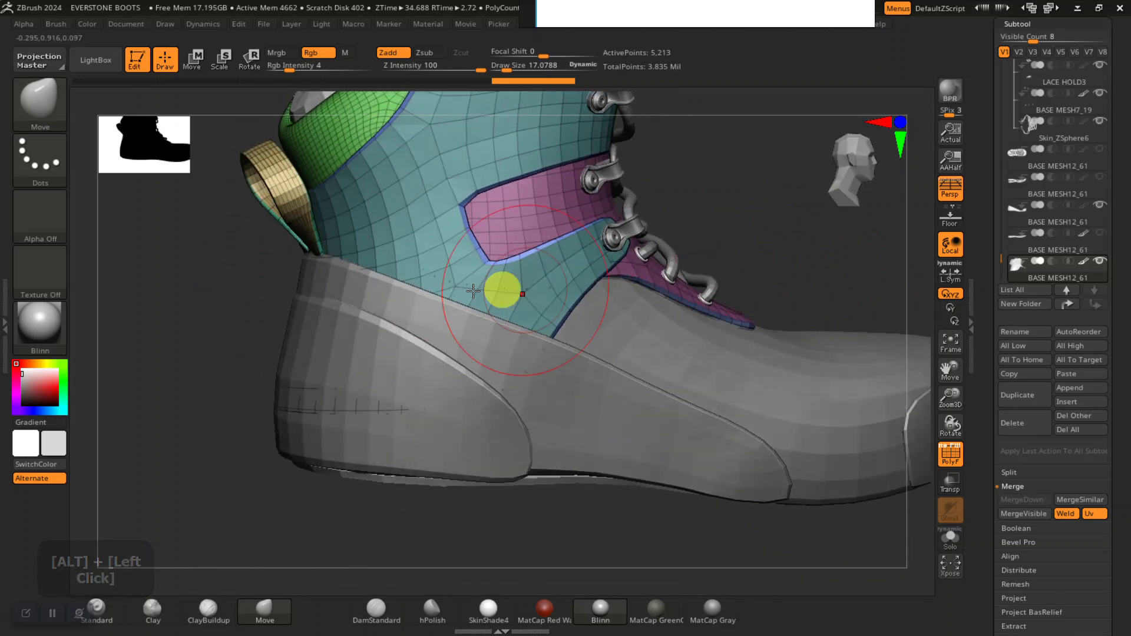
Enlarge the Move brush to a draw size of about 23 and inspect the merged upper around the heel from both sides.
{"action": "left_click_drag", "start_coordinate": [854, 274], "coordinate": [830, 293], "text": "alt"}
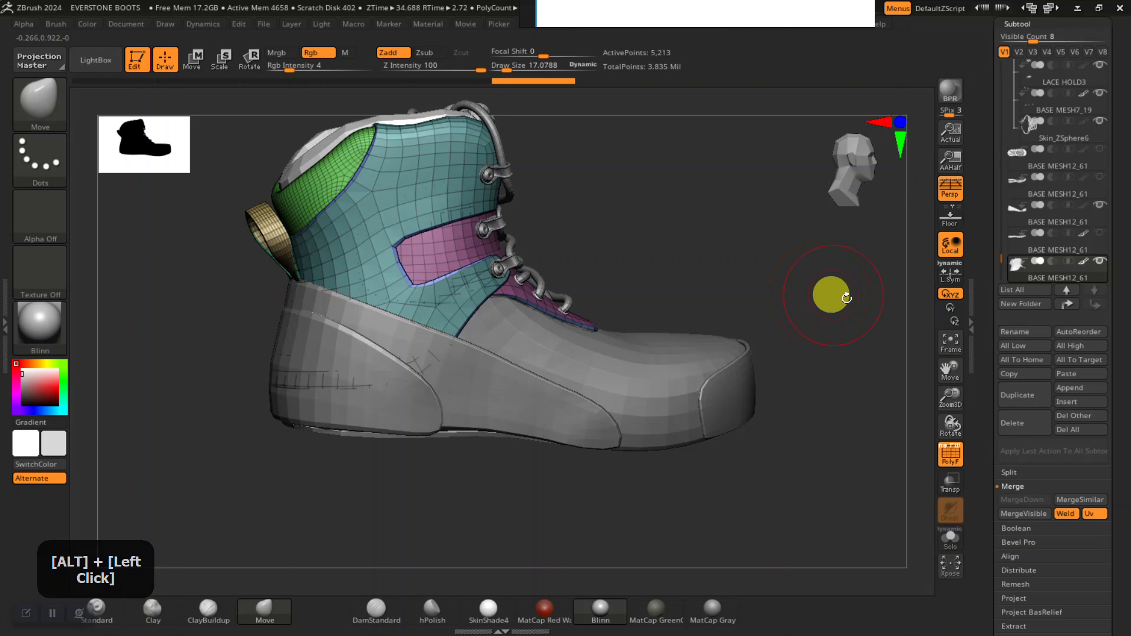
{"action": "mouse_move", "coordinate": [750, 280]}
{"action": "left_mouse_down"}
{"action": "mouse_move", "coordinate": [821, 272]}
{"action": "mouse_move", "coordinate": [745, 281]}
{"action": "left_mouse_up"}
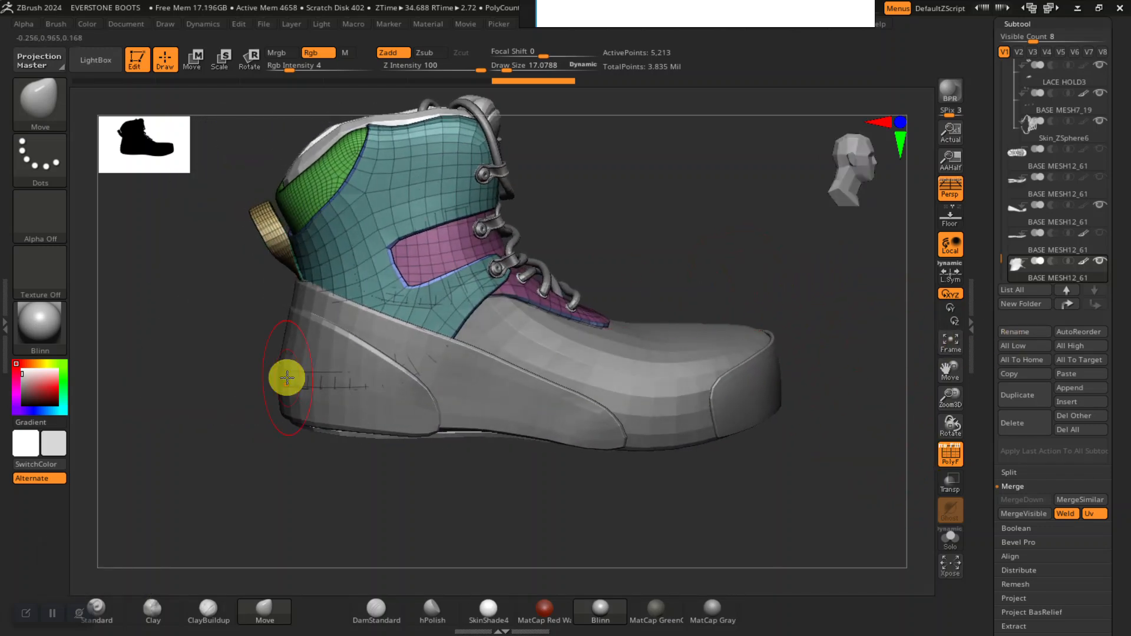
{"action": "key", "text": "space"}
{"action": "mouse_move", "coordinate": [301, 380]}
{"action": "left_mouse_down"}
{"action": "mouse_move", "coordinate": [310, 368]}
{"action": "mouse_move", "coordinate": [307, 380]}
{"action": "left_mouse_up"}
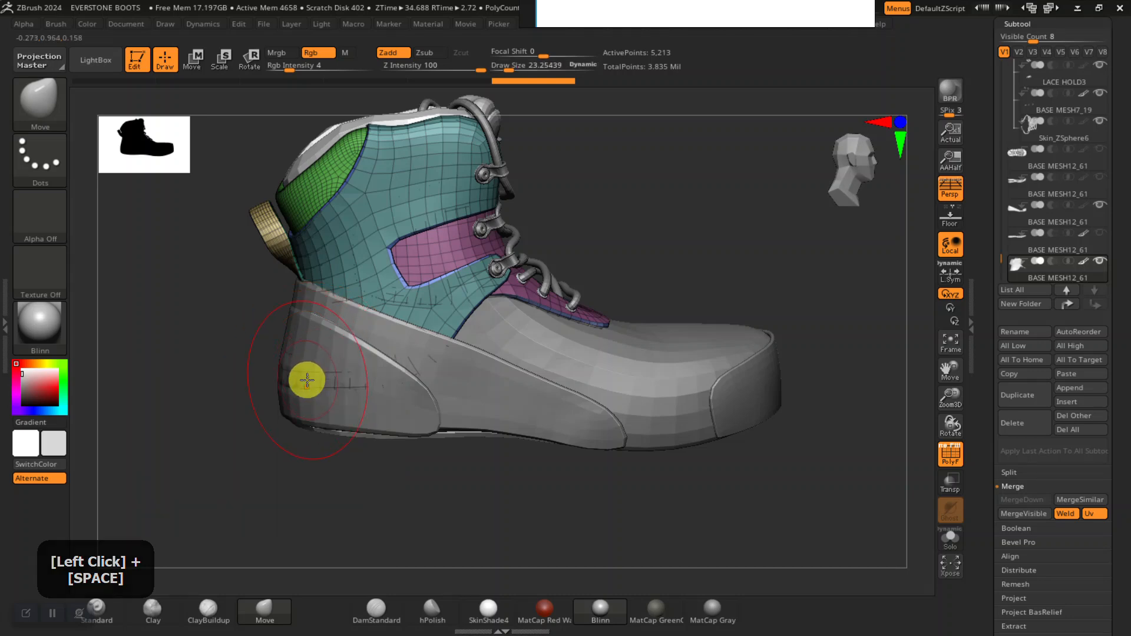
{"action": "left_click_drag", "start_coordinate": [220, 422], "coordinate": [360, 405]}
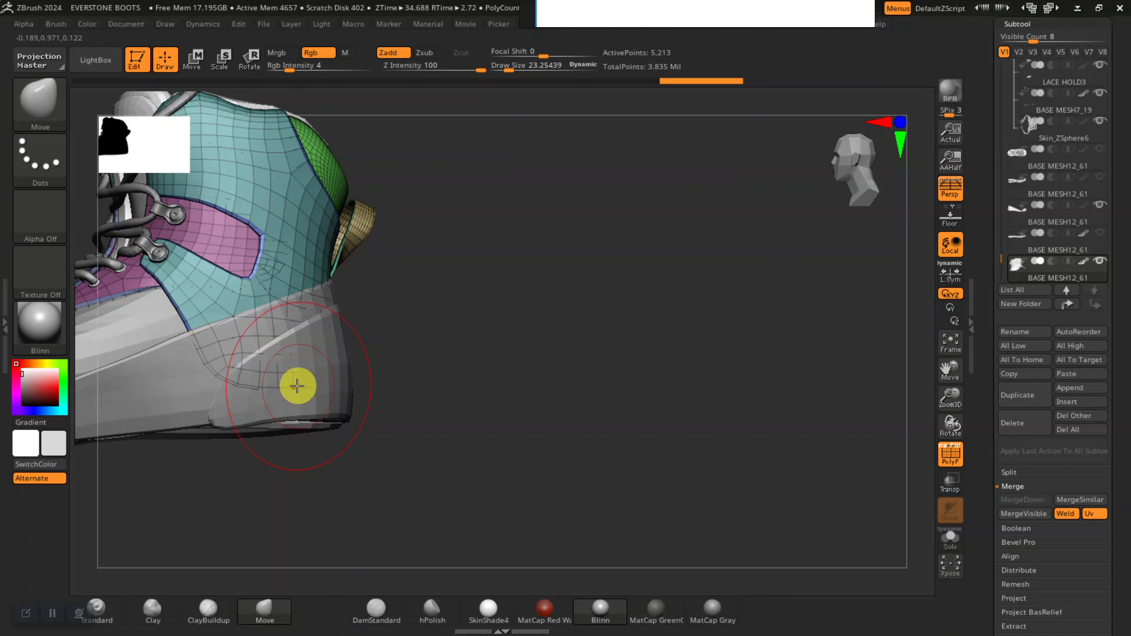
{"action": "left_click_drag", "start_coordinate": [396, 378], "coordinate": [536, 409]}
{"action": "left_click_drag", "start_coordinate": [538, 499], "coordinate": [401, 447]}
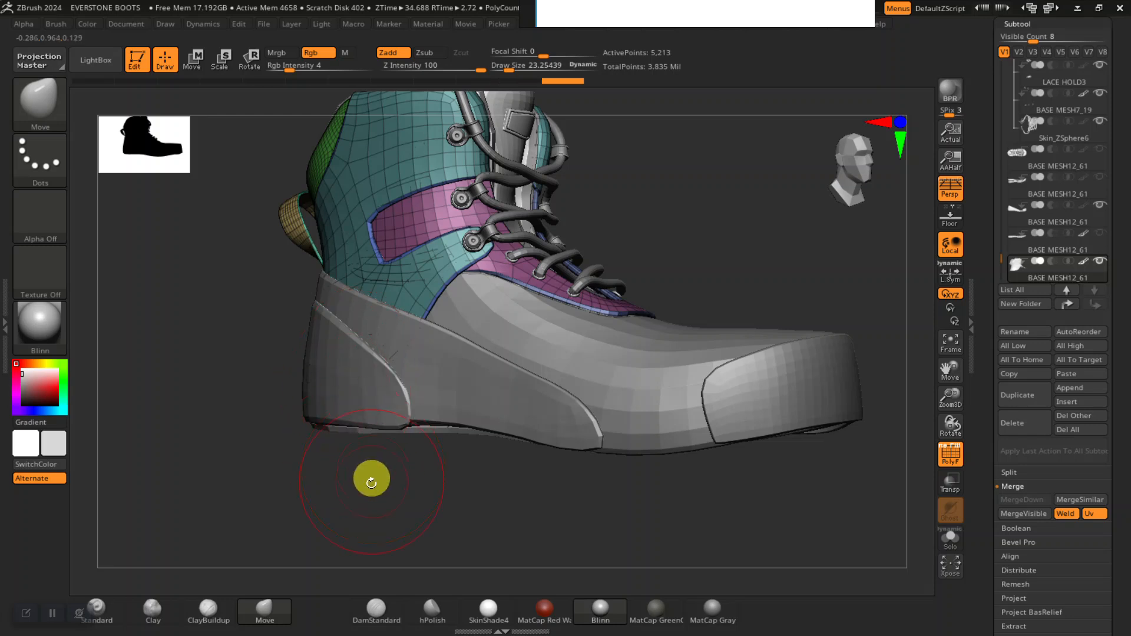
{"action": "left_click_drag", "start_coordinate": [373, 478], "coordinate": [497, 458]}
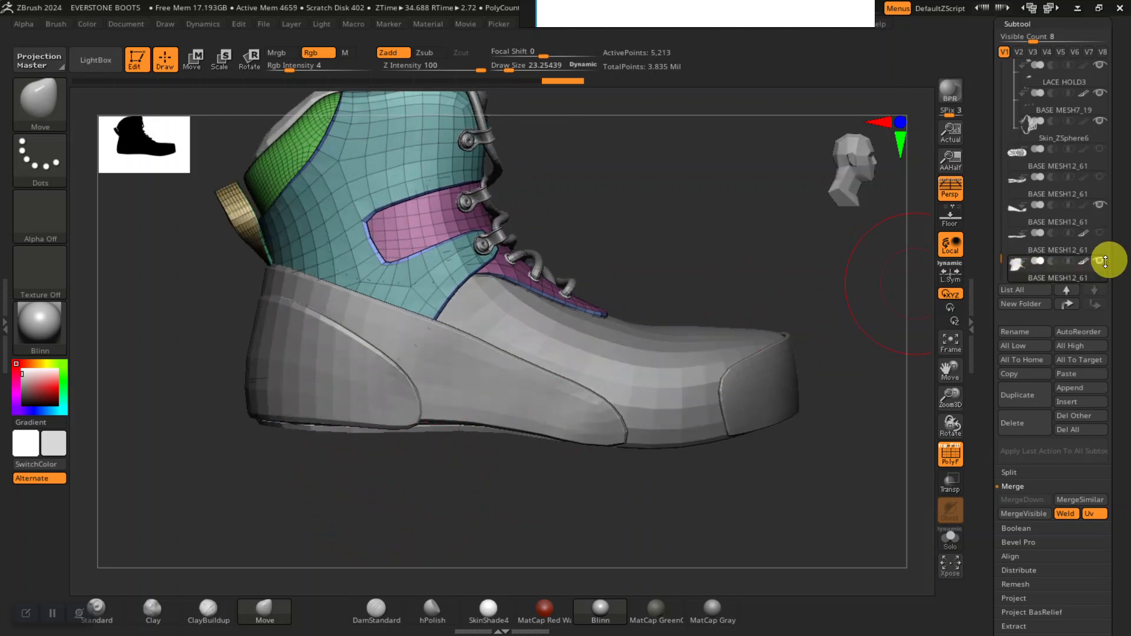
Hide the merged toe cap, side panel and heel panel subtool and the merged upper subtool.
{"action": "left_click", "coordinate": [1101, 206]}
{"action": "left_click_drag", "start_coordinate": [759, 214], "coordinate": [776, 256], "text": "alt"}
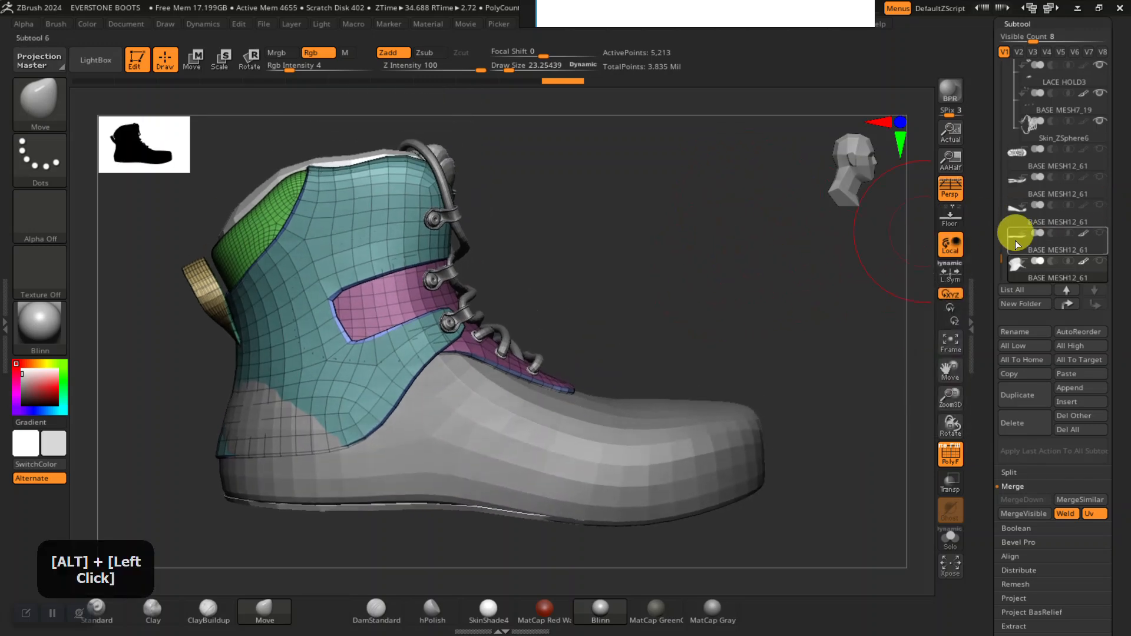
{"action": "scroll", "coordinate": [1000, 258], "scroll_direction": "up", "scroll_amount": 5}
{"action": "left_click_drag", "start_coordinate": [697, 270], "coordinate": [737, 372]}
Move the boot's base shell out of the HIKING BOOT folder to the end of the subtool list.
{"action": "left_click", "coordinate": [630, 447], "text": "alt"}
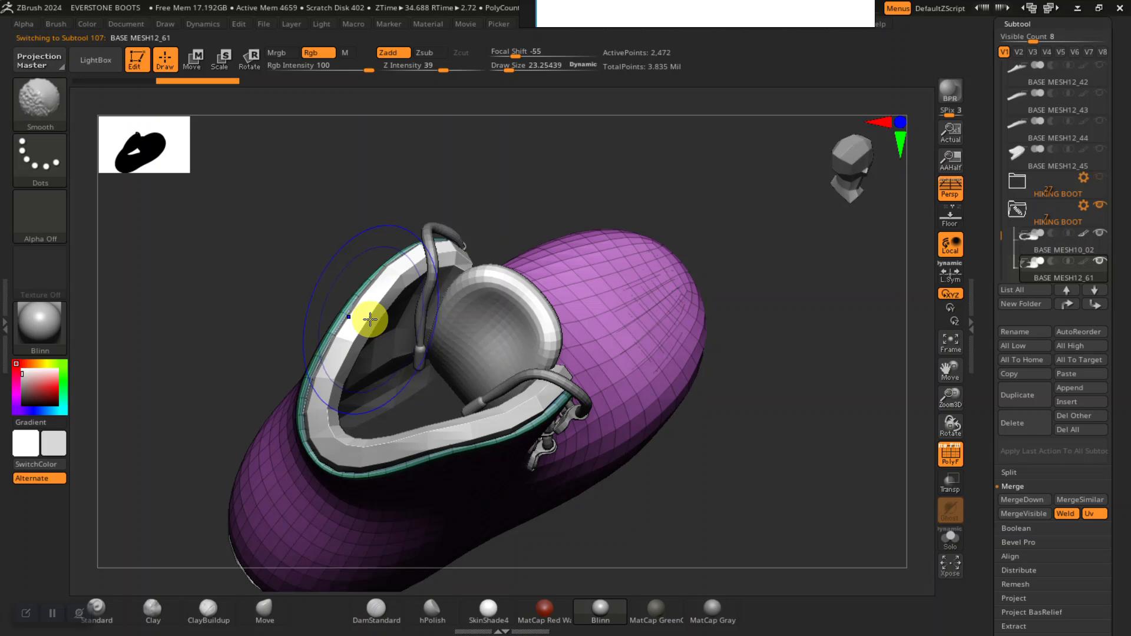
{"action": "left_click_drag", "start_coordinate": [366, 318], "coordinate": [376, 323], "text": "shift"}
{"action": "mouse_move", "coordinate": [878, 406]}
{"action": "left_mouse_down"}
{"action": "mouse_move", "coordinate": [822, 322]}
{"action": "mouse_move", "coordinate": [778, 336]}
{"action": "mouse_move", "coordinate": [785, 324]}
{"action": "mouse_move", "coordinate": [712, 328]}
{"action": "mouse_move", "coordinate": [763, 321]}
{"action": "left_mouse_up"}
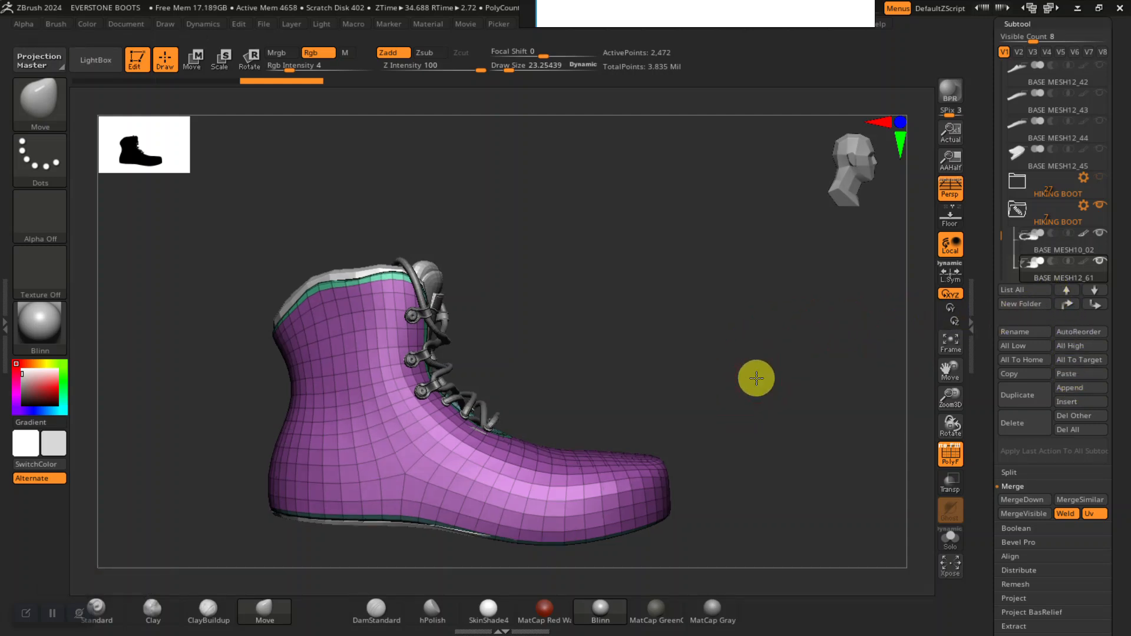
{"action": "left_click", "coordinate": [1094, 290], "text": "shift"}
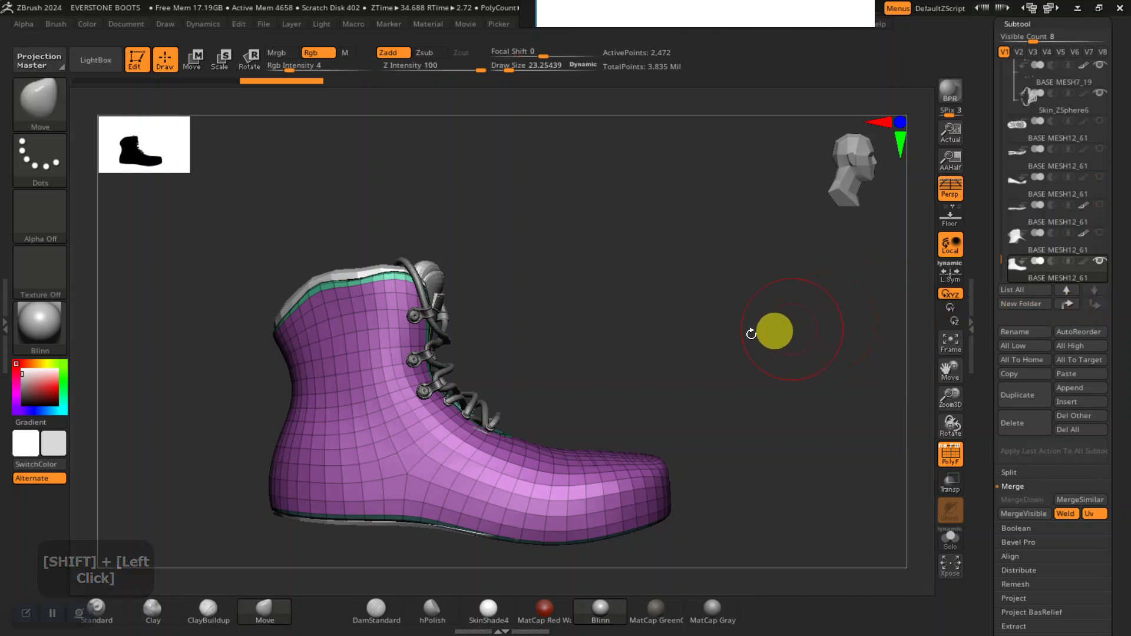
Move the inner lining BASE MESH10_02 out of the HIKING BOOT folder to the end of the subtool list.
{"action": "left_click_drag", "start_coordinate": [571, 346], "coordinate": [593, 398]}
{"action": "left_click", "coordinate": [344, 297], "text": "alt"}
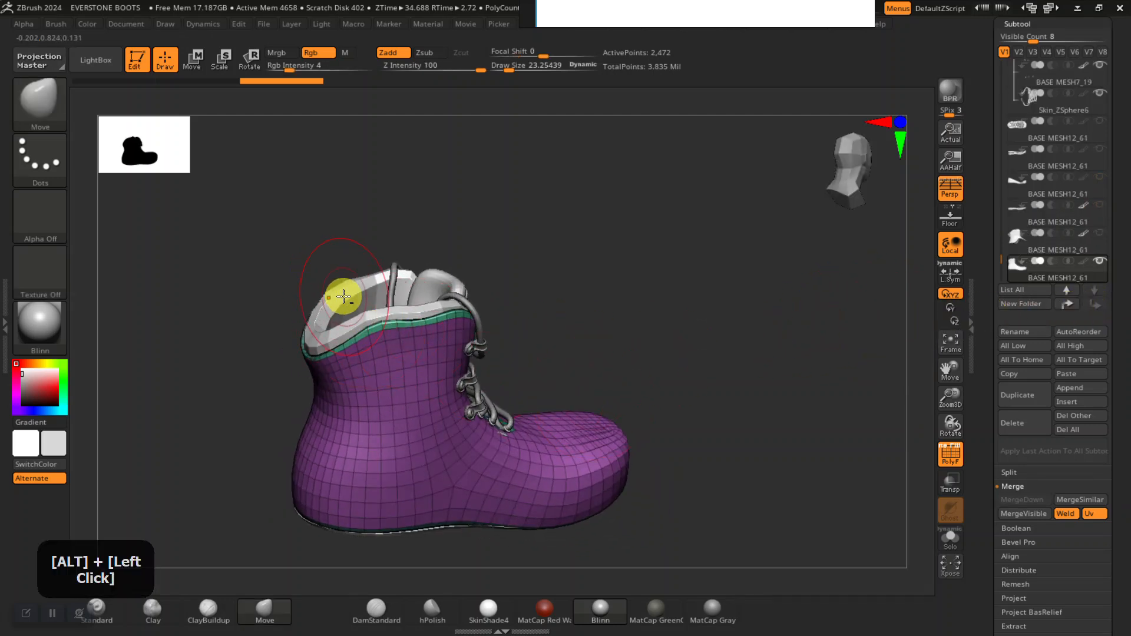
{"action": "left_click", "coordinate": [1095, 305]}
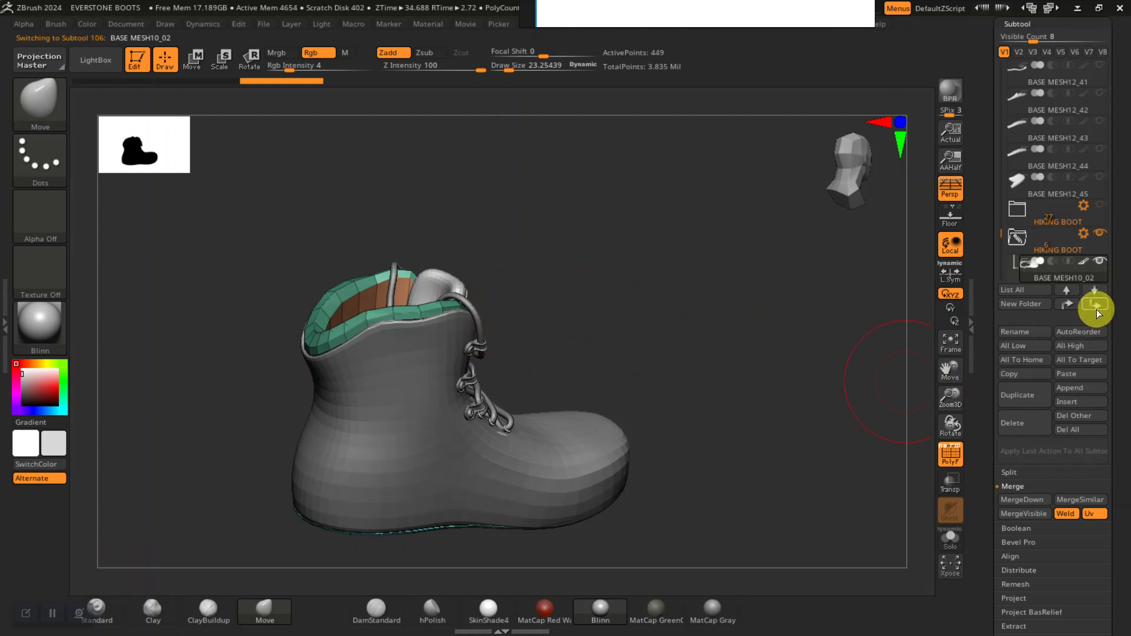
{"action": "key", "text": "shift"}
{"action": "left_click", "coordinate": [1099, 309], "text": "shift"}
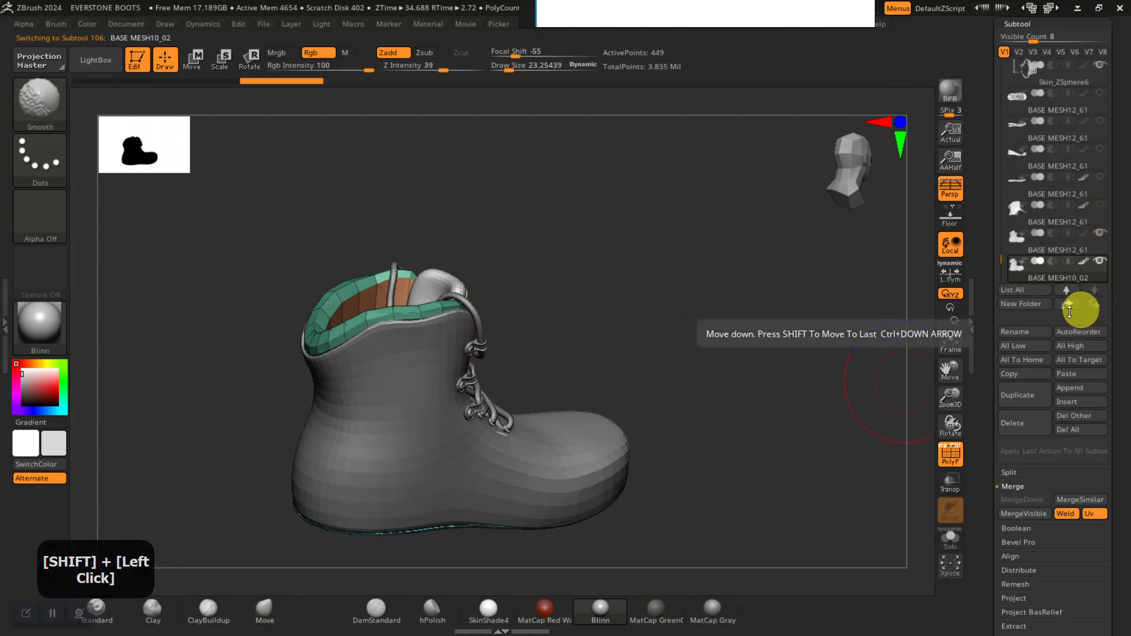
{"action": "left_click_drag", "start_coordinate": [999, 252], "coordinate": [1003, 249]}
Set the inner lining to subdivision level 2 and delete its lower and higher levels.
{"action": "left_click_drag", "start_coordinate": [824, 346], "coordinate": [800, 361]}
{"action": "left_click_drag", "start_coordinate": [983, 377], "coordinate": [980, 412]}
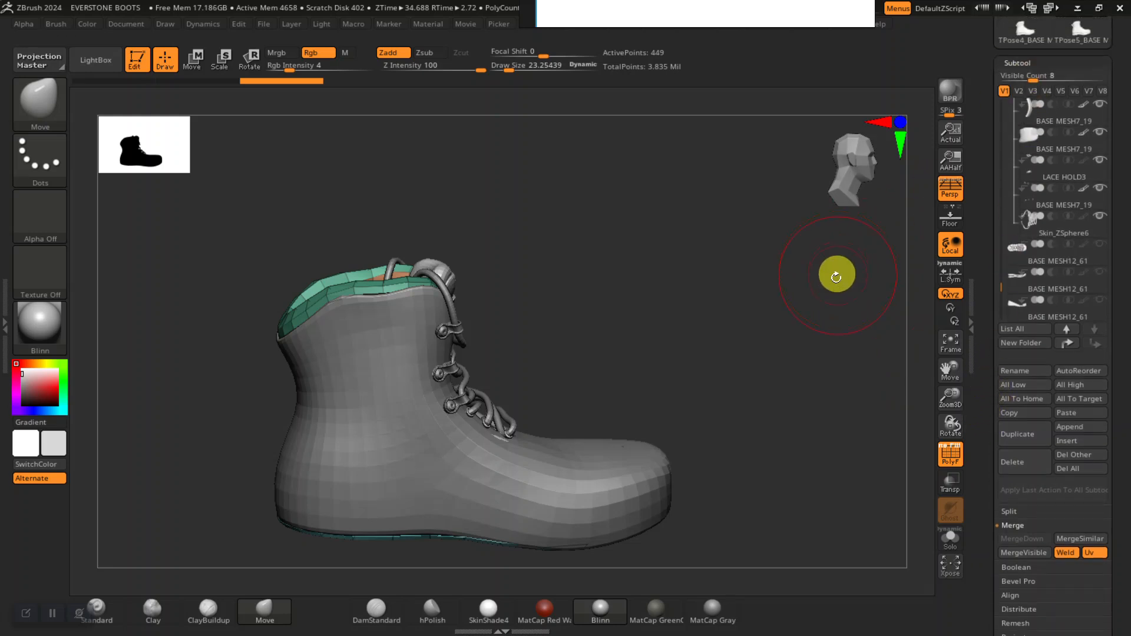
{"action": "left_click_drag", "start_coordinate": [838, 273], "coordinate": [841, 291]}
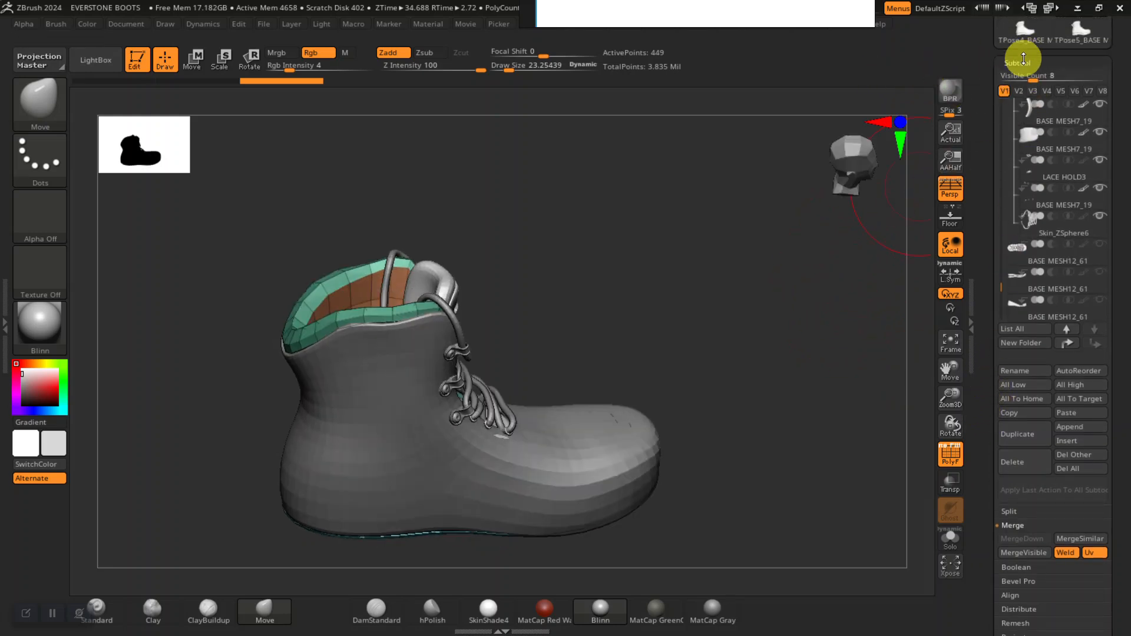
{"action": "left_click", "coordinate": [1024, 58]}
{"action": "left_click", "coordinate": [1031, 82]}
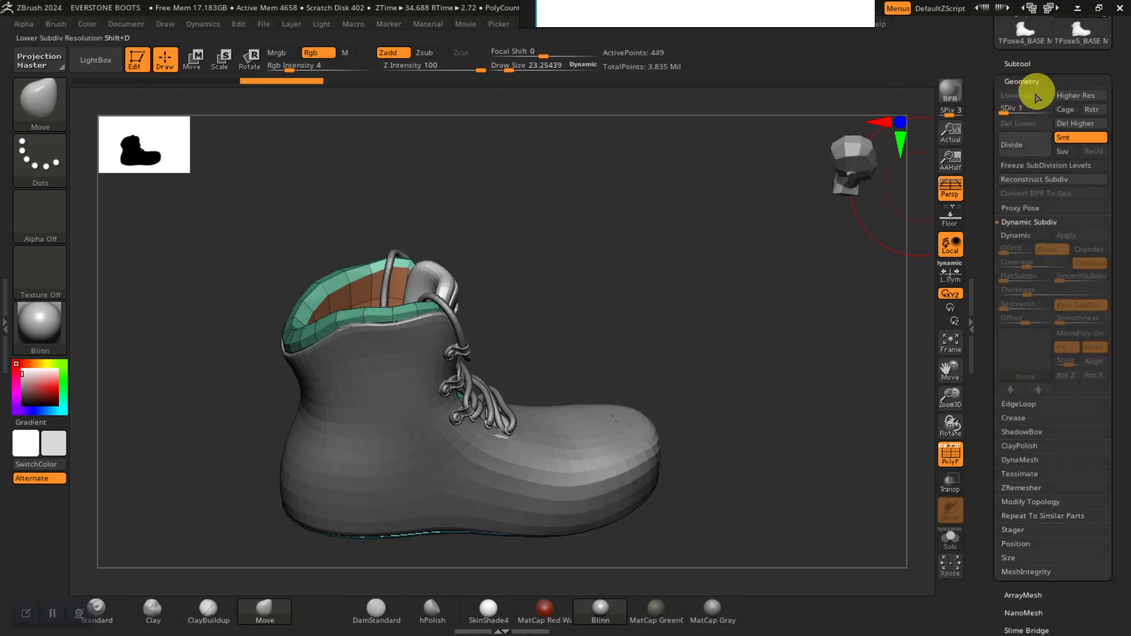
{"action": "left_click_drag", "start_coordinate": [1013, 109], "coordinate": [1017, 110]}
{"action": "mouse_move", "coordinate": [738, 266]}
{"action": "left_mouse_down"}
{"action": "mouse_move", "coordinate": [766, 275]}
{"action": "mouse_move", "coordinate": [730, 262]}
{"action": "mouse_move", "coordinate": [739, 259]}
{"action": "left_mouse_up"}
{"action": "left_click", "coordinate": [1024, 122]}
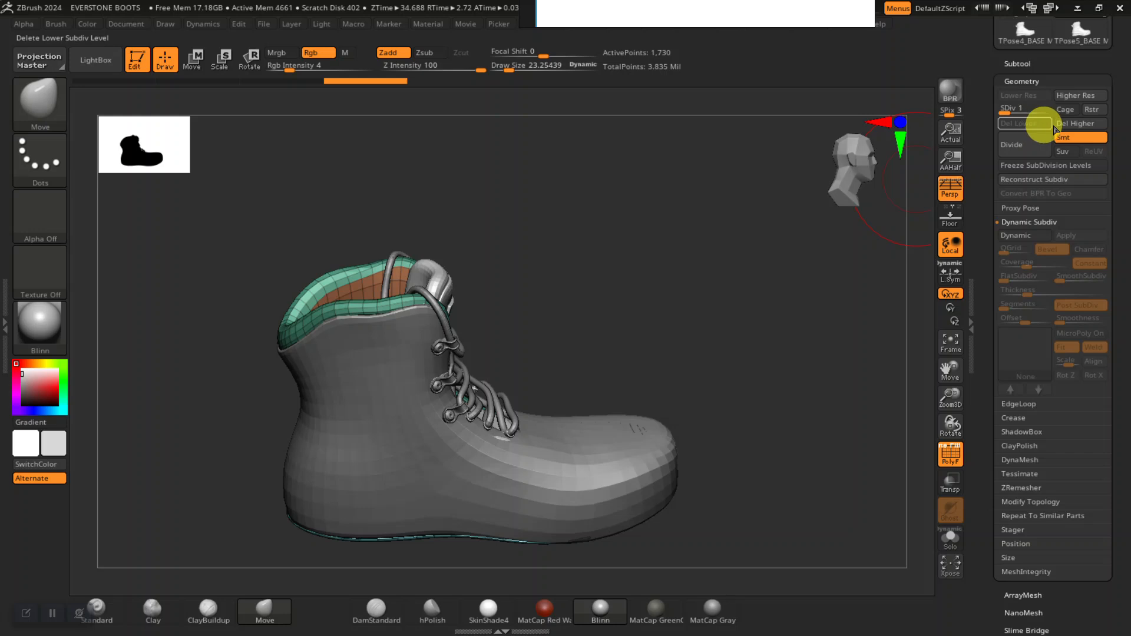
{"action": "left_click", "coordinate": [1026, 65]}
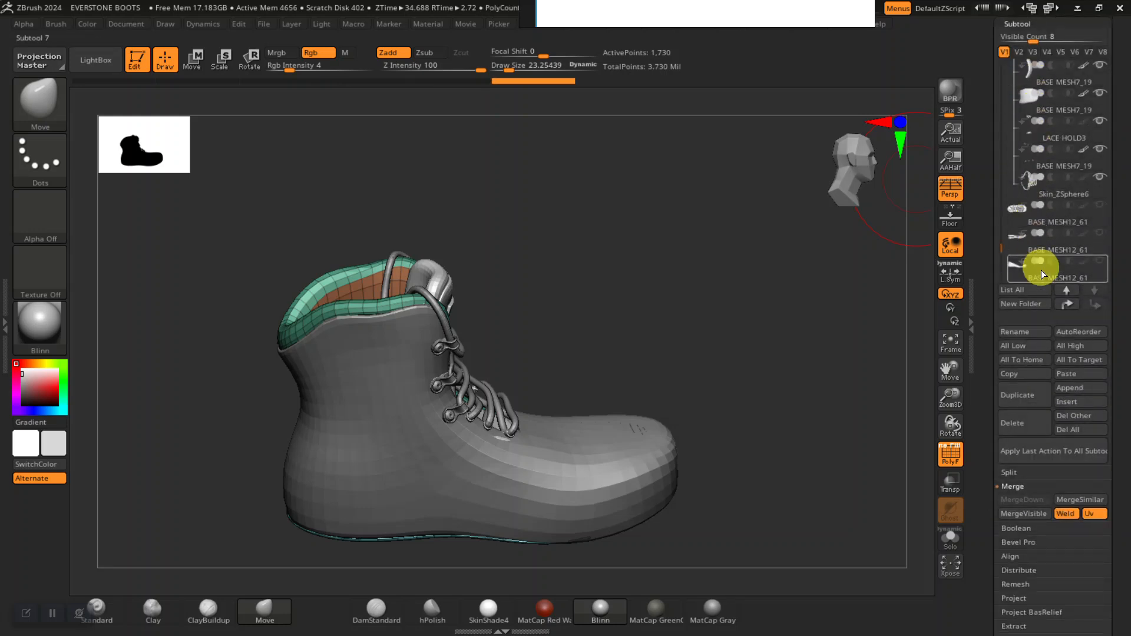
Delete the higher subdivision levels of the boot's base shell.
{"action": "mouse_move", "coordinate": [1045, 278]}
{"action": "left_click_drag", "start_coordinate": [1003, 249], "coordinate": [1000, 260]}
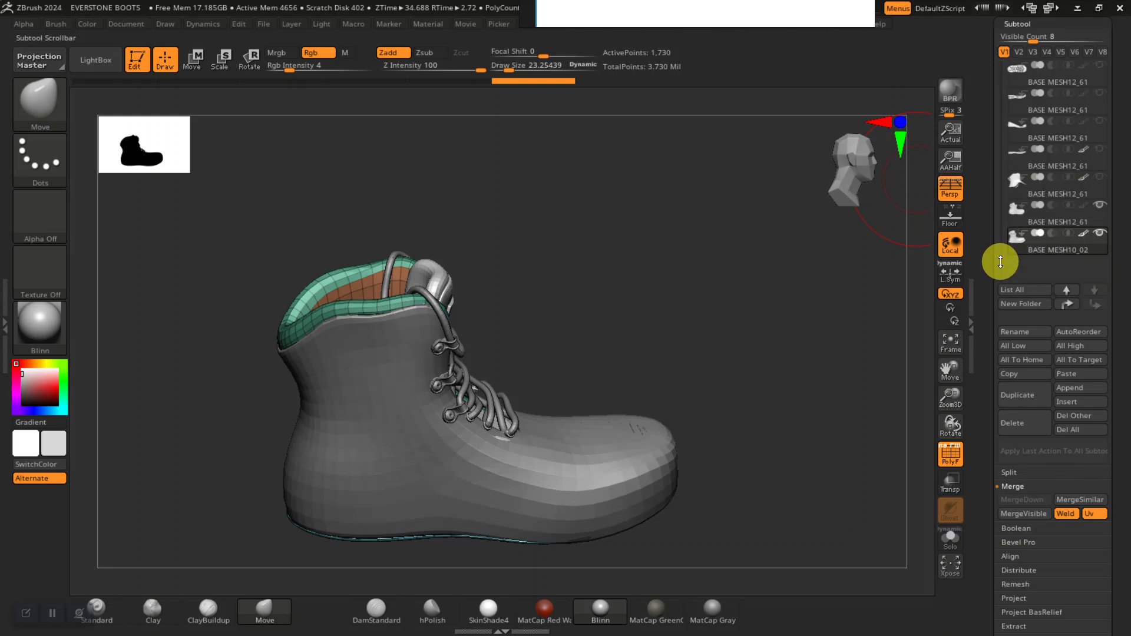
{"action": "left_click", "coordinate": [1045, 220]}
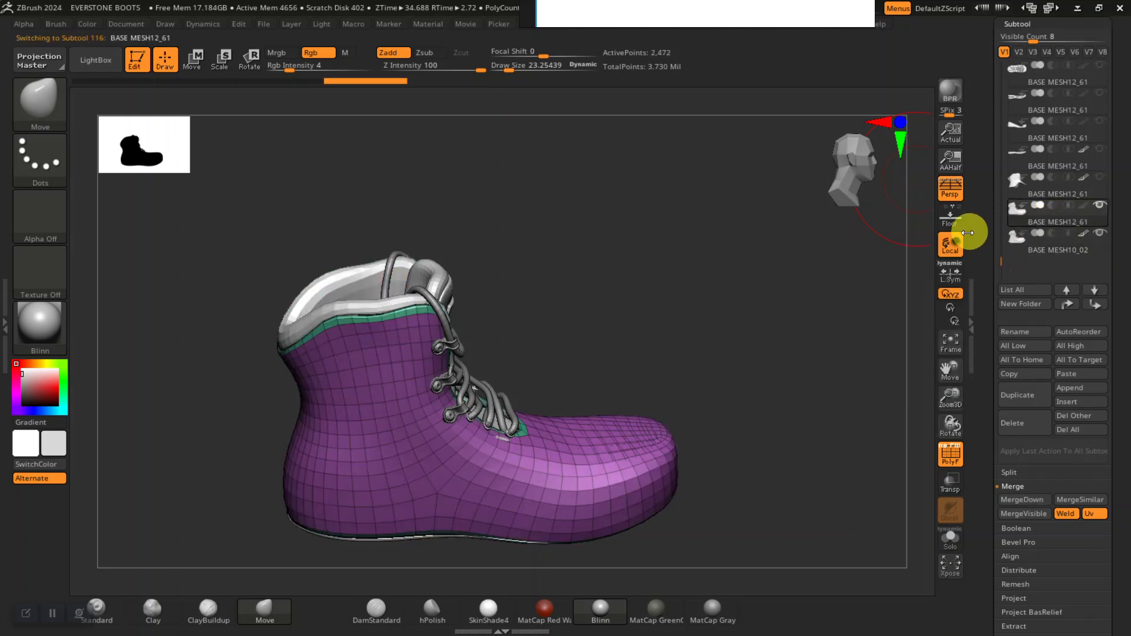
{"action": "mouse_move", "coordinate": [774, 283]}
{"action": "left_mouse_down"}
{"action": "mouse_move", "coordinate": [752, 283]}
{"action": "mouse_move", "coordinate": [768, 301]}
{"action": "mouse_move", "coordinate": [779, 294]}
{"action": "left_mouse_up"}
{"action": "left_click", "coordinate": [1041, 176]}
{"action": "left_click_drag", "start_coordinate": [987, 170], "coordinate": [984, 193]}
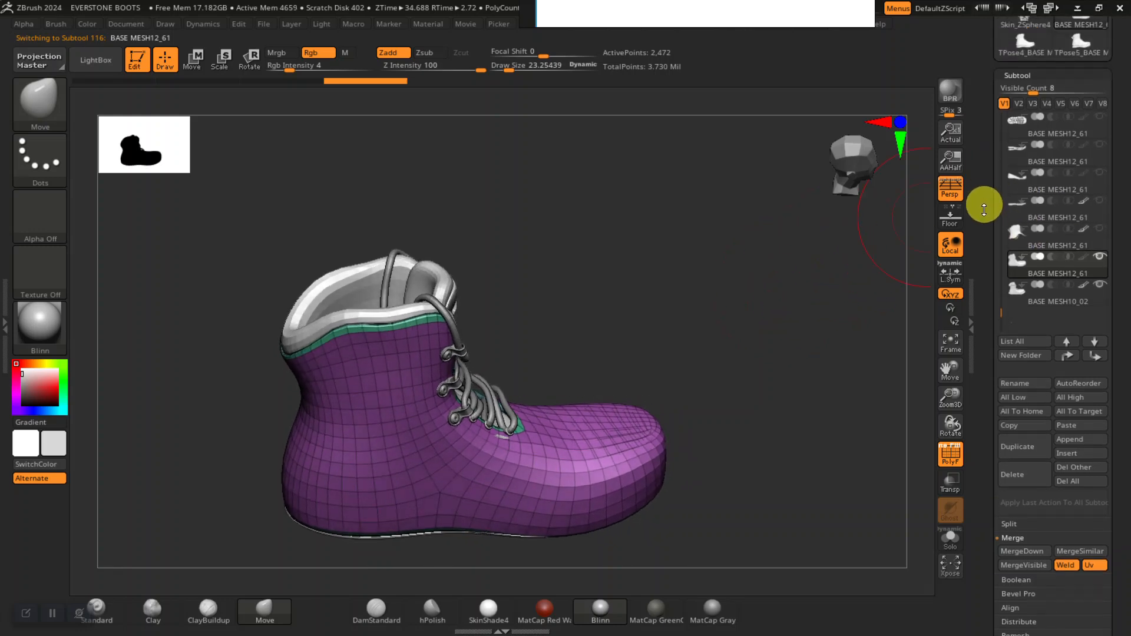
{"action": "left_click", "coordinate": [1026, 78]}
{"action": "left_click", "coordinate": [1023, 94]}
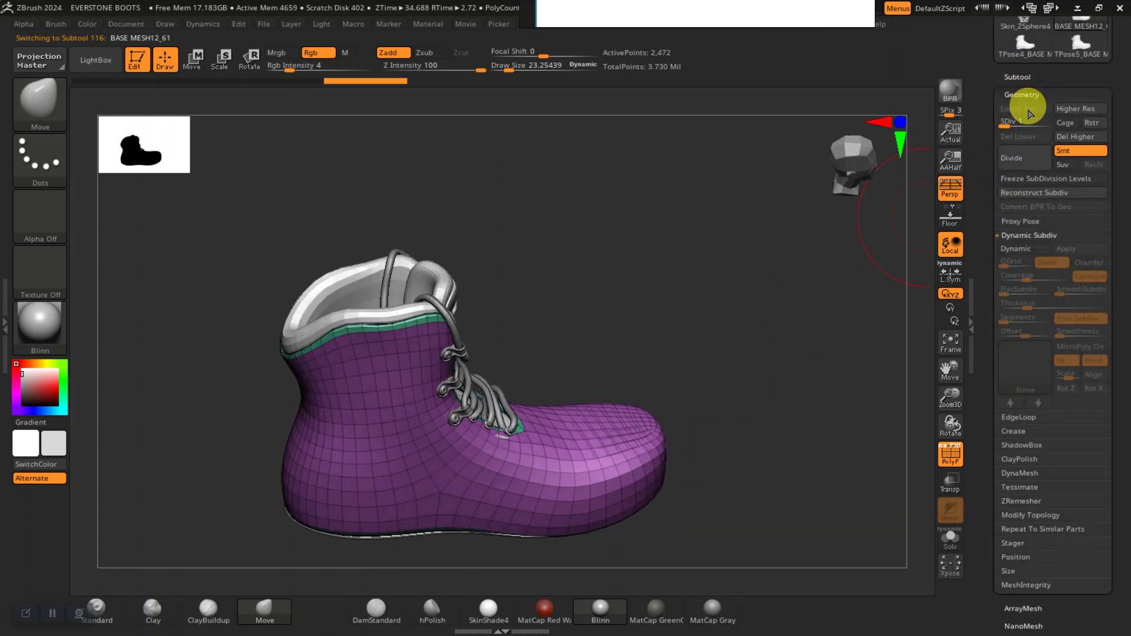
{"action": "left_click", "coordinate": [1064, 140]}
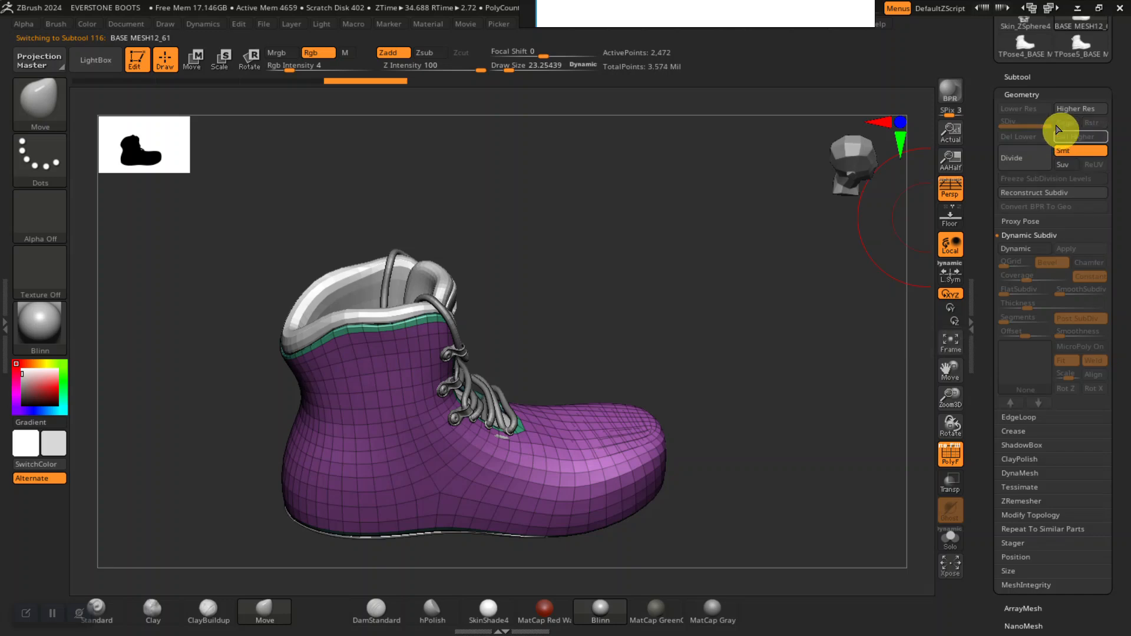
{"action": "left_click", "coordinate": [1018, 78]}
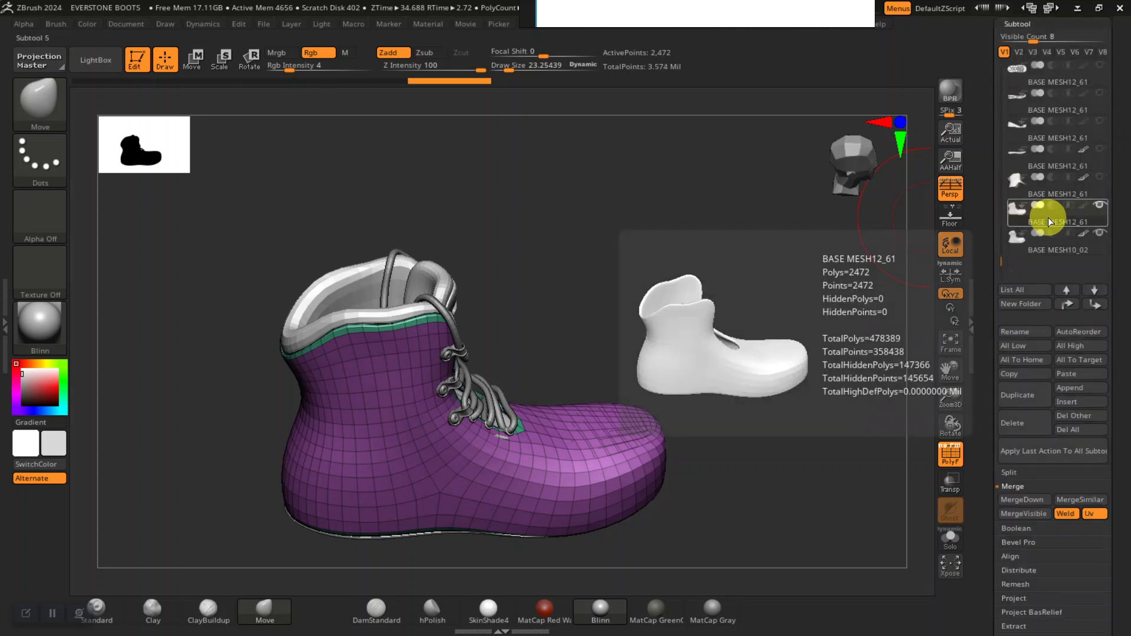
Merge the boot's base shell down with the inner lining into one subtool.
{"action": "left_click", "coordinate": [1038, 239]}
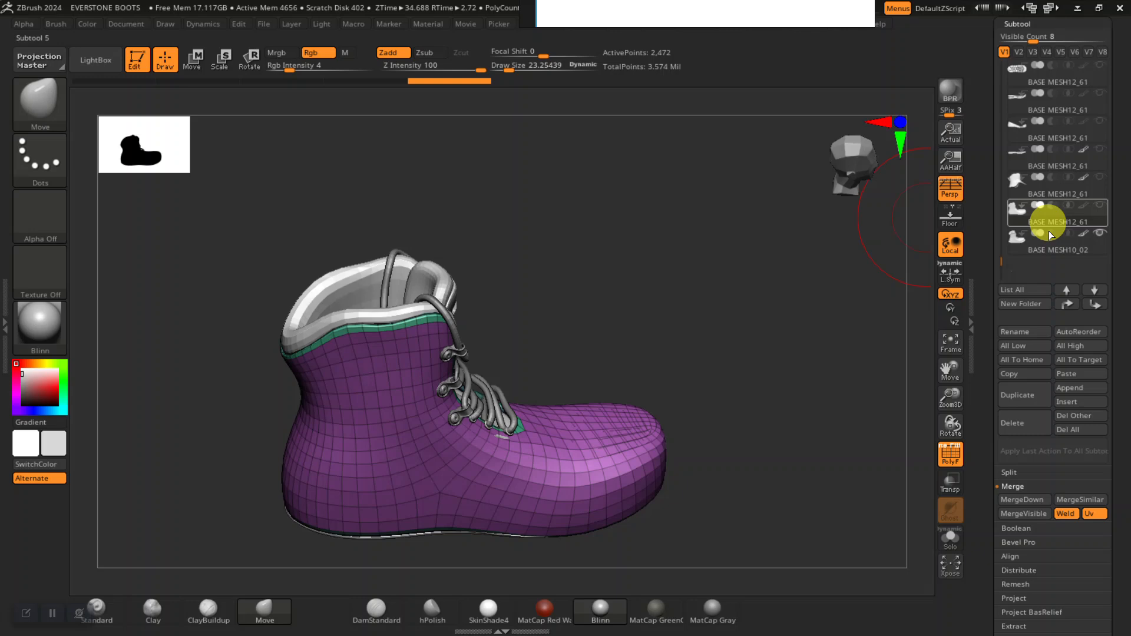
{"action": "left_click", "coordinate": [1057, 222]}
{"action": "mouse_move", "coordinate": [803, 298]}
{"action": "left_mouse_down", "text": "shift"}
{"action": "mouse_move", "coordinate": [766, 292]}
{"action": "mouse_move", "coordinate": [740, 330]}
{"action": "mouse_move", "coordinate": [747, 359]}
{"action": "mouse_move", "coordinate": [741, 318]}
{"action": "left_mouse_up", "text": "shift"}
{"action": "mouse_move", "coordinate": [741, 317]}
{"action": "left_mouse_down"}
{"action": "mouse_move", "coordinate": [712, 333]}
{"action": "mouse_move", "coordinate": [735, 326]}
{"action": "mouse_move", "coordinate": [742, 343]}
{"action": "mouse_move", "coordinate": [730, 324]}
{"action": "mouse_move", "coordinate": [728, 374]}
{"action": "mouse_move", "coordinate": [742, 340]}
{"action": "mouse_move", "coordinate": [779, 323]}
{"action": "left_mouse_up"}
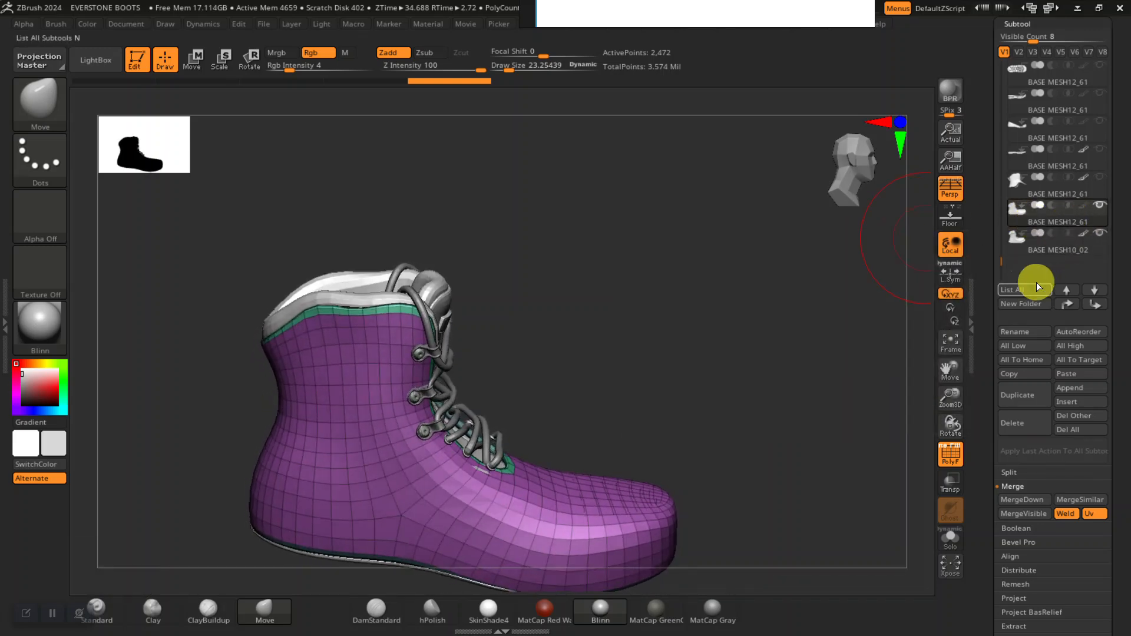
{"action": "left_click", "coordinate": [1011, 501]}
{"action": "left_click", "coordinate": [779, 372]}
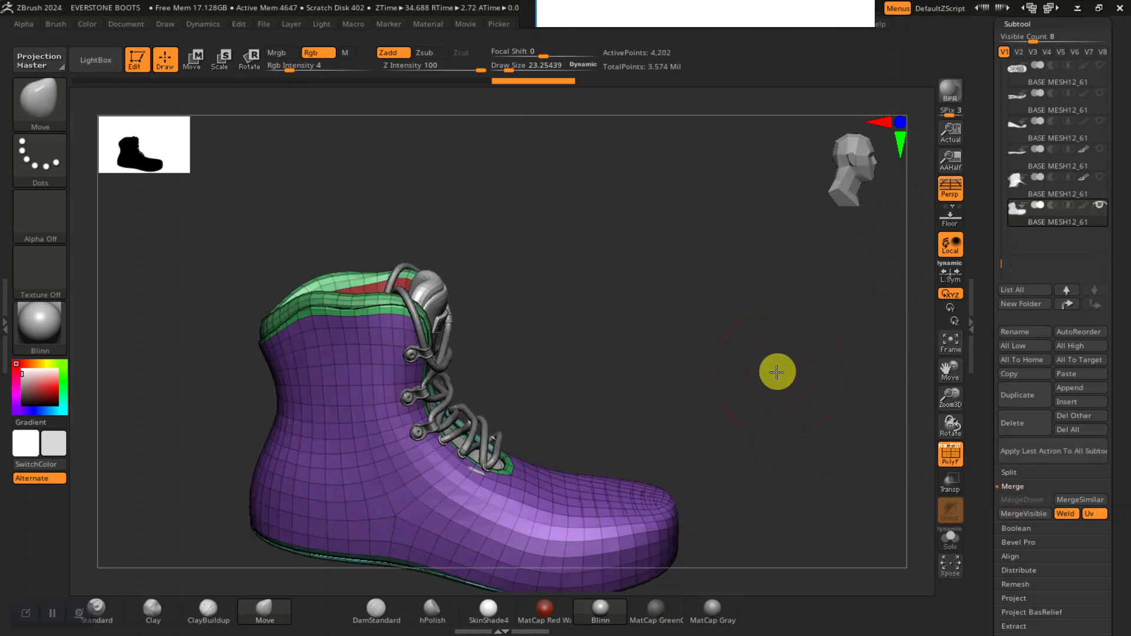
Hide the merged shell and lining, and delete the higher subdivision levels of the boot's tongue.
{"action": "left_click_drag", "start_coordinate": [653, 242], "coordinate": [599, 339], "text": "alt"}
{"action": "left_click", "coordinate": [467, 298], "text": "alt"}
{"action": "left_click_drag", "start_coordinate": [643, 298], "coordinate": [615, 287]}
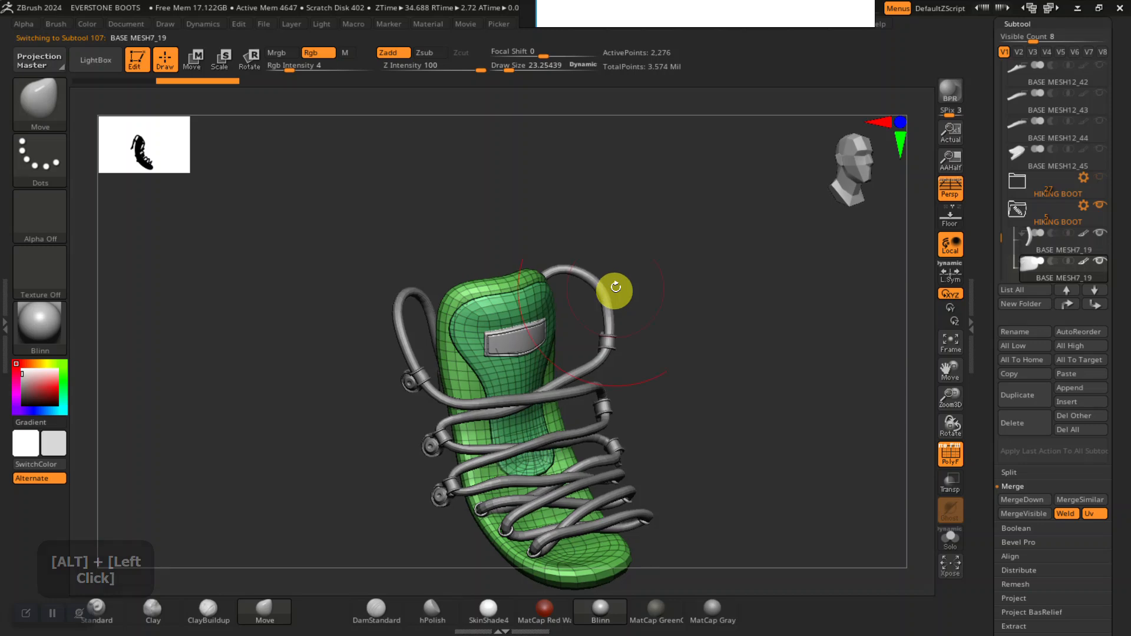
{"action": "left_click_drag", "start_coordinate": [758, 349], "coordinate": [706, 321], "text": "alt"}
{"action": "left_click_drag", "start_coordinate": [706, 333], "coordinate": [749, 312]}
{"action": "scroll", "coordinate": [980, 169], "scroll_direction": "up", "scroll_amount": 2}
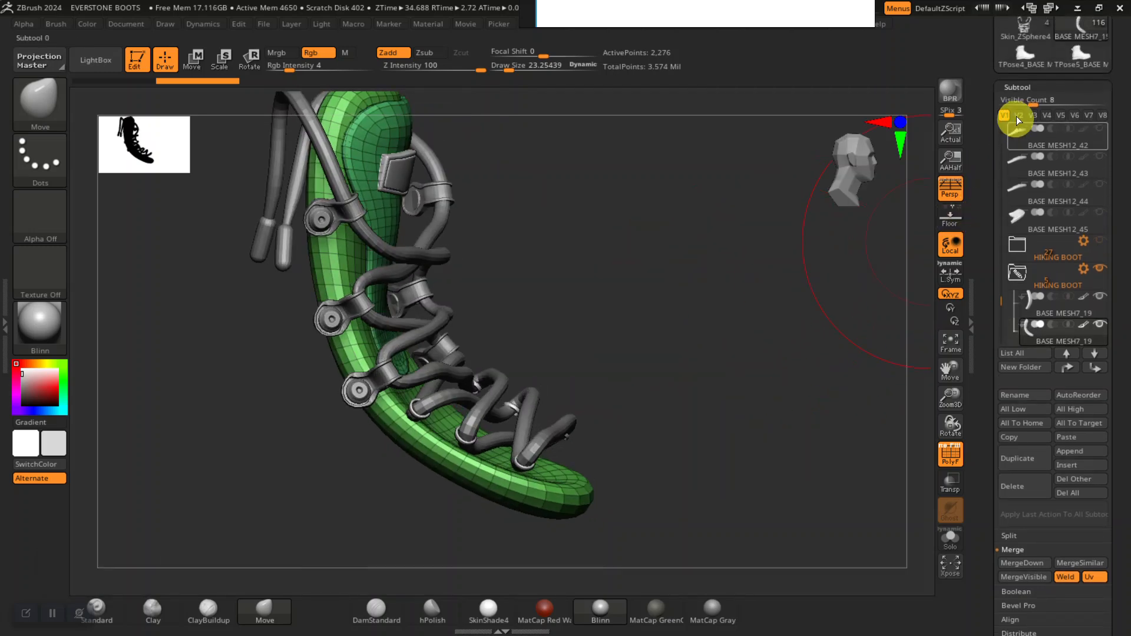
{"action": "left_click", "coordinate": [1017, 87]}
{"action": "left_click", "coordinate": [1020, 103]}
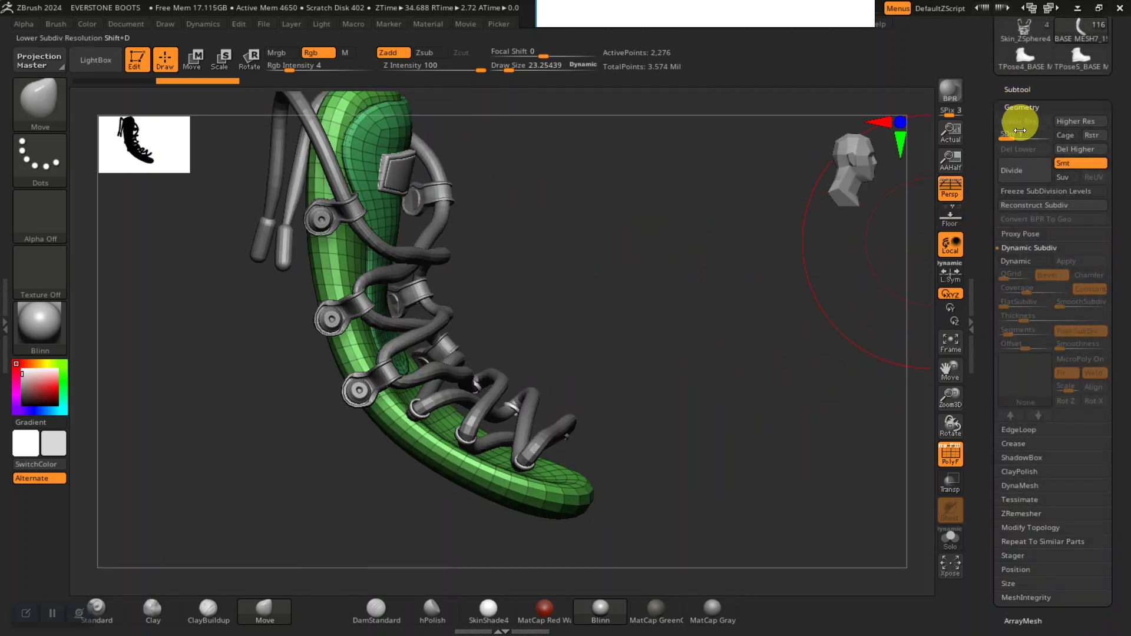
{"action": "left_click", "coordinate": [1076, 149]}
{"action": "left_click_drag", "start_coordinate": [682, 290], "coordinate": [613, 301]}
Delete the higher subdivision levels of the lace holders LACE HOLD3.
{"action": "left_click", "coordinate": [297, 216], "text": "alt"}
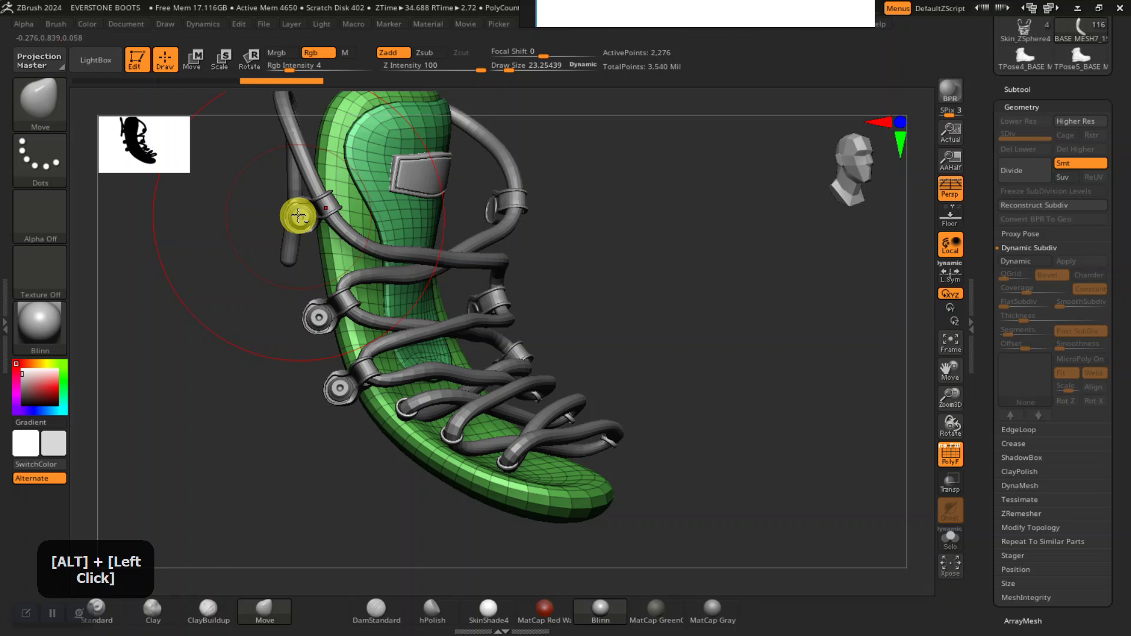
{"action": "left_click_drag", "start_coordinate": [611, 383], "coordinate": [797, 302]}
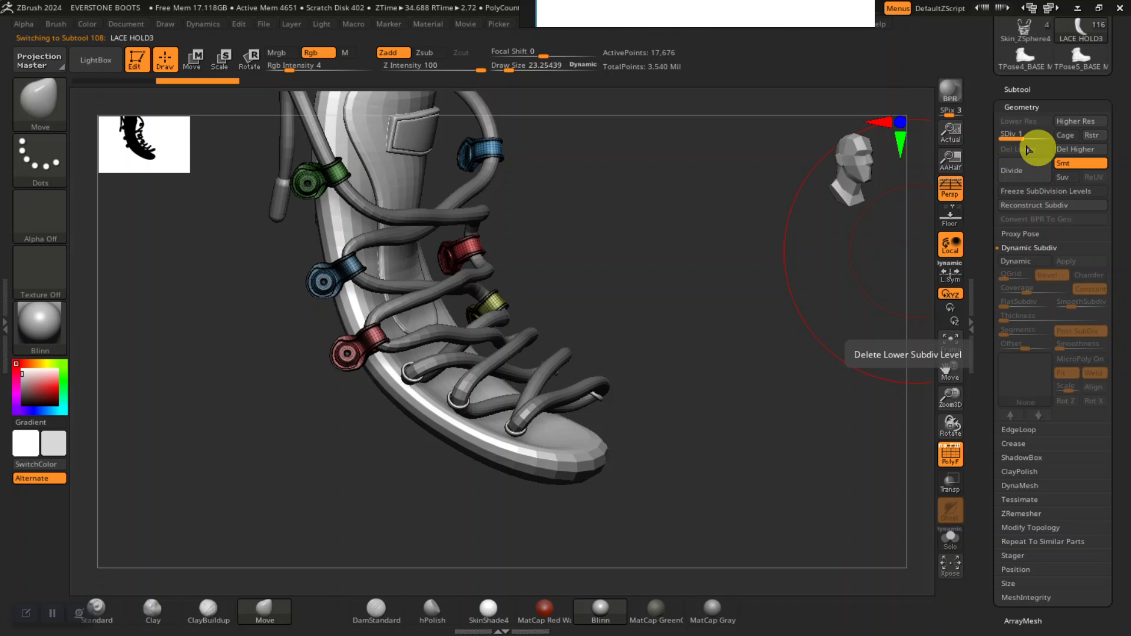
{"action": "left_click", "coordinate": [1067, 150]}
{"action": "left_click", "coordinate": [1022, 88]}
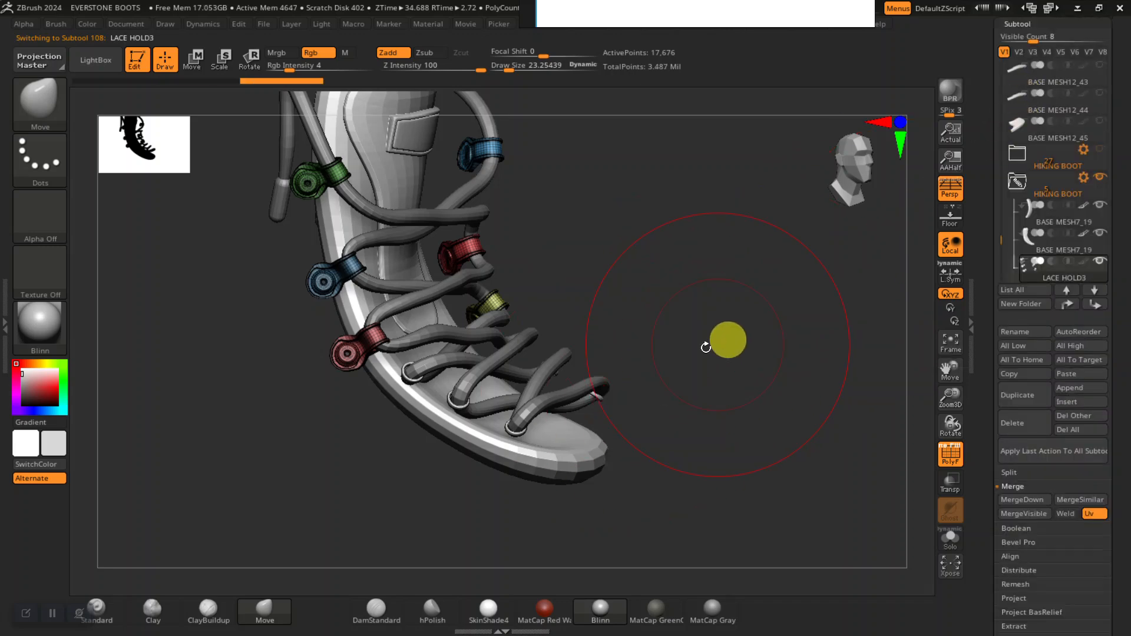
Move the lace holders LACE HOLD3 out of the HIKING BOOT folder to the end of the subtool list.
{"action": "left_click_drag", "start_coordinate": [658, 300], "coordinate": [645, 391], "text": "alt"}
{"action": "left_click_drag", "start_coordinate": [773, 368], "coordinate": [740, 225], "text": "alt"}
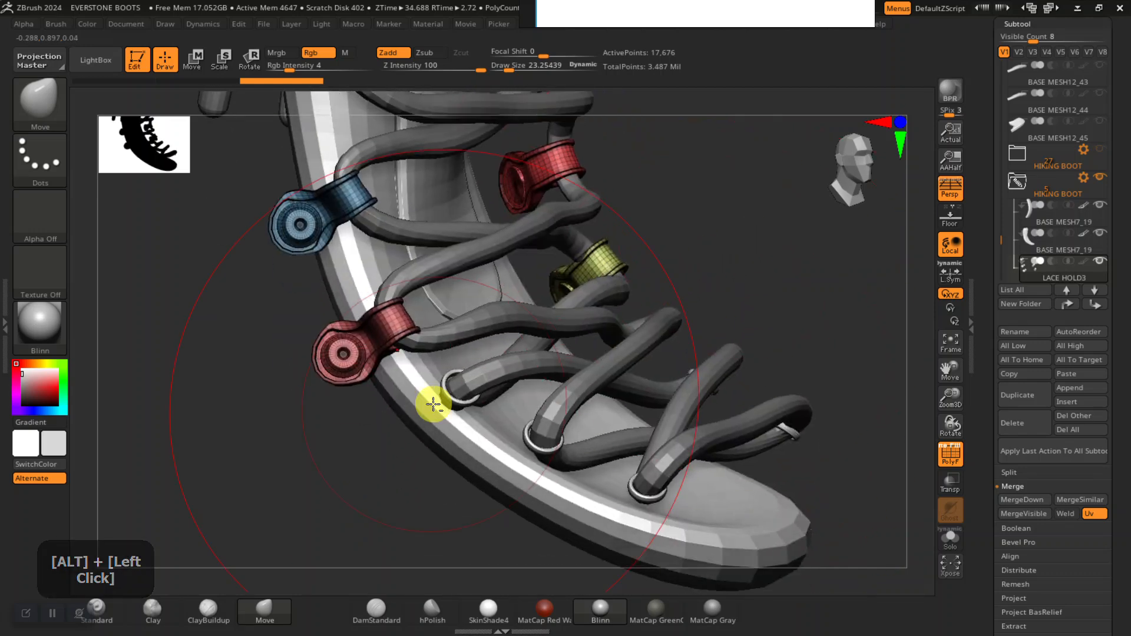
{"action": "left_click", "coordinate": [1094, 289], "text": "shift"}
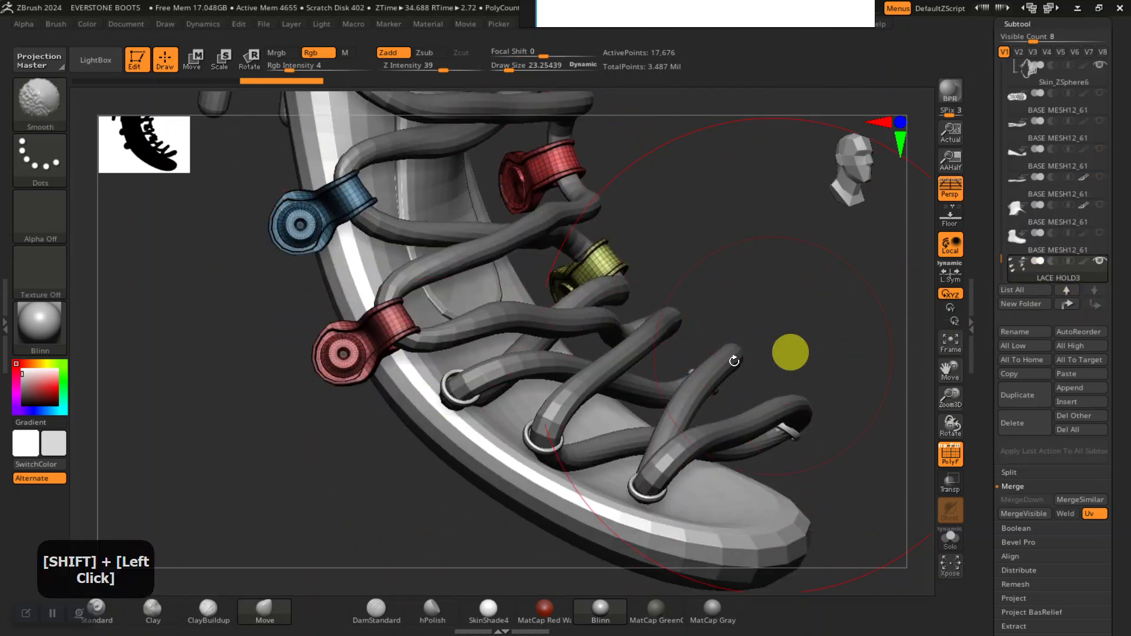
Move the lace eyelet rings BASE MESH7_19 out of the HIKING BOOT folder to the end of the subtool list.
{"action": "left_click_drag", "start_coordinate": [757, 260], "coordinate": [640, 301]}
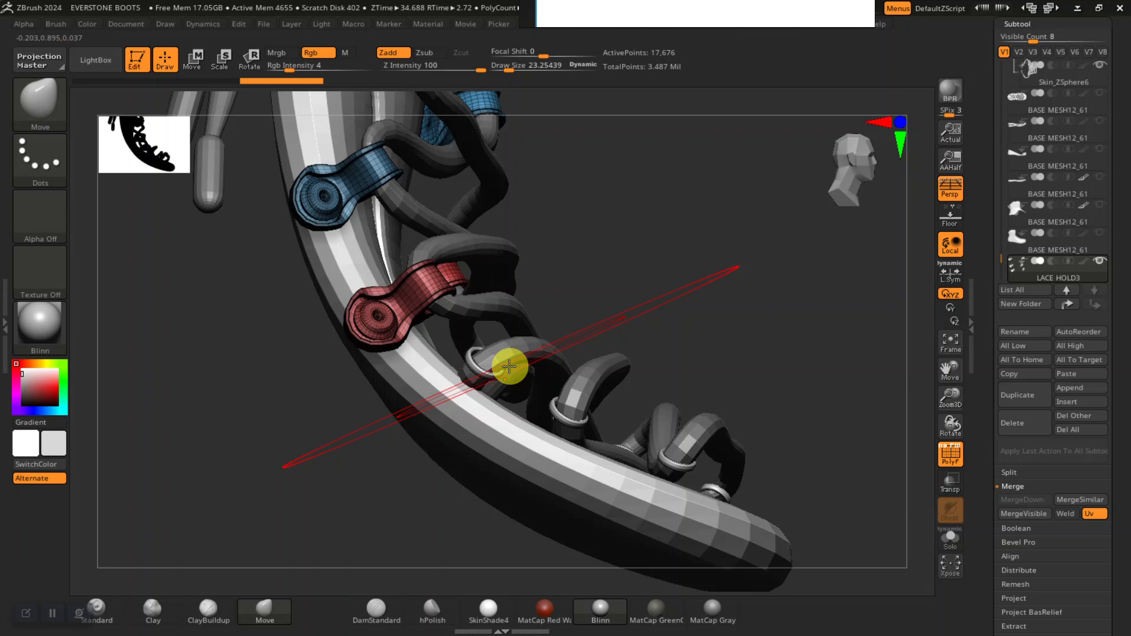
{"action": "left_click", "coordinate": [486, 374], "text": "alt"}
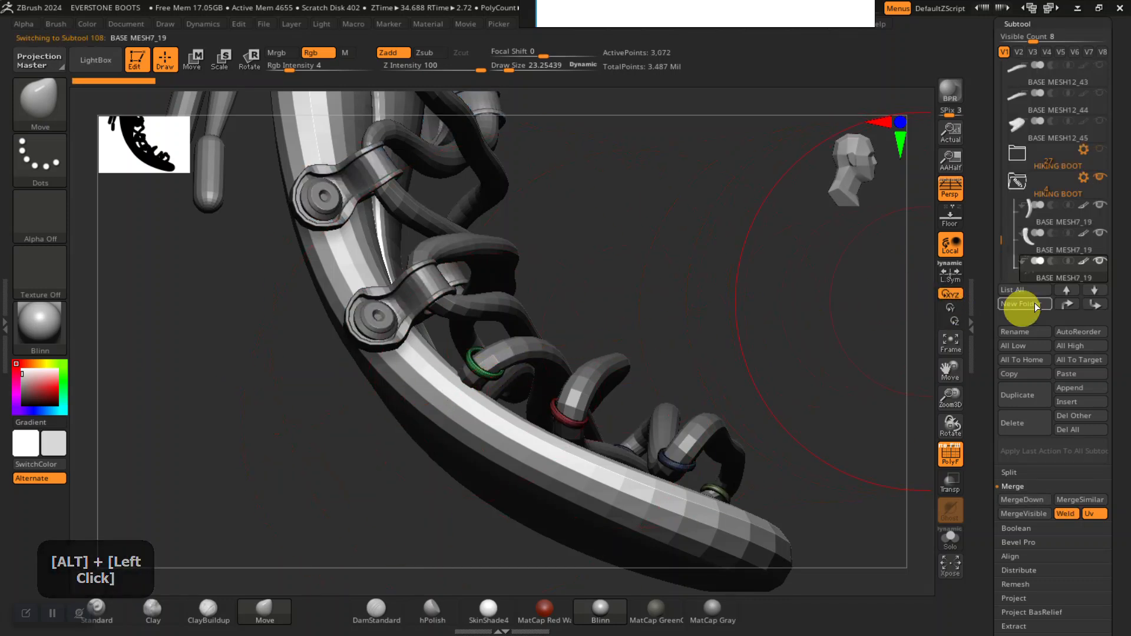
{"action": "left_click", "coordinate": [1087, 306], "text": "shift"}
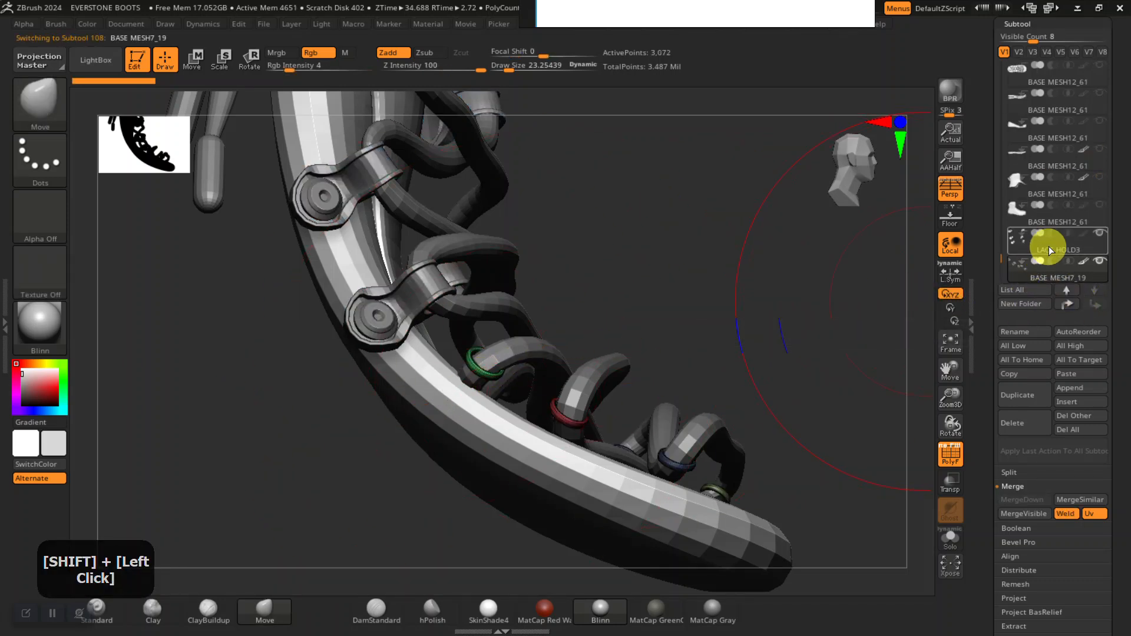
Compare the mesh density of the lace holders LACE HOLD3 with the eyelet rings, and check the rings' subdivision levels.
{"action": "left_click", "coordinate": [1049, 245]}
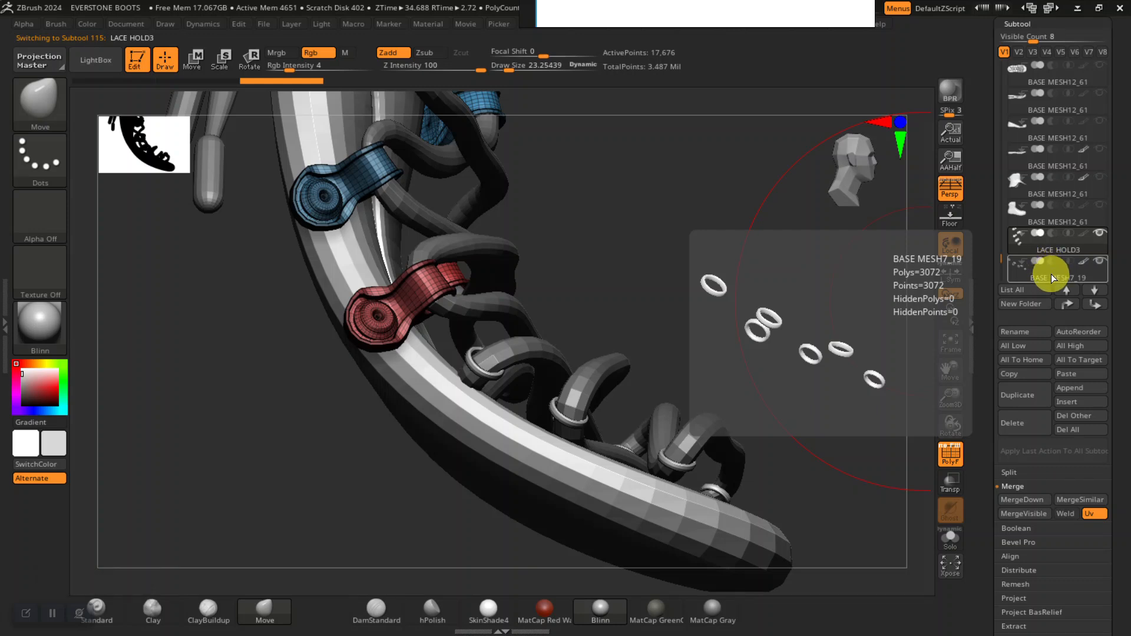
{"action": "left_click", "coordinate": [1044, 274]}
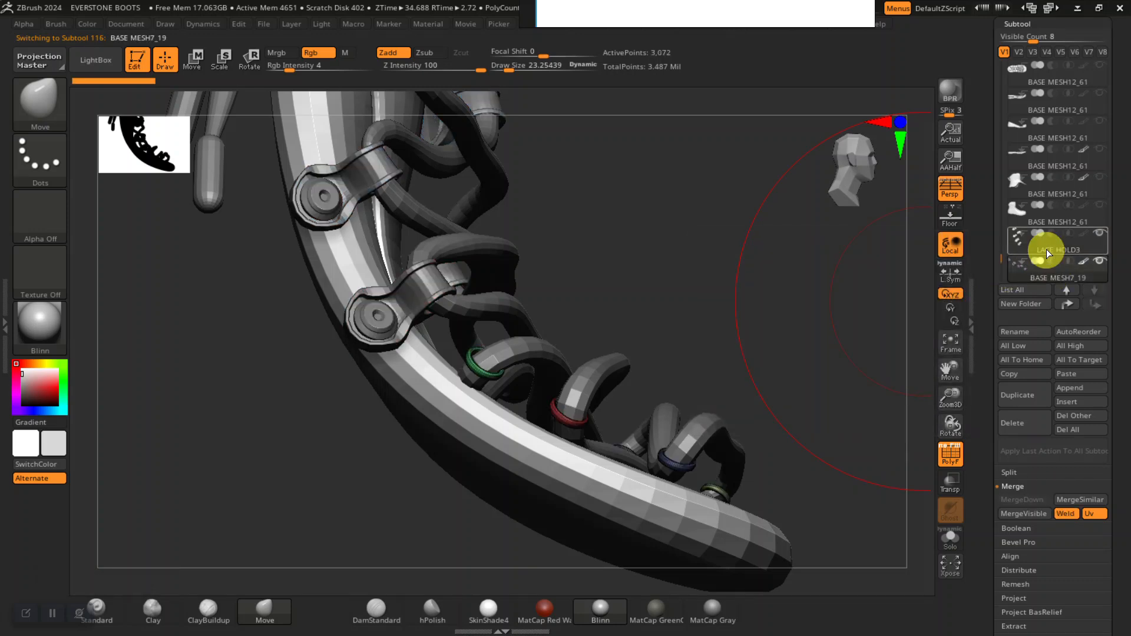
{"action": "scroll", "coordinate": [1017, 176], "scroll_direction": "up", "scroll_amount": 3}
{"action": "left_click", "coordinate": [1020, 159]}
{"action": "left_click", "coordinate": [1020, 180]}
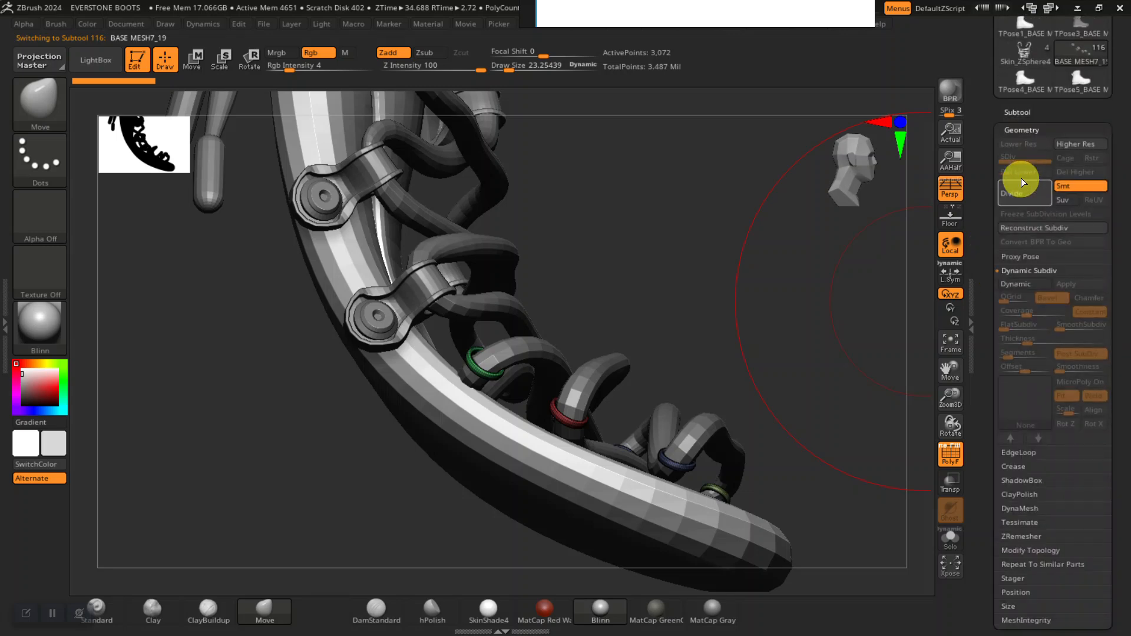
{"action": "left_click", "coordinate": [1023, 112]}
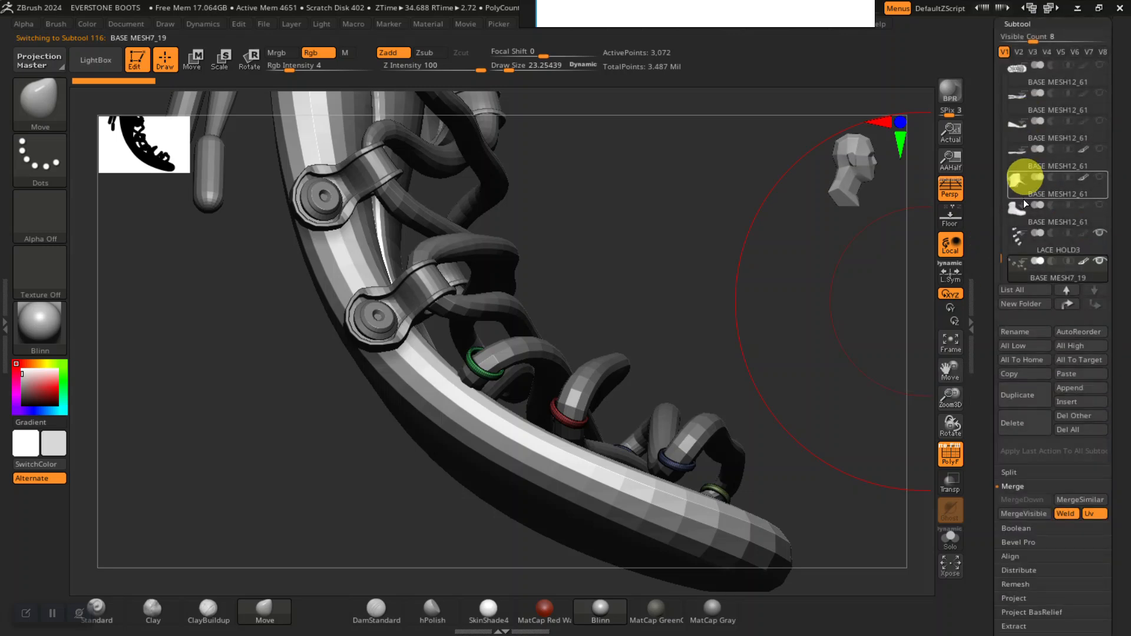
{"action": "left_click", "coordinate": [1056, 244]}
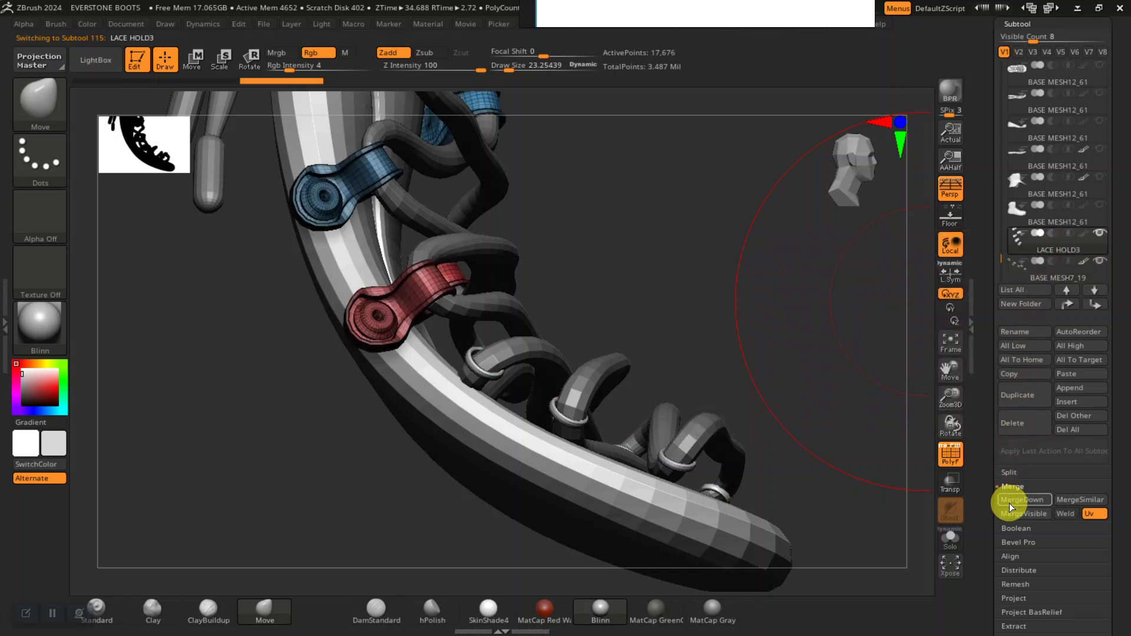
{"action": "left_click_drag", "start_coordinate": [806, 325], "coordinate": [803, 351]}
{"action": "mouse_move", "coordinate": [804, 284]}
{"action": "left_mouse_down", "text": "alt"}
{"action": "mouse_move", "coordinate": [850, 416]}
{"action": "mouse_move", "coordinate": [801, 316]}
{"action": "mouse_move", "coordinate": [797, 328]}
{"action": "mouse_move", "coordinate": [820, 322]}
{"action": "mouse_move", "coordinate": [791, 314]}
{"action": "mouse_move", "coordinate": [810, 377]}
{"action": "left_mouse_up", "text": "alt"}
{"action": "key", "text": "space"}
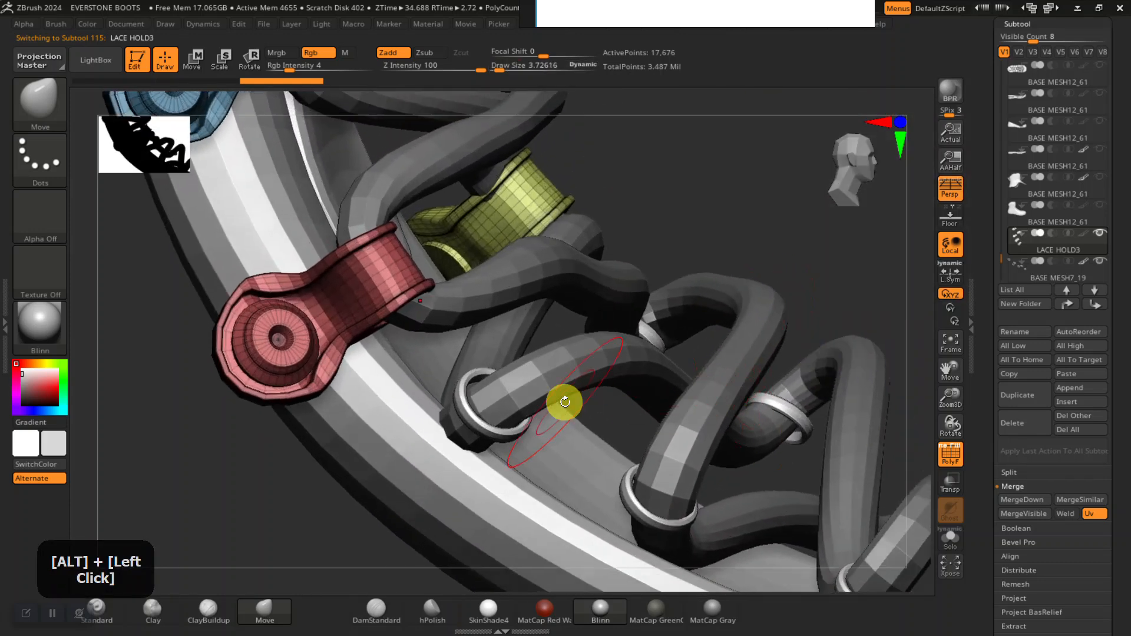
Divide the lace eyelet rings once and delete their lower subdivision level.
{"action": "left_click", "coordinate": [495, 431], "text": "alt"}
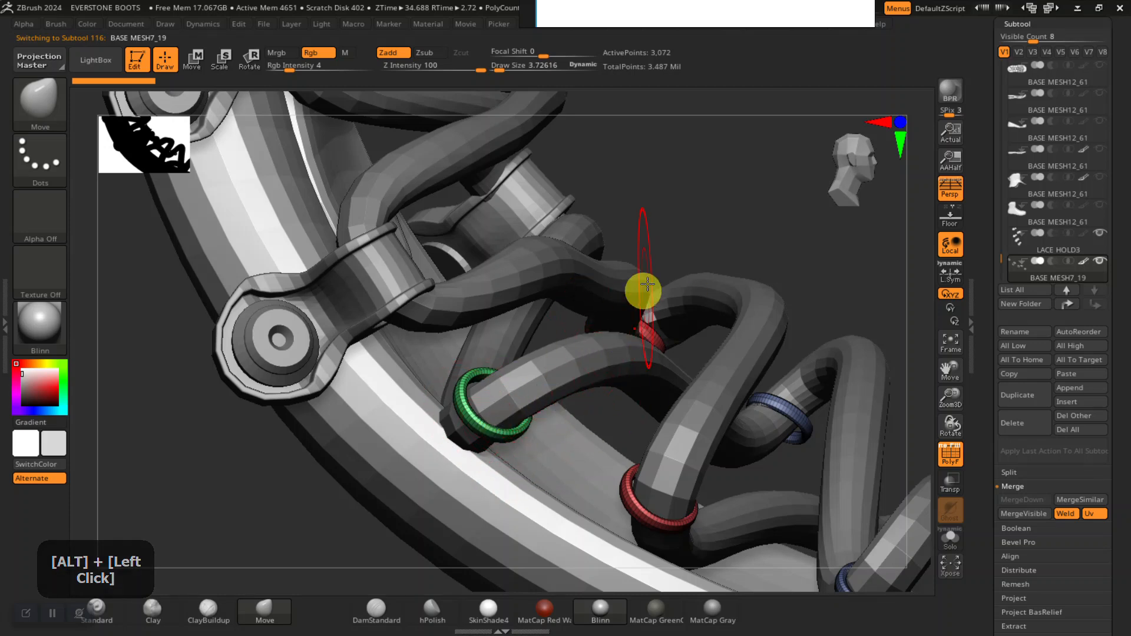
{"action": "key", "text": "ctrl+d"}
{"action": "mouse_move", "coordinate": [749, 236]}
{"action": "left_mouse_down"}
{"action": "mouse_move", "coordinate": [760, 232]}
{"action": "mouse_move", "coordinate": [752, 239]}
{"action": "left_mouse_up"}
{"action": "left_click_drag", "start_coordinate": [983, 288], "coordinate": [983, 355]}
{"action": "left_click", "coordinate": [1017, 90]}
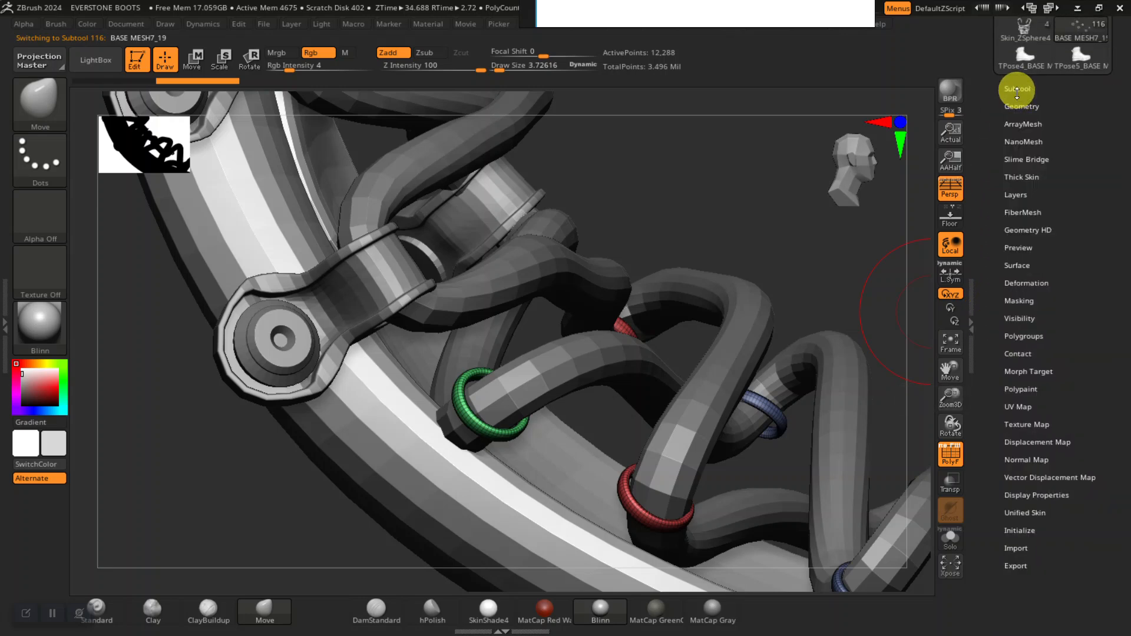
{"action": "left_click", "coordinate": [1024, 107]}
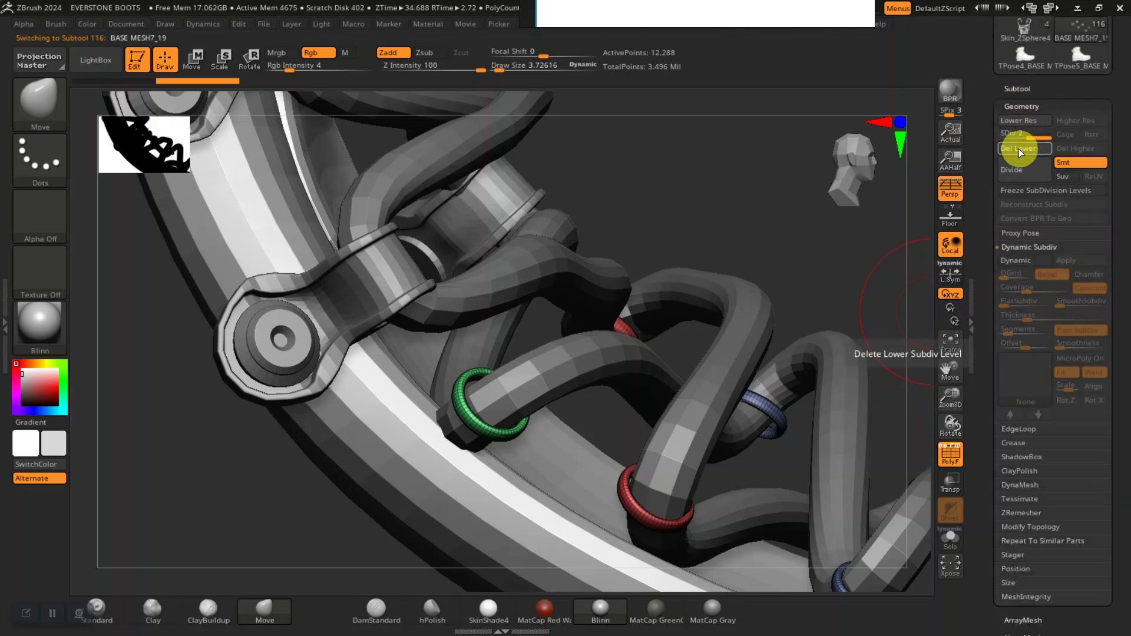
{"action": "left_click", "coordinate": [1019, 89]}
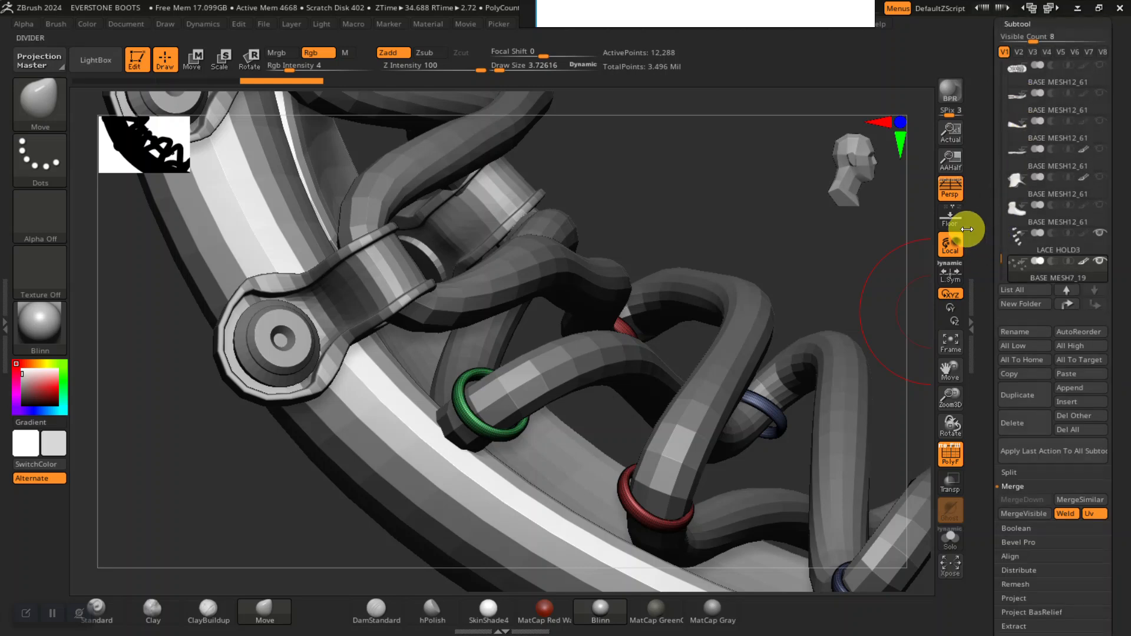
Merge the lace holders LACE HOLD3 down with the eyelet rings into one subtool.
{"action": "left_click", "coordinate": [1059, 246]}
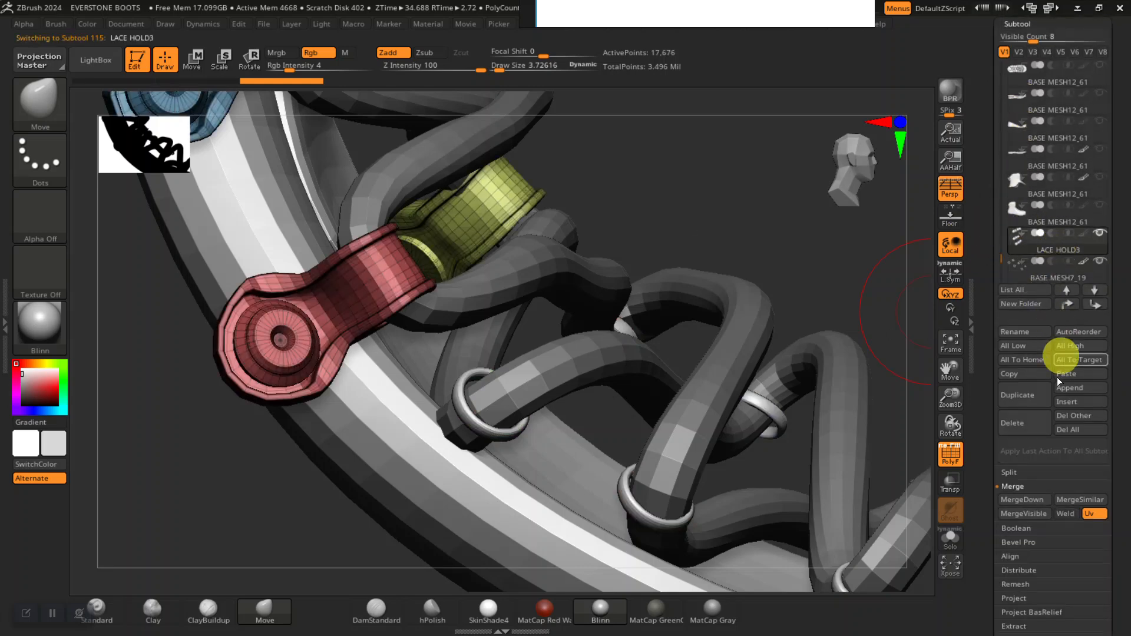
{"action": "left_click", "coordinate": [1022, 498]}
{"action": "left_click_drag", "start_coordinate": [815, 245], "coordinate": [908, 205], "text": "alt"}
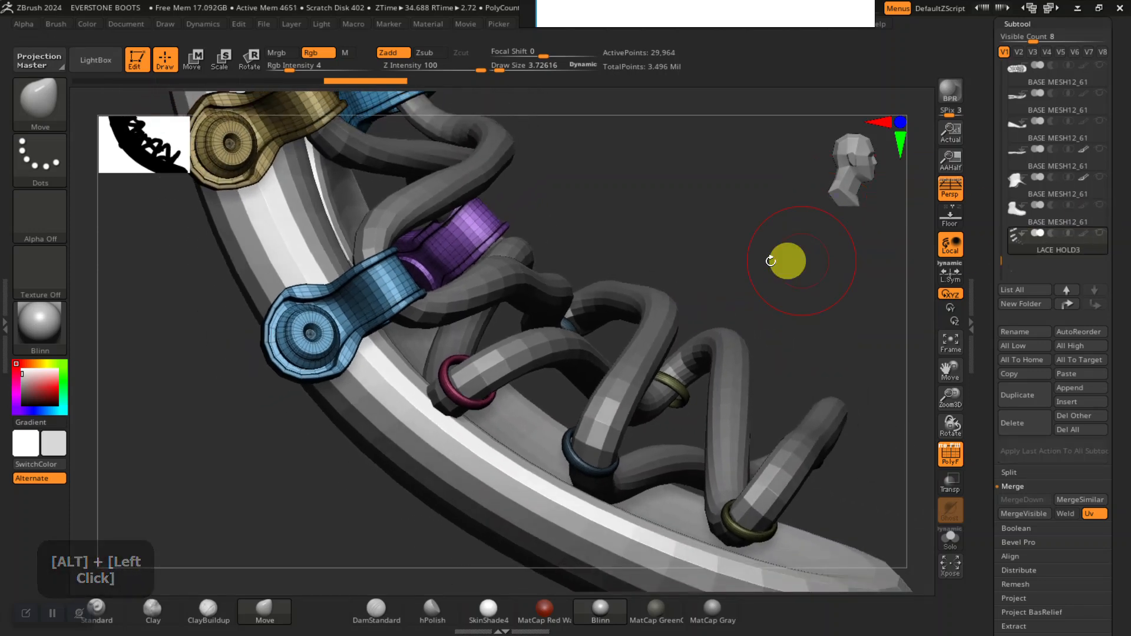
{"action": "left_click_drag", "start_coordinate": [798, 293], "coordinate": [748, 291], "text": "alt"}
Check the tongue patch's subdivision levels and move the patch out of the HIKING BOOT folder to the end of the subtool list.
{"action": "mouse_move", "coordinate": [1001, 264]}
{"action": "left_mouse_down"}
{"action": "mouse_move", "coordinate": [1003, 240]}
{"action": "mouse_move", "coordinate": [985, 253]}
{"action": "mouse_move", "coordinate": [1002, 278]}
{"action": "mouse_move", "coordinate": [998, 266]}
{"action": "left_mouse_up"}
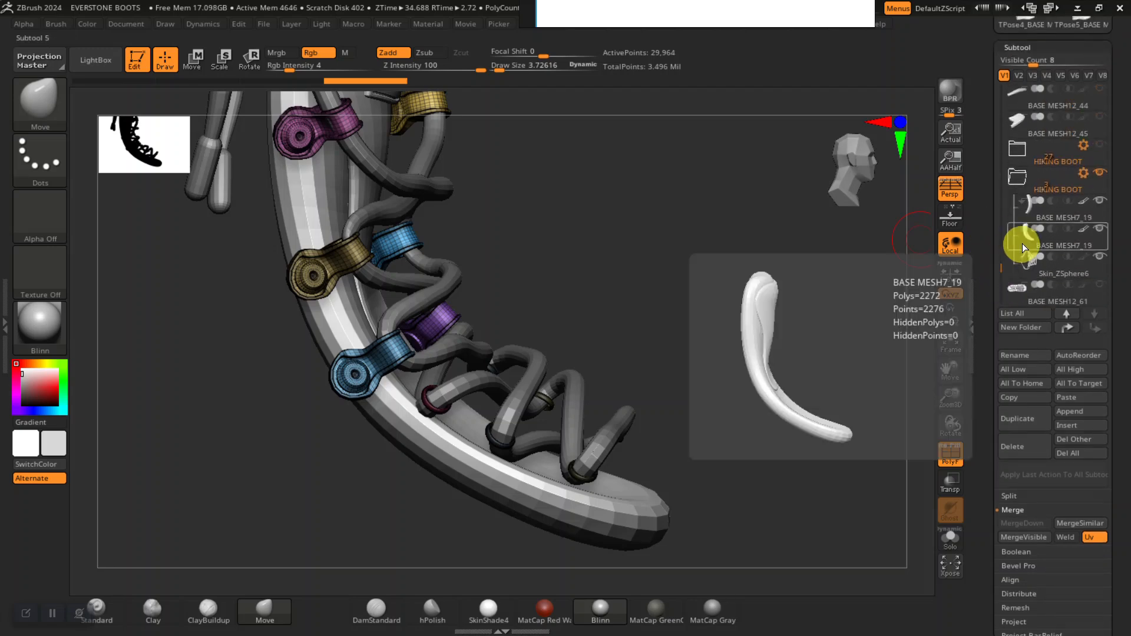
{"action": "mouse_move", "coordinate": [1048, 217]}
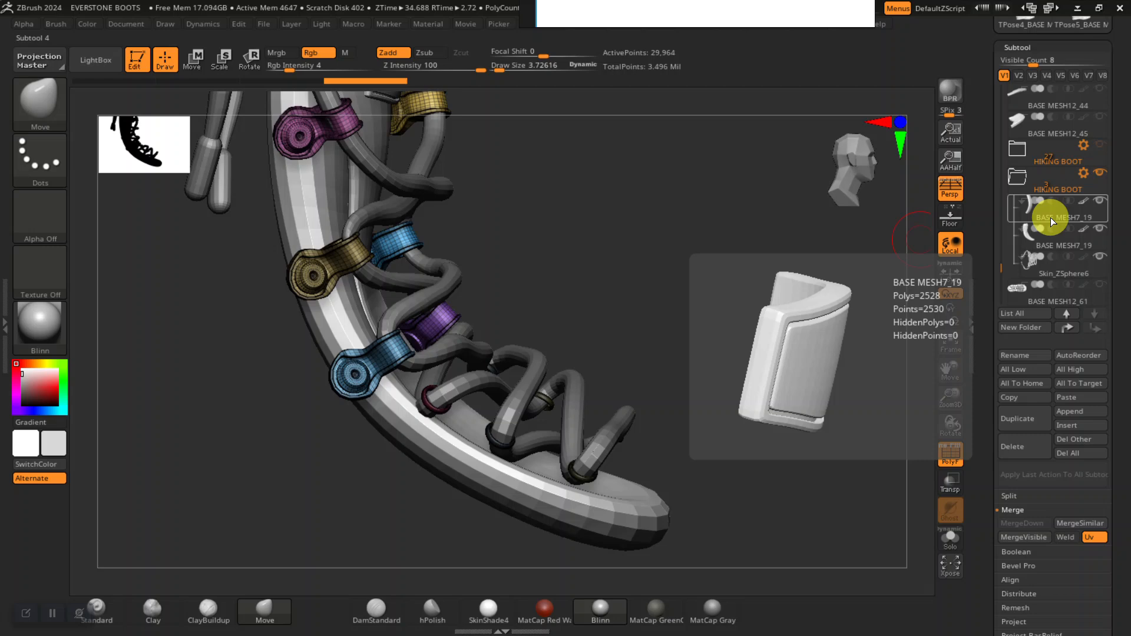
{"action": "left_click_drag", "start_coordinate": [732, 285], "coordinate": [632, 237], "text": "alt"}
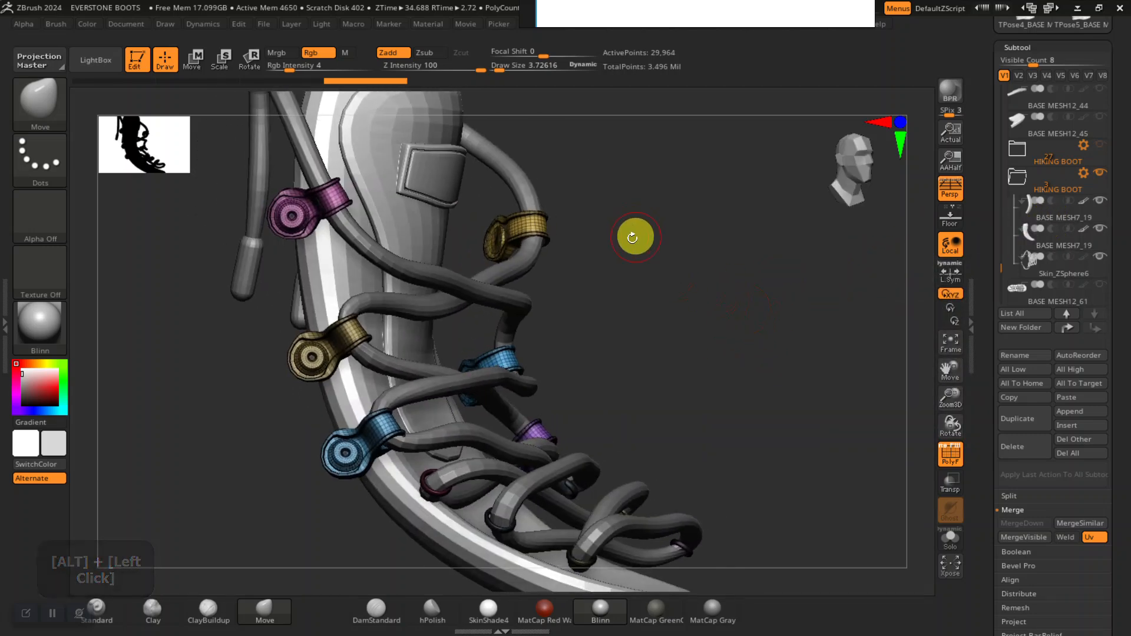
{"action": "left_click", "coordinate": [439, 168], "text": "alt"}
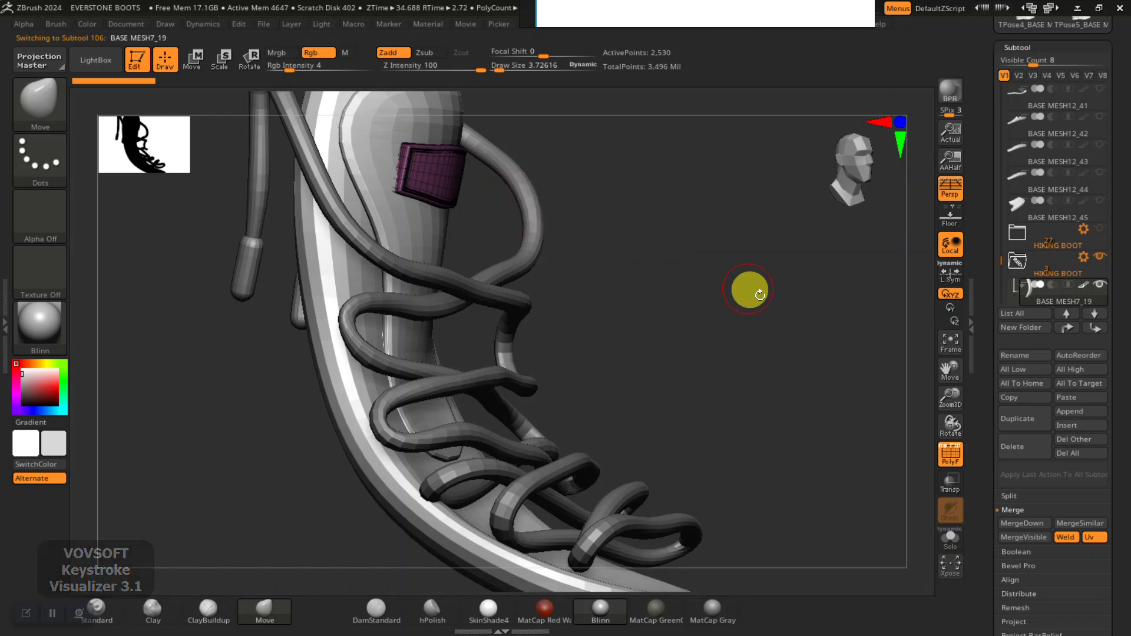
{"action": "left_click_drag", "start_coordinate": [796, 321], "coordinate": [904, 264]}
{"action": "left_click_drag", "start_coordinate": [999, 263], "coordinate": [999, 258]}
{"action": "left_click", "coordinate": [1020, 45]}
{"action": "left_click", "coordinate": [1019, 60]}
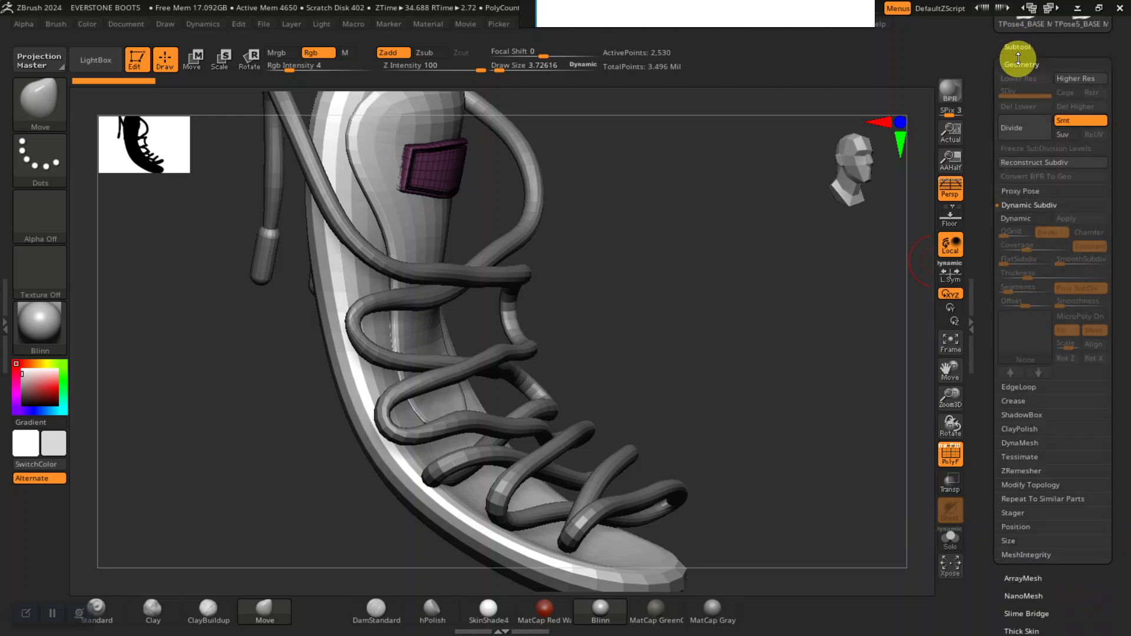
{"action": "left_click", "coordinate": [1022, 45]}
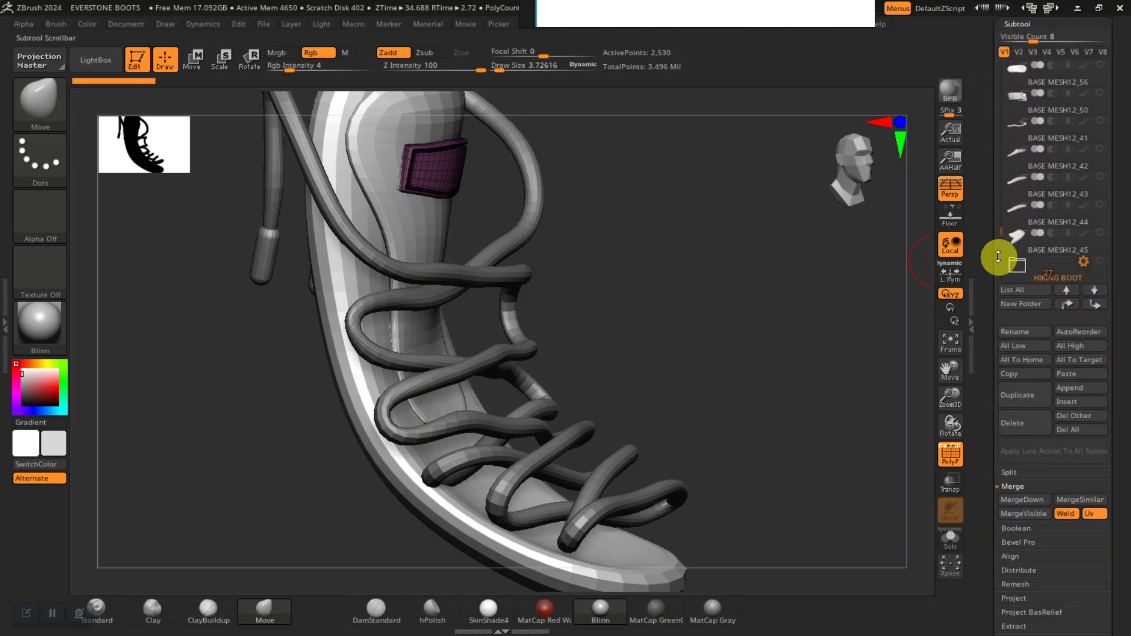
{"action": "left_click_drag", "start_coordinate": [999, 236], "coordinate": [998, 246]}
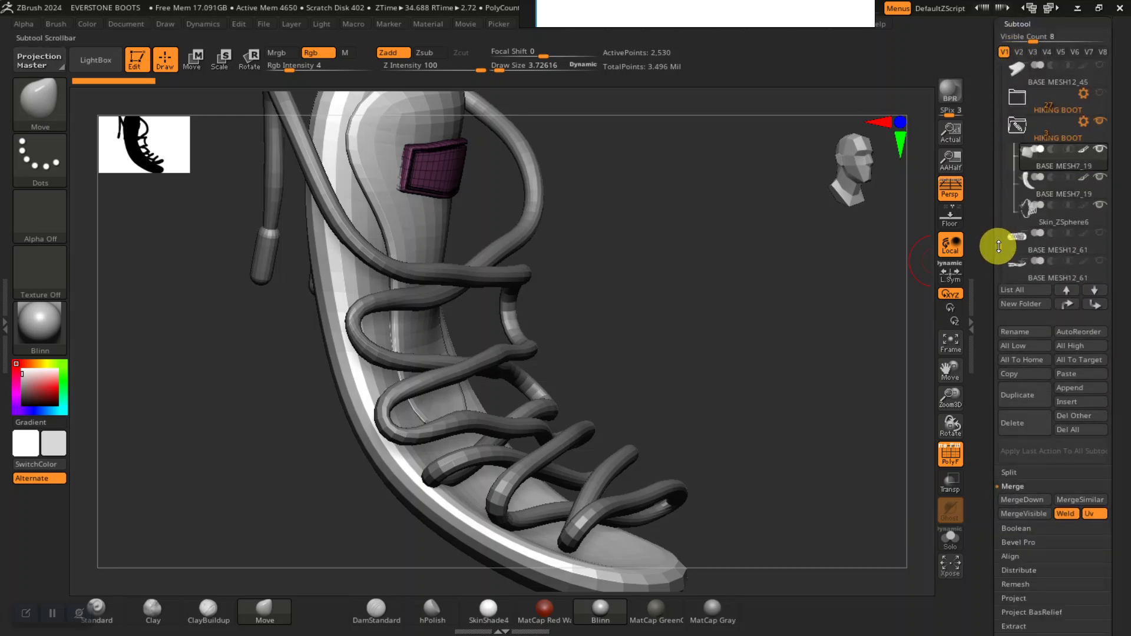
{"action": "left_click", "coordinate": [1093, 305], "text": "shift"}
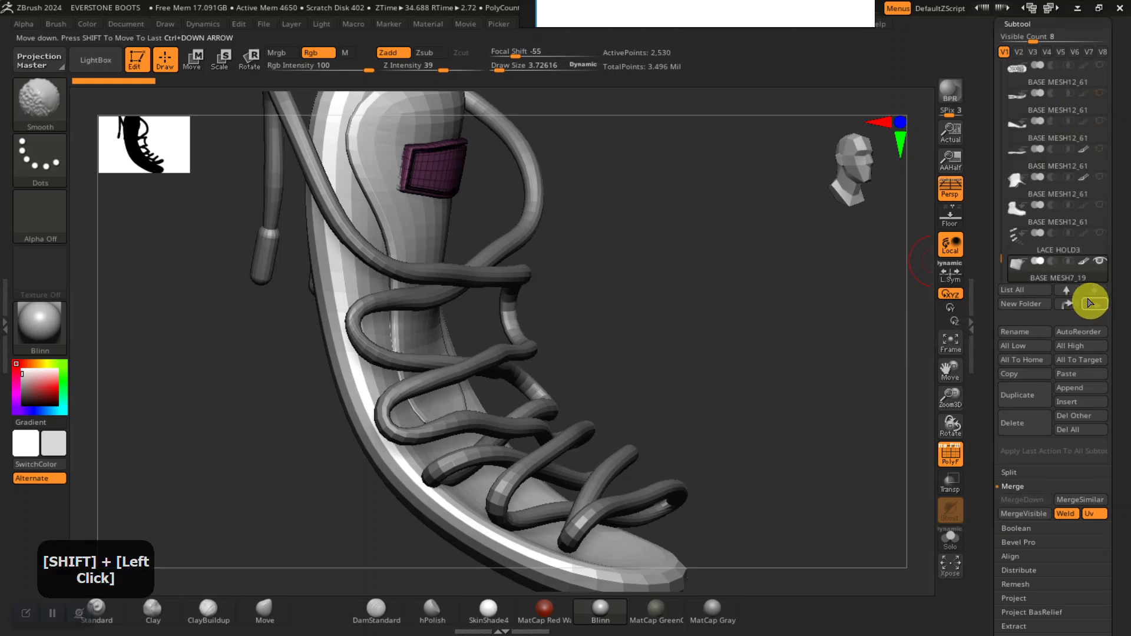
Move the boot's tongue out of the HIKING BOOT folder to the end of the subtool list and check its subdivision levels.
{"action": "left_click", "coordinate": [382, 183], "text": "alt"}
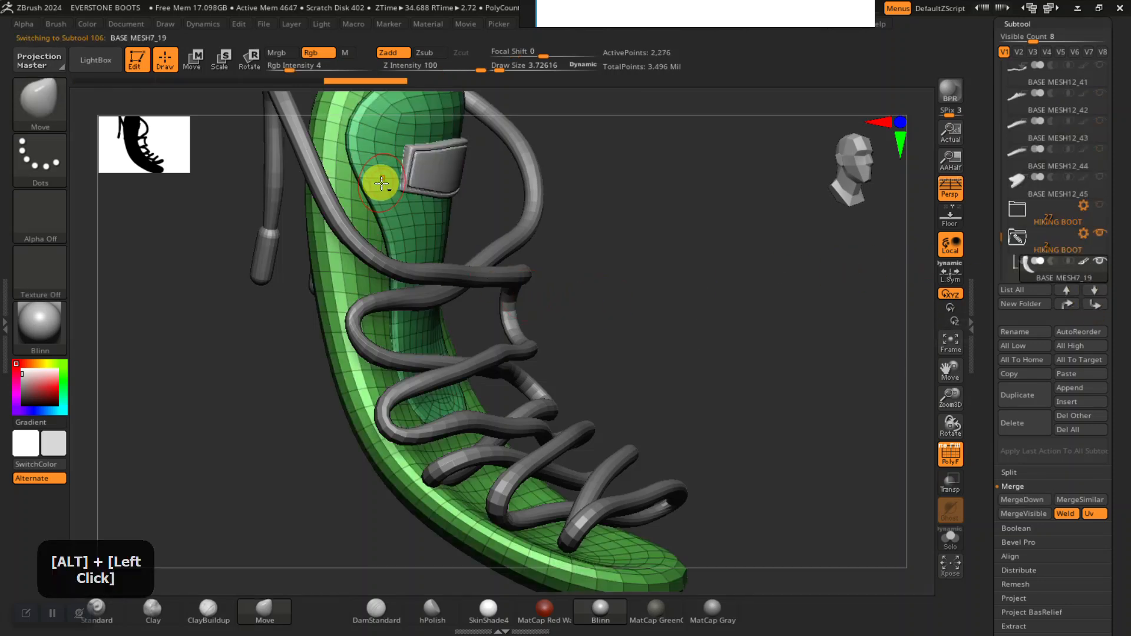
{"action": "left_click", "coordinate": [1094, 306], "text": "shift"}
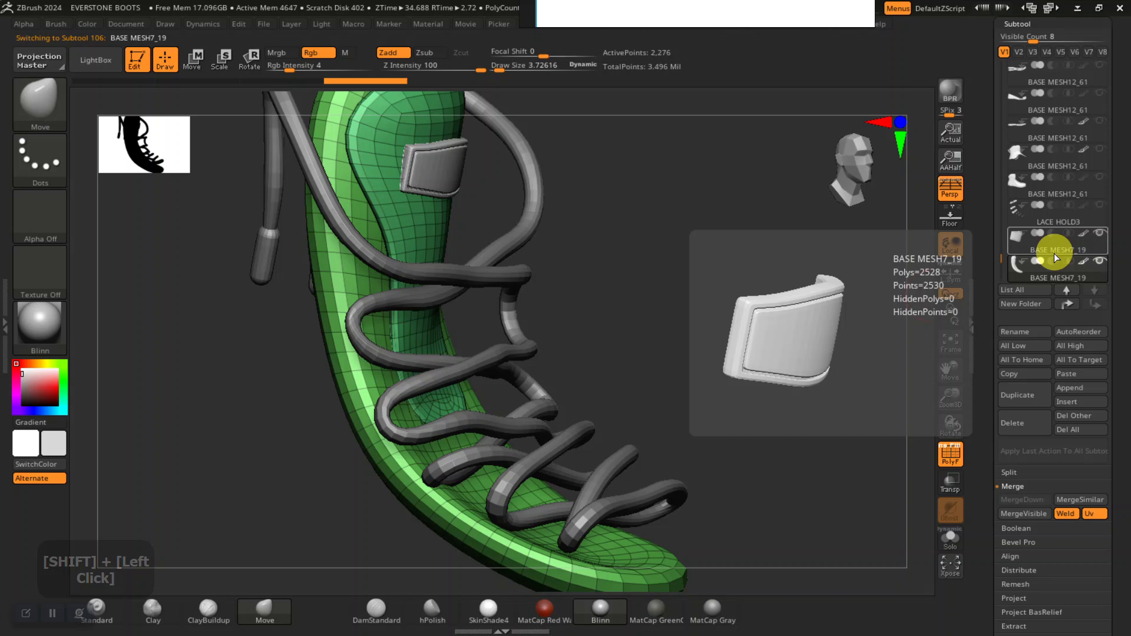
{"action": "left_click", "coordinate": [1039, 270]}
{"action": "left_click_drag", "start_coordinate": [979, 221], "coordinate": [981, 283]}
{"action": "left_click", "coordinate": [1022, 120]}
{"action": "left_click", "coordinate": [1018, 121]}
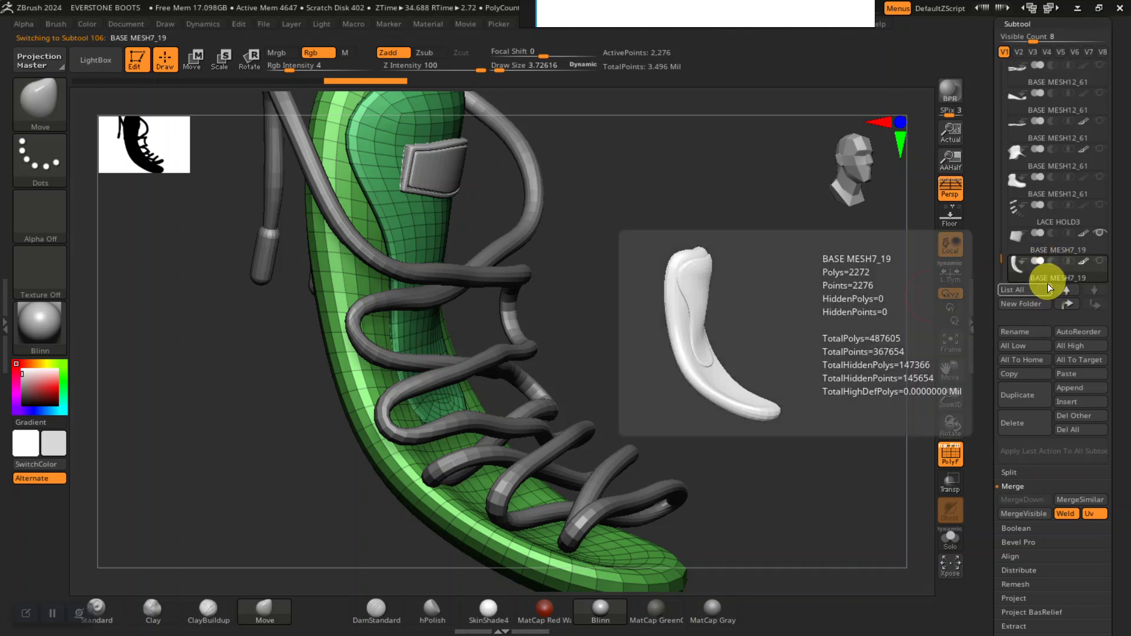
Merge the tongue patch down with the boot's tongue into one subtool.
{"action": "mouse_move", "coordinate": [1054, 280]}
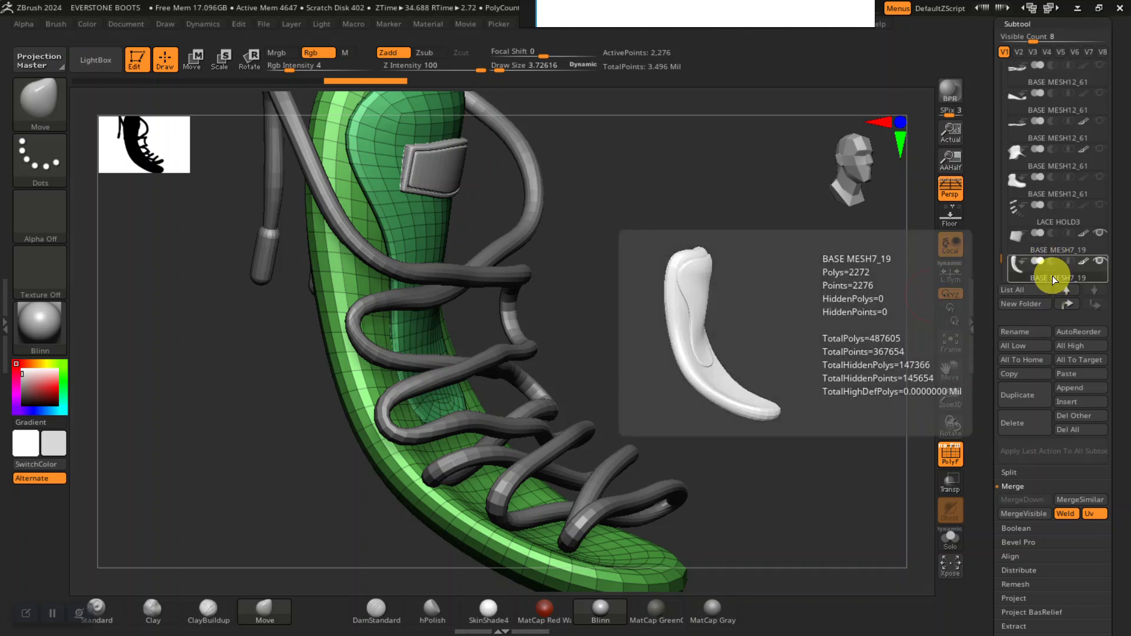
{"action": "left_click", "coordinate": [1046, 246]}
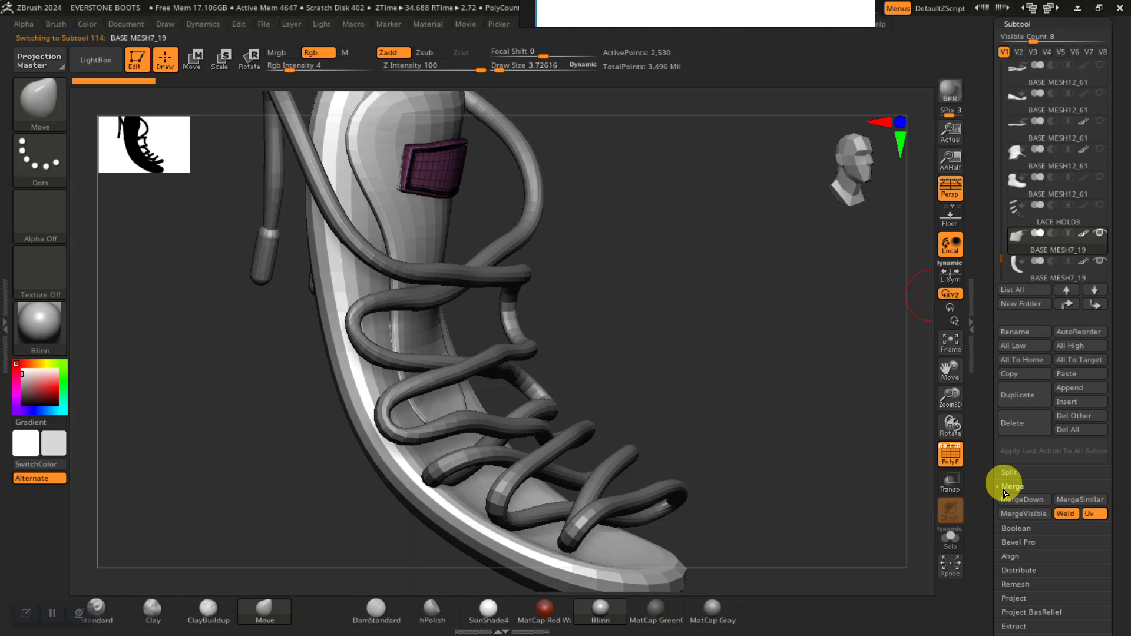
{"action": "left_click", "coordinate": [1011, 502]}
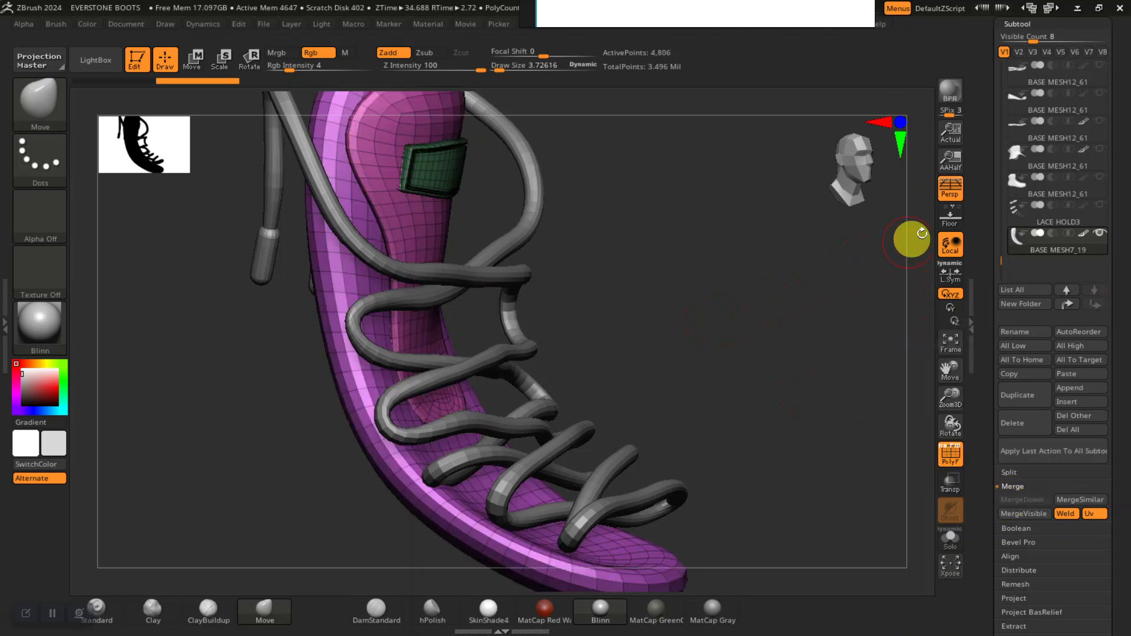
Select the laces Skin_ZSphere6 and examine their mesh and how they run across the boot's tongue.
{"action": "left_click_drag", "start_coordinate": [979, 218], "coordinate": [1000, 287]}
{"action": "left_click", "coordinate": [1040, 200]}
{"action": "left_click_drag", "start_coordinate": [744, 298], "coordinate": [834, 326]}
{"action": "left_click", "coordinate": [1015, 218]}
{"action": "left_click_drag", "start_coordinate": [1014, 218], "coordinate": [1004, 236]}
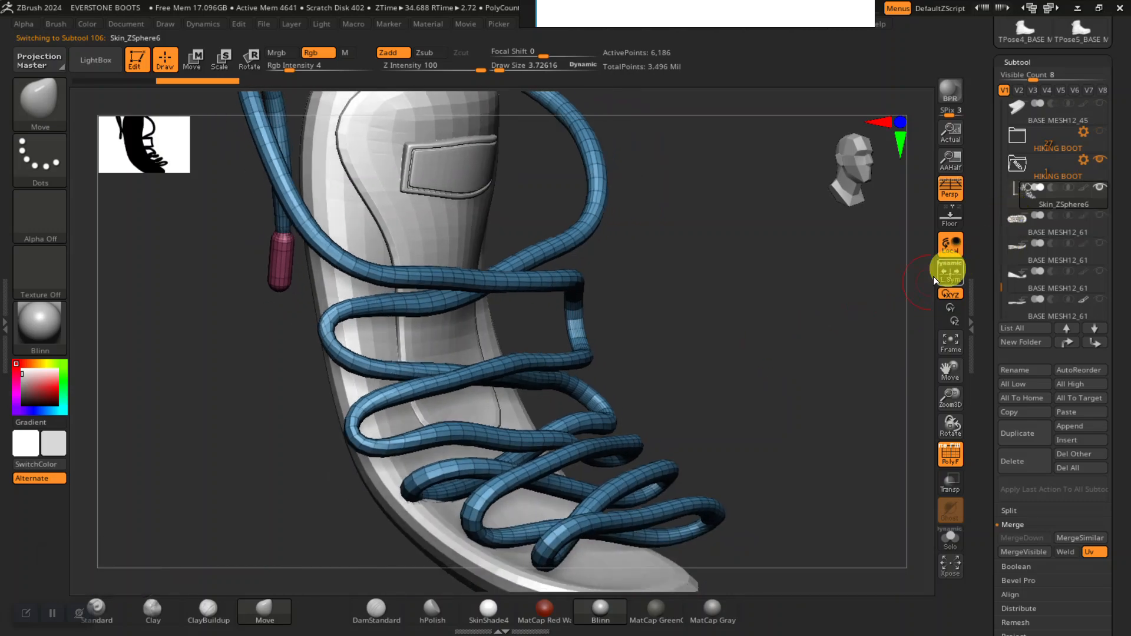
{"action": "left_click_drag", "start_coordinate": [785, 329], "coordinate": [658, 307]}
{"action": "left_click_drag", "start_coordinate": [689, 269], "coordinate": [858, 316], "text": "alt"}
{"action": "mouse_move", "coordinate": [445, 404]}
{"action": "left_mouse_down", "text": "shift"}
{"action": "mouse_move", "coordinate": [483, 412]}
{"action": "mouse_move", "coordinate": [437, 397]}
{"action": "left_mouse_up", "text": "shift"}
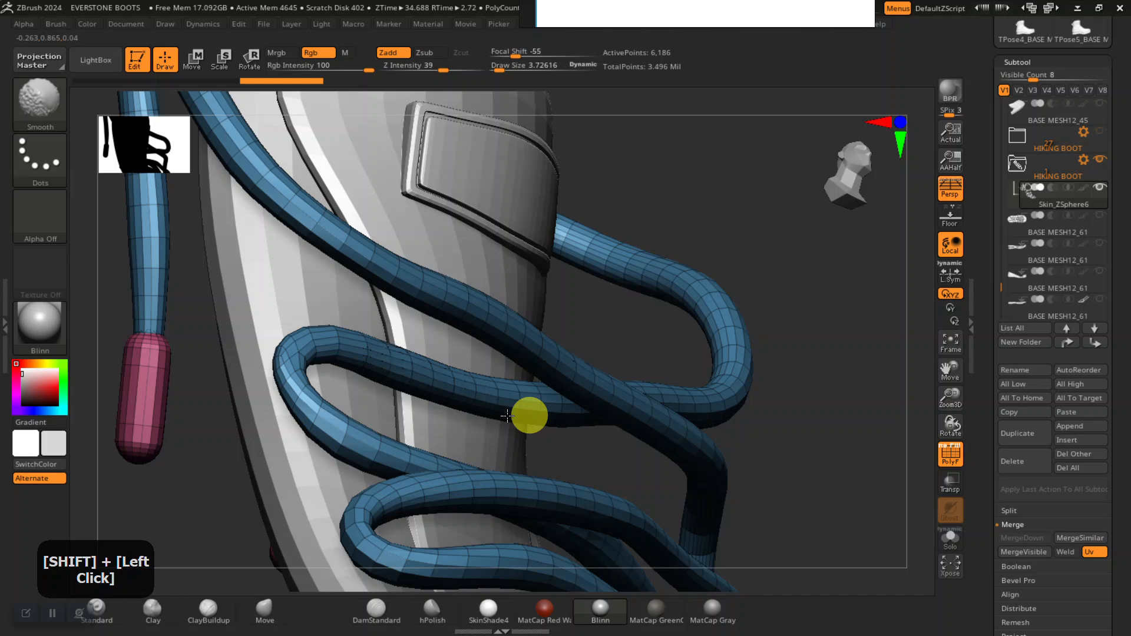
{"action": "mouse_move", "coordinate": [833, 353]}
{"action": "left_mouse_down", "text": "alt"}
{"action": "mouse_move", "coordinate": [760, 320]}
{"action": "mouse_move", "coordinate": [786, 315]}
{"action": "mouse_move", "coordinate": [769, 306]}
{"action": "left_mouse_up", "text": "alt"}
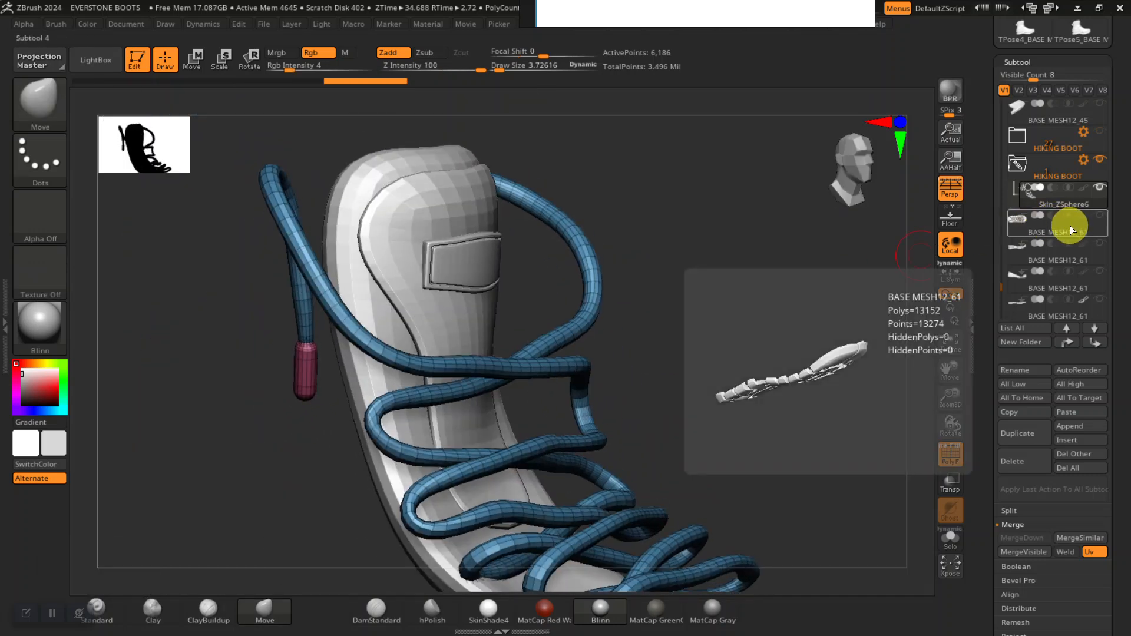
Move the BASE MESH12_61 boot parts, LACE HOLD3 and the merged tongue back into the HIKING BOOT folder with the laces.
{"action": "left_click_drag", "start_coordinate": [1067, 226], "coordinate": [1070, 193]}
{"action": "left_click_drag", "start_coordinate": [1060, 251], "coordinate": [1068, 235]}
{"action": "left_click_drag", "start_coordinate": [1056, 280], "coordinate": [1062, 257]}
{"action": "left_click_drag", "start_coordinate": [1052, 314], "coordinate": [1010, 291]}
{"action": "left_click_drag", "start_coordinate": [1065, 206], "coordinate": [1066, 170]}
{"action": "left_click", "coordinate": [1064, 221]}
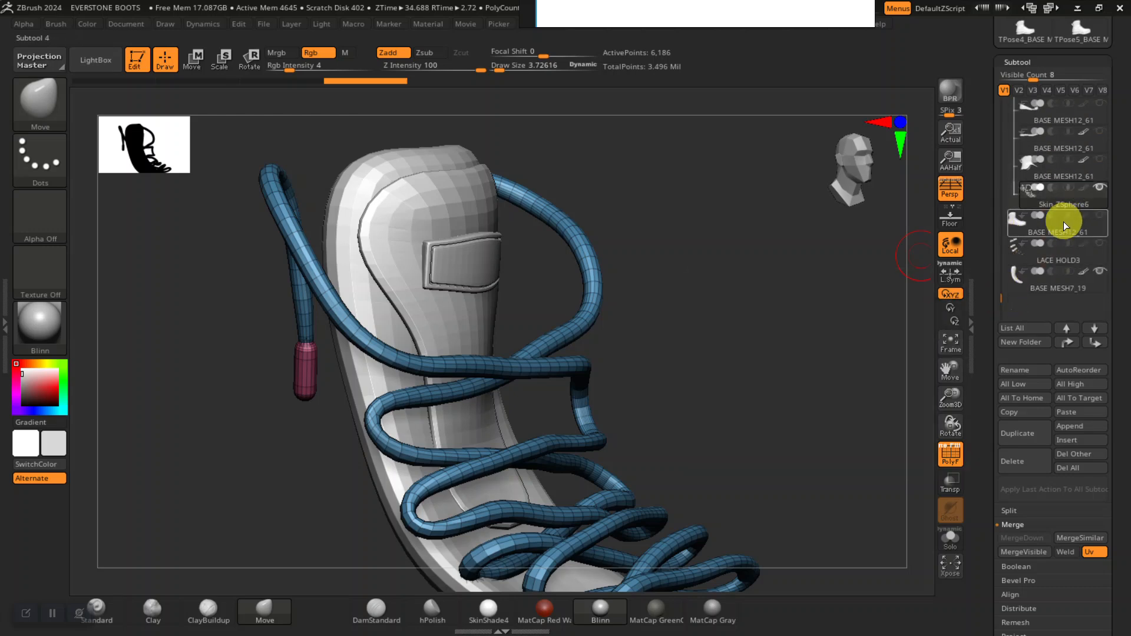
{"action": "left_click_drag", "start_coordinate": [1069, 277], "coordinate": [1064, 264]}
{"action": "mouse_move", "coordinate": [793, 313]}
{"action": "left_mouse_down"}
{"action": "mouse_move", "coordinate": [783, 300]}
{"action": "mouse_move", "coordinate": [795, 298]}
{"action": "mouse_move", "coordinate": [804, 323]}
{"action": "mouse_move", "coordinate": [784, 324]}
{"action": "left_mouse_up"}
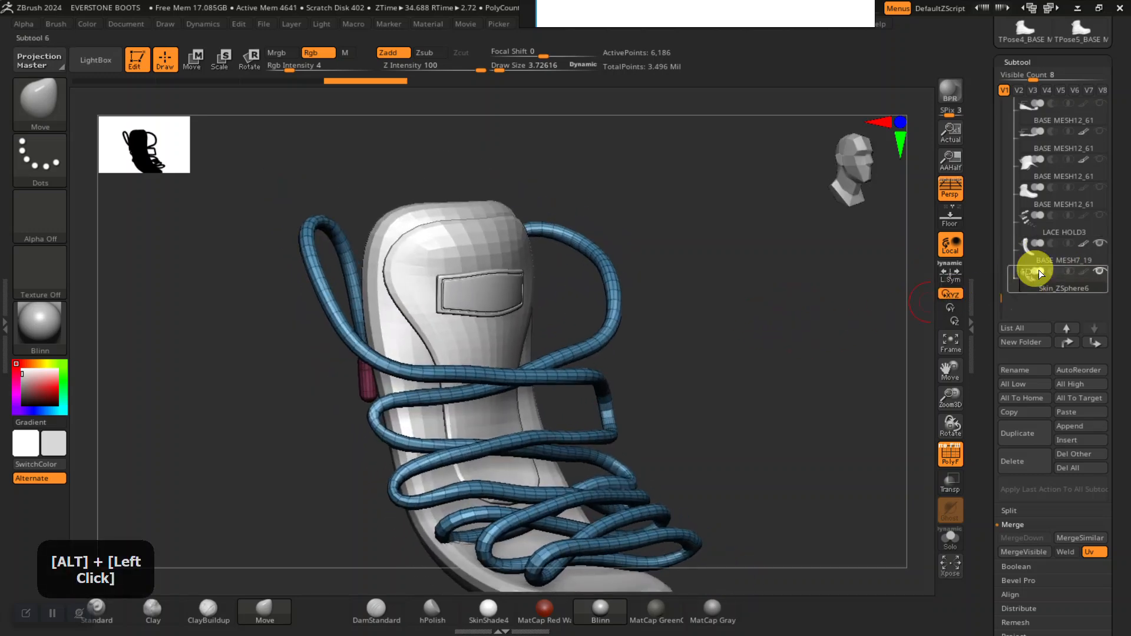
{"action": "mouse_move", "coordinate": [1004, 296]}
{"action": "left_mouse_down"}
{"action": "mouse_move", "coordinate": [1002, 273]}
{"action": "mouse_move", "coordinate": [1010, 278]}
{"action": "left_mouse_up"}
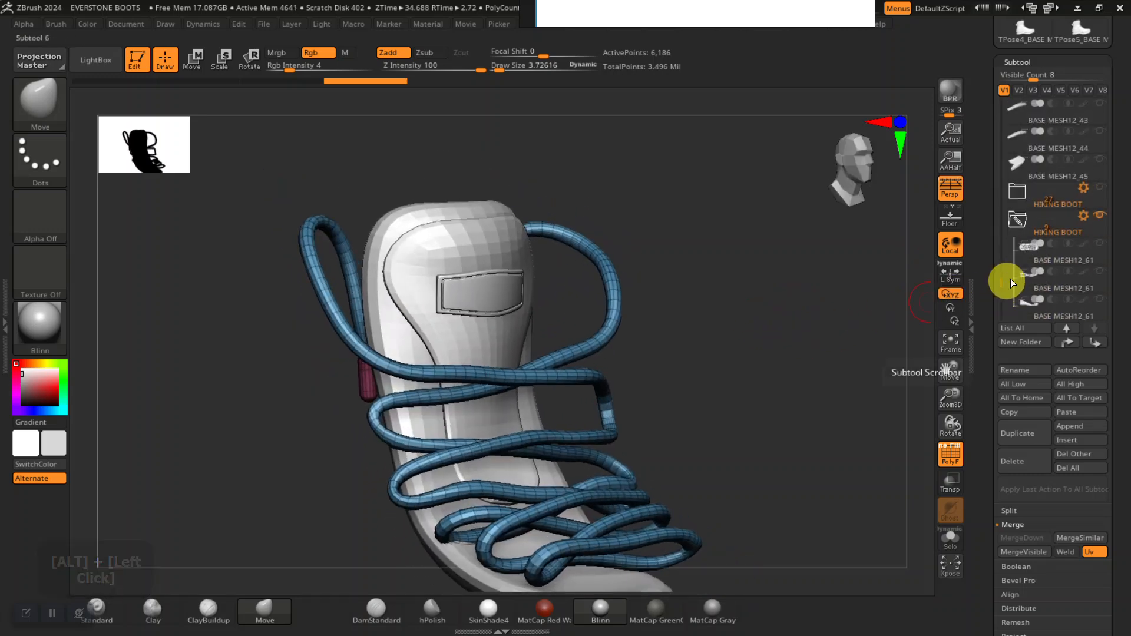
Select the second BASE MESH12_61 part in the open HIKING BOOT folder and show all of the folder's subtools, including LACE HOLD3.
{"action": "left_click", "coordinate": [1011, 221]}
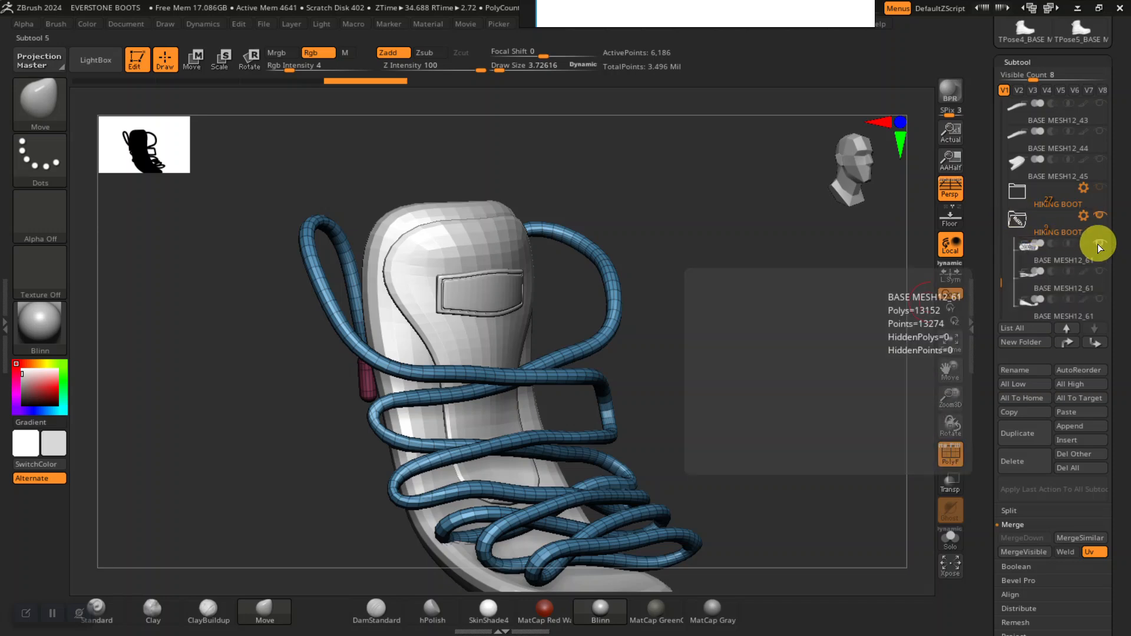
{"action": "left_click", "coordinate": [1100, 217]}
{"action": "left_click", "coordinate": [1100, 217]}
{"action": "left_click", "coordinate": [1096, 269]}
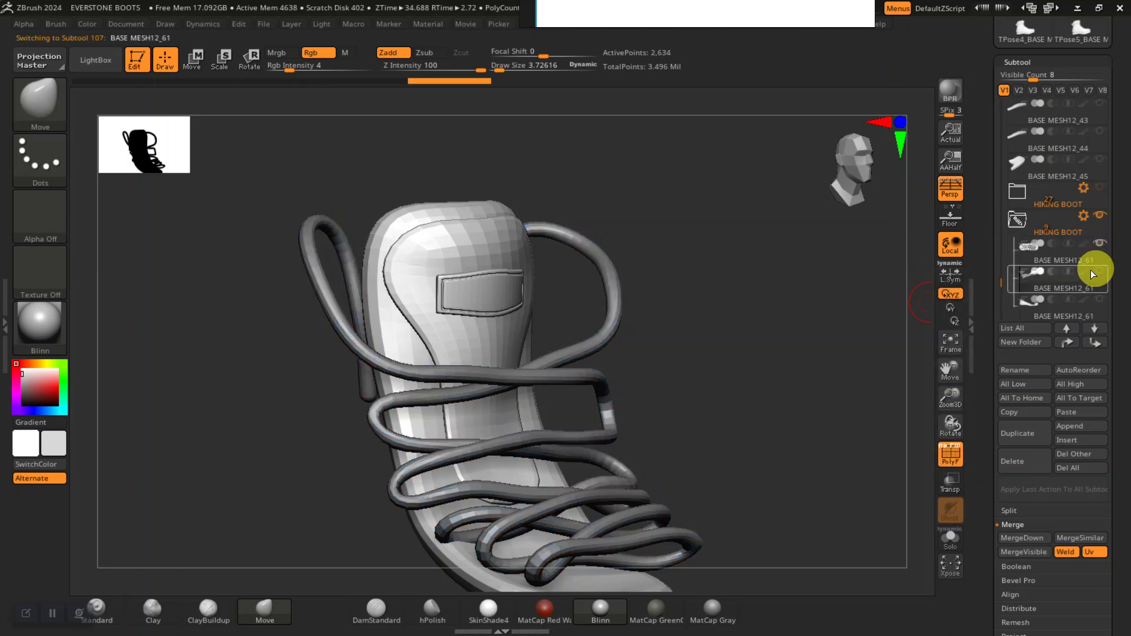
{"action": "left_click_drag", "start_coordinate": [1001, 281], "coordinate": [1001, 291]}
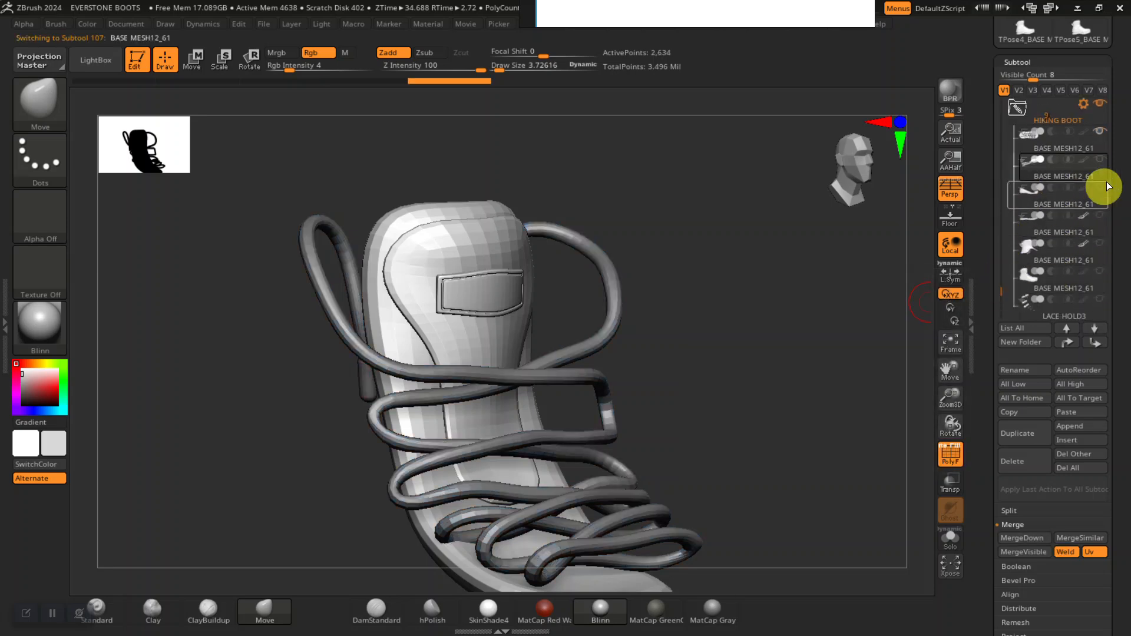
{"action": "left_click_drag", "start_coordinate": [1101, 195], "coordinate": [1100, 246]}
{"action": "left_click_drag", "start_coordinate": [1000, 291], "coordinate": [1000, 295]}
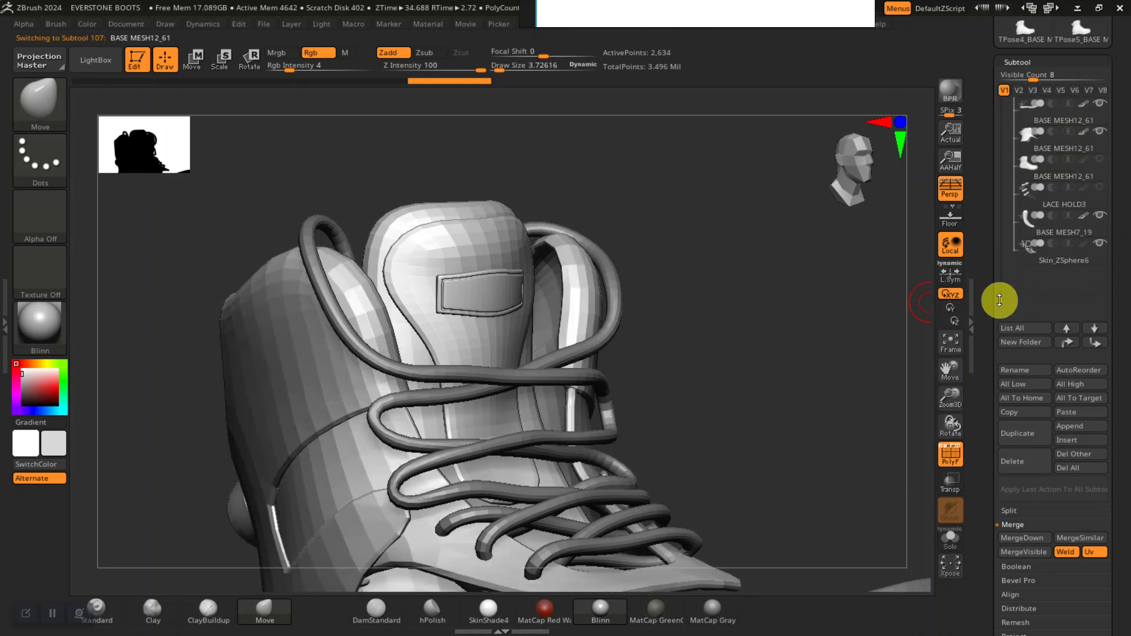
{"action": "left_click_drag", "start_coordinate": [1100, 171], "coordinate": [1104, 193]}
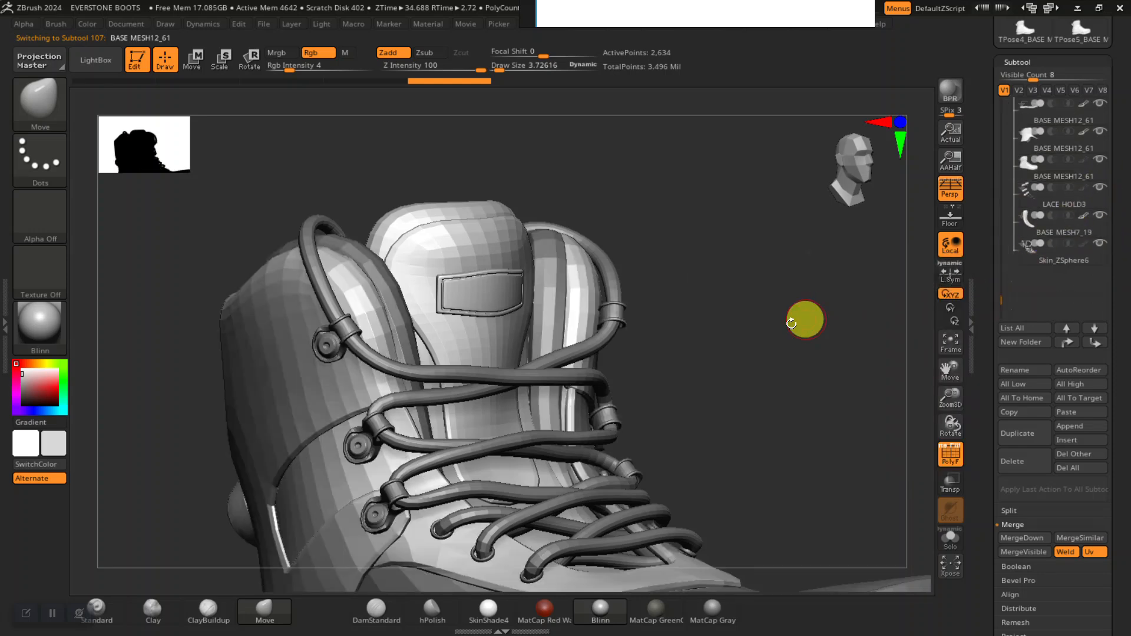
Save the project as EVERSTONE BOOTS in the MOUNTAIN BOOTS folder, overwriting the existing file, and check the complete boot from the side.
{"action": "mouse_move", "coordinate": [739, 379]}
{"action": "left_mouse_down", "text": "alt"}
{"action": "mouse_move", "coordinate": [713, 325]}
{"action": "mouse_move", "coordinate": [741, 357]}
{"action": "mouse_move", "coordinate": [699, 313]}
{"action": "mouse_move", "coordinate": [788, 328]}
{"action": "mouse_move", "coordinate": [646, 333]}
{"action": "mouse_move", "coordinate": [697, 331]}
{"action": "mouse_move", "coordinate": [732, 362]}
{"action": "mouse_move", "coordinate": [760, 348]}
{"action": "mouse_move", "coordinate": [748, 341]}
{"action": "left_mouse_up", "text": "alt"}
{"action": "key", "text": "ctrl+s"}
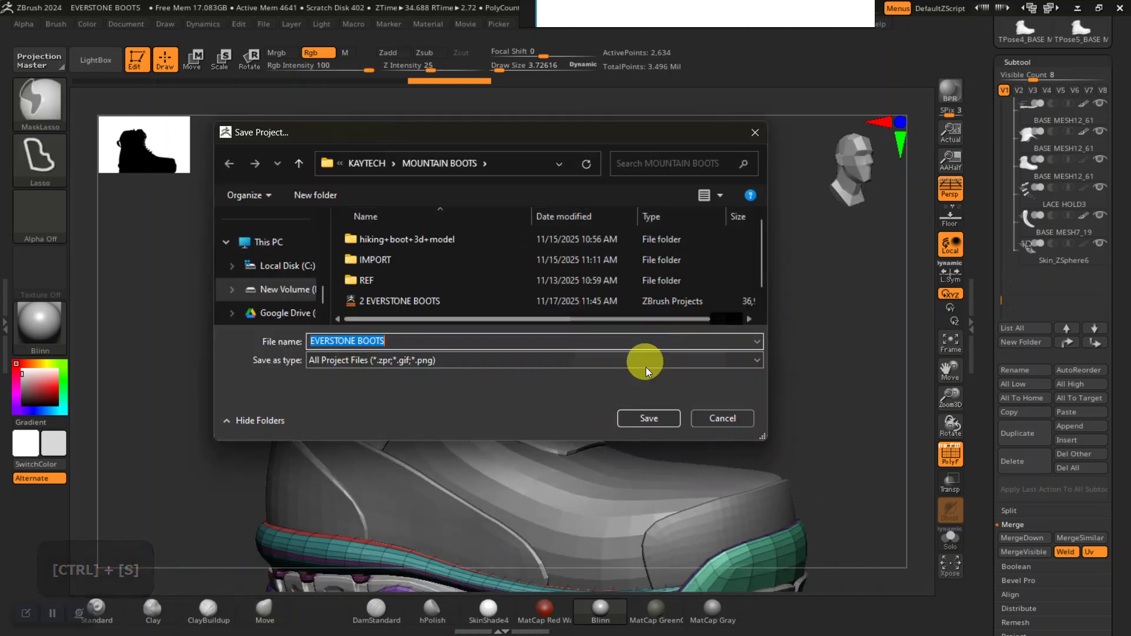
{"action": "left_click", "coordinate": [643, 418]}
{"action": "left_click", "coordinate": [605, 327]}
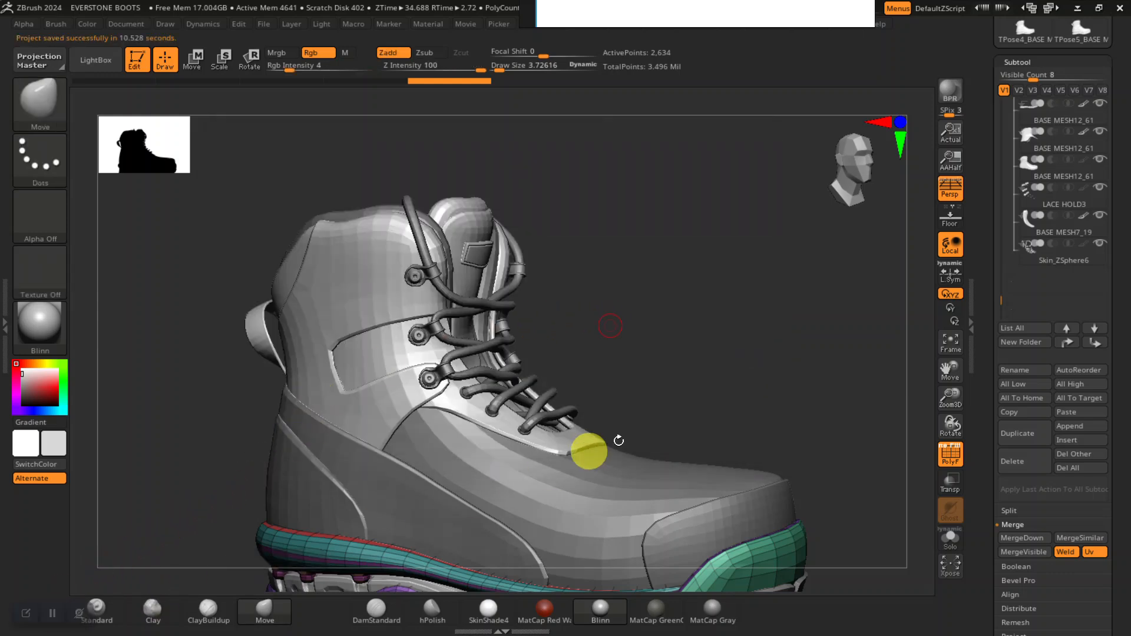
{"action": "left_click_drag", "start_coordinate": [743, 386], "coordinate": [666, 434]}
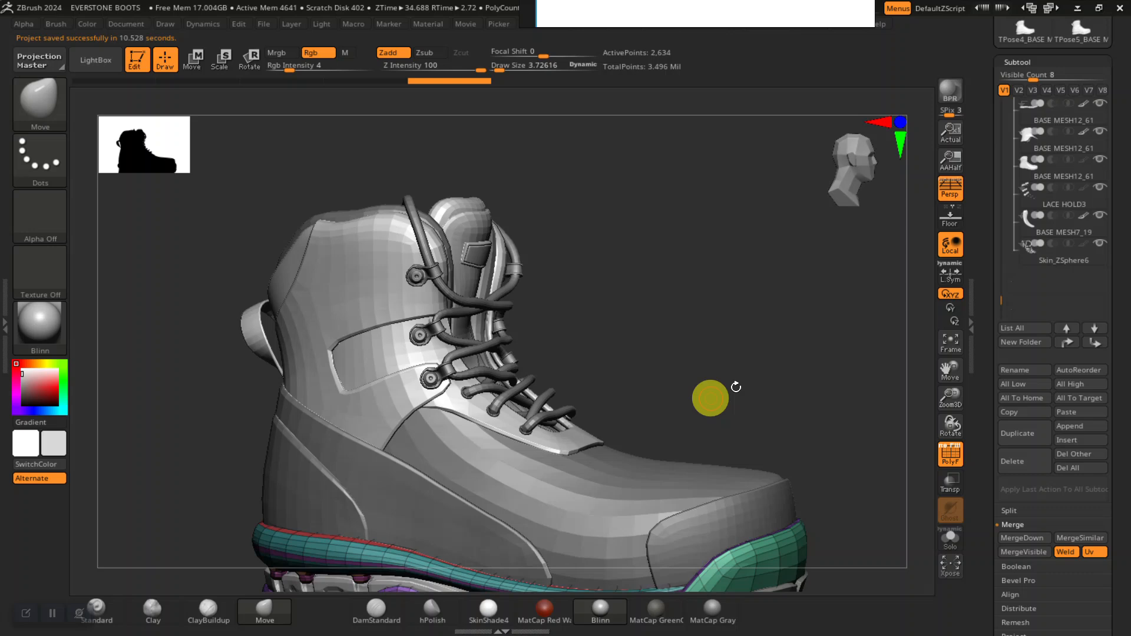
{"action": "left_click_drag", "start_coordinate": [710, 398], "coordinate": [790, 322], "text": "alt"}
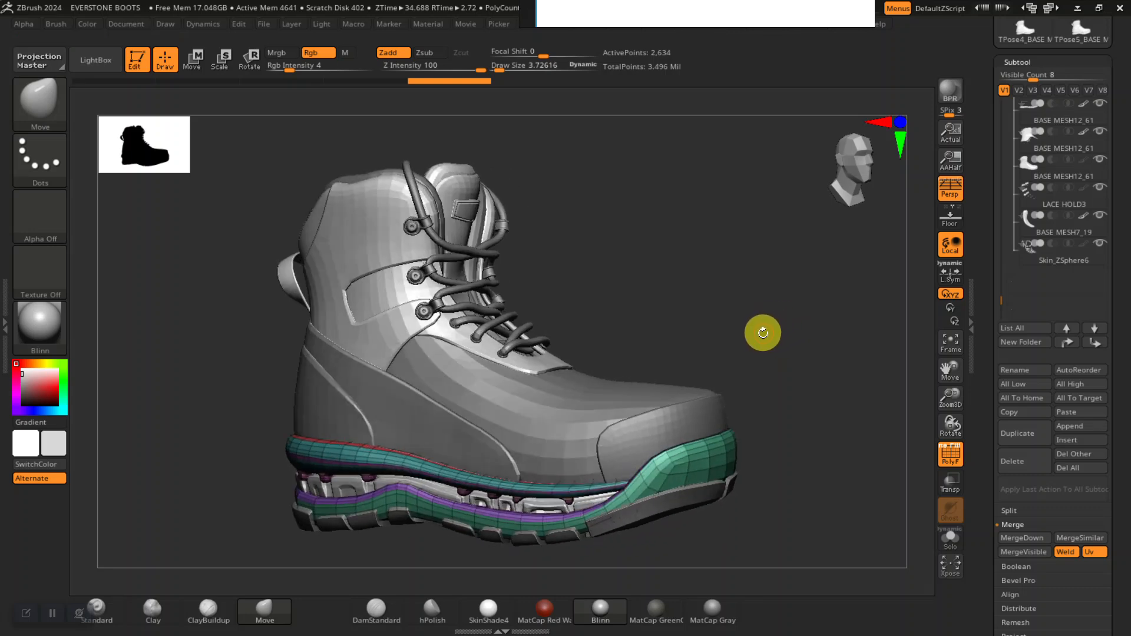